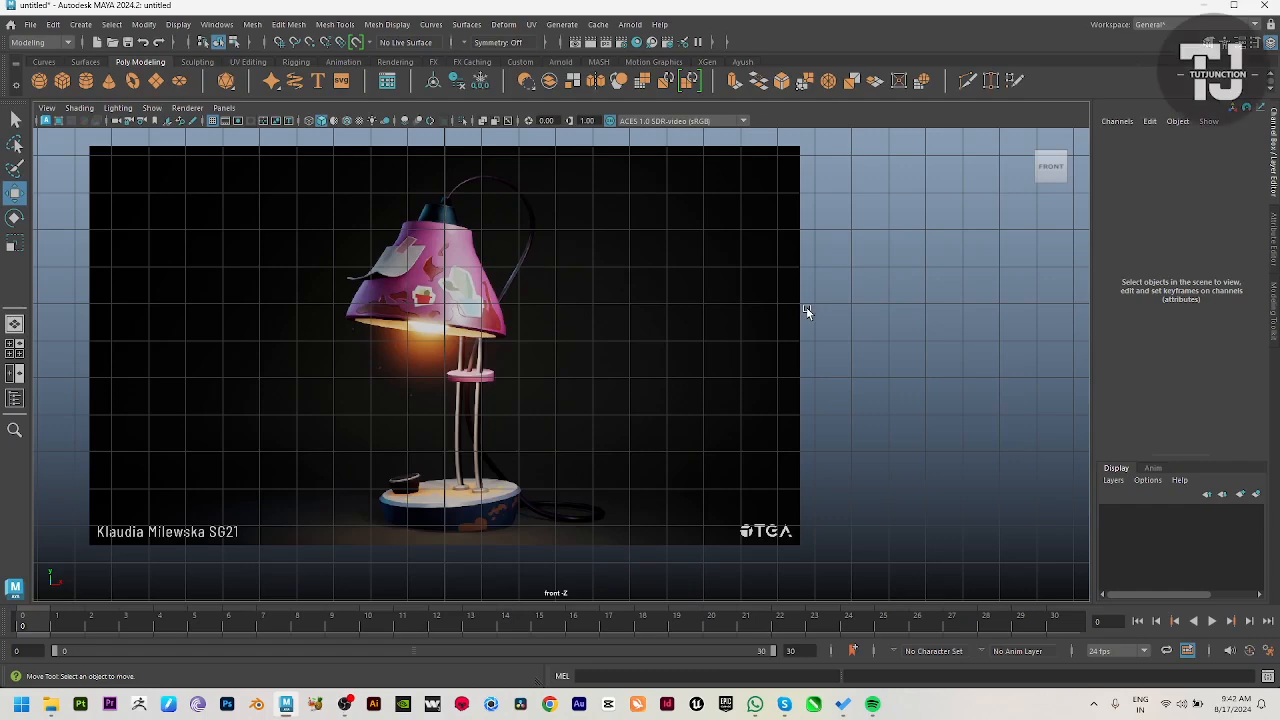
# Step: Create a polygon cylinder about 3.18 units in radius and 4.49 units high on the perspective grid
pyautogui.keyDown('alt'); pyautogui.moveTo(516, 380); pyautogui.dragTo(640, 372, button='middle'); pyautogui.keyUp('alt')
pyautogui.keyDown('alt'); pyautogui.moveTo(640, 372); pyautogui.dragTo(668, 396, button='right'); pyautogui.keyUp('alt')
pyautogui.keyDown('alt'); pyautogui.moveTo(754, 434); pyautogui.dragTo(720, 422, button='middle'); pyautogui.keyUp('alt')
pyautogui.keyDown('alt'); pyautogui.moveTo(720, 422); pyautogui.dragTo(736, 444, button='right'); pyautogui.keyUp('alt')
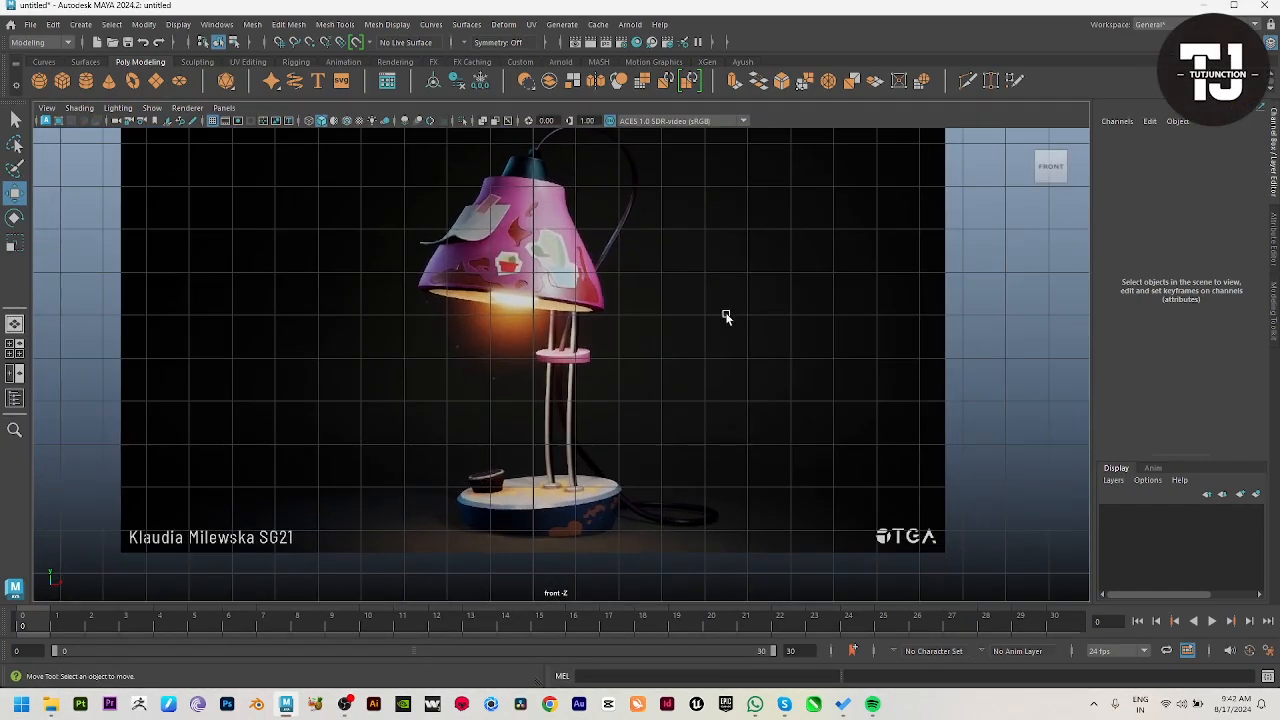
pyautogui.click(85, 81)
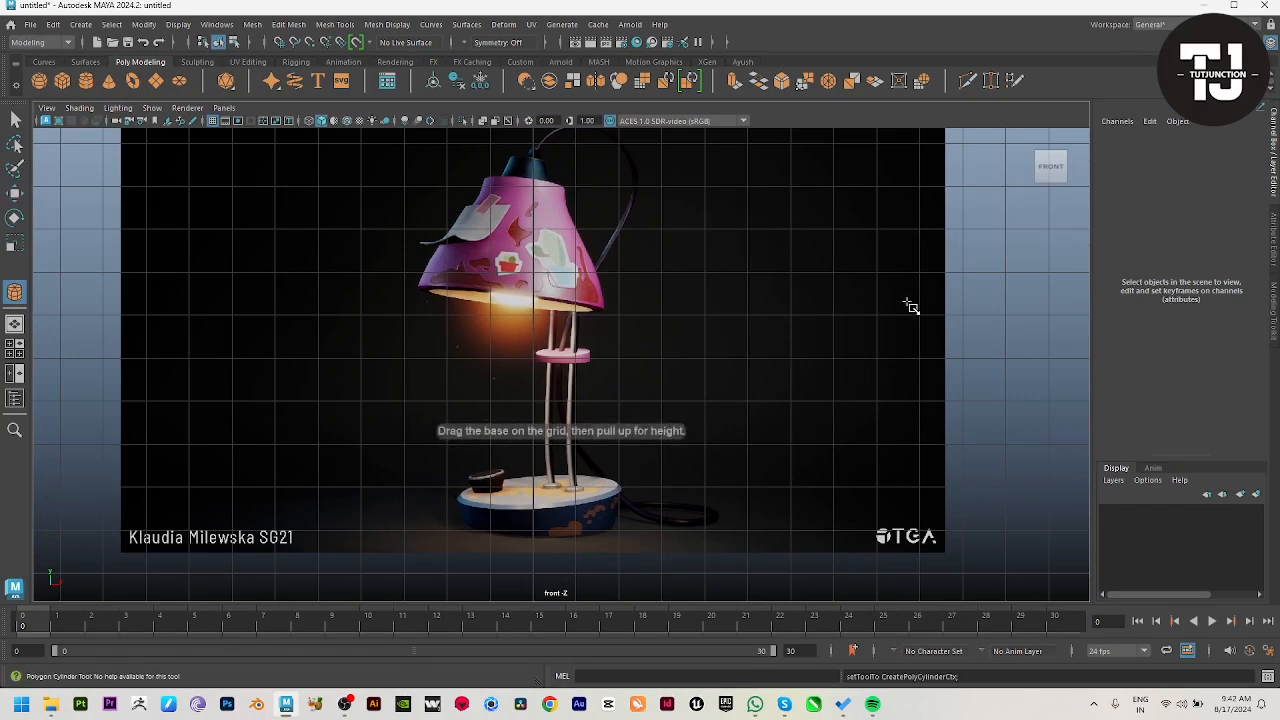
pyautogui.press('space')
pyautogui.press('space')
pyautogui.keyDown('alt'); pyautogui.moveTo(854, 354); pyautogui.dragTo(782, 394); pyautogui.keyUp('alt')
pyautogui.moveTo(564, 365)
pyautogui.keyDown('shift'); pyautogui.mouseDown()
pyautogui.moveTo(617, 403)
pyautogui.moveTo(657, 383)
pyautogui.moveTo(615, 365)
pyautogui.mouseUp(); pyautogui.keyUp('shift')
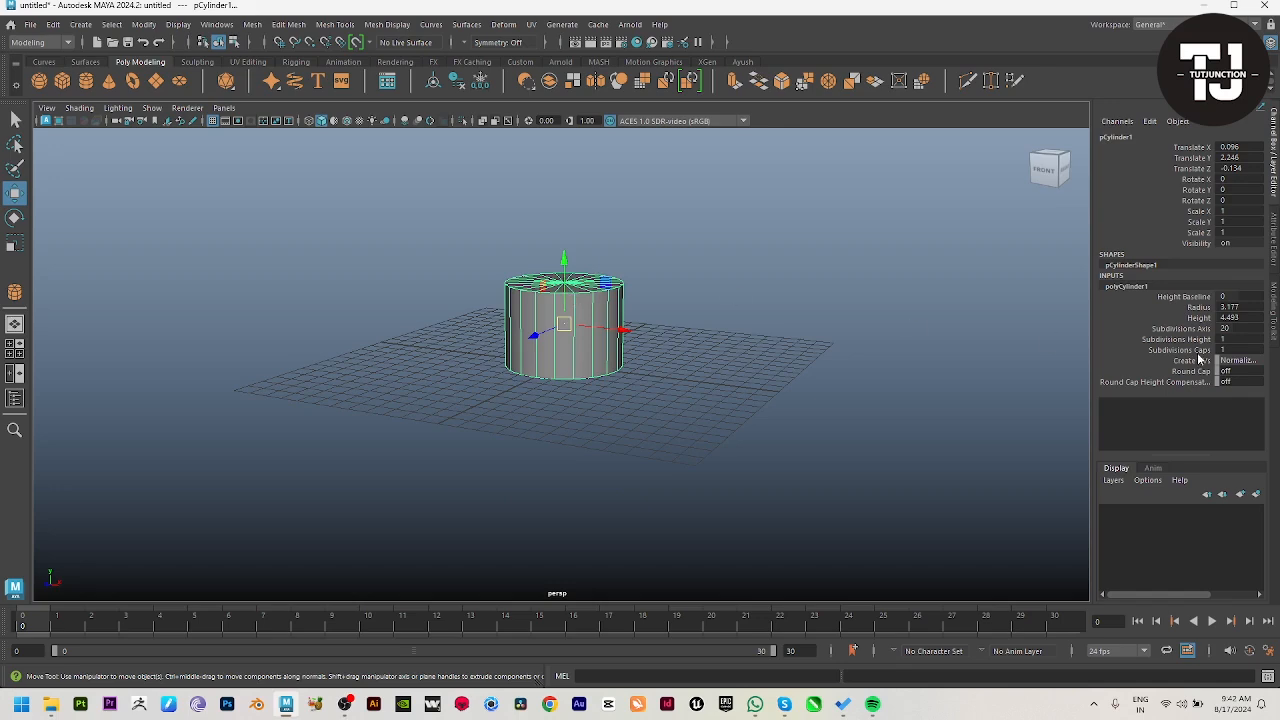
# Step: Set the cylinder's cap subdivisions to 0 and flatten it to a Y scale of about 0.483
pyautogui.click(1178, 339)
pyautogui.keyDown('alt'); pyautogui.moveTo(660, 463); pyautogui.dragTo(720, 436); pyautogui.keyUp('alt')
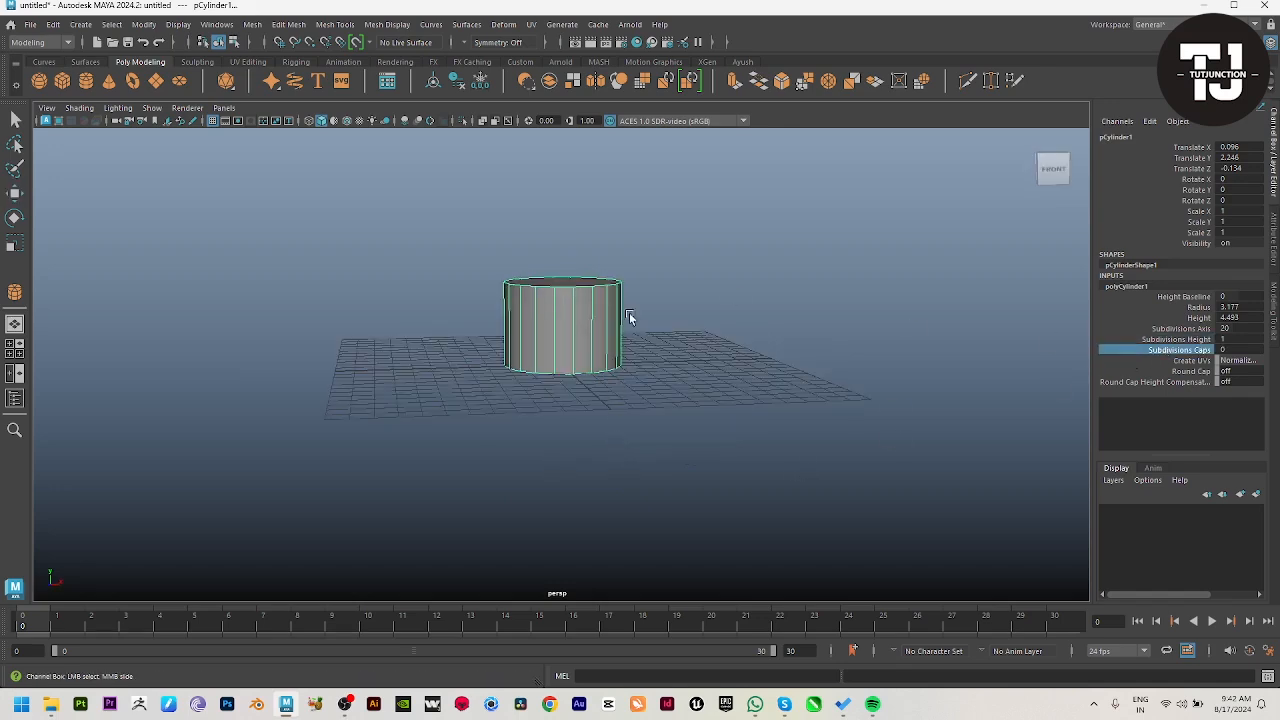
pyautogui.press('r')
pyautogui.moveTo(563, 262); pyautogui.dragTo(566, 294)
pyautogui.press('w')
# Step: Move the cylinder beside the lamp base in the front reference, to about X 6.75 and Y 1.9
pyautogui.press('space')
pyautogui.press('space')
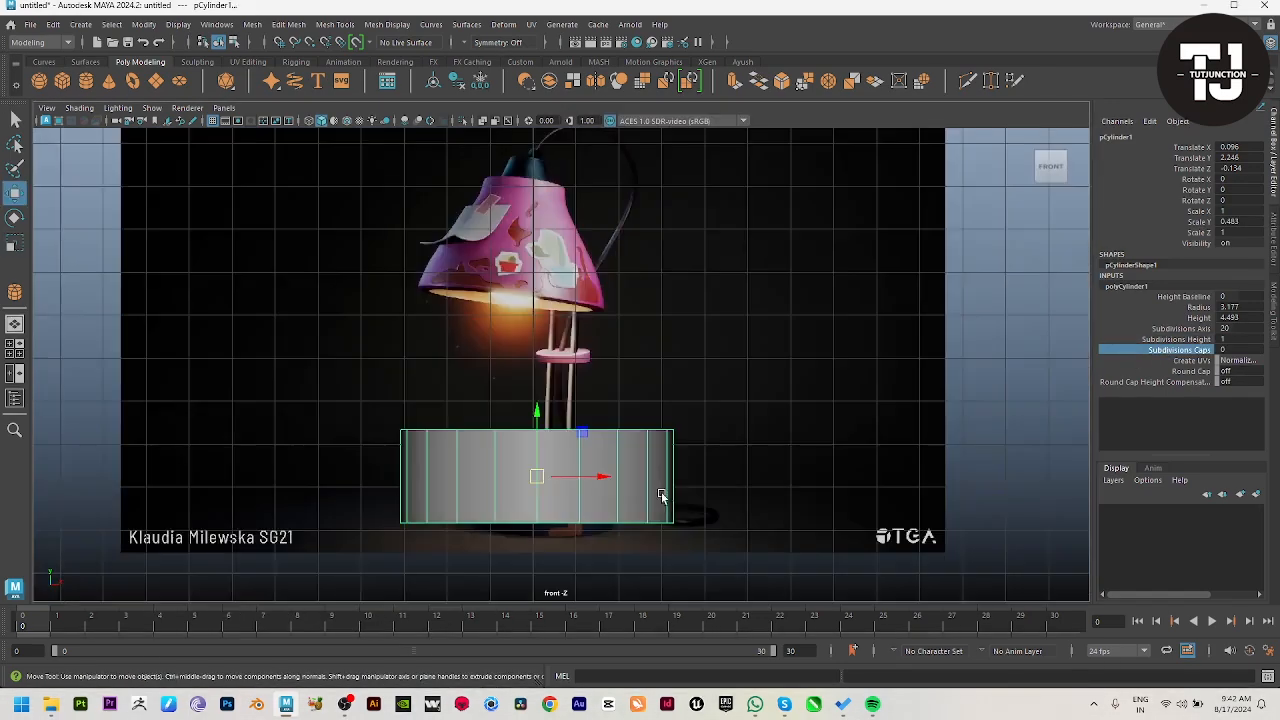
pyautogui.keyDown('alt'); pyautogui.moveTo(677, 528); pyautogui.dragTo(562, 461, button='middle'); pyautogui.keyUp('alt')
pyautogui.scroll(1, 562, 461)
pyautogui.moveTo(477, 411); pyautogui.dragTo(806, 480)
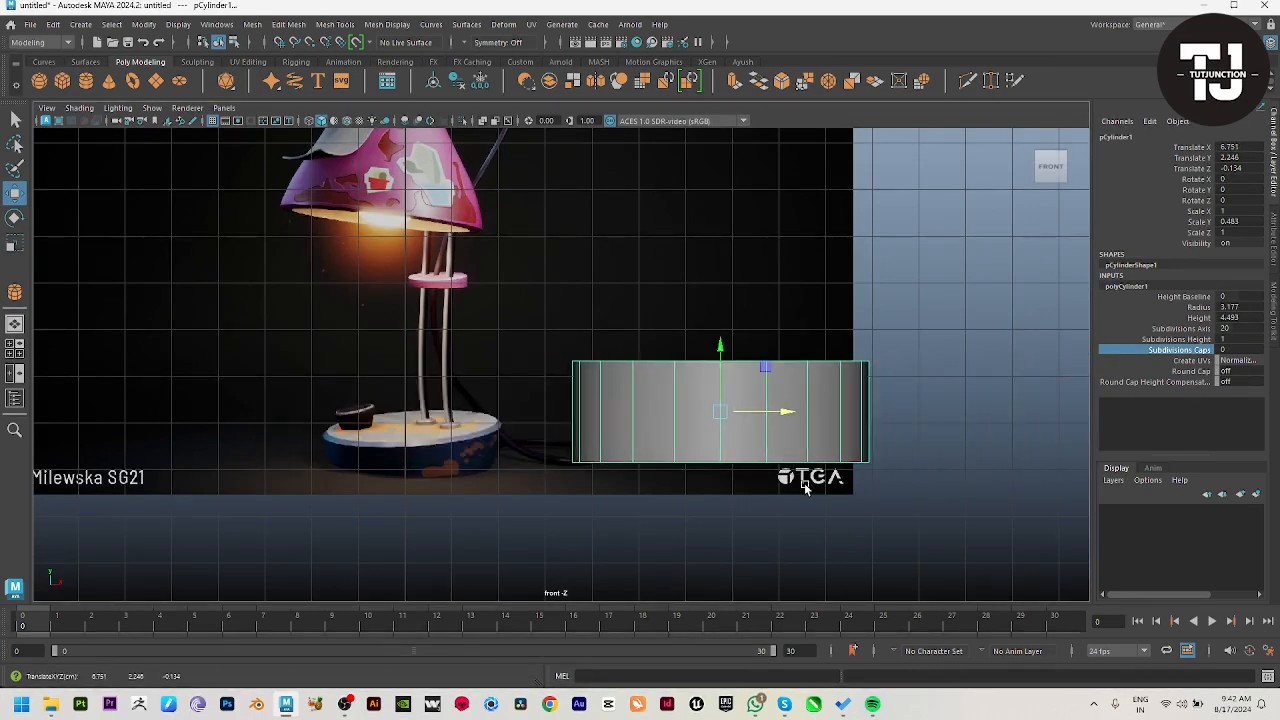
pyautogui.keyDown('alt'); pyautogui.moveTo(806, 480); pyautogui.dragTo(720, 470, button='middle'); pyautogui.keyUp('alt')
pyautogui.moveTo(631, 337); pyautogui.dragTo(642, 355)
pyautogui.keyDown('alt'); pyautogui.moveTo(861, 455); pyautogui.dragTo(745, 330); pyautogui.keyUp('alt')
# Step: Extrude the cylinder's bottom face, scale it inward to leave a narrow rim, and shift it slightly downward
pyautogui.press('space')
pyautogui.press('space')
pyautogui.scroll(5, 759, 345)
pyautogui.press('F11')
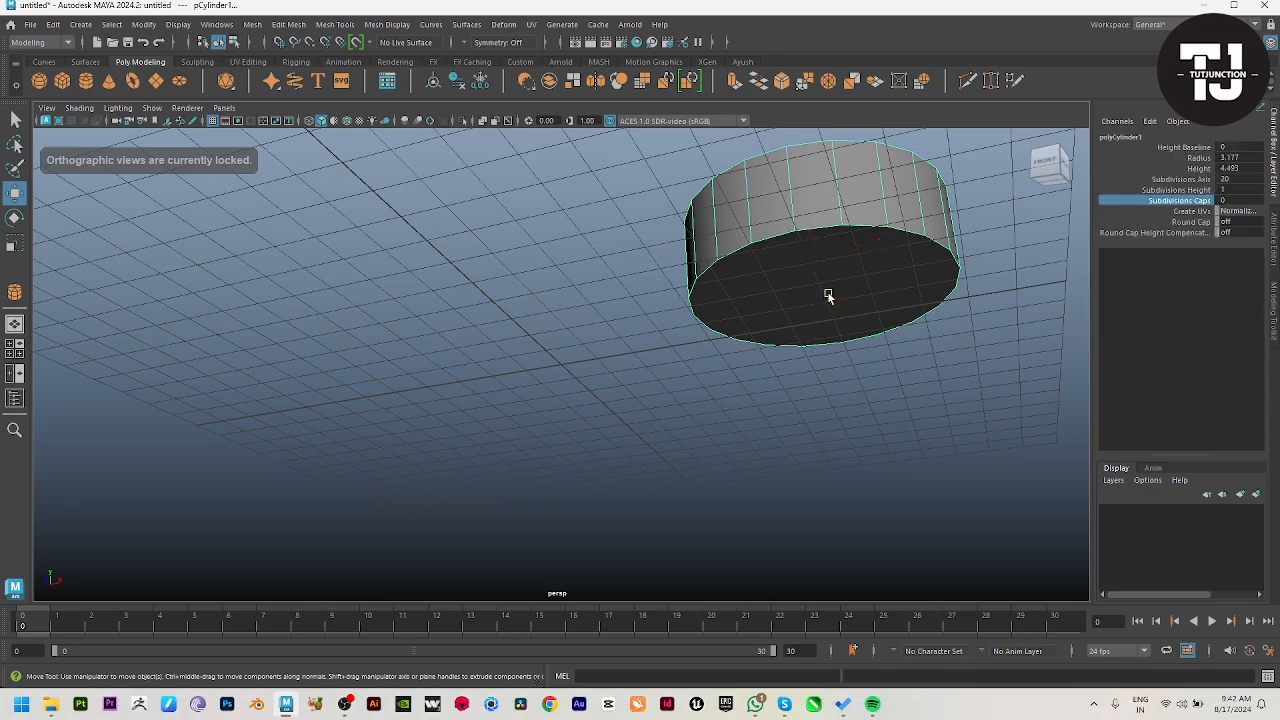
pyautogui.click(873, 290)
pyautogui.hotkey('ctrl', 'e')
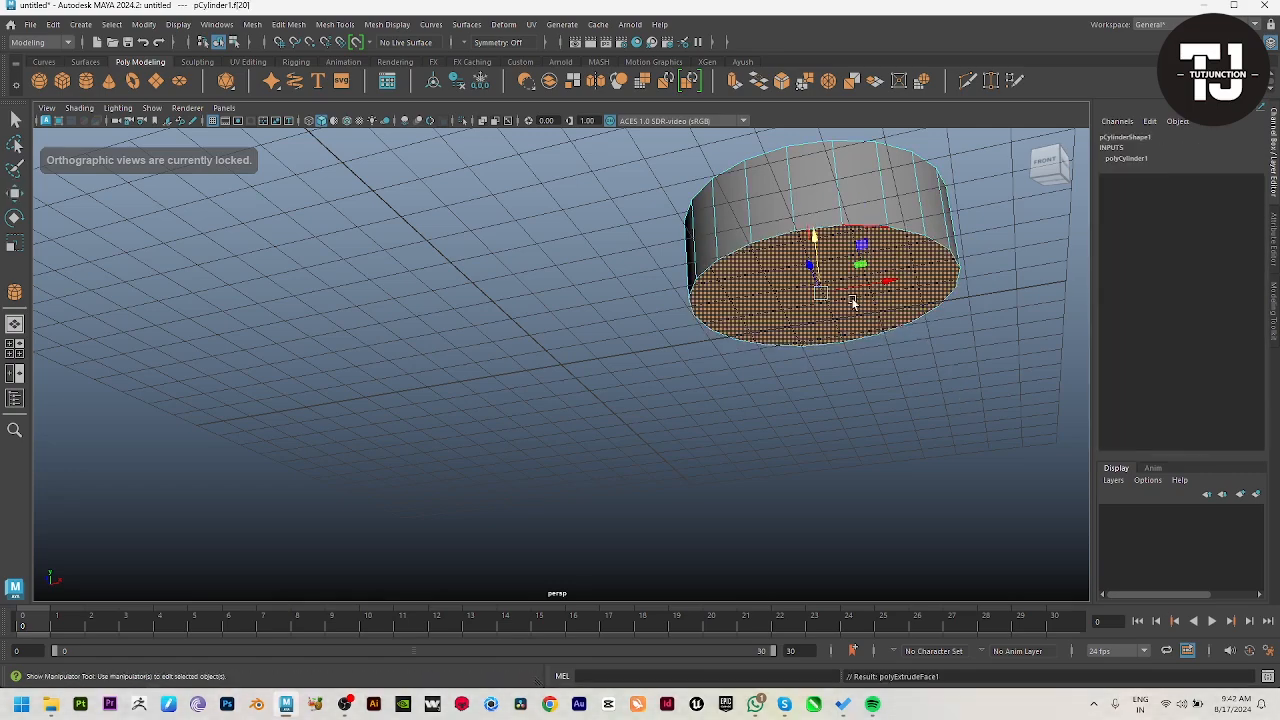
pyautogui.press('r')
pyautogui.keyDown('alt'); pyautogui.moveTo(910, 328); pyautogui.dragTo(848, 334); pyautogui.keyUp('alt')
pyautogui.moveTo(768, 304); pyautogui.dragTo(749, 302)
pyautogui.press('w')
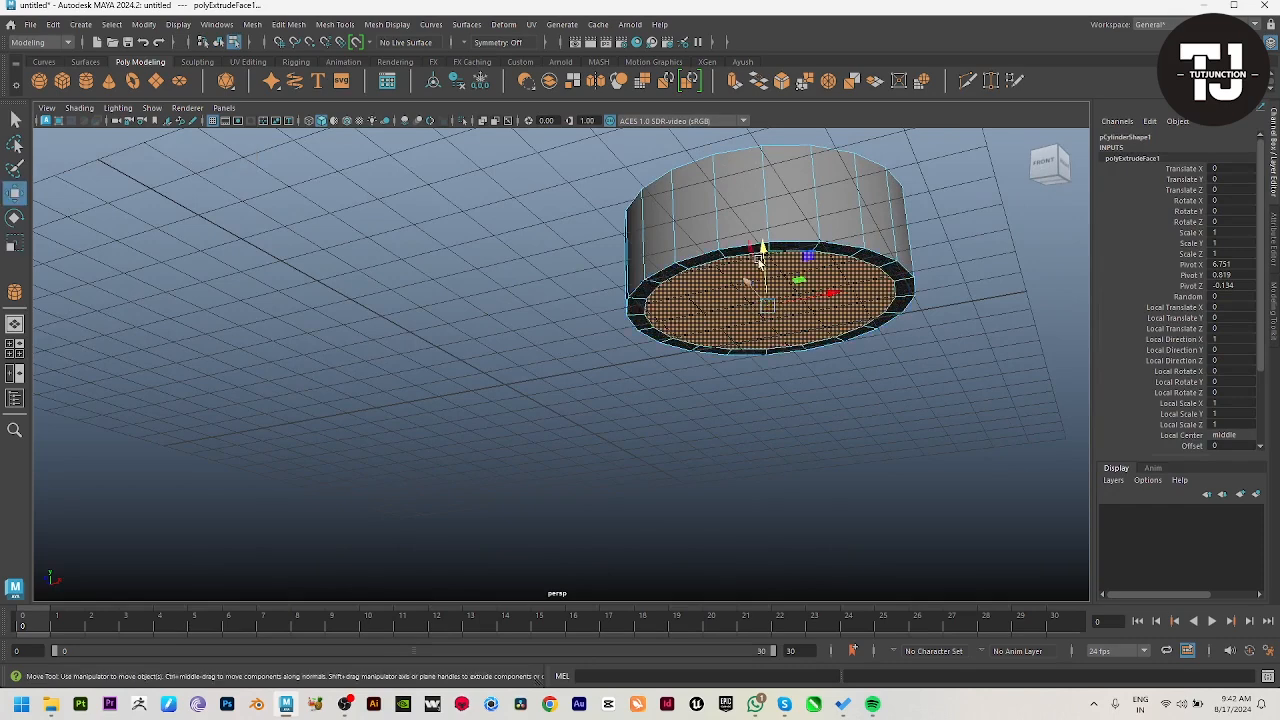
pyautogui.moveTo(763, 248); pyautogui.dragTo(764, 254)
# Step: Bevel the outer edge loop around the cylinder's bottom with a fraction of 0.25
pyautogui.press('Delete')
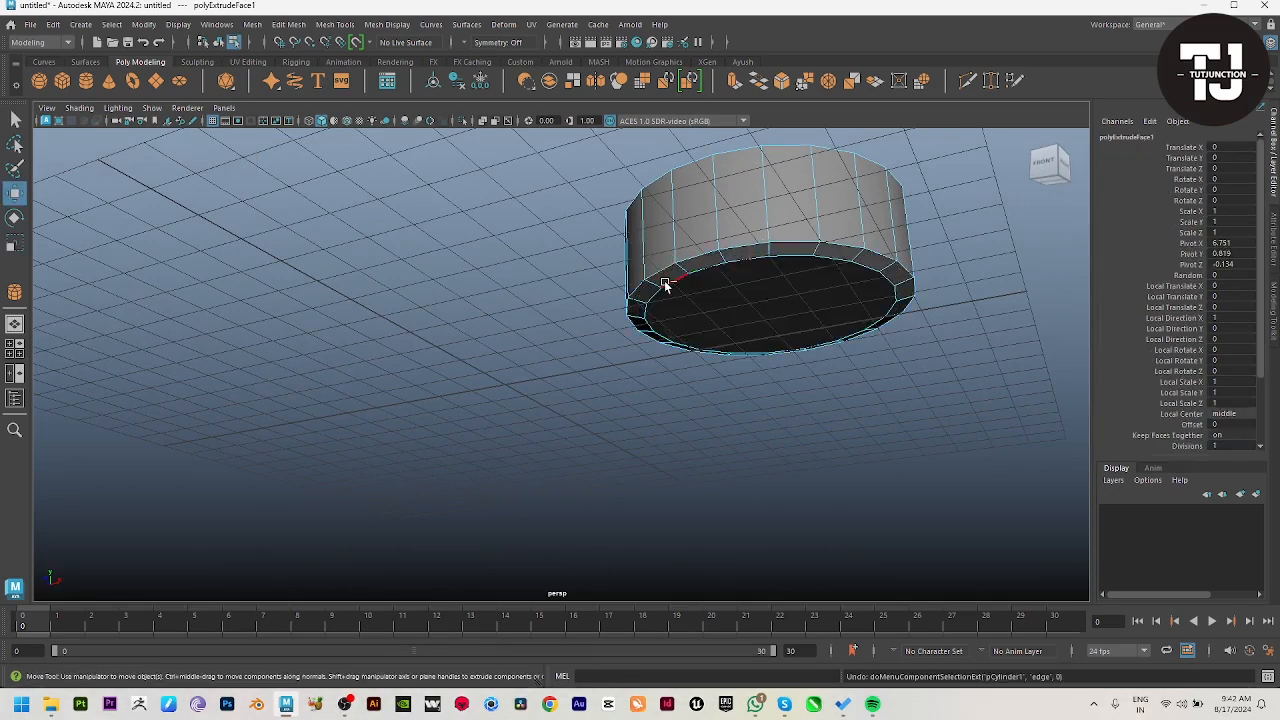
pyautogui.hotkey('ctrl', 'z')
pyautogui.hotkey('ctrl', 'F10')
pyautogui.keyDown('shift'); pyautogui.rightClick(750, 204); pyautogui.keyUp('shift')
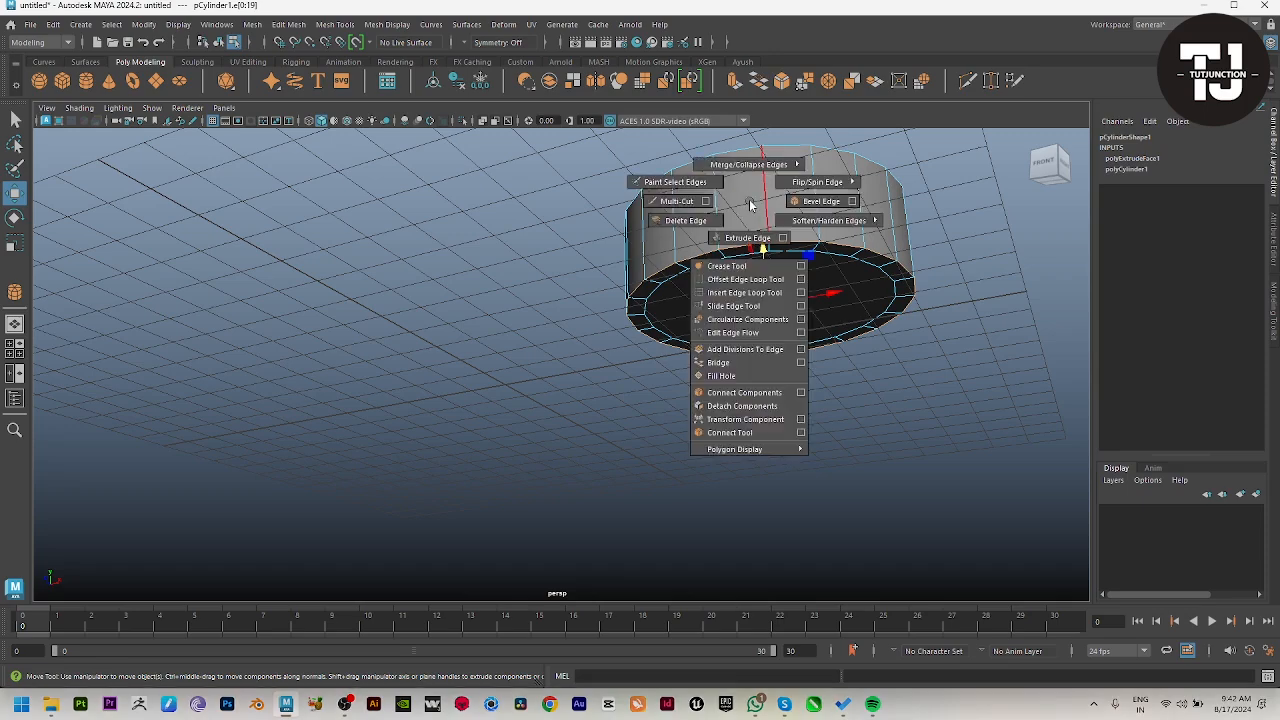
pyautogui.click(792, 203)
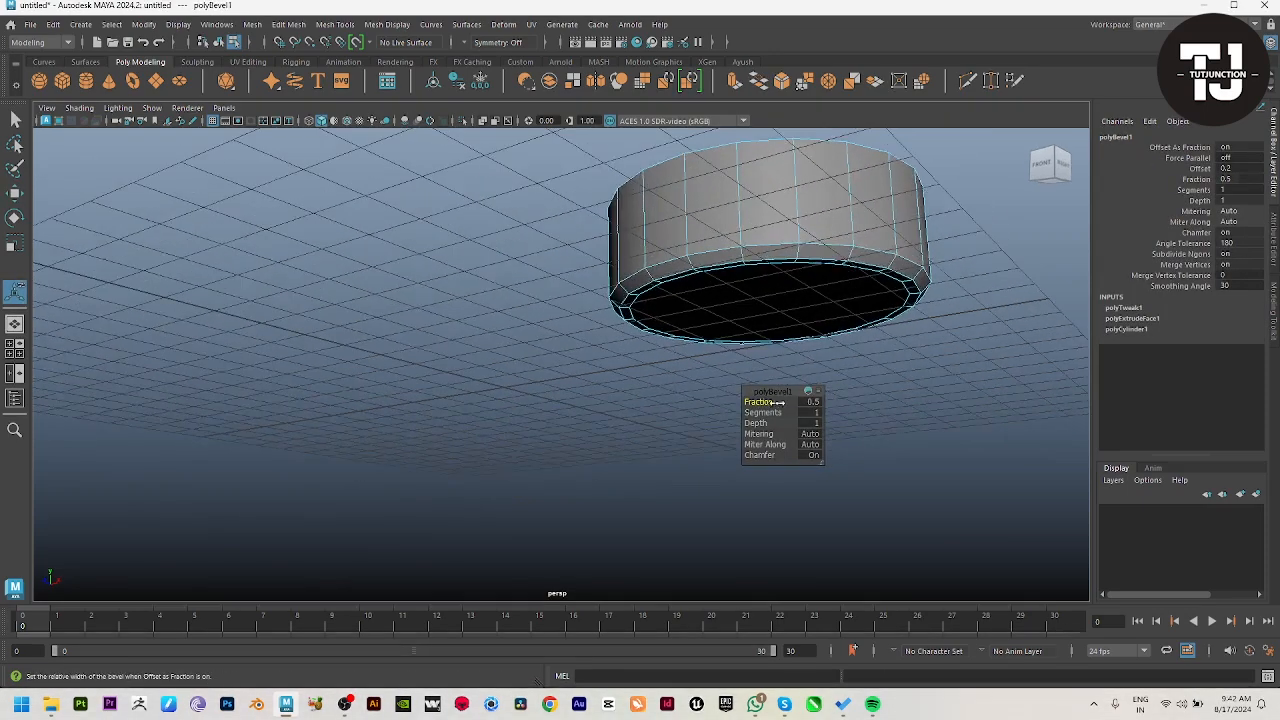
pyautogui.moveTo(676, 392); pyautogui.dragTo(501, 403)
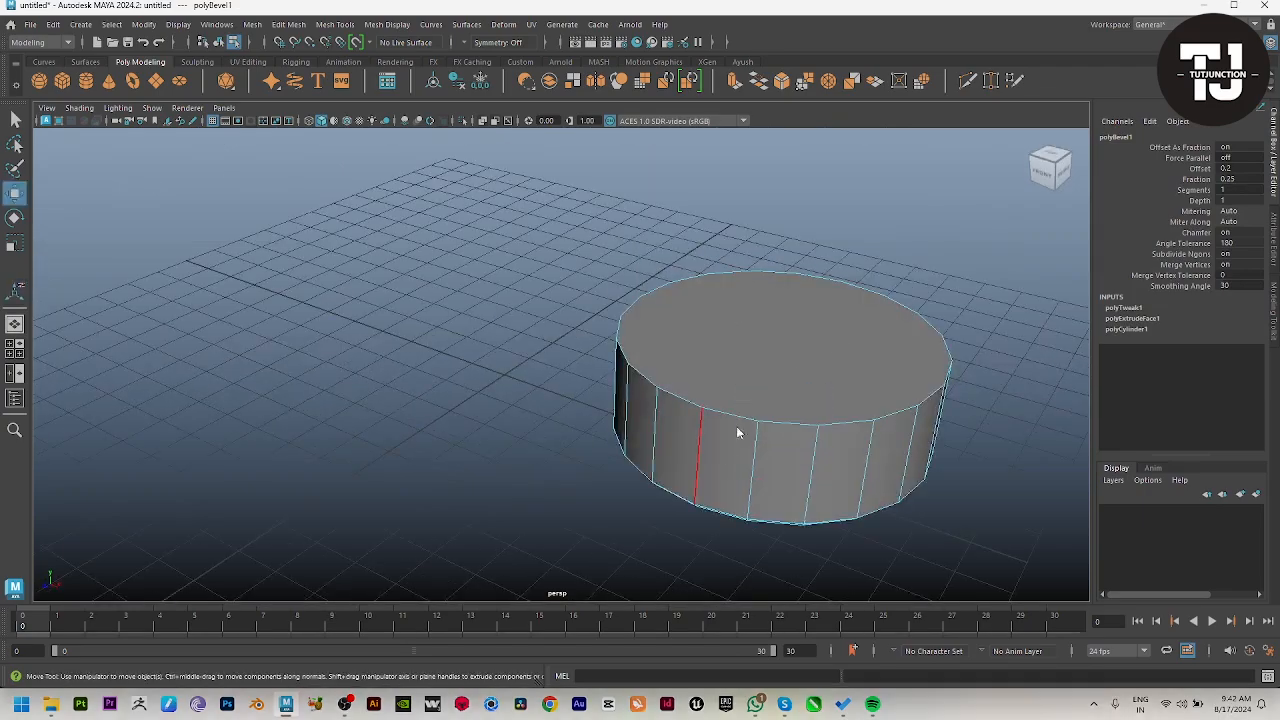
pyautogui.click(737, 429)
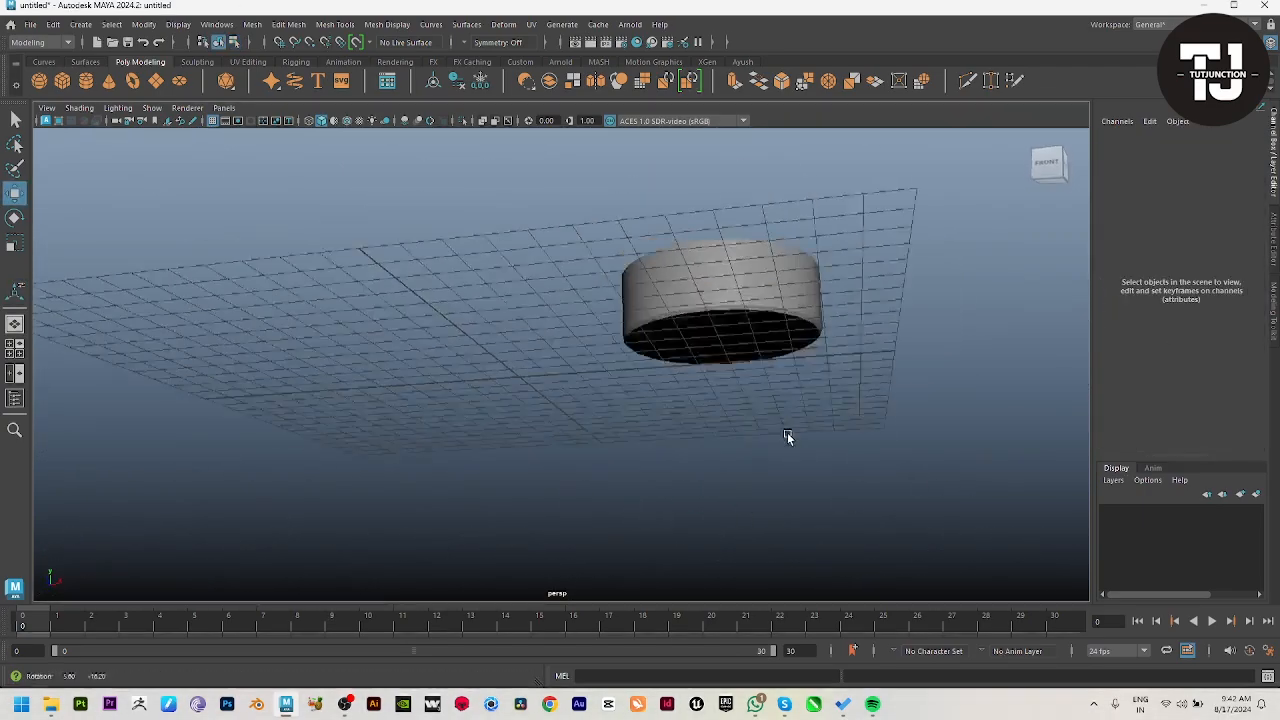
# Step: Rotate the cylinder's top face so that it slopes down toward the front
pyautogui.keyDown('alt'); pyautogui.moveTo(786, 437); pyautogui.dragTo(749, 457); pyautogui.keyUp('alt')
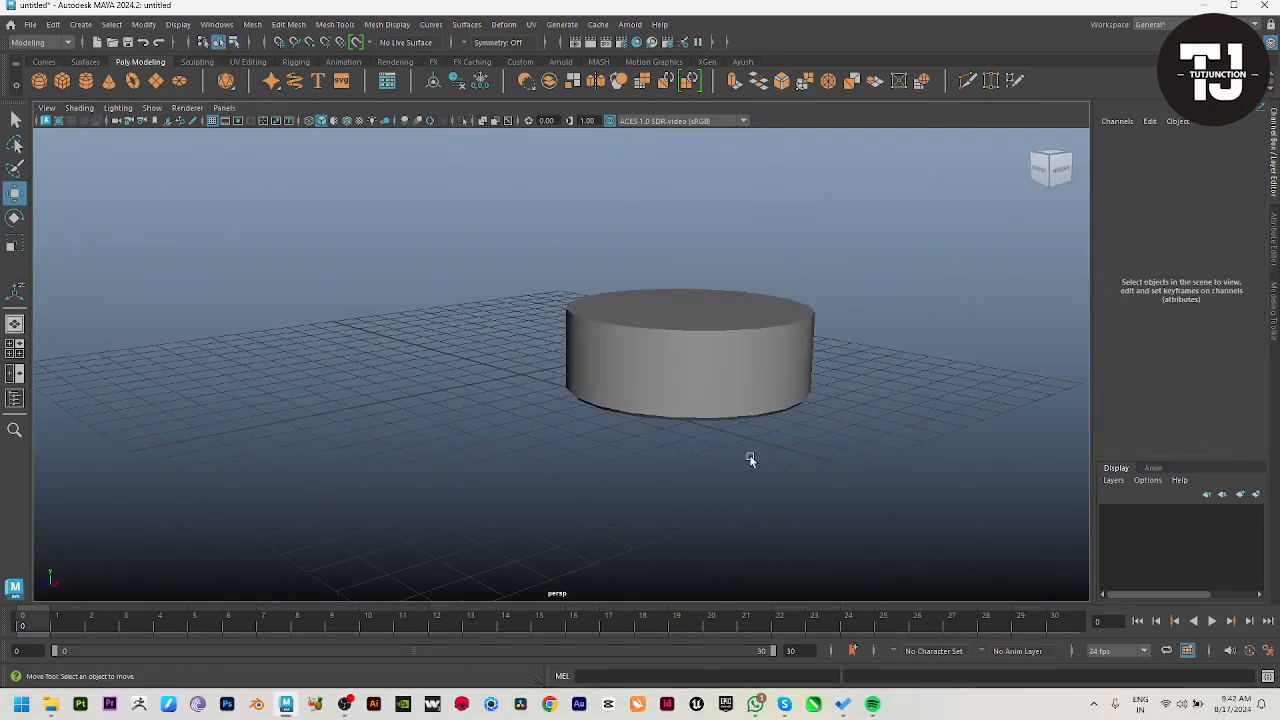
pyautogui.press('space')
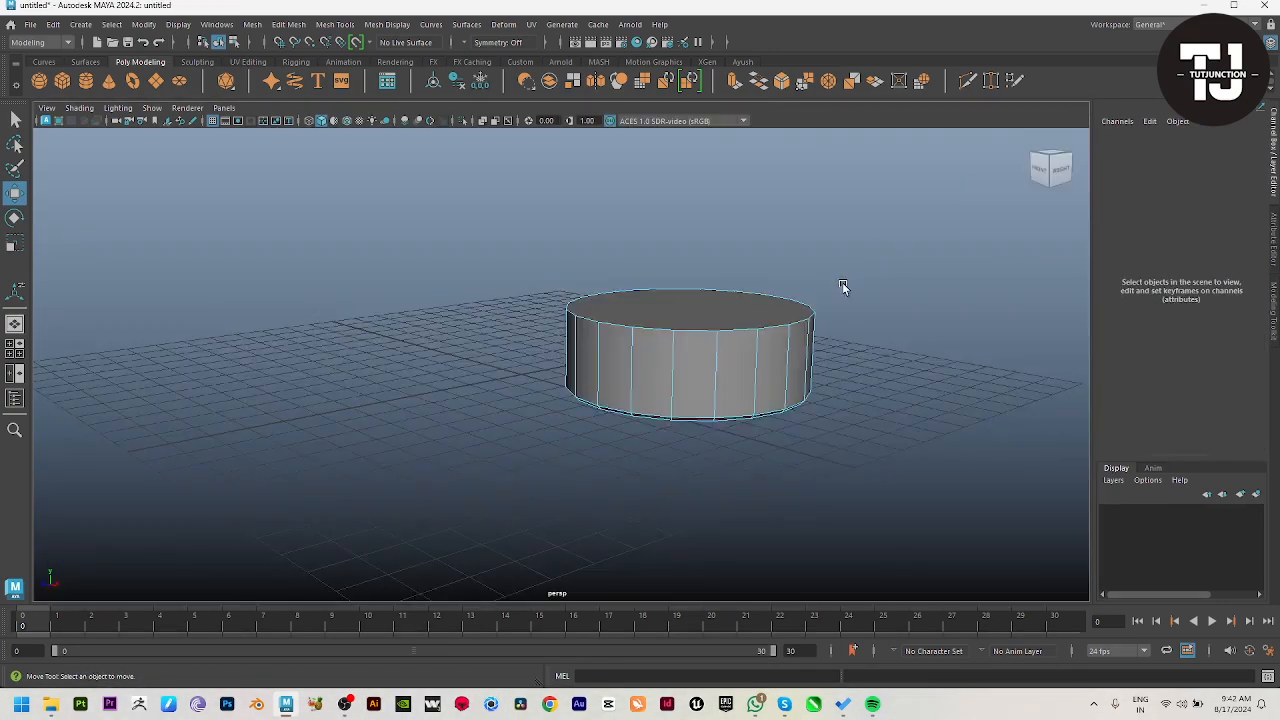
pyautogui.keyDown('alt'); pyautogui.moveTo(843, 288); pyautogui.dragTo(810, 345); pyautogui.keyUp('alt')
pyautogui.click(697, 383)
pyautogui.keyDown('alt'); pyautogui.moveTo(698, 480); pyautogui.dragTo(742, 420); pyautogui.keyUp('alt')
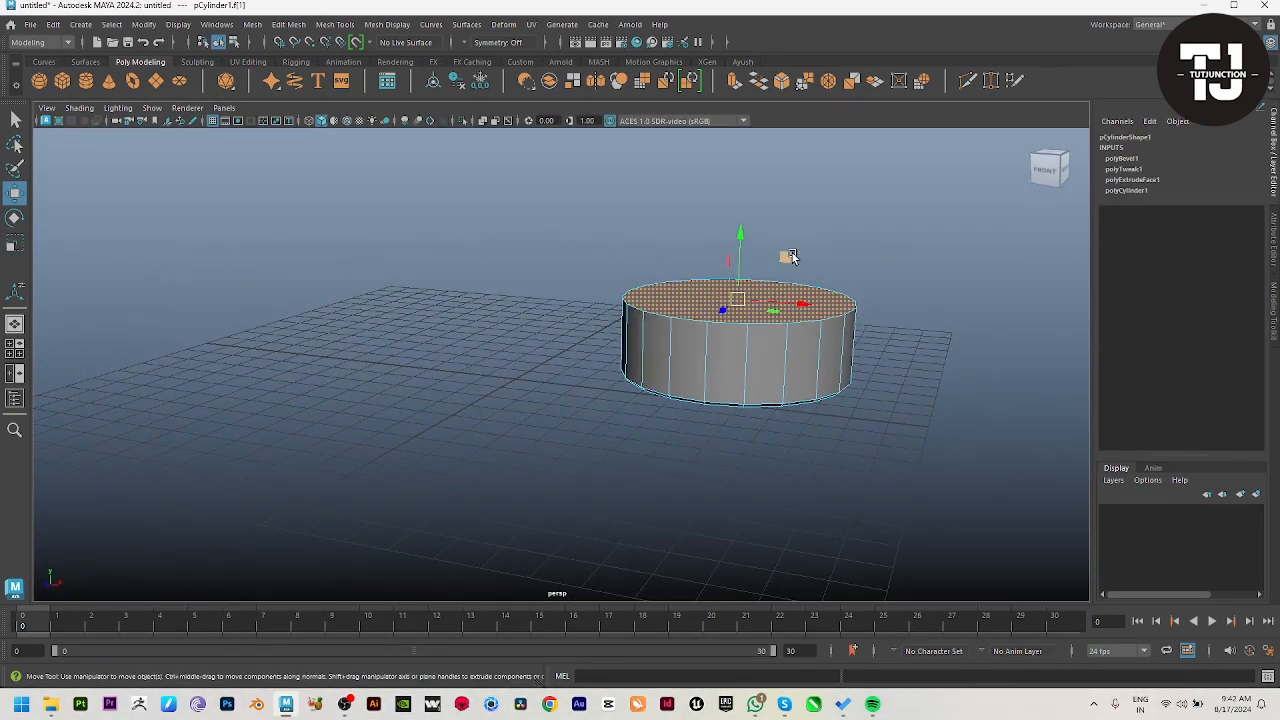
pyautogui.press('e')
pyautogui.moveTo(733, 263); pyautogui.dragTo(731, 290)
pyautogui.press('w')
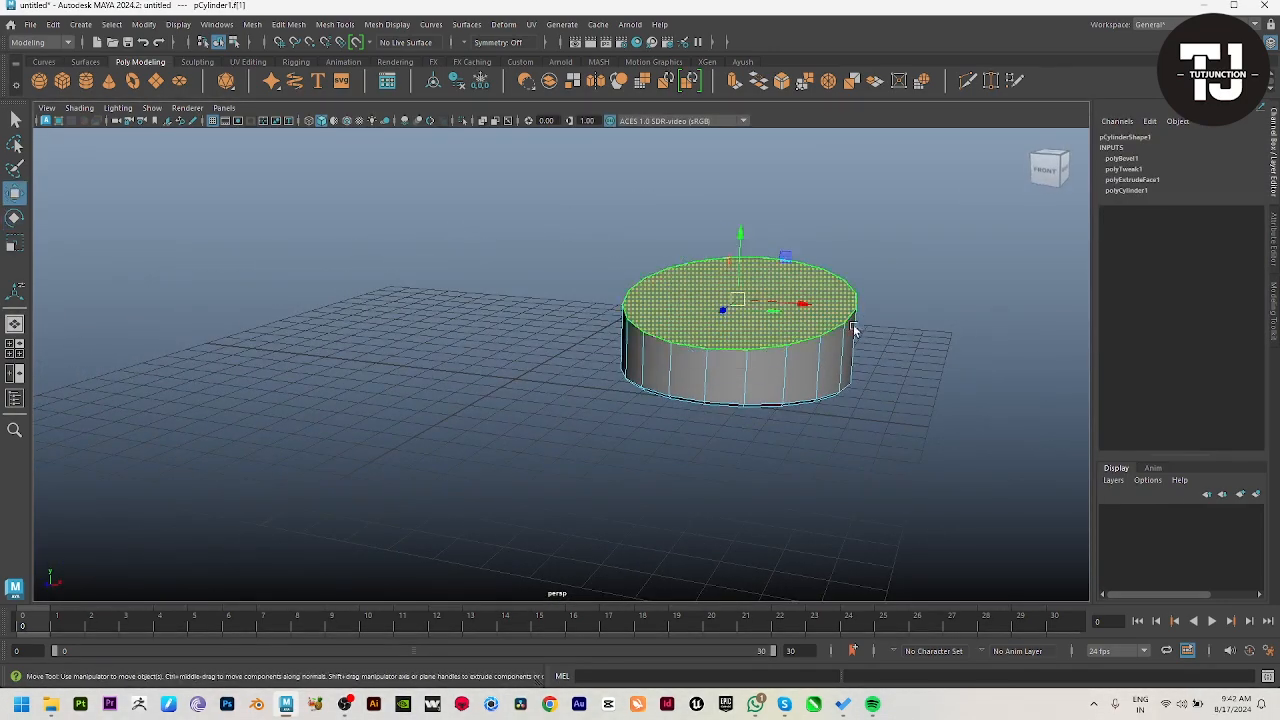
# Step: Lower the tilted top face slightly, checking it against the lamp base in the front reference
pyautogui.moveTo(854, 329)
pyautogui.keyDown('alt'); pyautogui.mouseDown()
pyautogui.moveTo(740, 324)
pyautogui.moveTo(862, 343)
pyautogui.mouseUp(); pyautogui.keyUp('alt')
pyautogui.moveTo(726, 254); pyautogui.dragTo(732, 273)
pyautogui.press('space')
# Step: Extrude the tilted top face with a local Z translation of 0.133 and a local scale of 0.933
pyautogui.press('space')
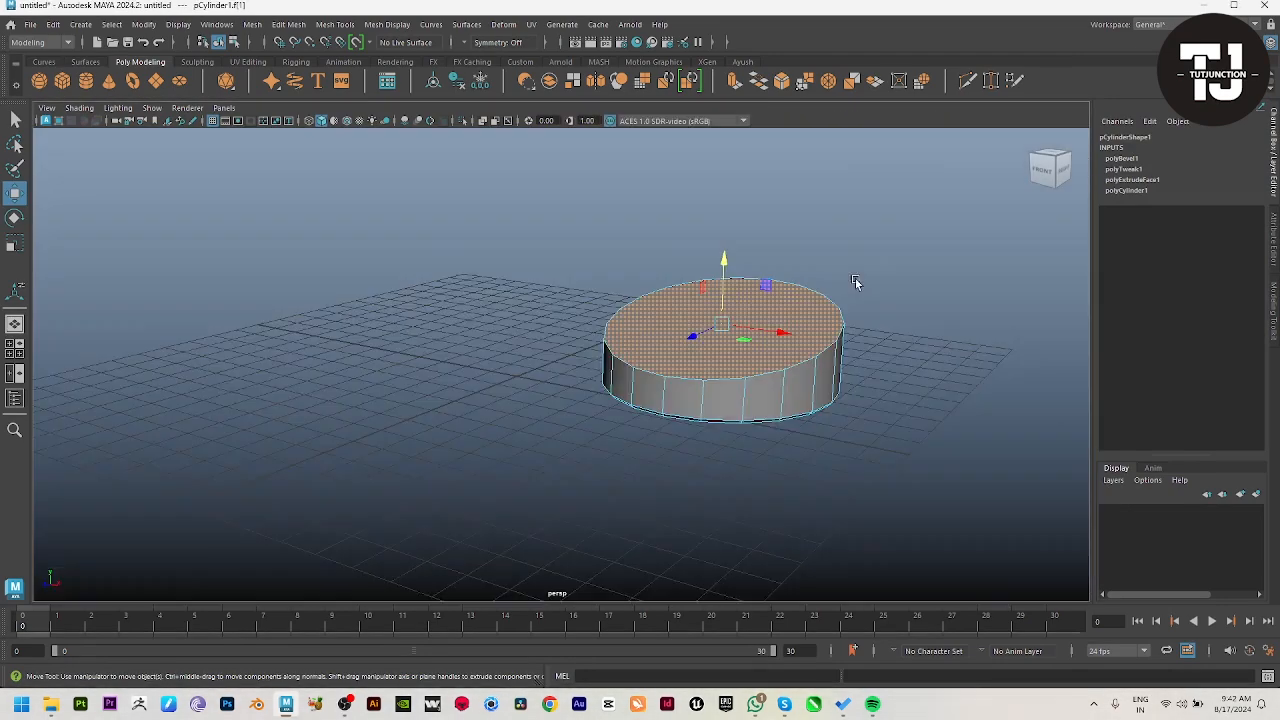
pyautogui.keyDown('alt'); pyautogui.moveTo(855, 278); pyautogui.dragTo(848, 373, button='right'); pyautogui.keyUp('alt')
pyautogui.hotkey('ctrl', 'e')
pyautogui.moveTo(700, 289); pyautogui.dragTo(799, 317)
pyautogui.moveTo(805, 230); pyautogui.dragTo(806, 242)
pyautogui.press('space')
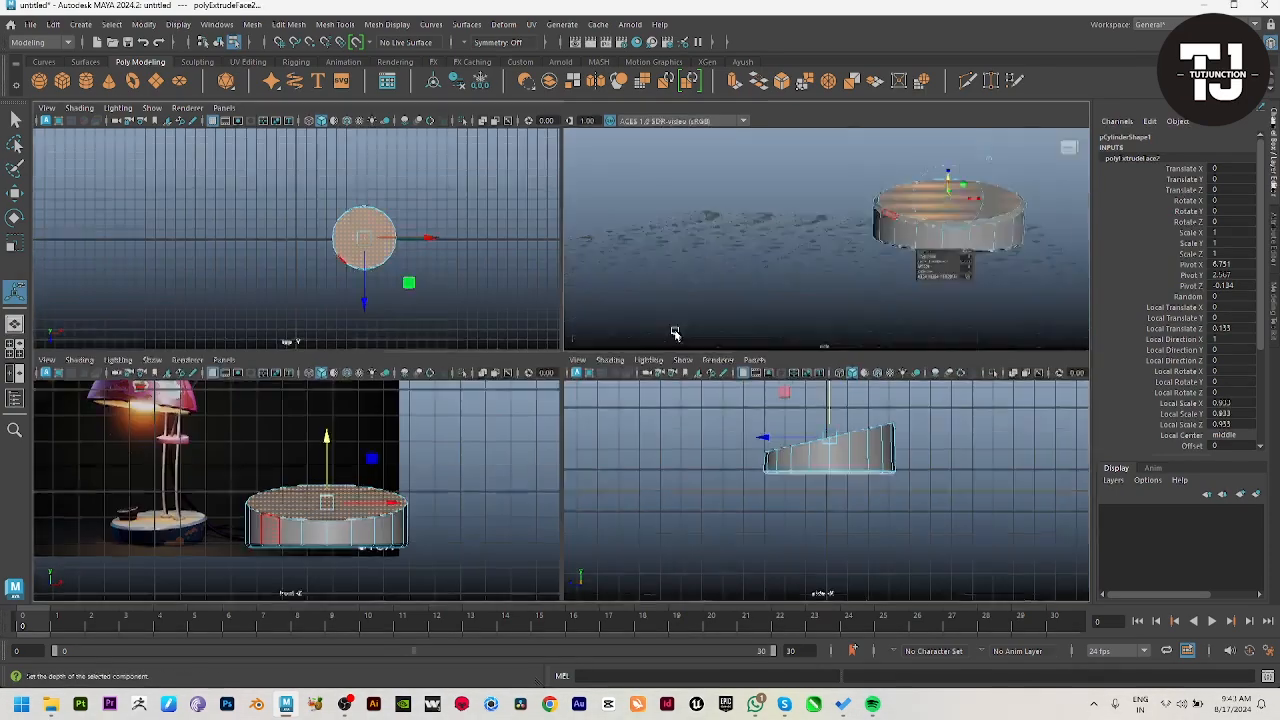
pyautogui.press('space')
pyautogui.keyDown('alt'); pyautogui.moveTo(866, 280); pyautogui.dragTo(820, 266); pyautogui.keyUp('alt')
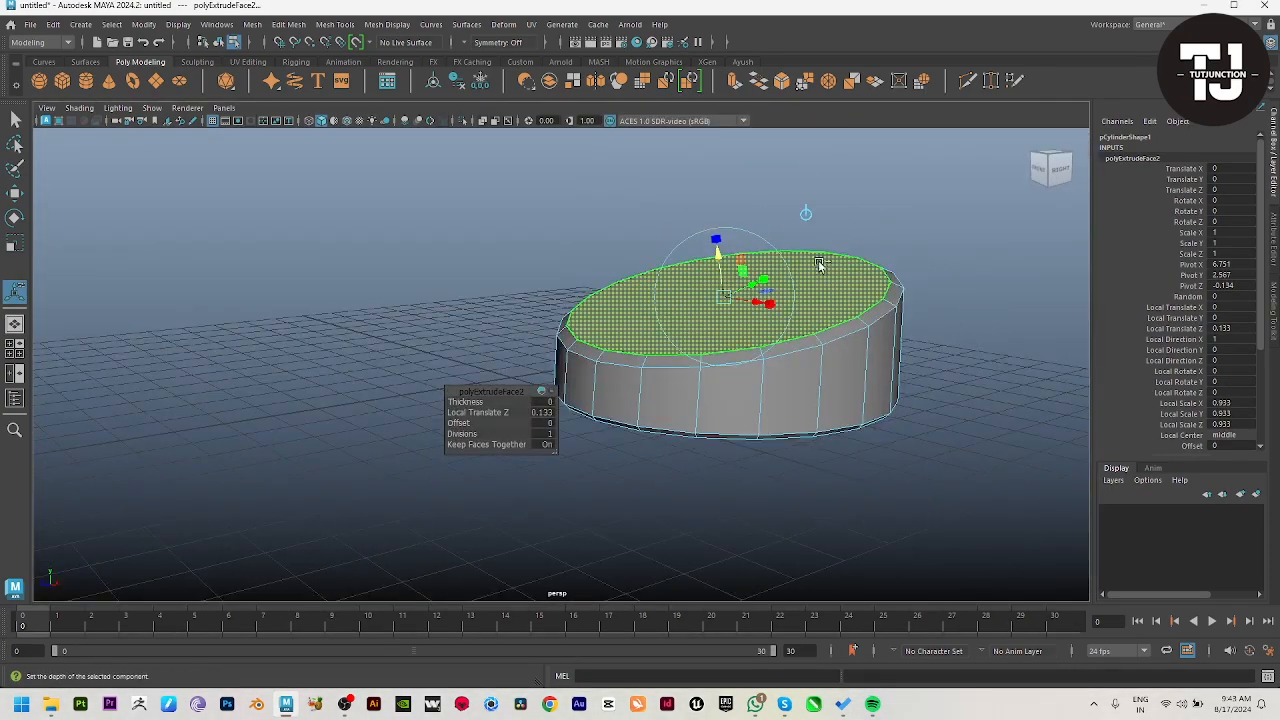
# Step: Extrude the top face again and scale it inward to form an inset ring
pyautogui.hotkey('ctrl', 'e')
pyautogui.press('r')
pyautogui.moveTo(731, 302); pyautogui.dragTo(686, 451)
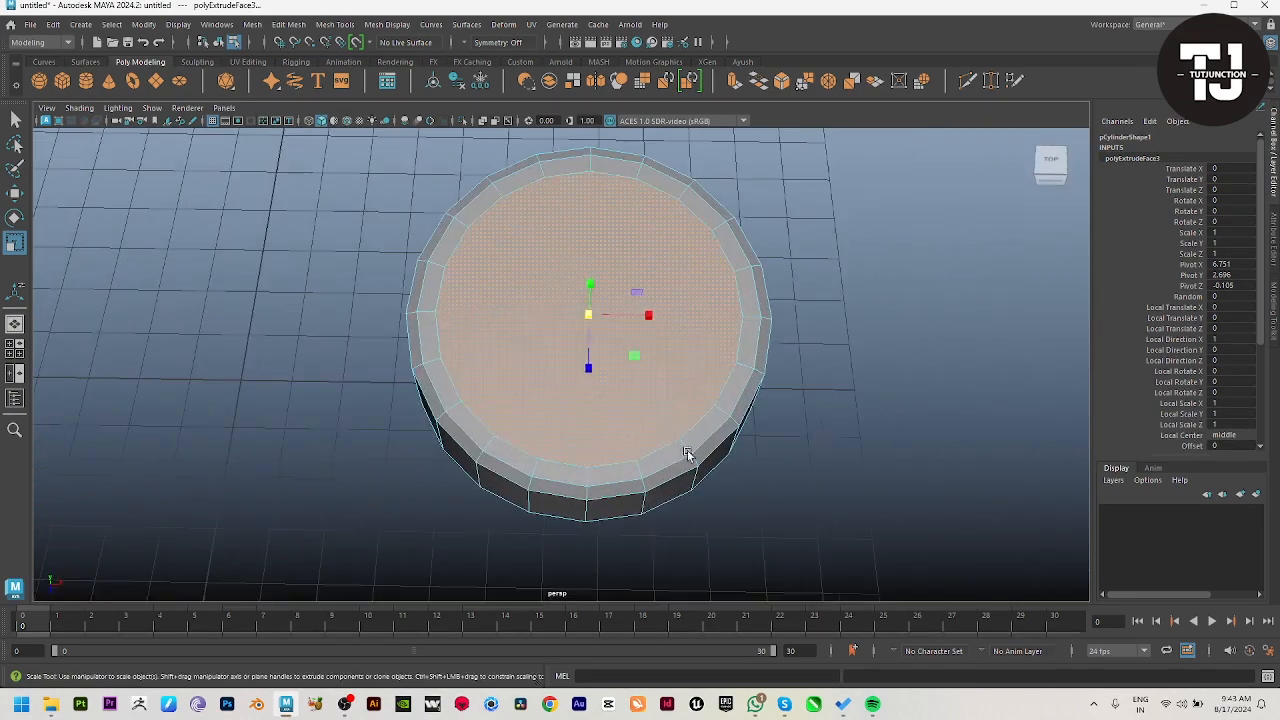
# Step: Cut the inset top face into quarters with two perpendicular Multi-Cut lines between opposite rim vertices
pyautogui.moveTo(686, 451); pyautogui.dragTo(585, 176, button='right')
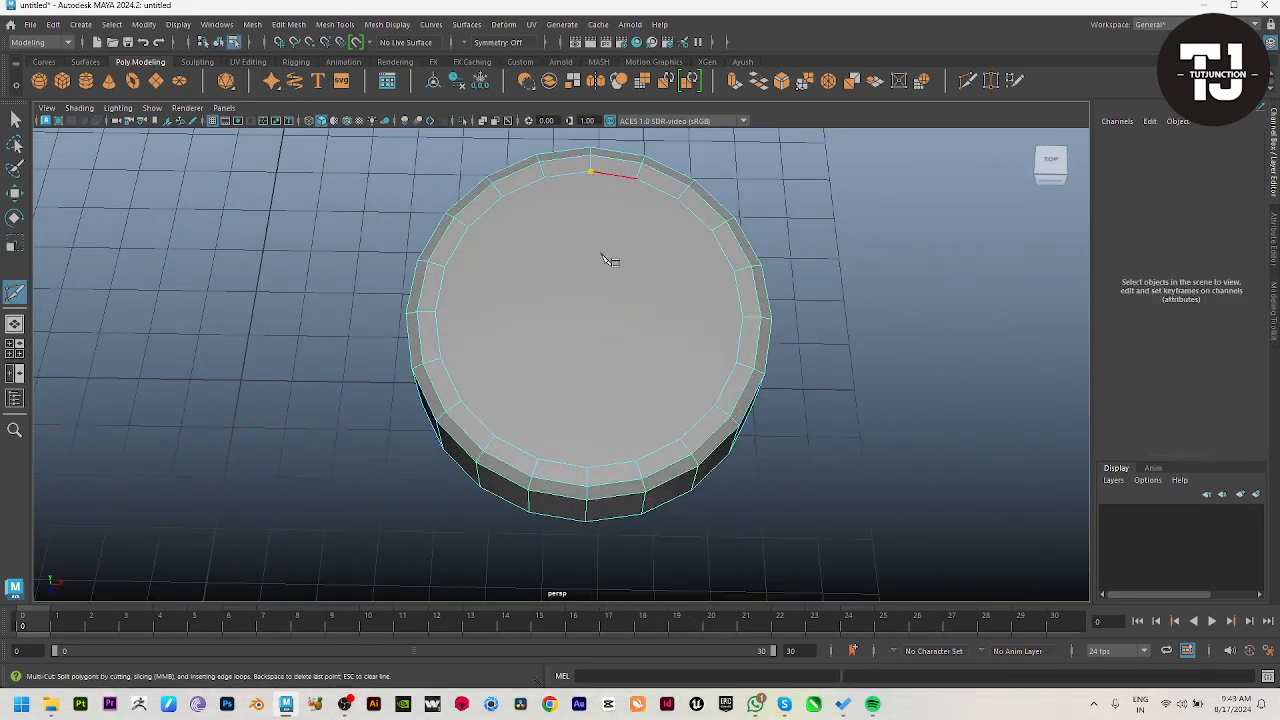
pyautogui.click(585, 466)
pyautogui.rightClick(584, 465)
pyautogui.click(440, 357)
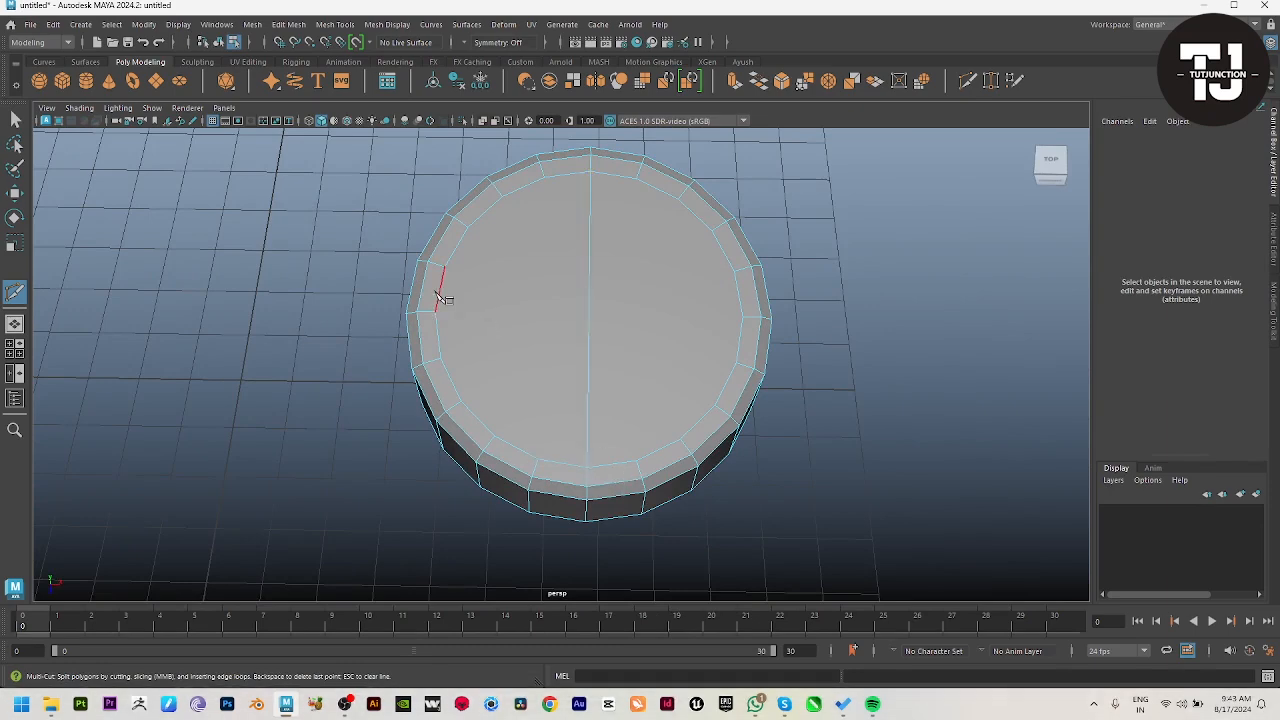
pyautogui.rightClick(765, 360)
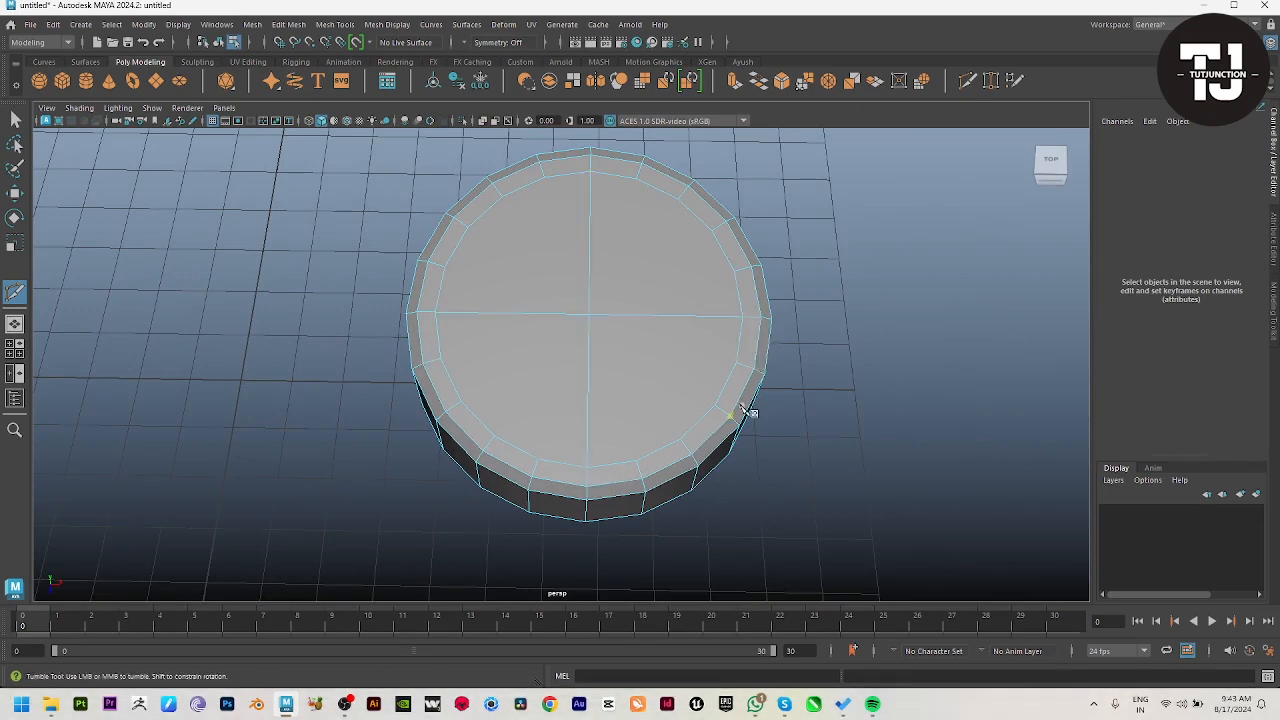
# Step: Preview the lamp base with smoothing and inspect its rim and top from several angles
pyautogui.keyDown('alt'); pyautogui.moveTo(751, 414); pyautogui.dragTo(556, 344); pyautogui.keyUp('alt')
pyautogui.press('3')
pyautogui.moveTo(614, 380); pyautogui.dragTo(690, 335, button='right')
pyautogui.click(837, 331)
pyautogui.keyDown('alt'); pyautogui.moveTo(837, 331); pyautogui.dragTo(580, 400); pyautogui.keyUp('alt')
pyautogui.moveTo(571, 347); pyautogui.dragTo(630, 442)
pyautogui.press('1')
pyautogui.press('space')
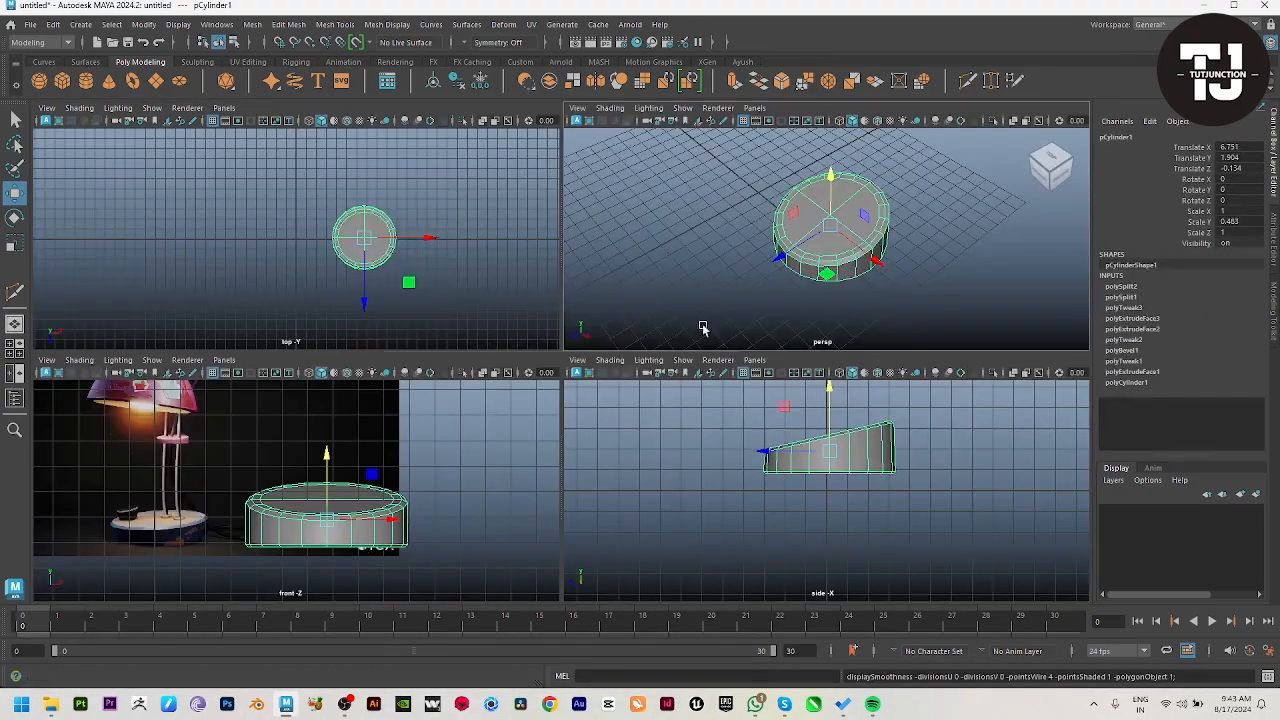
pyautogui.press('space')
# Step: Bevel the upper outer edge loop of the lamp base with a fraction of 0.083
pyautogui.keyDown('alt'); pyautogui.moveTo(803, 283); pyautogui.dragTo(660, 371); pyautogui.keyUp('alt')
pyautogui.scroll(1, 660, 371)
pyautogui.keyDown('alt'); pyautogui.moveTo(660, 371); pyautogui.dragTo(690, 480, button='right'); pyautogui.keyUp('alt')
pyautogui.keyDown('alt'); pyautogui.moveTo(690, 480); pyautogui.dragTo(677, 431); pyautogui.keyUp('alt')
pyautogui.moveTo(628, 322); pyautogui.dragTo(623, 272, button='right')
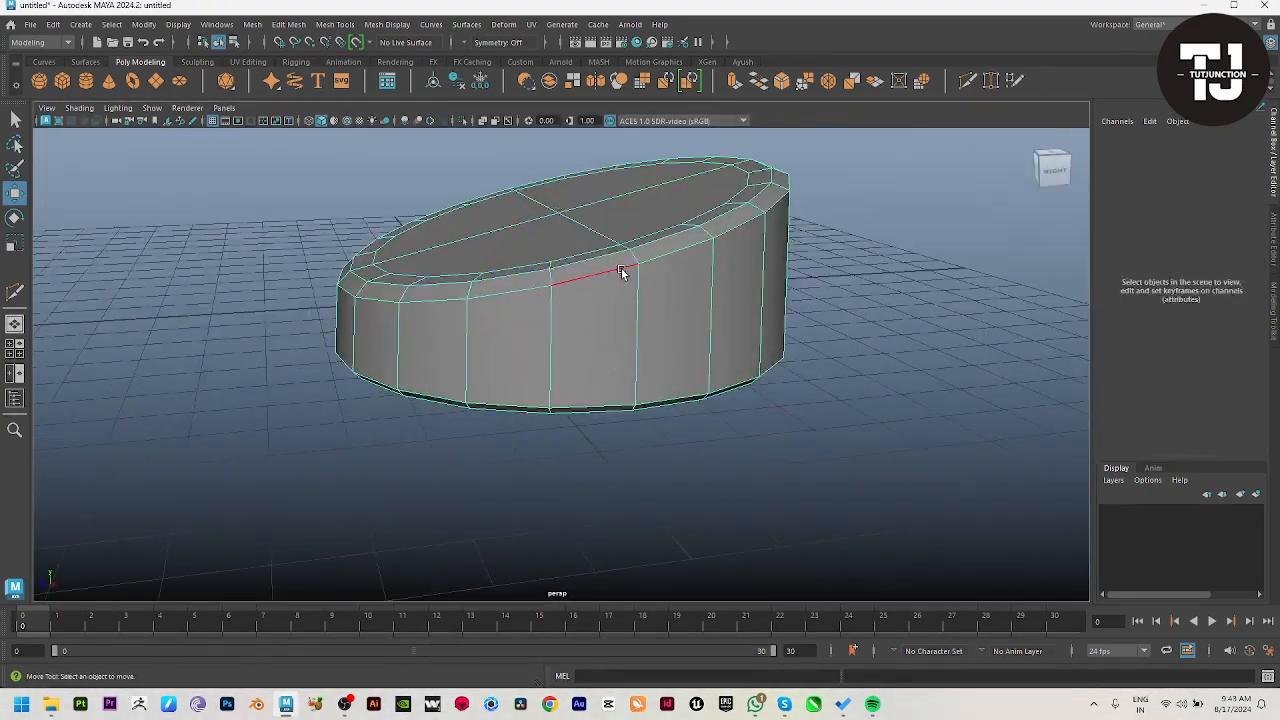
pyautogui.doubleClick(623, 271)
pyautogui.keyDown('shift'); pyautogui.moveTo(703, 241); pyautogui.dragTo(749, 246, button='right'); pyautogui.keyUp('shift')
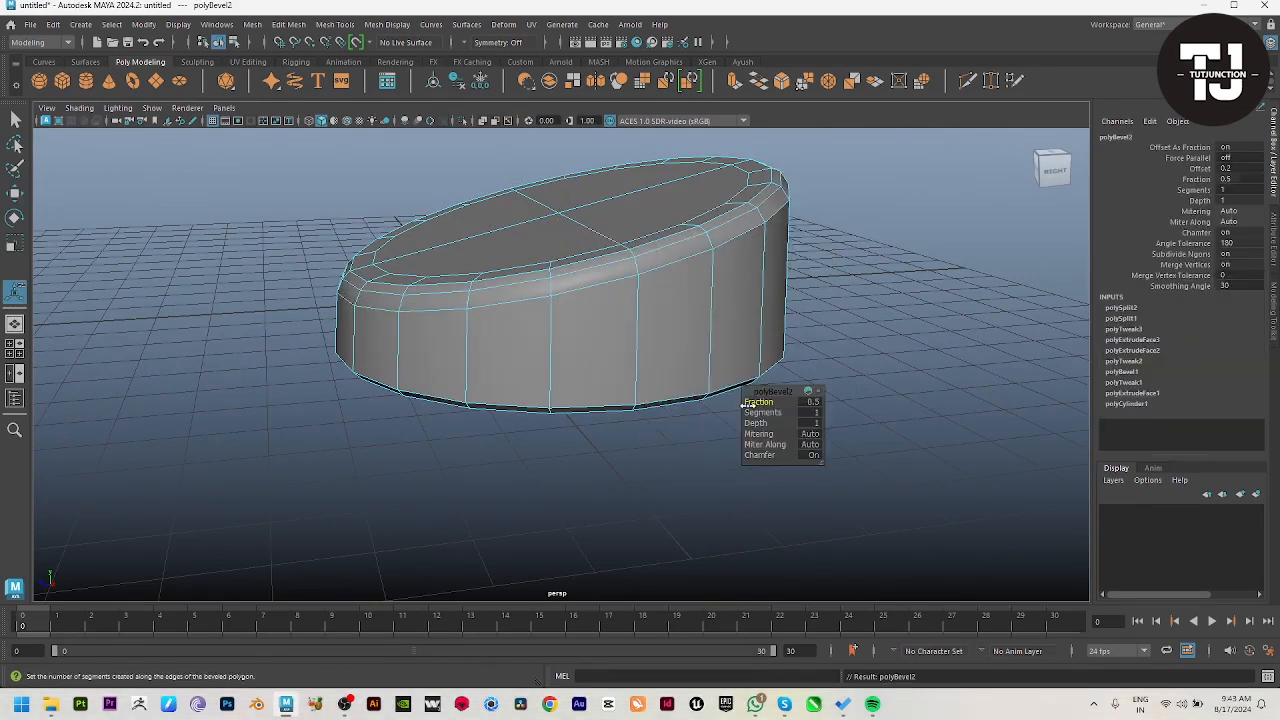
pyautogui.moveTo(733, 398); pyautogui.dragTo(477, 410)
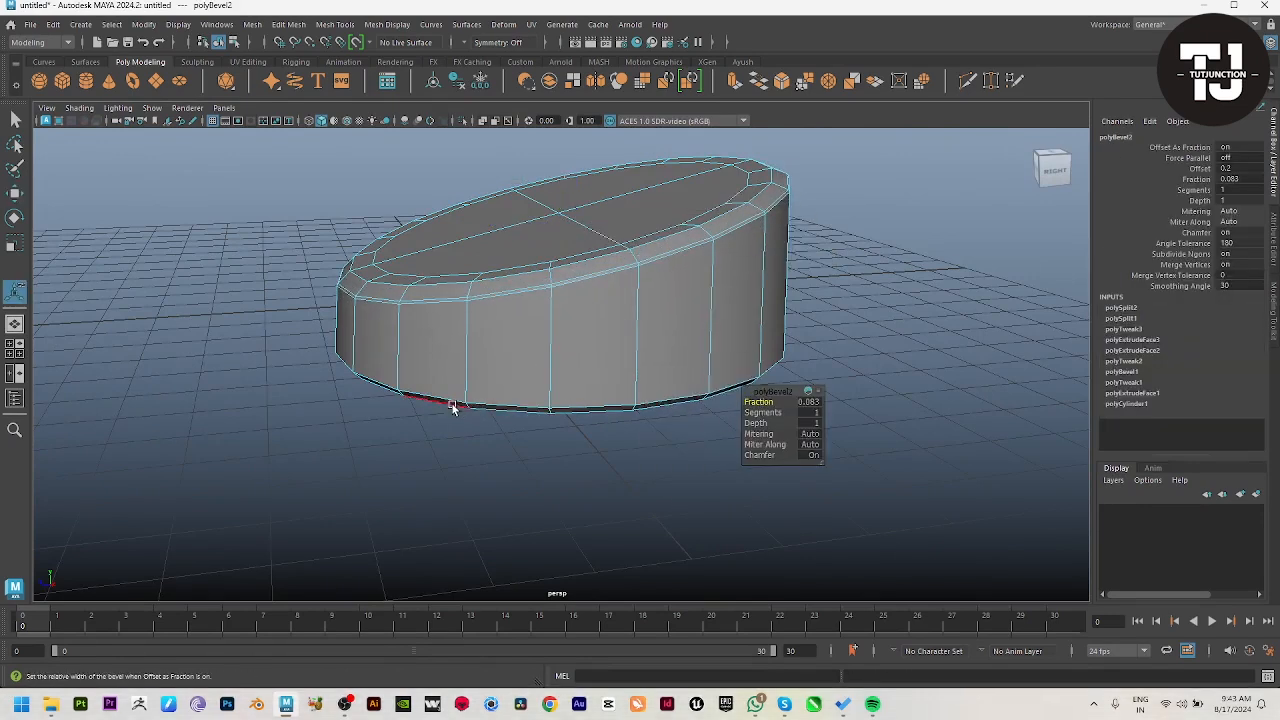
# Step: Bevel the edge loop around the bottom of the lamp base with a fraction of 0.151
pyautogui.click(447, 405)
pyautogui.doubleClick(443, 400)
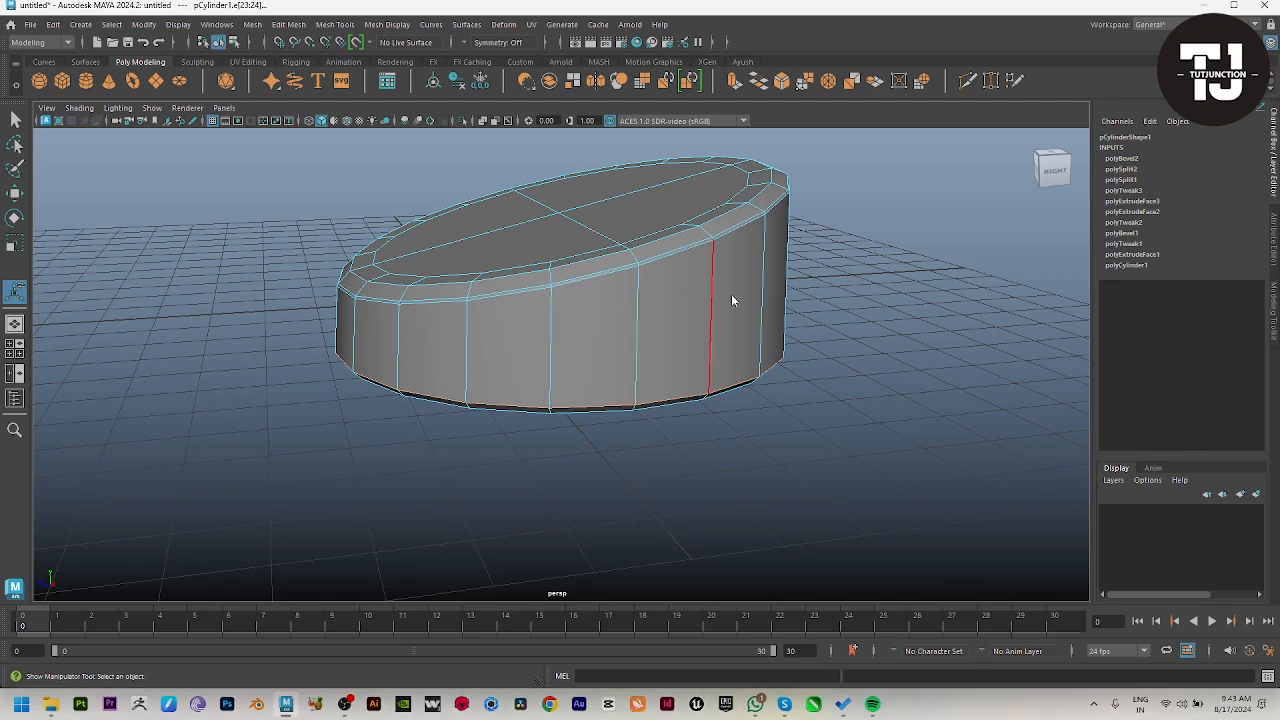
pyautogui.keyDown('shift'); pyautogui.rightClick(698, 328); pyautogui.keyUp('shift')
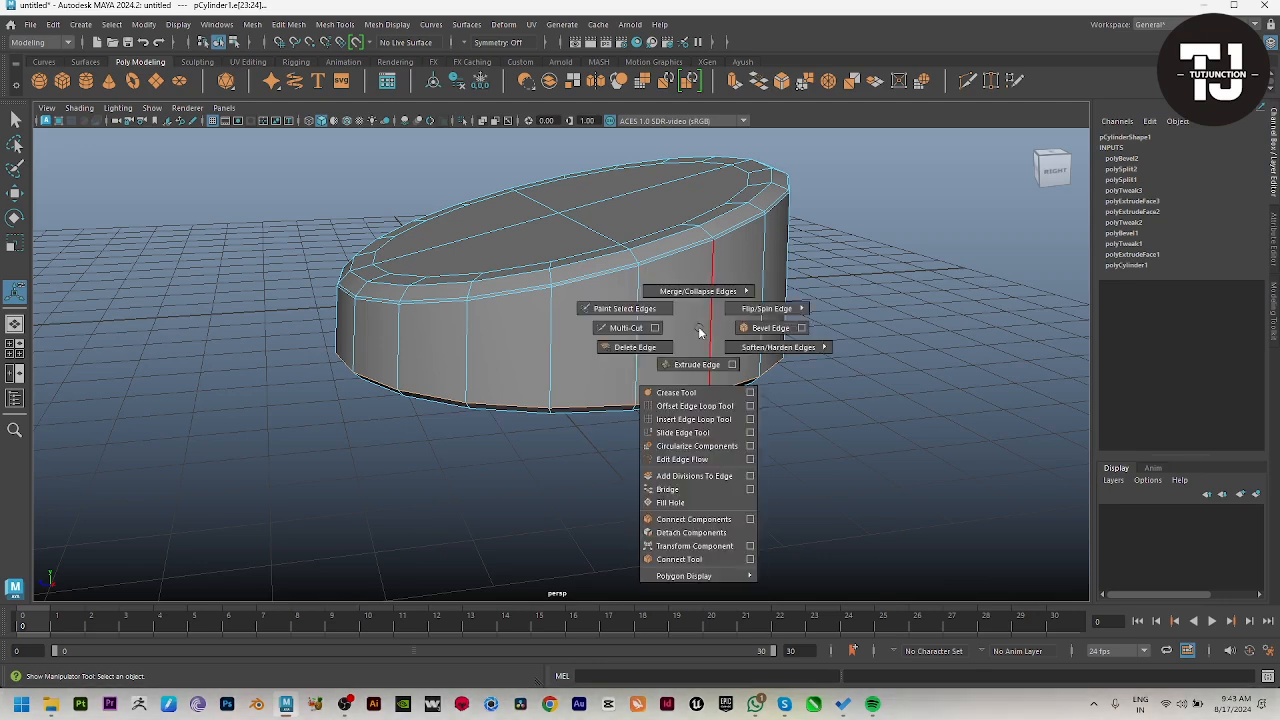
pyautogui.click(763, 329)
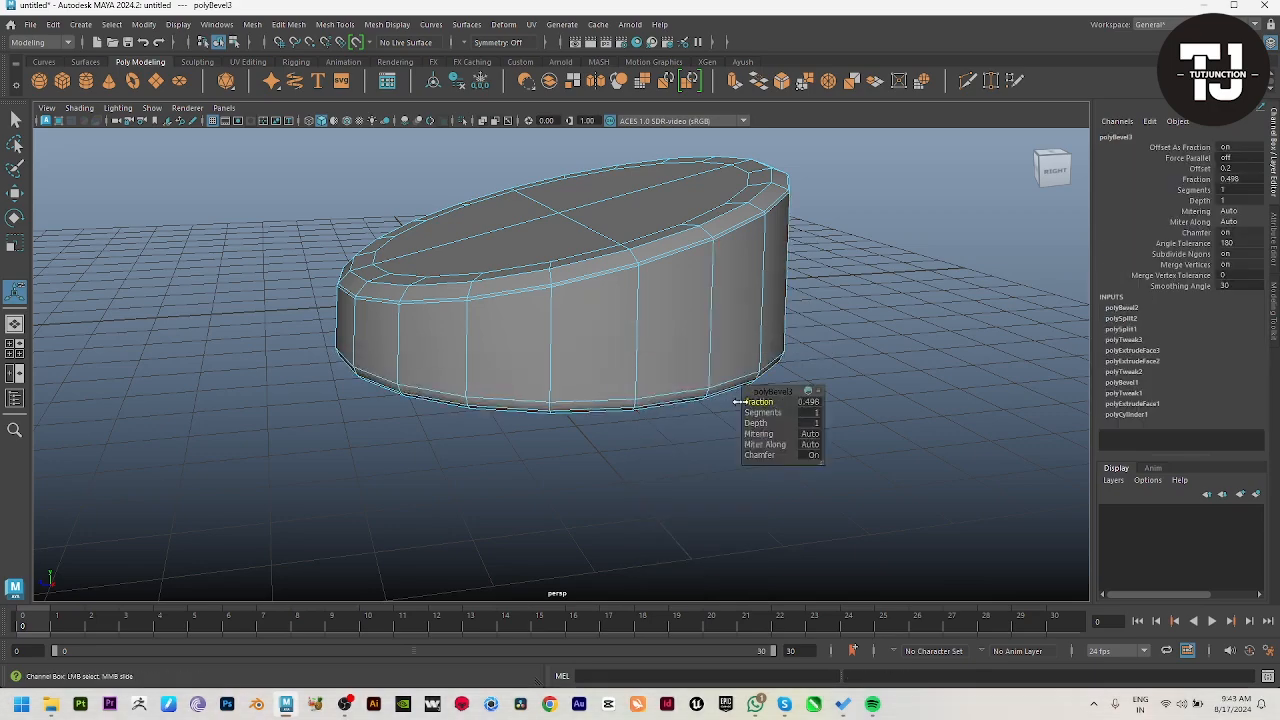
pyautogui.moveTo(587, 407); pyautogui.dragTo(530, 407, button='middle')
pyautogui.keyDown('alt'); pyautogui.moveTo(530, 407); pyautogui.dragTo(597, 402); pyautogui.keyUp('alt')
pyautogui.press('w')
# Step: Check the bevelled lamp base in smooth preview, and return it to unsmoothed display
pyautogui.press('3')
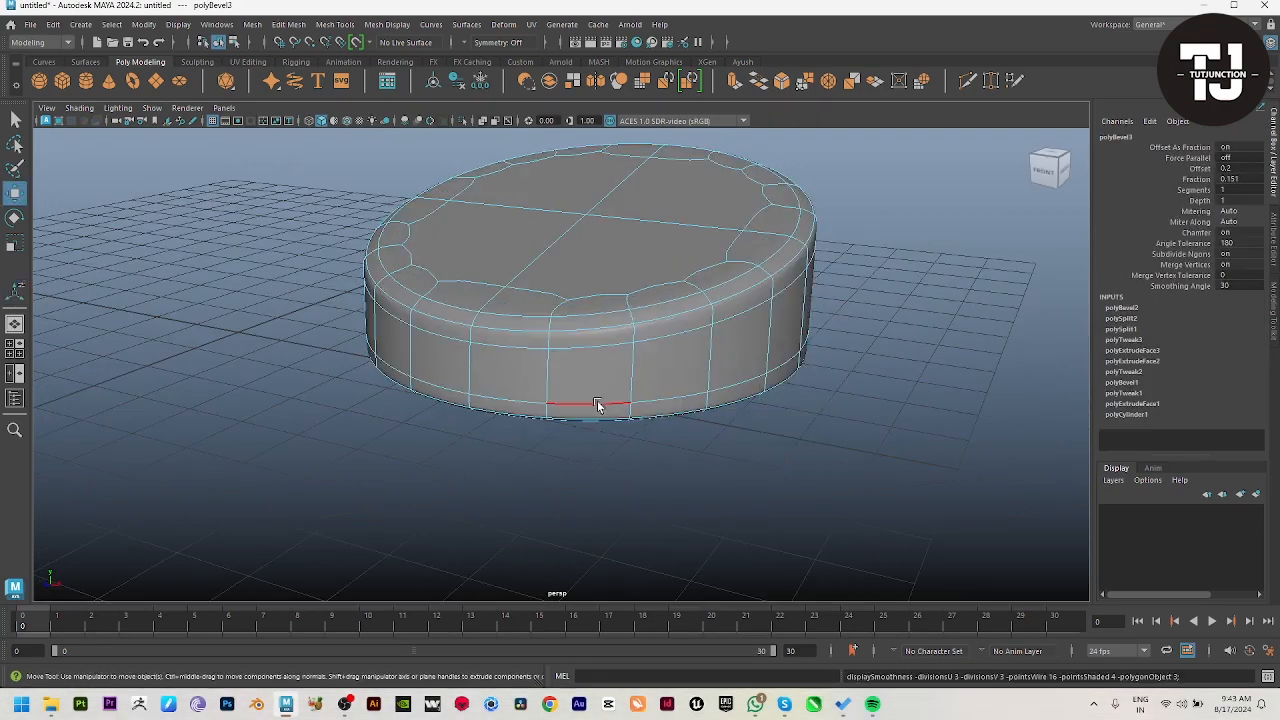
pyautogui.press('F8')
pyautogui.click(628, 531)
pyautogui.keyDown('alt'); pyautogui.moveTo(628, 531); pyautogui.dragTo(748, 558); pyautogui.keyUp('alt')
pyautogui.hotkey('ctrl', 'z')
pyautogui.press('1')
pyautogui.click(437, 494)
# Step: Compare the modelled base with the reference lamp's base and knob in the front view
pyautogui.press('space')
pyautogui.press('space')
pyautogui.keyDown('alt'); pyautogui.moveTo(517, 469); pyautogui.dragTo(519, 457, button='right'); pyautogui.keyUp('alt')
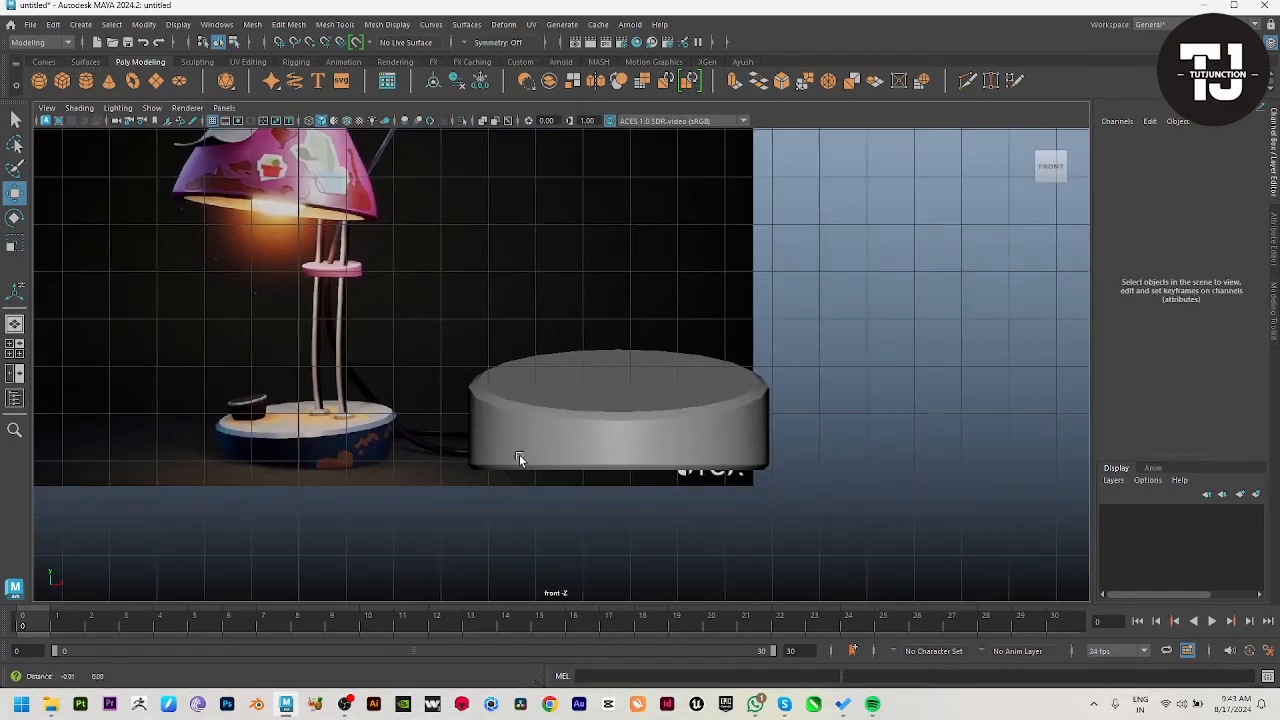
pyautogui.keyDown('alt'); pyautogui.moveTo(519, 457); pyautogui.dragTo(525, 477, button='middle'); pyautogui.keyUp('alt')
pyautogui.keyDown('alt'); pyautogui.moveTo(525, 477); pyautogui.dragTo(612, 580, button='right'); pyautogui.keyUp('alt')
pyautogui.keyDown('alt'); pyautogui.moveTo(687, 511); pyautogui.dragTo(647, 499, button='middle'); pyautogui.keyUp('alt')
pyautogui.keyDown('alt'); pyautogui.moveTo(647, 499); pyautogui.dragTo(700, 529, button='right'); pyautogui.keyUp('alt')
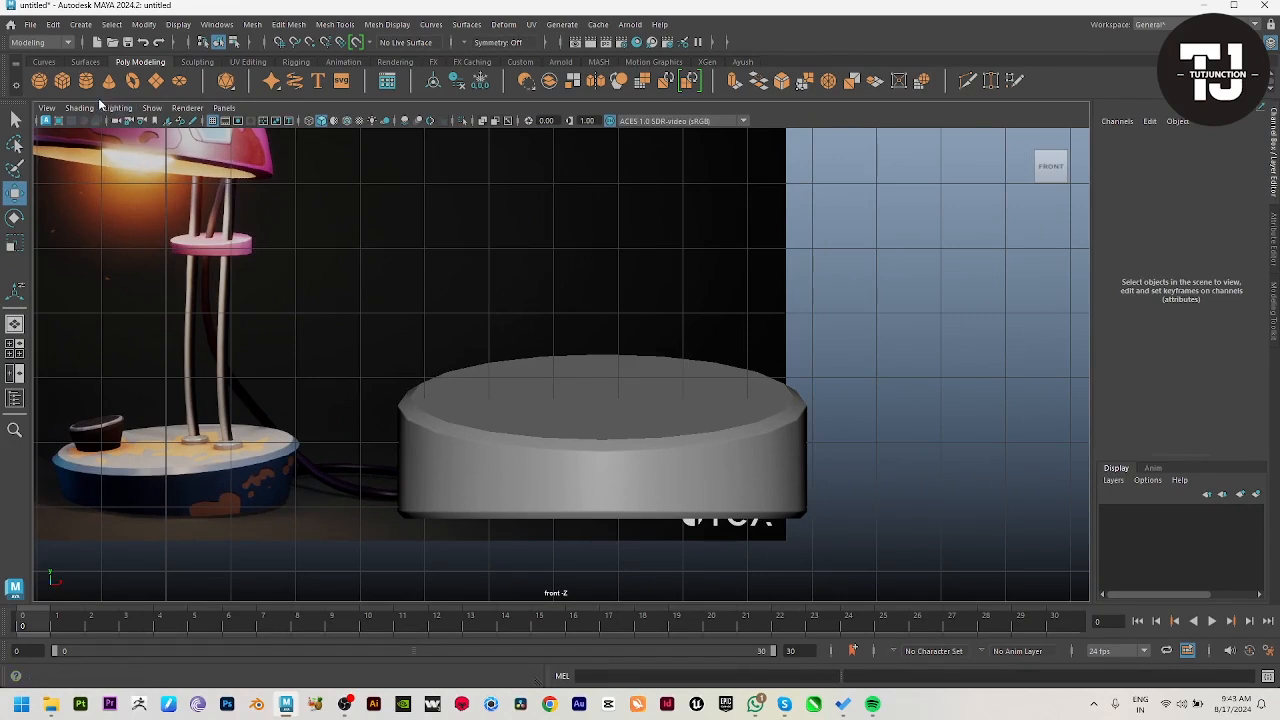
# Step: Duplicate the lamp base, shrink the copy to a small disc (X and Z scale 0.156, Y 0.075), and raise it onto the top face
pyautogui.click(576, 391)
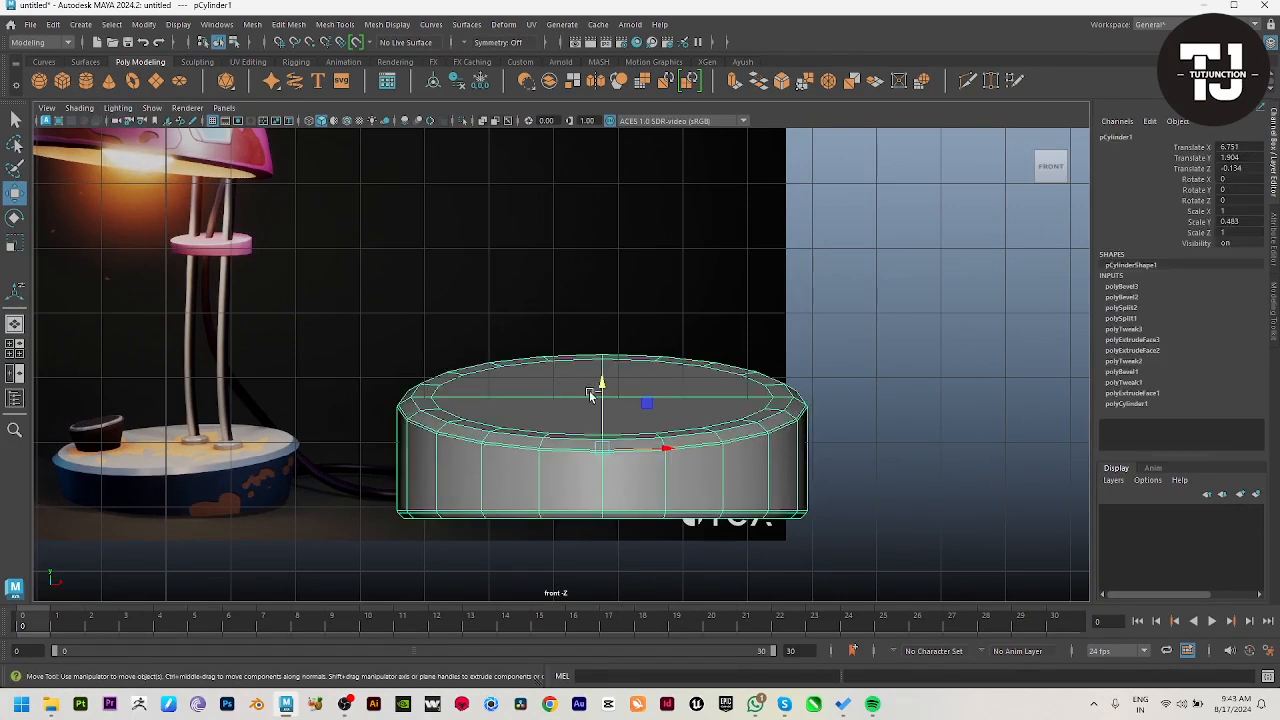
pyautogui.hotkey('ctrl', 'd')
pyautogui.press('r')
pyautogui.moveTo(602, 448); pyautogui.dragTo(409, 437)
pyautogui.press('w')
pyautogui.moveTo(600, 390); pyautogui.dragTo(601, 333)
pyautogui.press('r')
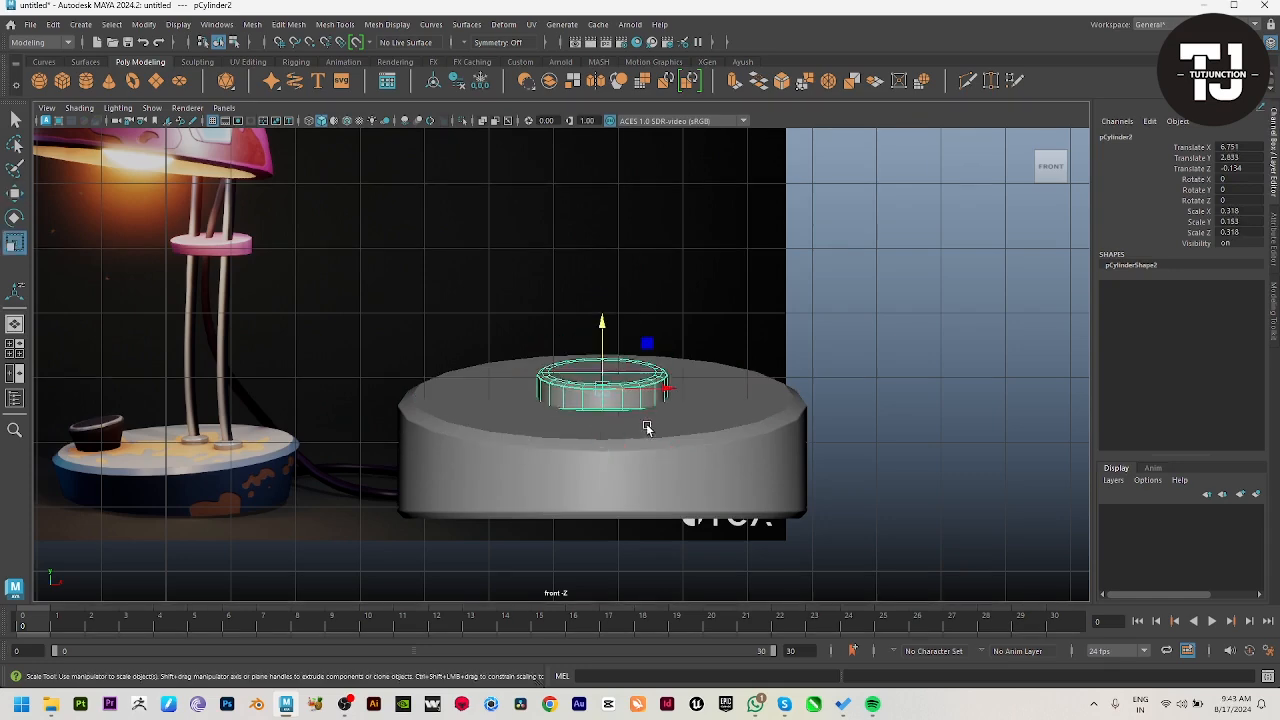
pyautogui.moveTo(601, 388); pyautogui.dragTo(555, 388)
pyautogui.press('w')
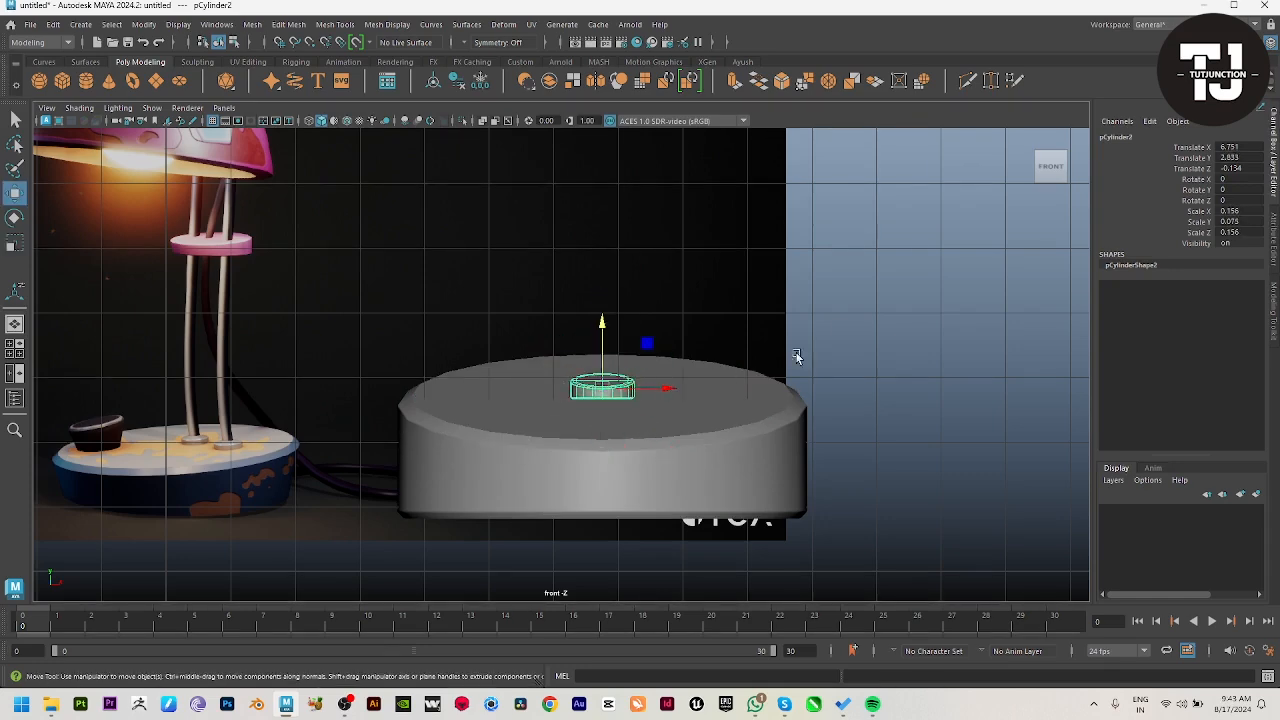
# Step: Position the small disc at about X 7.08, Z -0.34 on the base and tilt it about 10.3° around X to match the slope
pyautogui.press('space')
pyautogui.press('space')
pyautogui.press('f')
pyautogui.keyDown('alt'); pyautogui.moveTo(929, 380); pyautogui.dragTo(556, 400); pyautogui.keyUp('alt')
pyautogui.keyDown('alt'); pyautogui.moveTo(556, 400); pyautogui.dragTo(374, 403, button='right'); pyautogui.keyUp('alt')
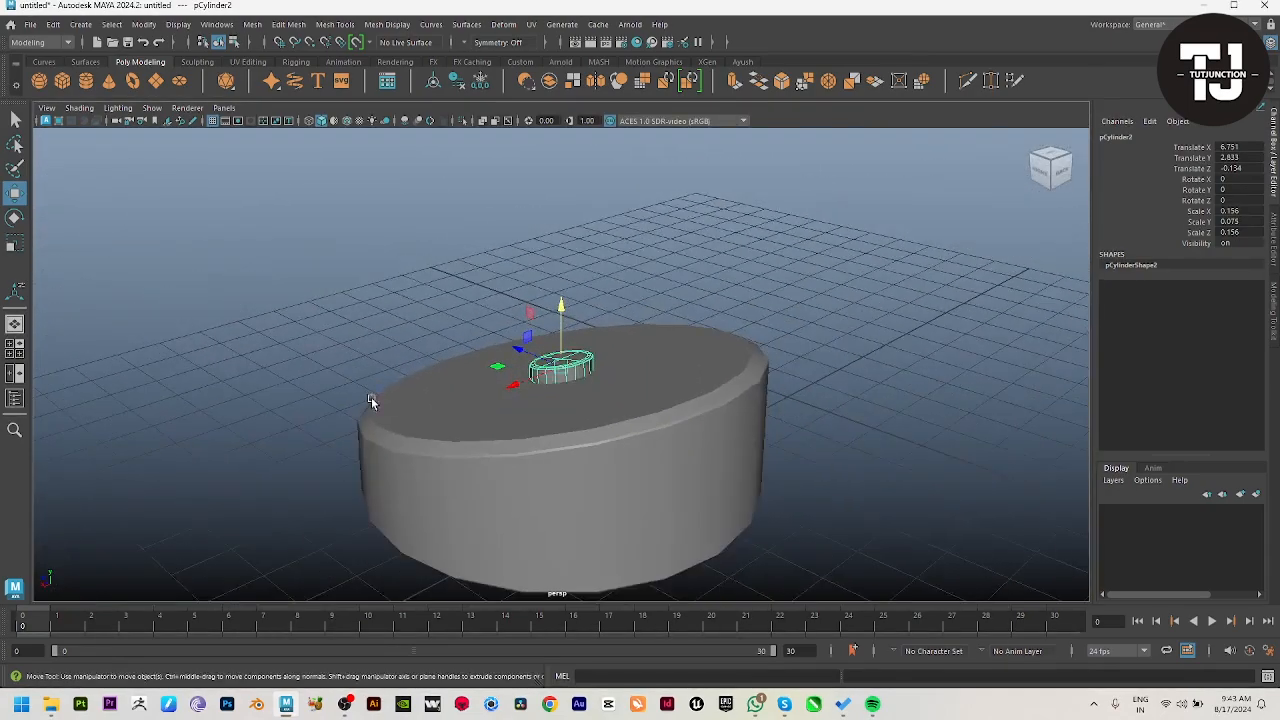
pyautogui.keyDown('alt'); pyautogui.moveTo(374, 403); pyautogui.dragTo(648, 378); pyautogui.keyUp('alt')
pyautogui.press('space')
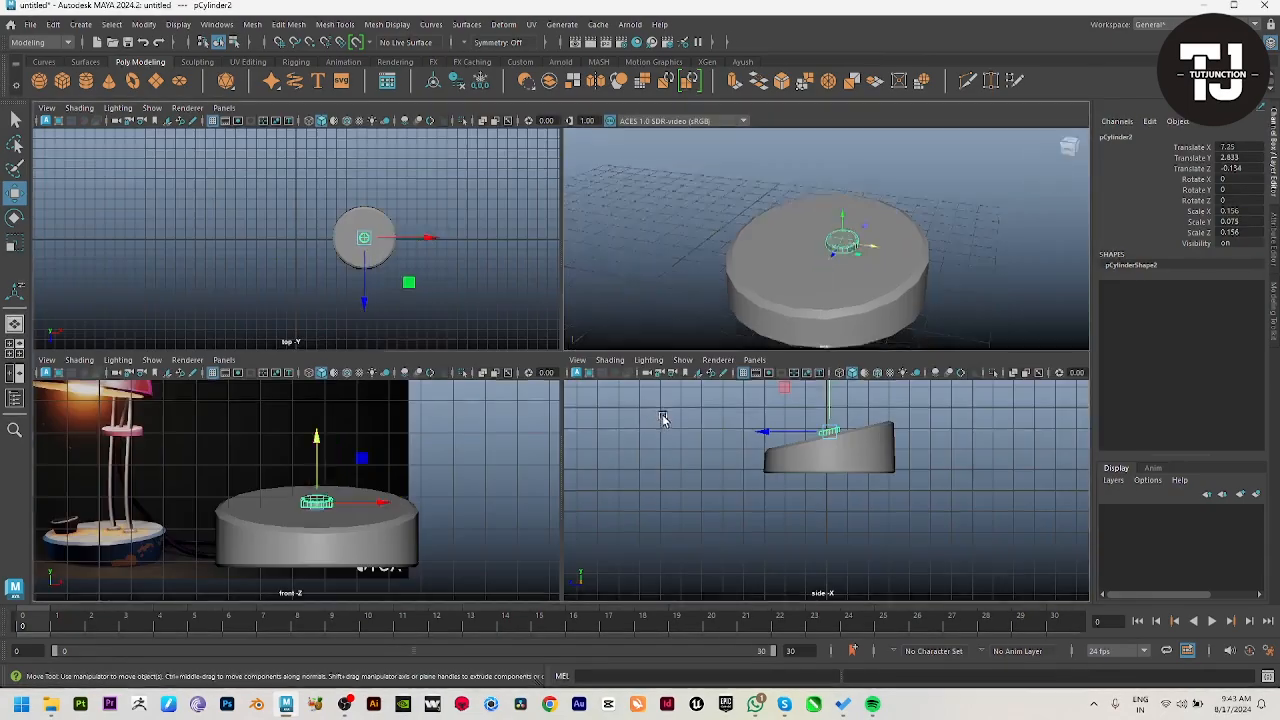
pyautogui.press('space')
pyautogui.keyDown('alt'); pyautogui.moveTo(792, 250); pyautogui.dragTo(762, 395); pyautogui.keyUp('alt')
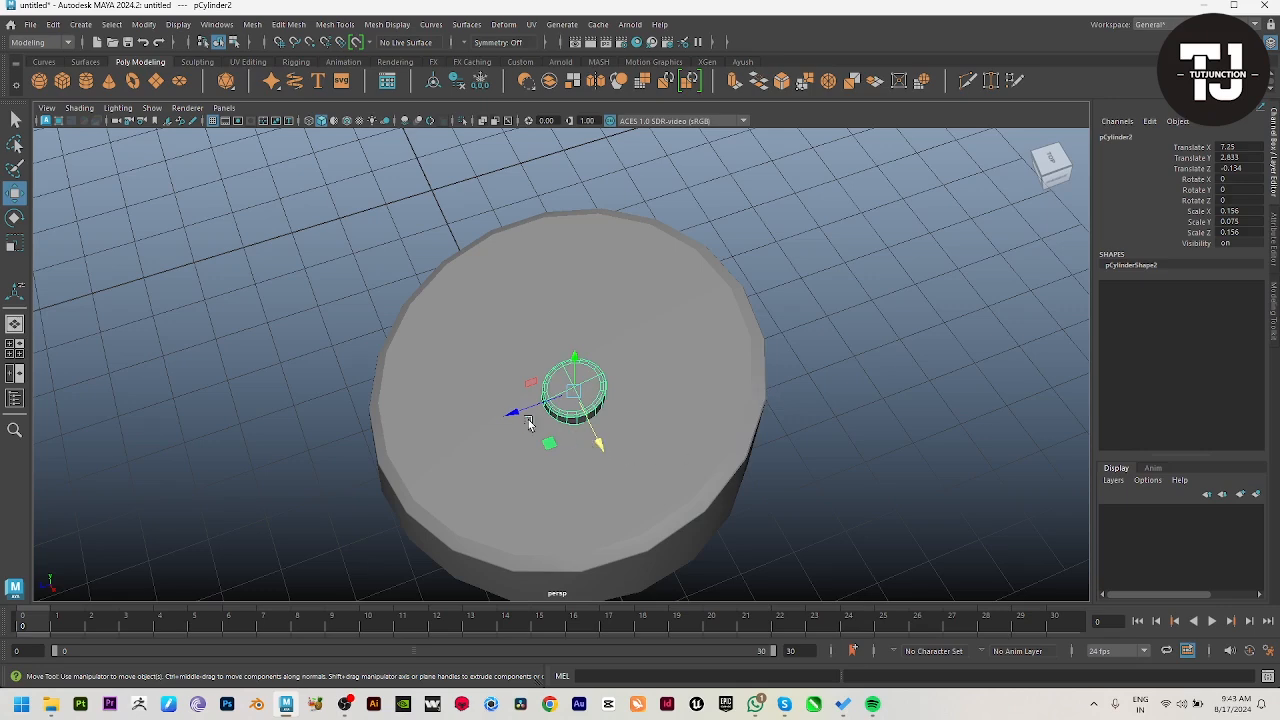
pyautogui.moveTo(529, 424); pyautogui.dragTo(530, 405)
pyautogui.keyDown('alt'); pyautogui.moveTo(735, 575); pyautogui.dragTo(658, 496); pyautogui.keyUp('alt')
pyautogui.press('e')
pyautogui.moveTo(611, 313); pyautogui.dragTo(715, 458)
# Step: Place a duplicate of the tilted disc beside the first one, at about X 8.236 and Z -0.298
pyautogui.press('w')
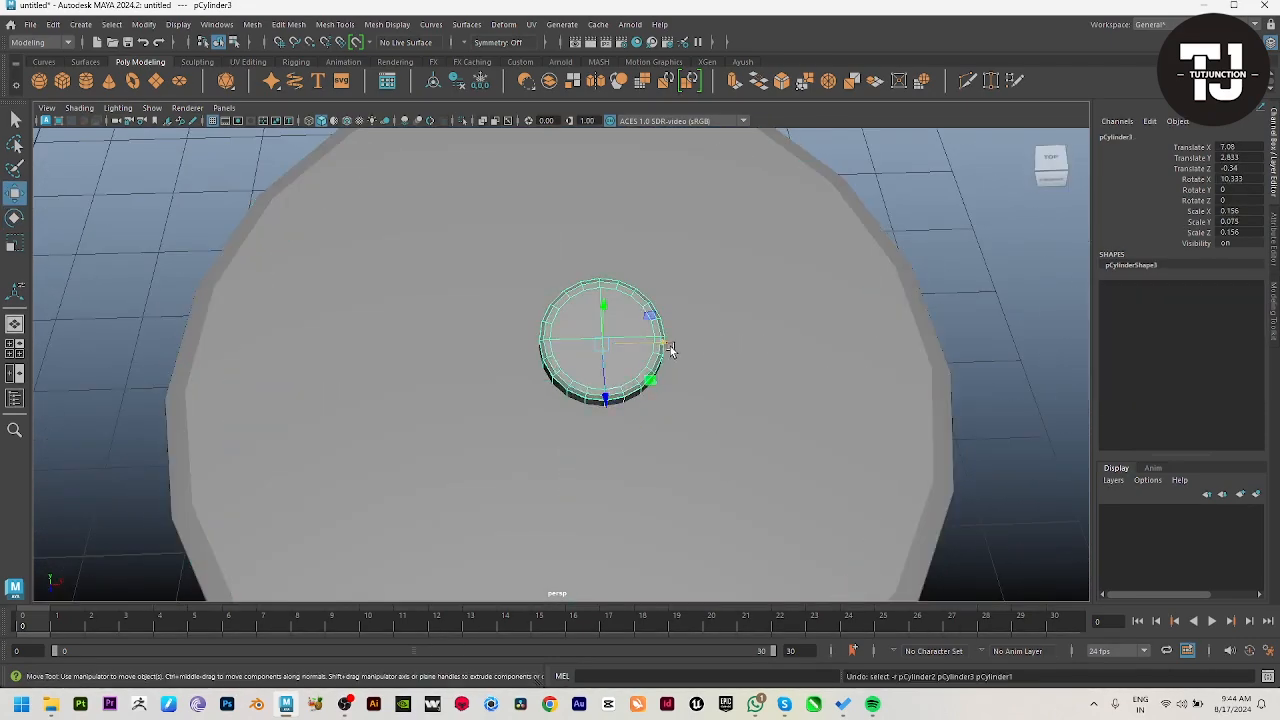
pyautogui.moveTo(666, 346); pyautogui.dragTo(770, 415)
pyautogui.press('space')
pyautogui.press('space')
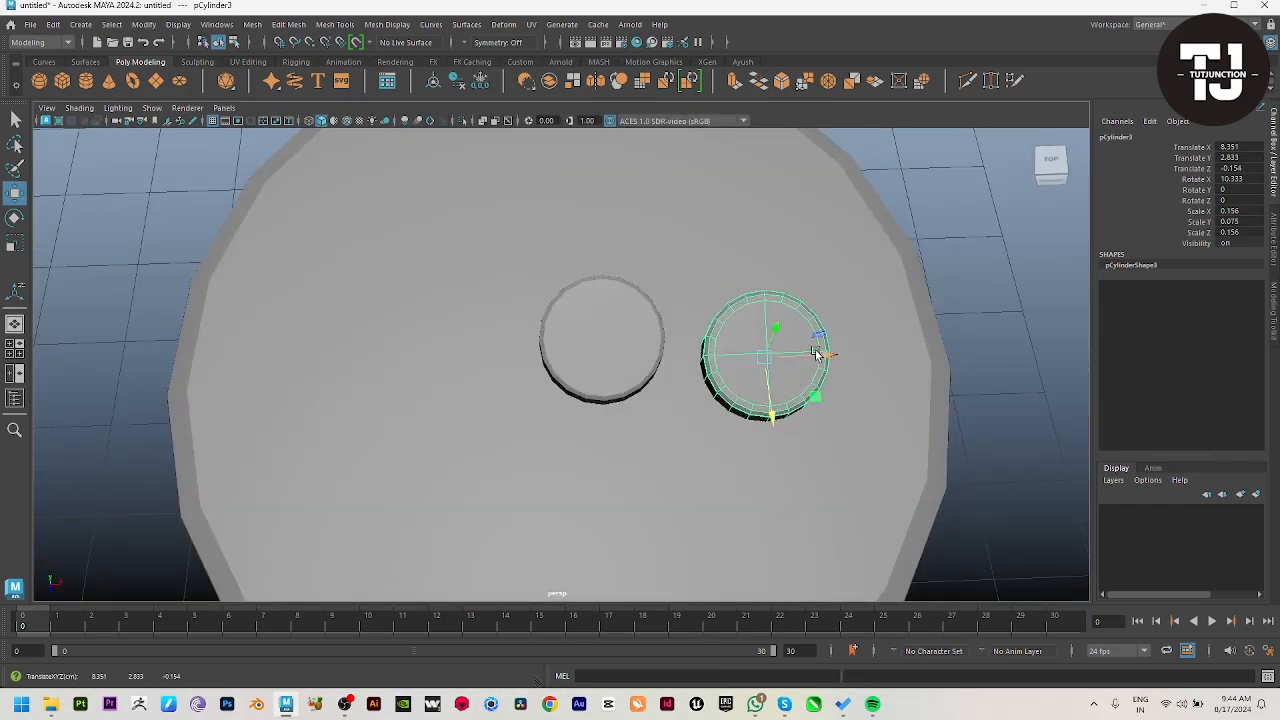
pyautogui.moveTo(817, 353); pyautogui.dragTo(803, 351)
pyautogui.moveTo(760, 419); pyautogui.dragTo(757, 402)
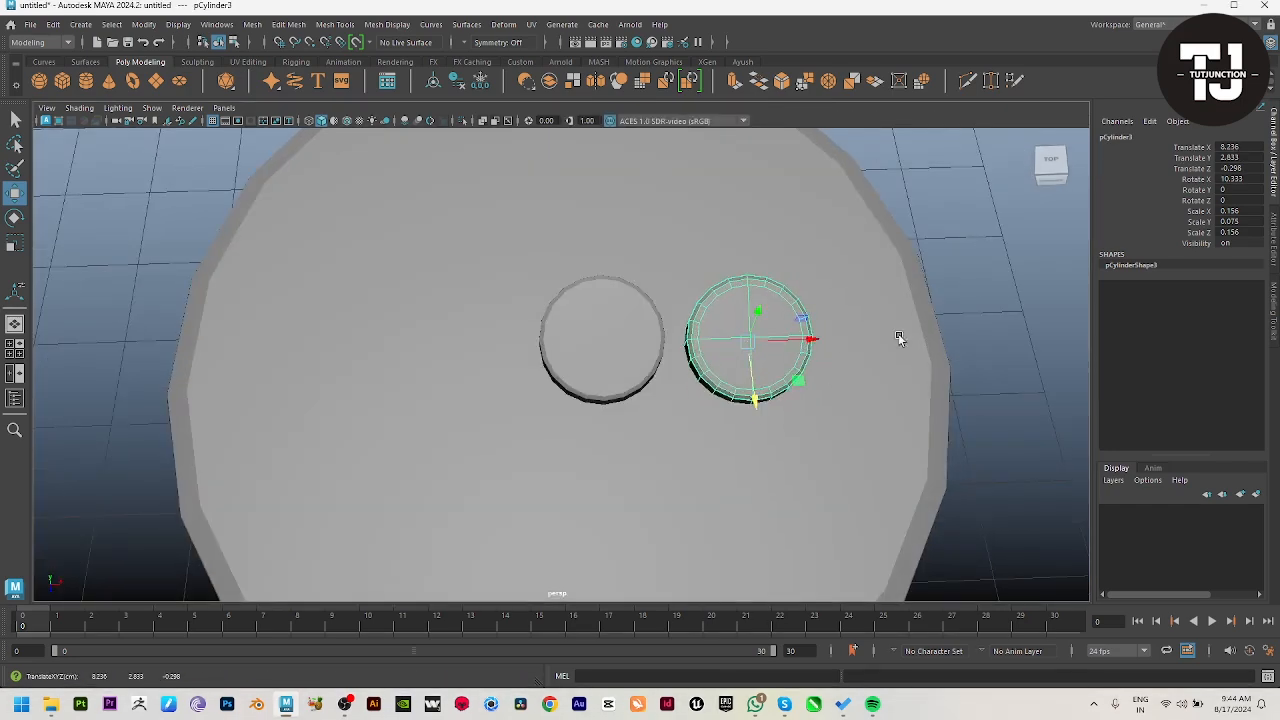
# Step: Compare the two discs on the base with the reference lamp's rod mounts in the front view
pyautogui.click(985, 342)
pyautogui.keyDown('alt'); pyautogui.moveTo(905, 440); pyautogui.dragTo(781, 455, button='right'); pyautogui.keyUp('alt')
pyautogui.keyDown('alt'); pyautogui.moveTo(781, 455); pyautogui.dragTo(745, 330); pyautogui.keyUp('alt')
pyautogui.keyDown('alt'); pyautogui.moveTo(700, 328); pyautogui.dragTo(345, 324, button='right'); pyautogui.keyUp('alt')
pyautogui.press('space')
pyautogui.press('space')
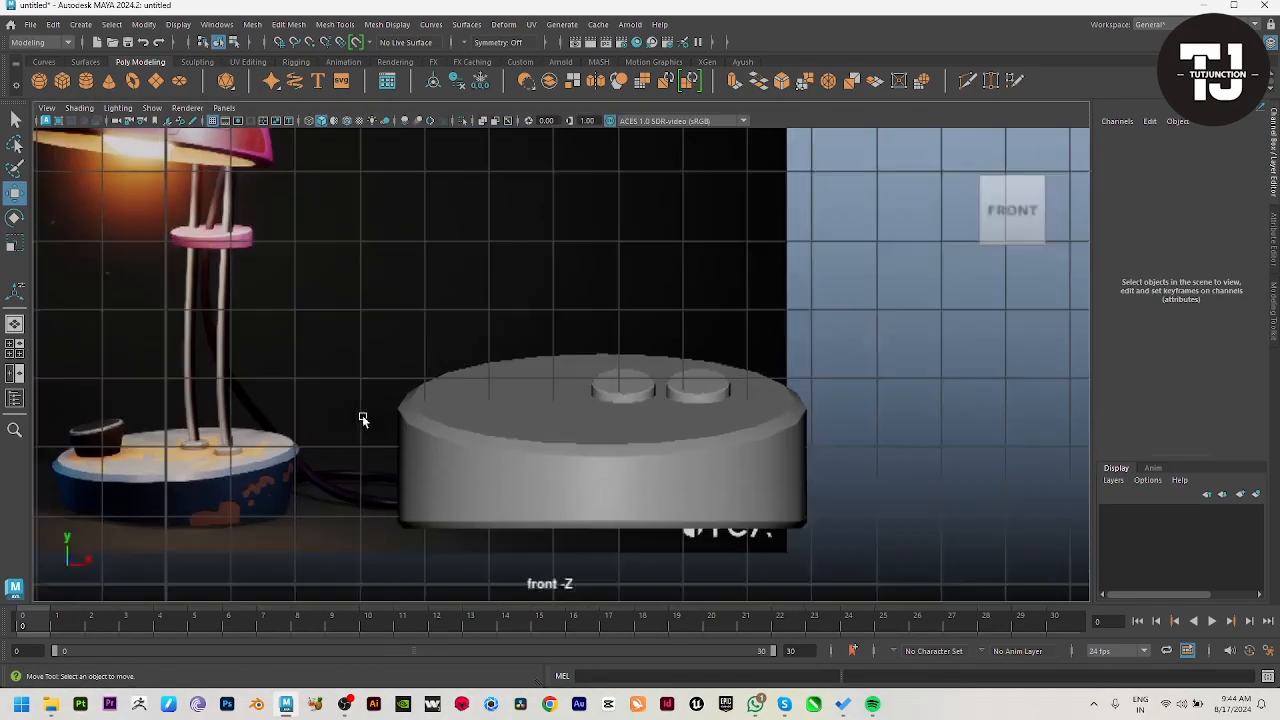
pyautogui.keyDown('alt'); pyautogui.moveTo(515, 433); pyautogui.dragTo(557, 441, button='middle'); pyautogui.keyUp('alt')
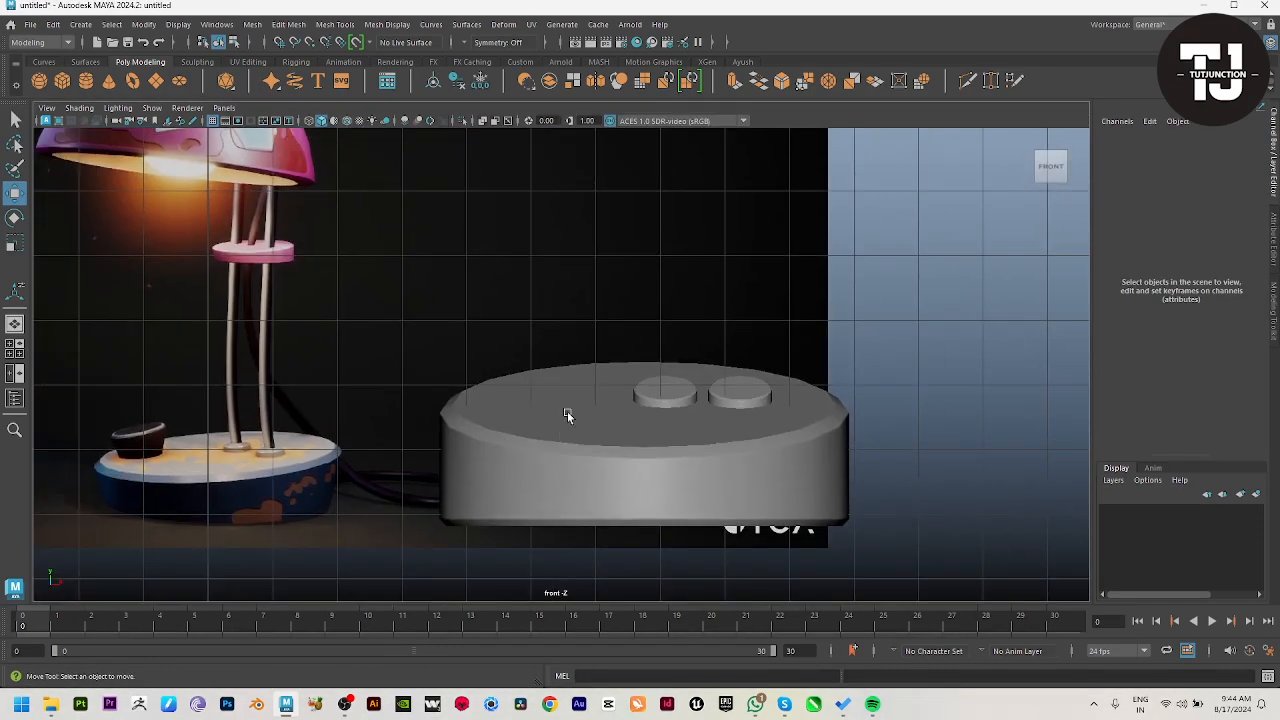
pyautogui.scroll(-5, 557, 397)
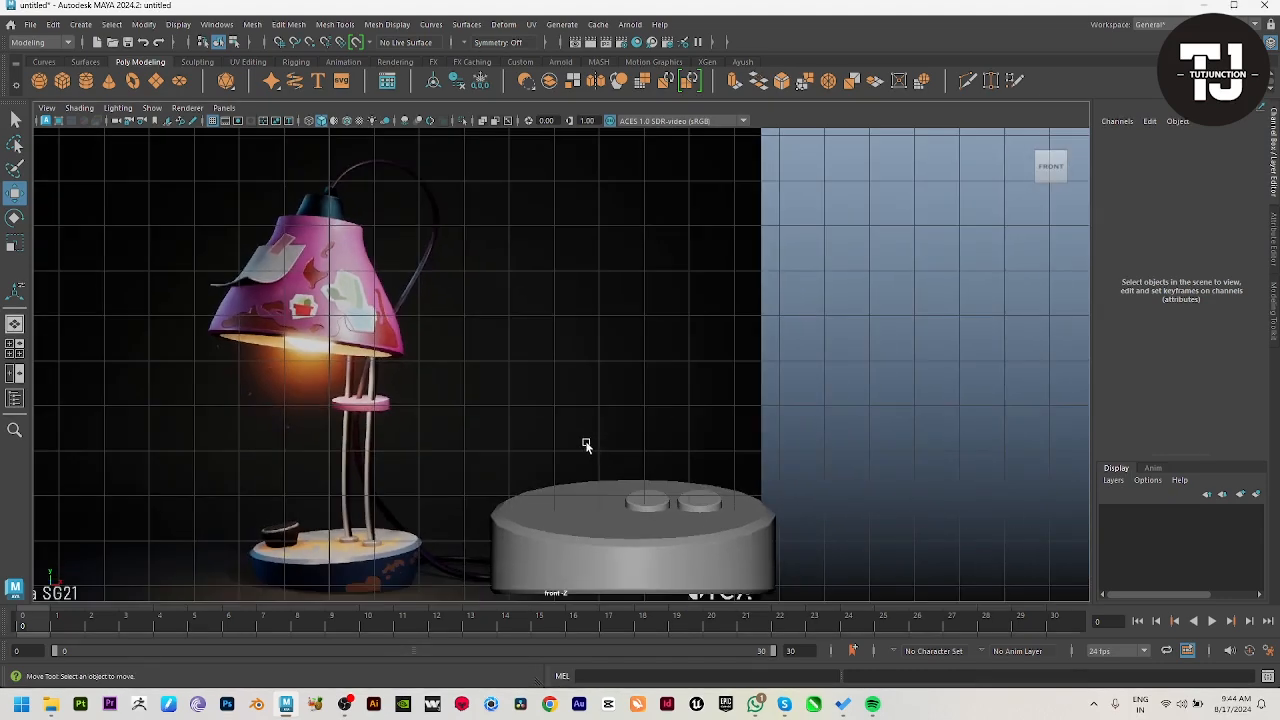
# Step: Draw a gently bent, upright EP curve in the side view, running up from the small discs on the base
pyautogui.click(53, 62)
pyautogui.click(91, 84)
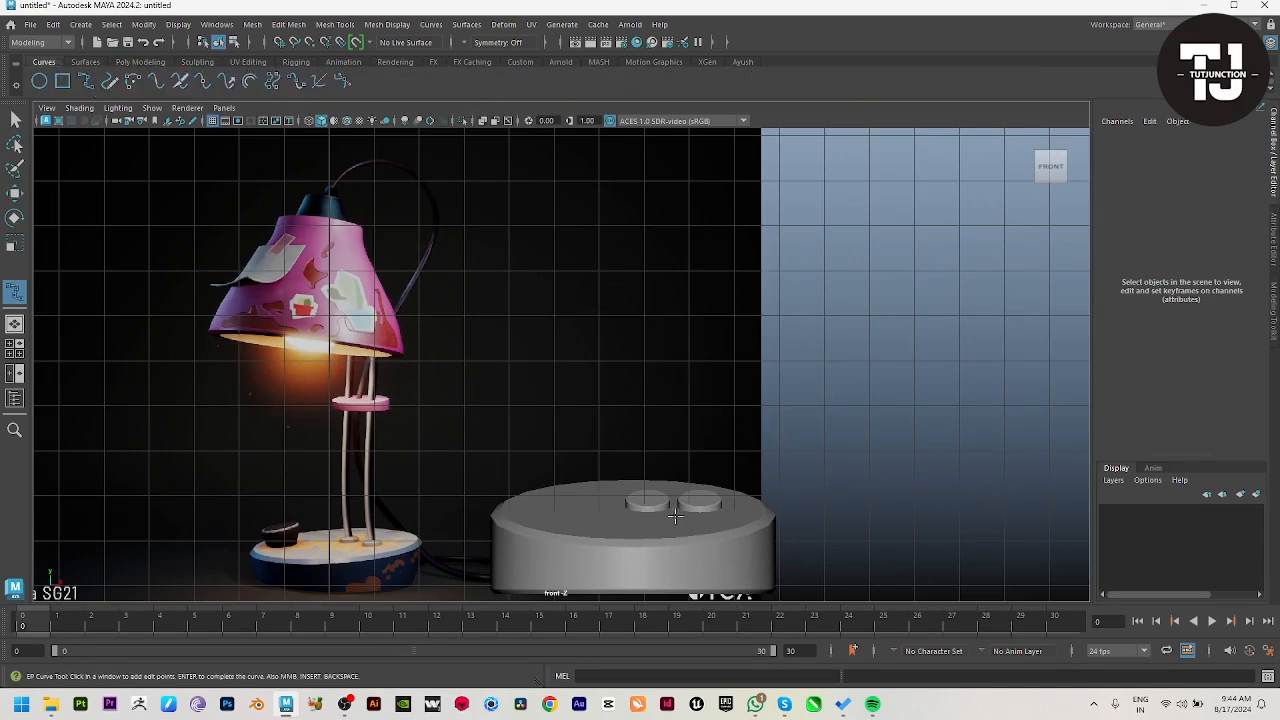
pyautogui.press('space')
pyautogui.press('space')
pyautogui.keyDown('alt'); pyautogui.moveTo(838, 534); pyautogui.dragTo(828, 681, button='middle'); pyautogui.keyUp('alt')
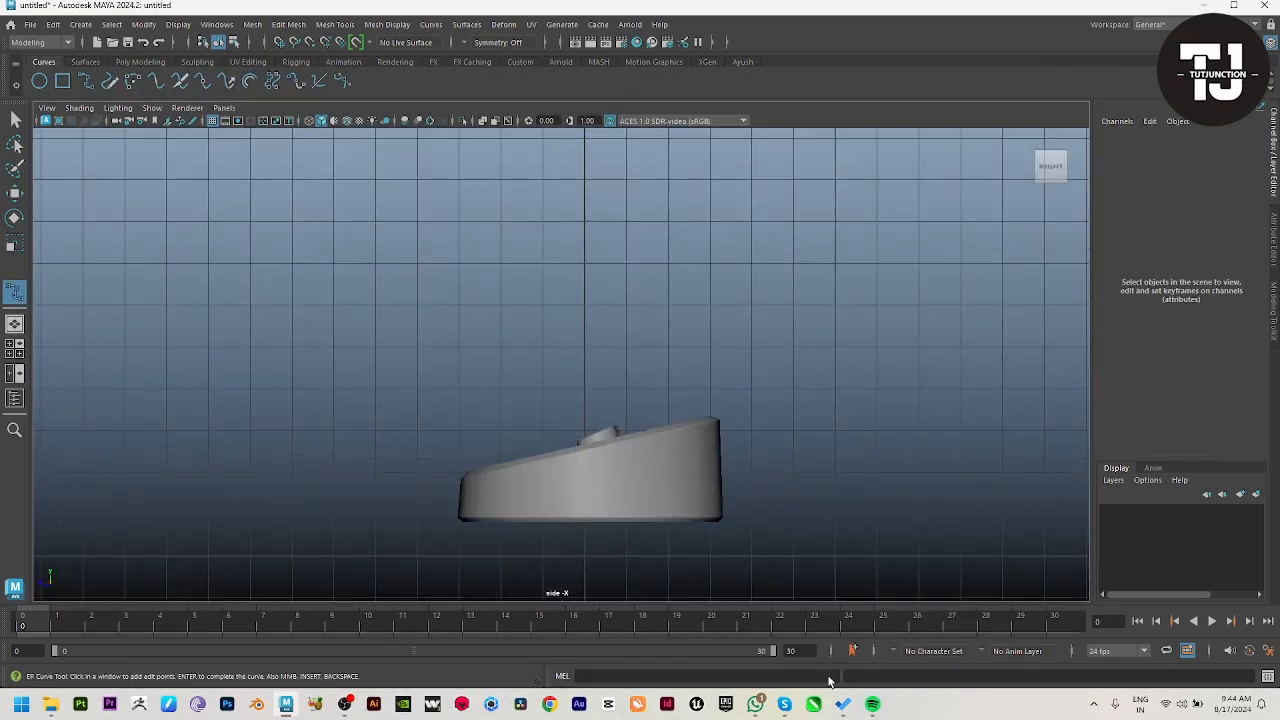
pyautogui.click(596, 434)
pyautogui.keyDown('alt'); pyautogui.moveTo(596, 434); pyautogui.dragTo(619, 413, button='middle'); pyautogui.keyUp('alt')
pyautogui.press('space')
pyautogui.press('space')
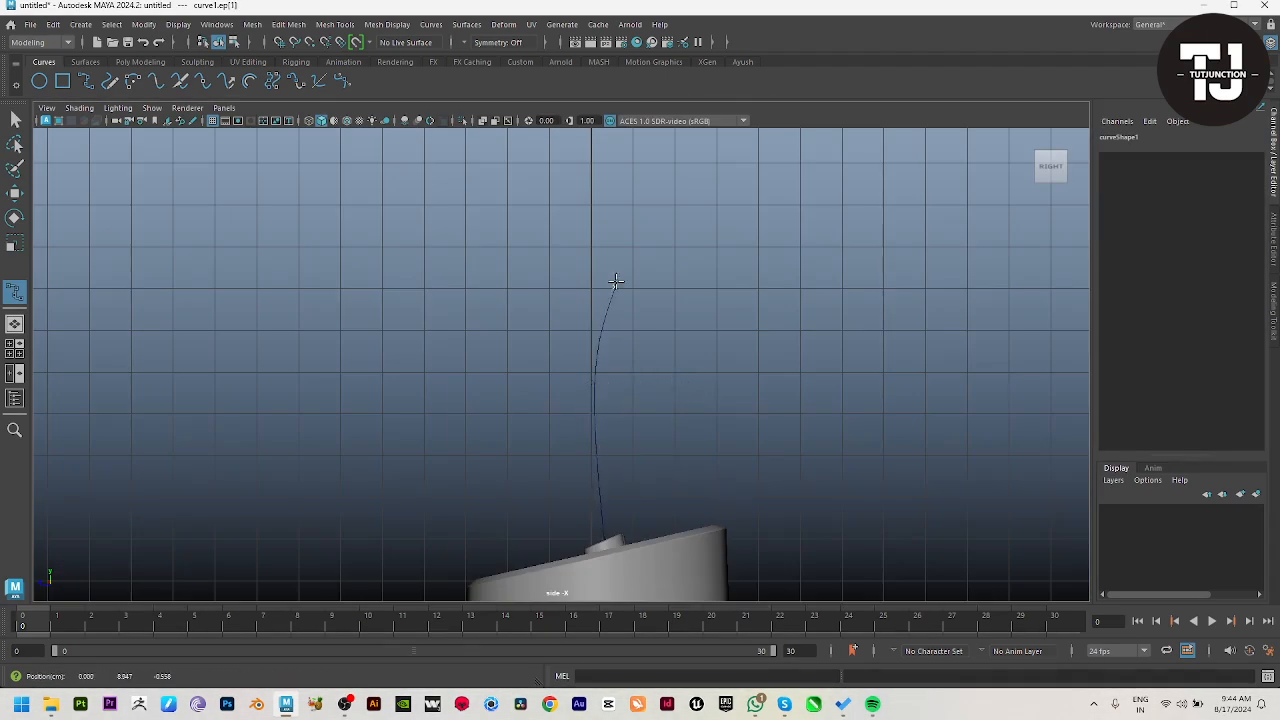
pyautogui.moveTo(619, 242); pyautogui.dragTo(613, 228)
pyautogui.scroll(1, 614, 225)
pyautogui.keyDown('alt'); pyautogui.moveTo(614, 223); pyautogui.dragTo(640, 248, button='middle'); pyautogui.keyUp('alt')
pyautogui.scroll(-1, 630, 392)
pyautogui.press('Return')
# Step: Move the curve to about X 8.272 so it stands over the second disc, and centre its pivot
pyautogui.press('space')
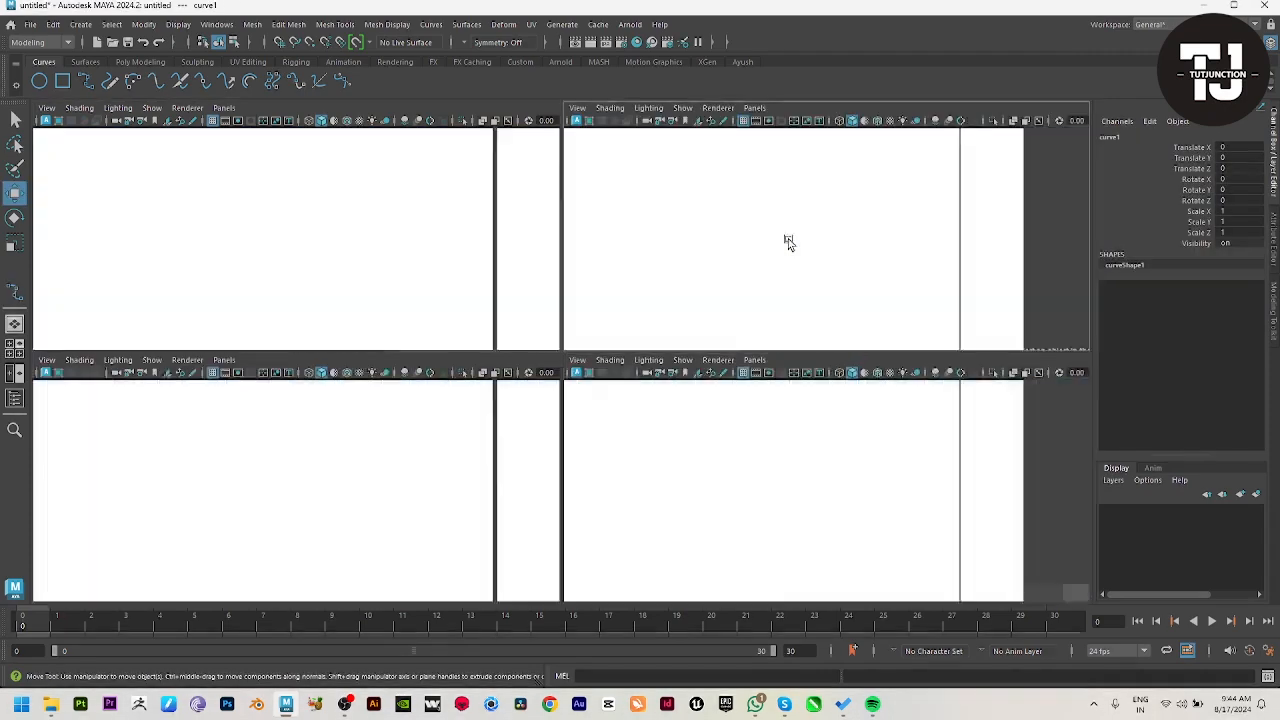
pyautogui.press('space')
pyautogui.keyDown('alt'); pyautogui.moveTo(595, 390); pyautogui.dragTo(437, 297); pyautogui.keyUp('alt')
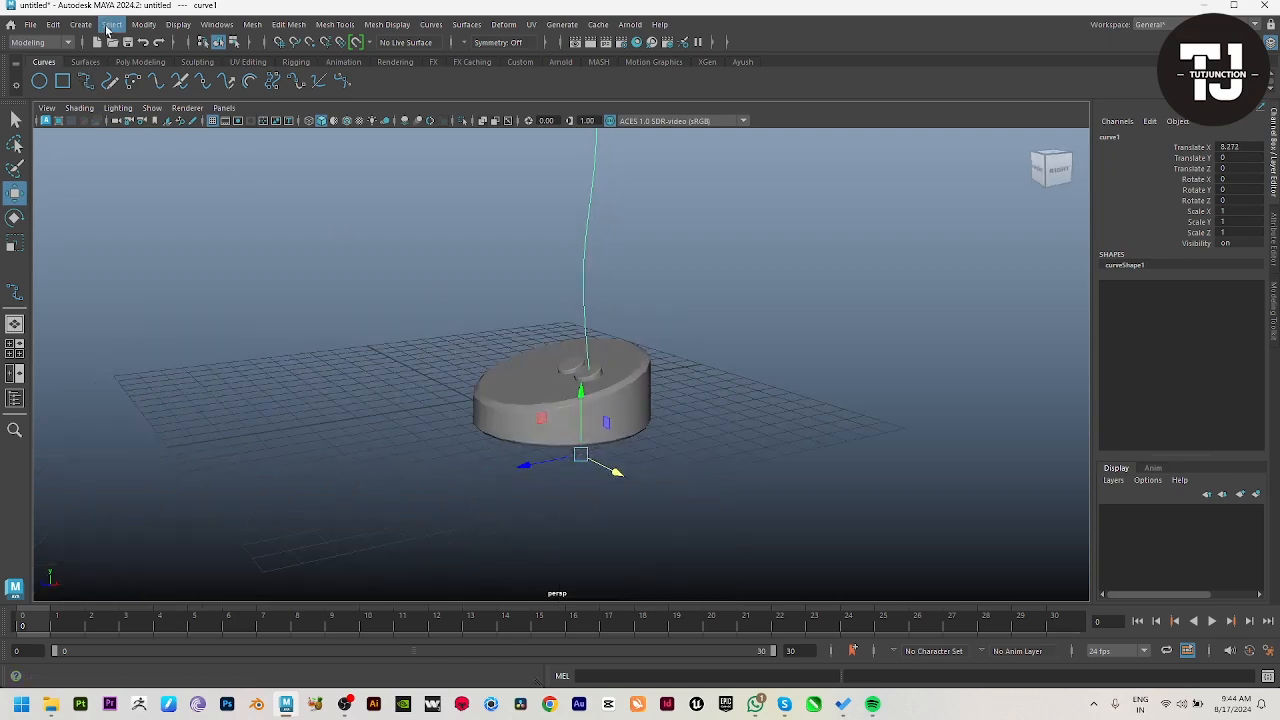
pyautogui.click(143, 25)
pyautogui.click(174, 125)
pyautogui.keyDown('alt'); pyautogui.moveTo(643, 221); pyautogui.dragTo(589, 204); pyautogui.keyUp('alt')
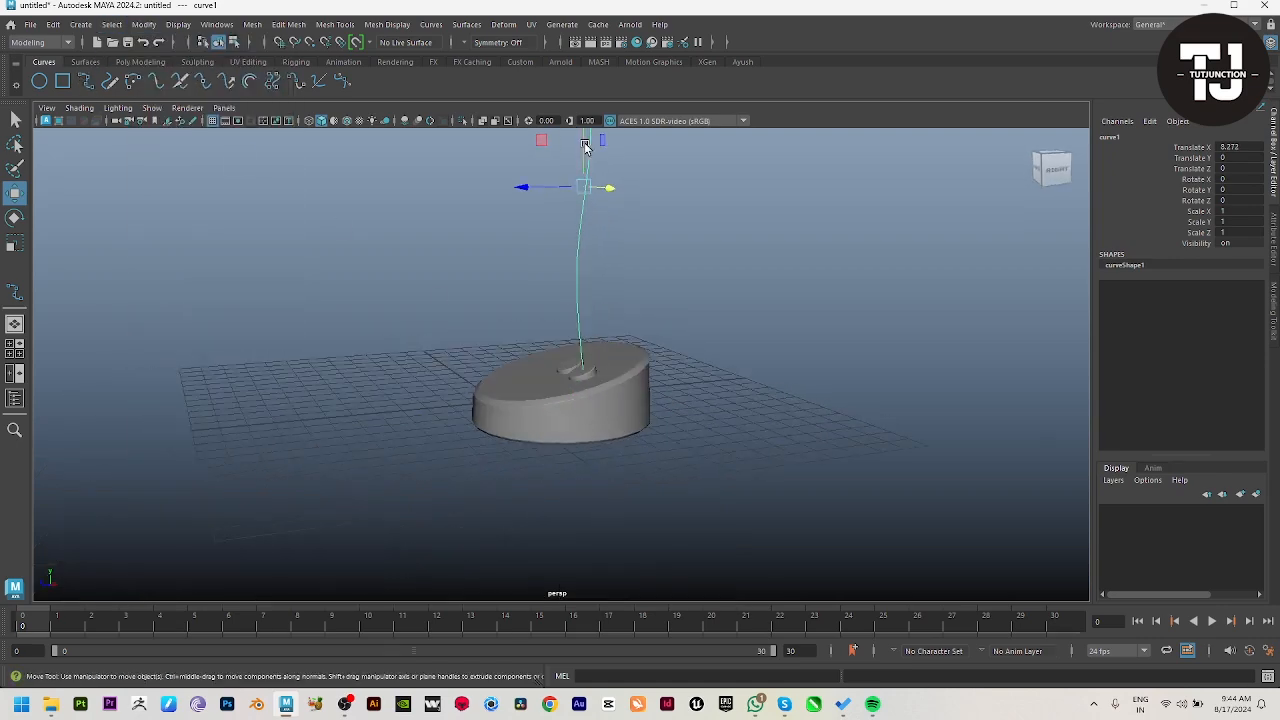
pyautogui.keyDown('alt'); pyautogui.moveTo(557, 291); pyautogui.dragTo(629, 405); pyautogui.keyUp('alt')
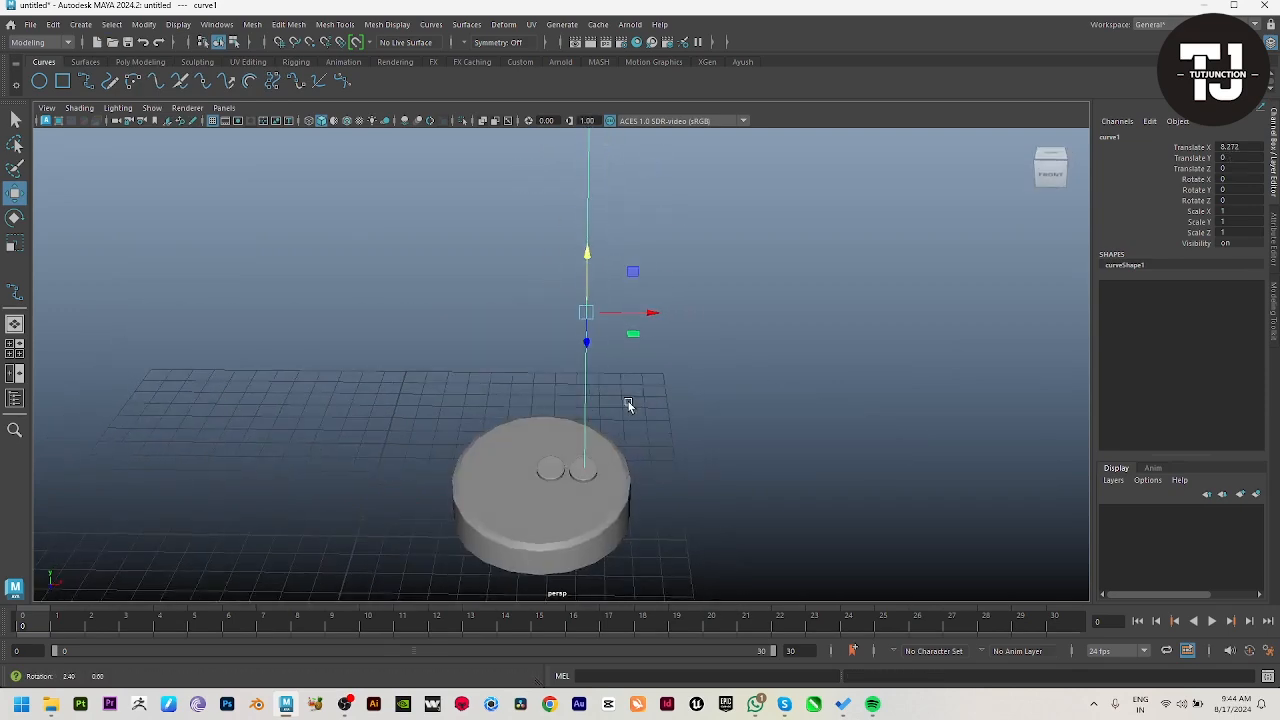
# Step: Create a sweep mesh along the curve and reduce its profile scale to 0.220 to form a thin rod
pyautogui.click(145, 62)
pyautogui.click(300, 86)
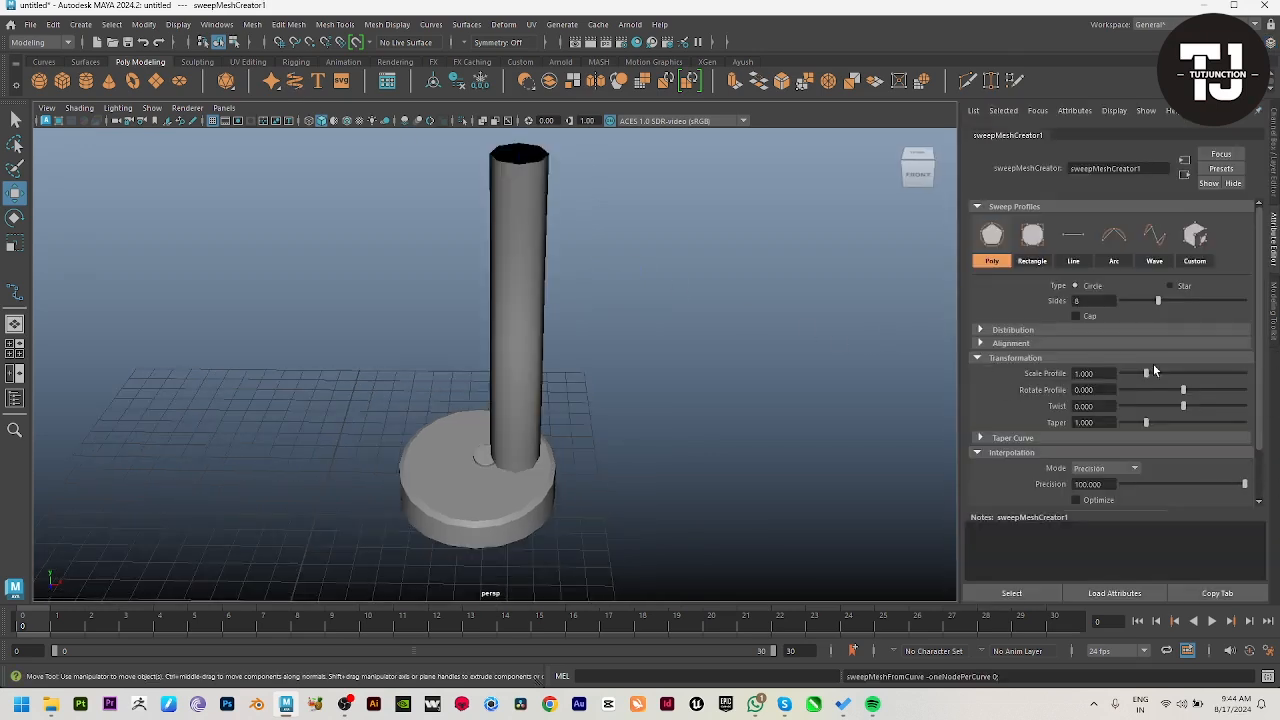
pyautogui.moveTo(1153, 371); pyautogui.dragTo(1127, 374)
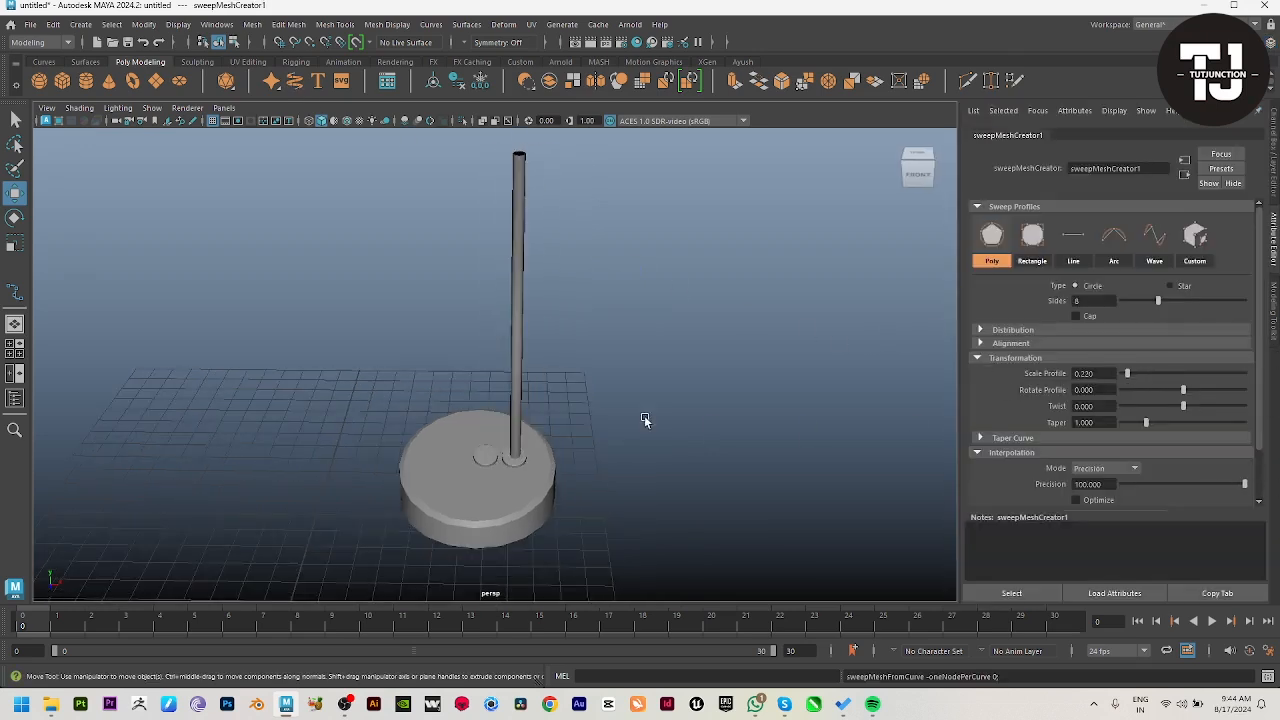
pyautogui.keyDown('alt'); pyautogui.moveTo(644, 418); pyautogui.dragTo(493, 320); pyautogui.keyUp('alt')
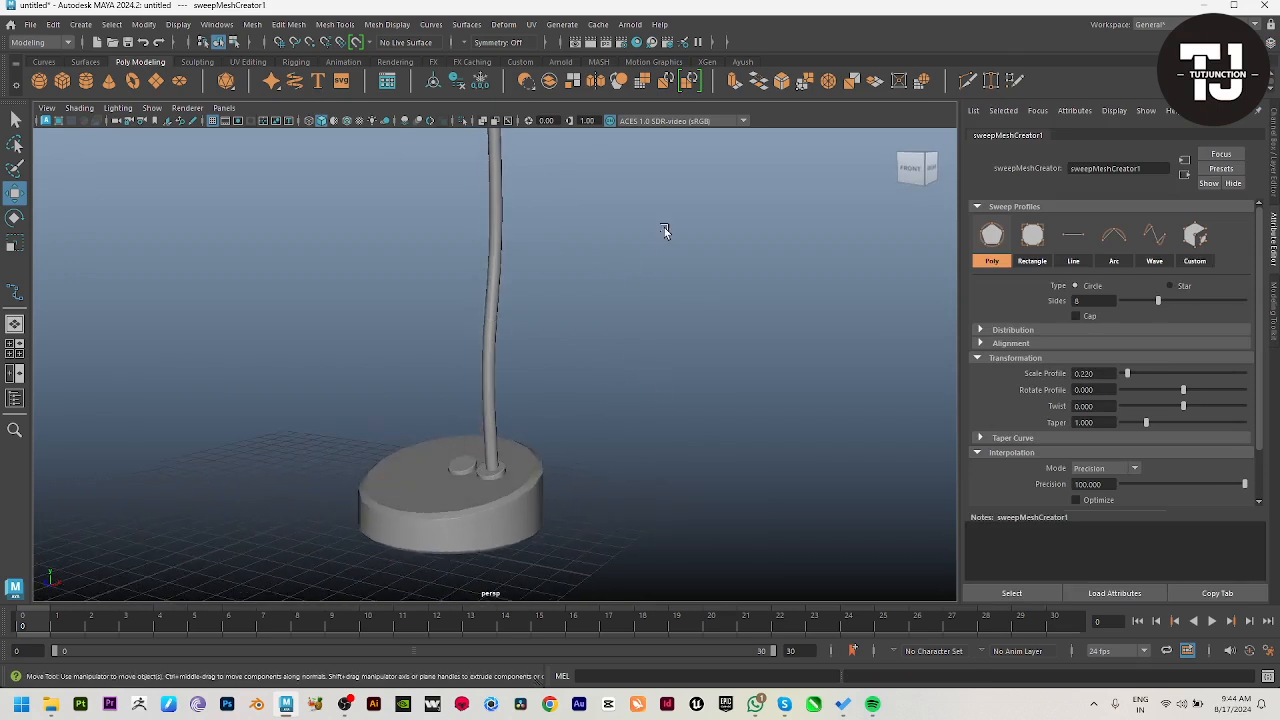
pyautogui.moveTo(664, 228); pyautogui.dragTo(450, 290)
# Step: Retopologize the rod, ignoring the low-resolution warning, with a target face count of 100
pyautogui.click(690, 86)
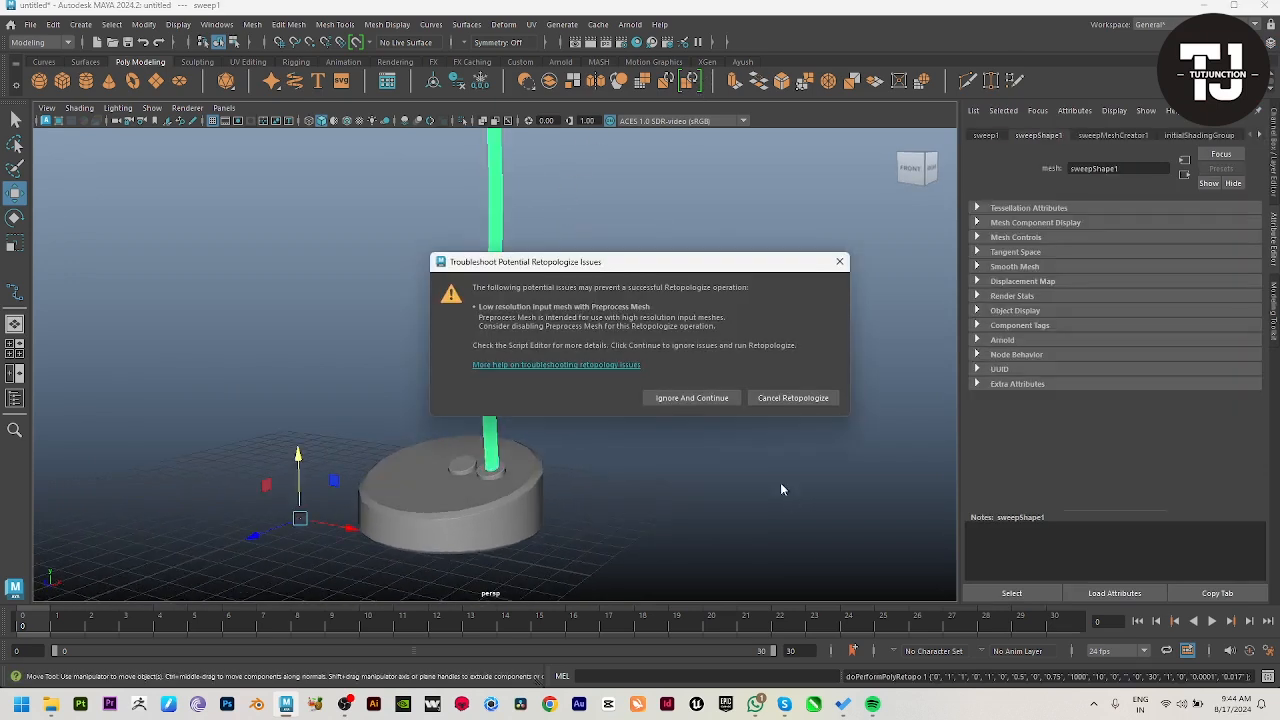
pyautogui.click(703, 398)
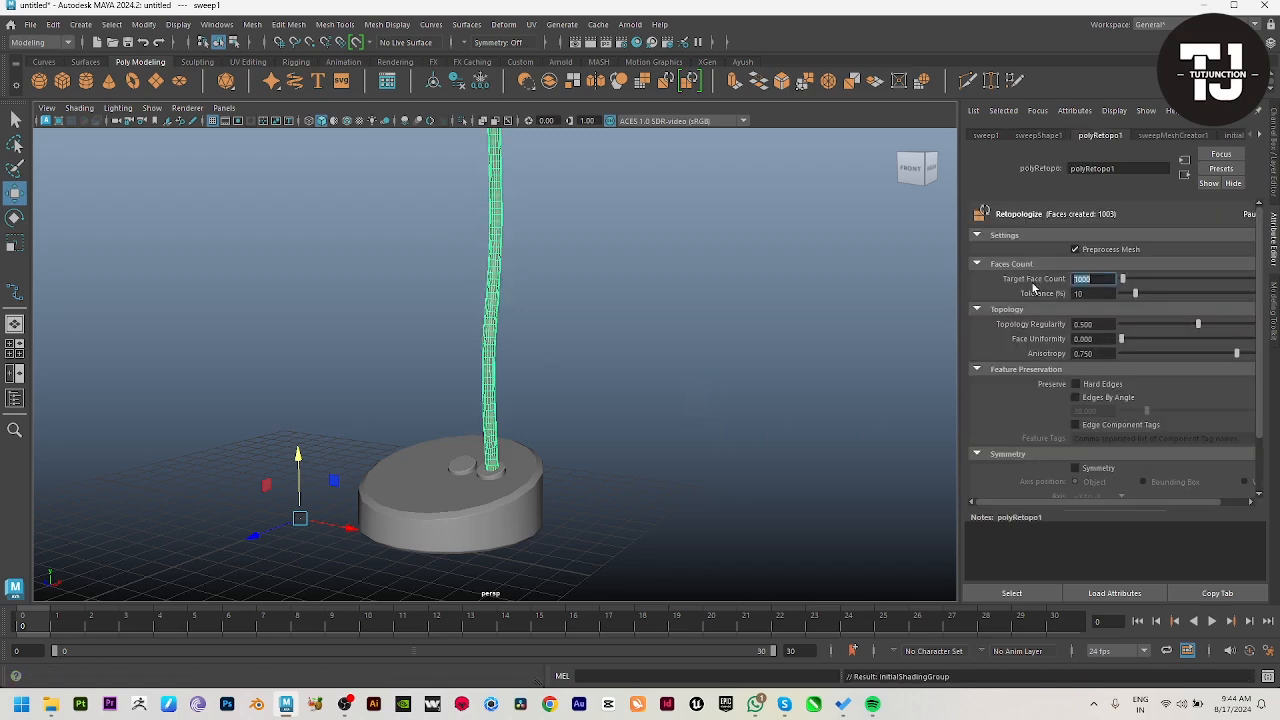
pyautogui.write('0')
pyautogui.press('Return')
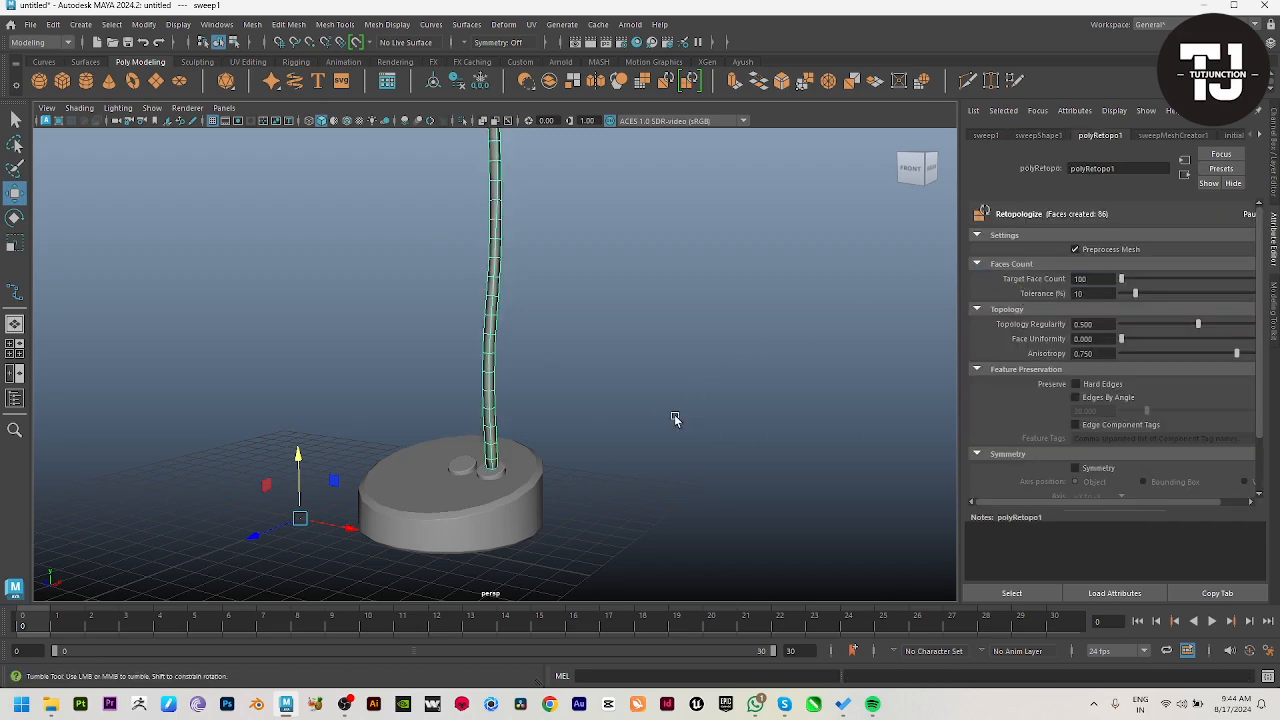
# Step: Raise the rod's retopology target face count to 300
pyautogui.scroll(-3, 674, 414)
pyautogui.keyDown('alt'); pyautogui.moveTo(506, 396); pyautogui.dragTo(564, 438); pyautogui.keyUp('alt')
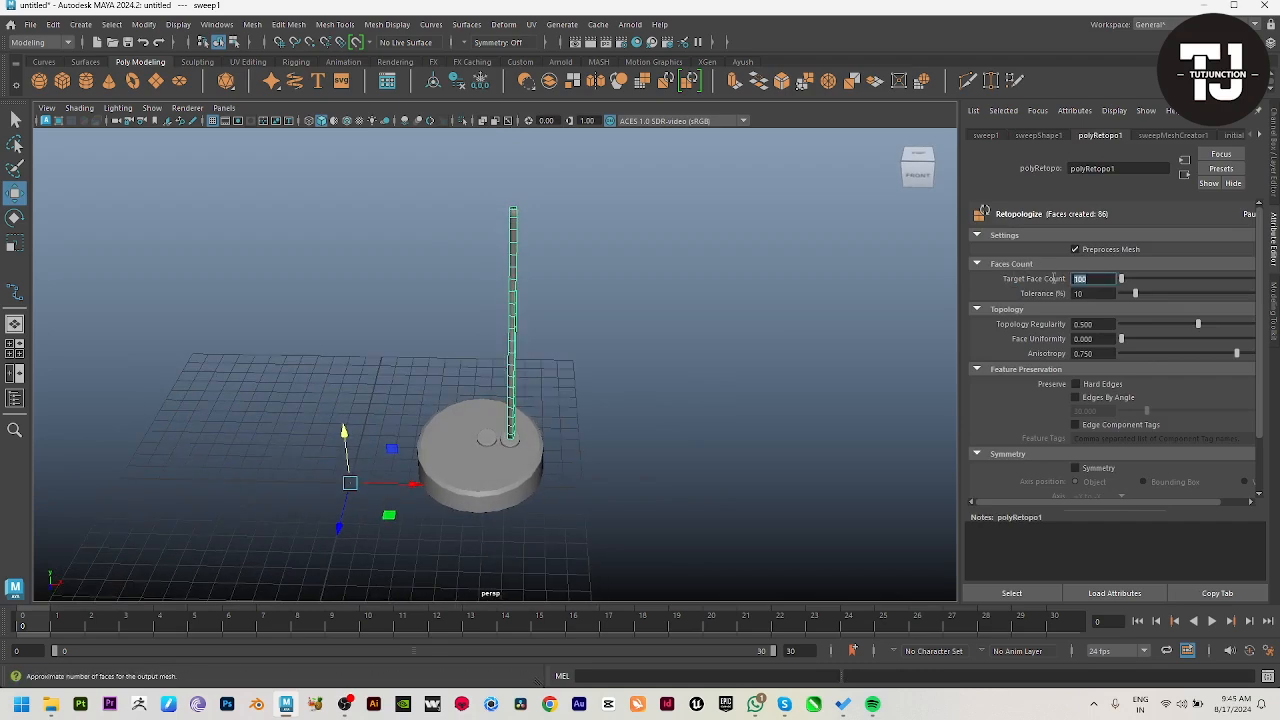
pyautogui.press('Return')
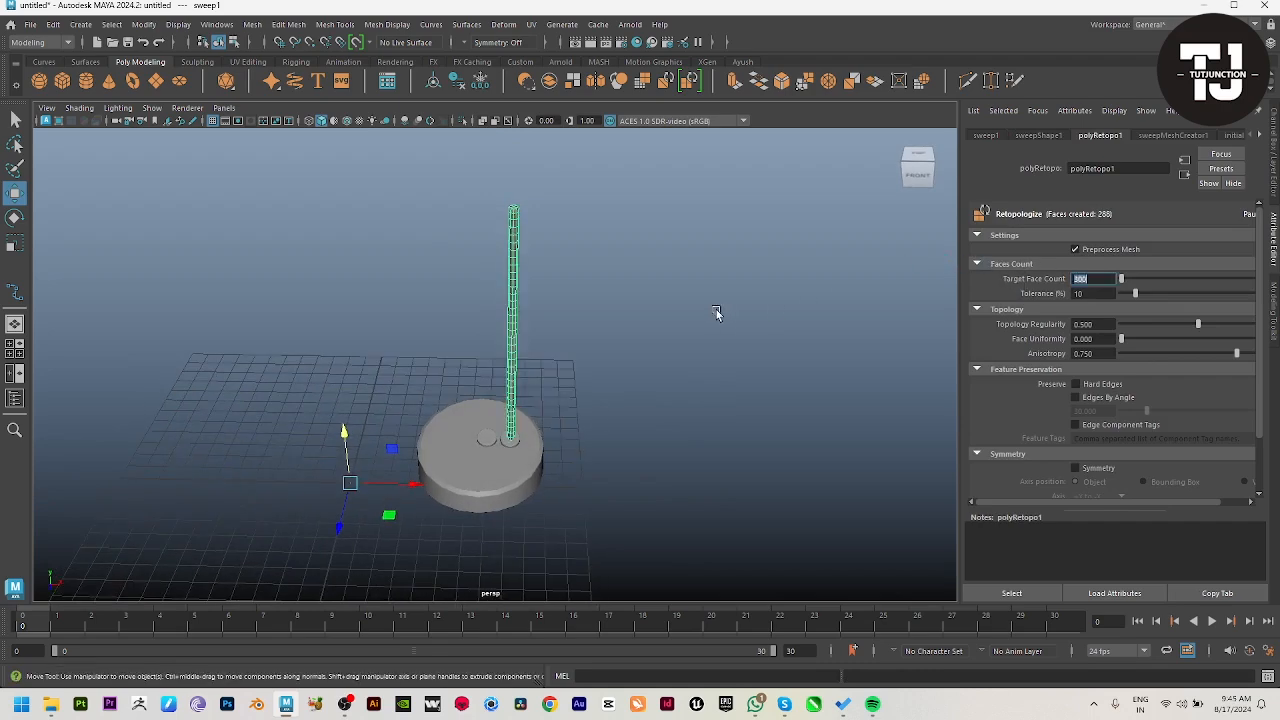
# Step: Centre the rod's pivot and delete the leftover curve it was swept from
pyautogui.scroll(2, 715, 426)
pyautogui.keyDown('alt'); pyautogui.moveTo(716, 309); pyautogui.dragTo(517, 351); pyautogui.keyUp('alt')
pyautogui.click(715, 426)
pyautogui.click(516, 350)
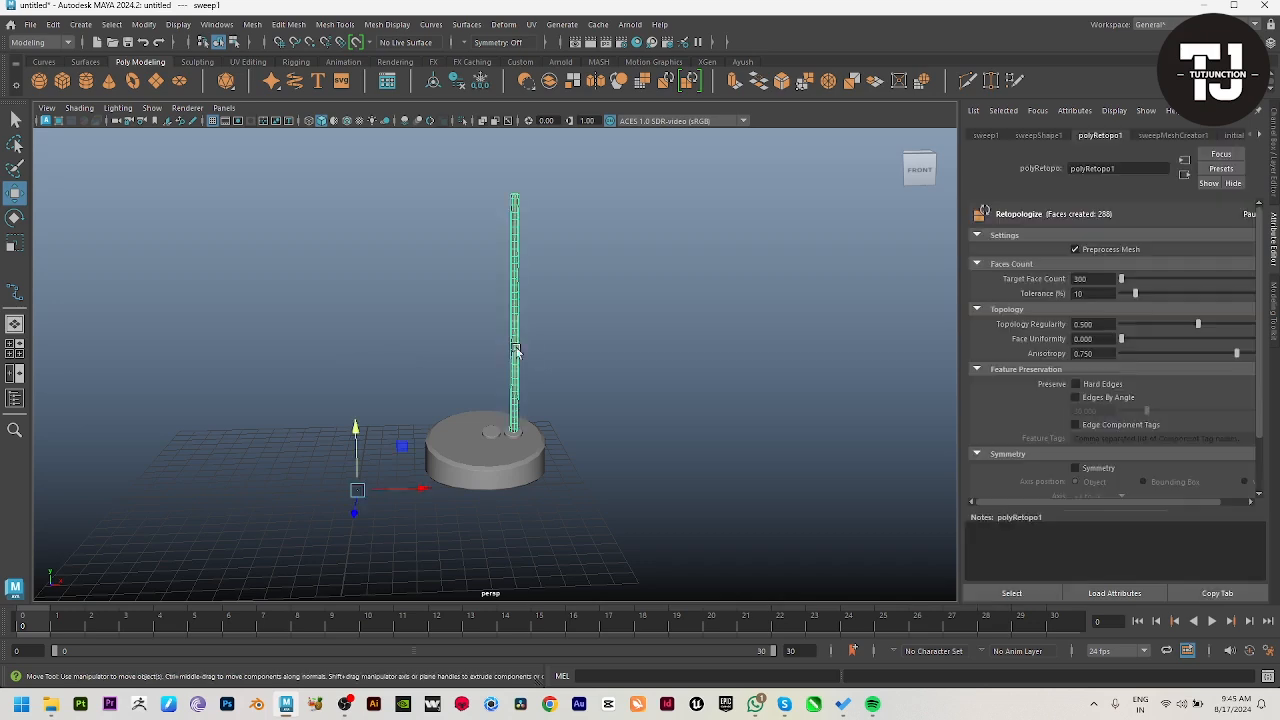
pyautogui.click(143, 24)
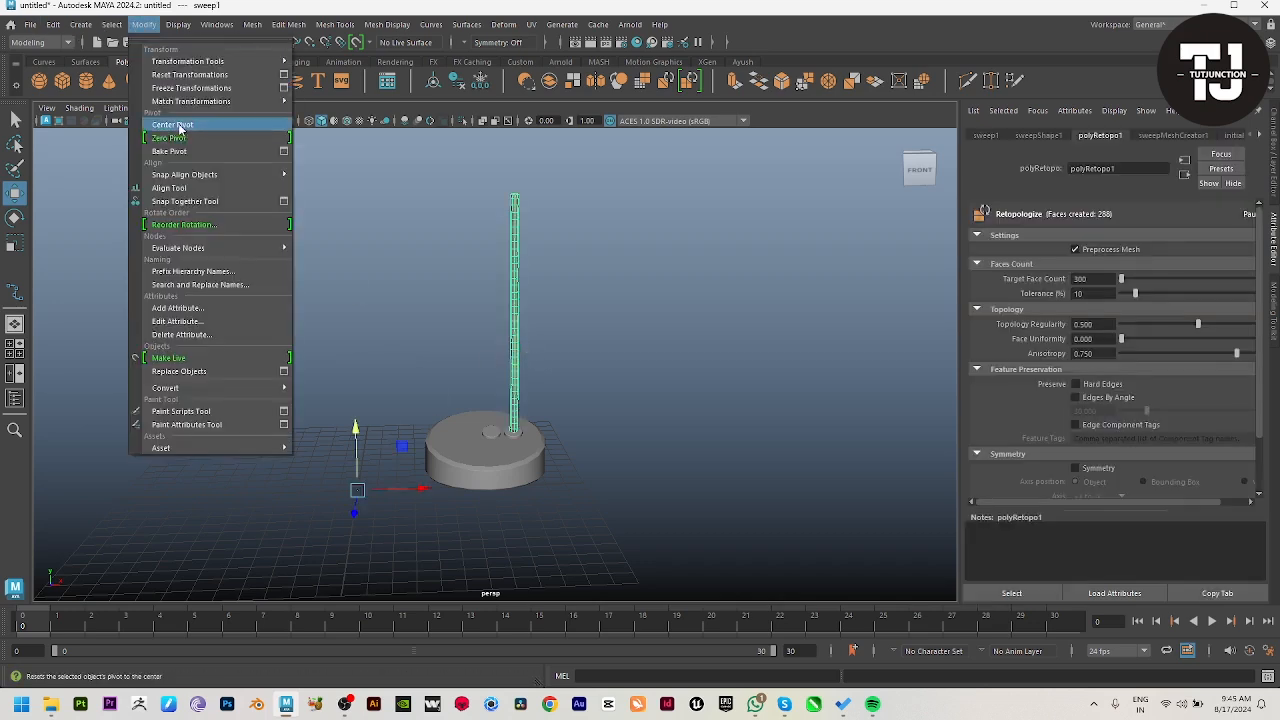
pyautogui.click(175, 131)
pyautogui.moveTo(586, 317)
pyautogui.mouseDown()
pyautogui.moveTo(632, 316)
pyautogui.moveTo(579, 314)
pyautogui.mouseUp()
pyautogui.click(515, 300)
pyautogui.press('Delete')
# Step: Delete the faces closing the rod's lower end, using wireframe display to select them
pyautogui.click(560, 316)
pyautogui.press('f')
pyautogui.keyDown('alt'); pyautogui.moveTo(648, 377); pyautogui.dragTo(645, 345); pyautogui.keyUp('alt')
pyautogui.keyDown('alt'); pyautogui.moveTo(645, 345); pyautogui.dragTo(625, 147, button='middle'); pyautogui.keyUp('alt')
pyautogui.scroll(8, 560, 260)
pyautogui.moveTo(484, 350); pyautogui.dragTo(469, 480, button='right')
pyautogui.press('4')
pyautogui.moveTo(420, 443); pyautogui.dragTo(626, 516)
pyautogui.keyDown('ctrl'); pyautogui.moveTo(588, 374); pyautogui.dragTo(317, 422); pyautogui.keyUp('ctrl')
pyautogui.press('Delete')
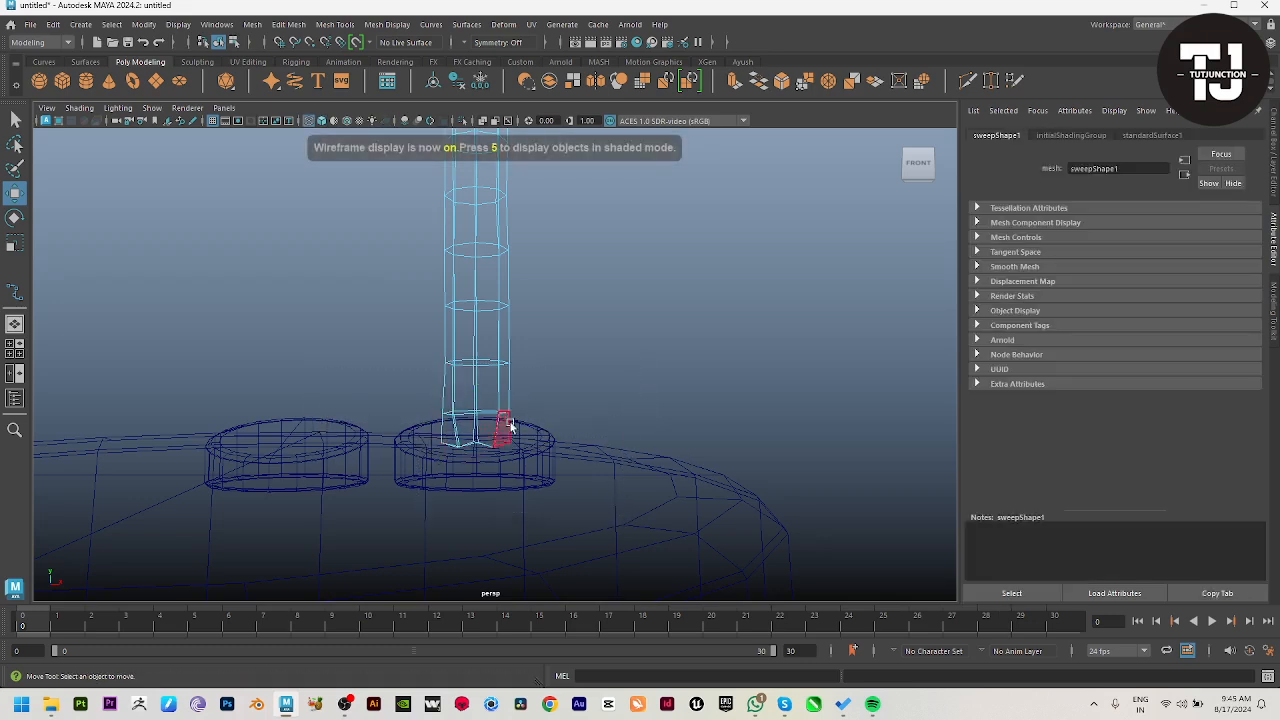
pyautogui.press('5')
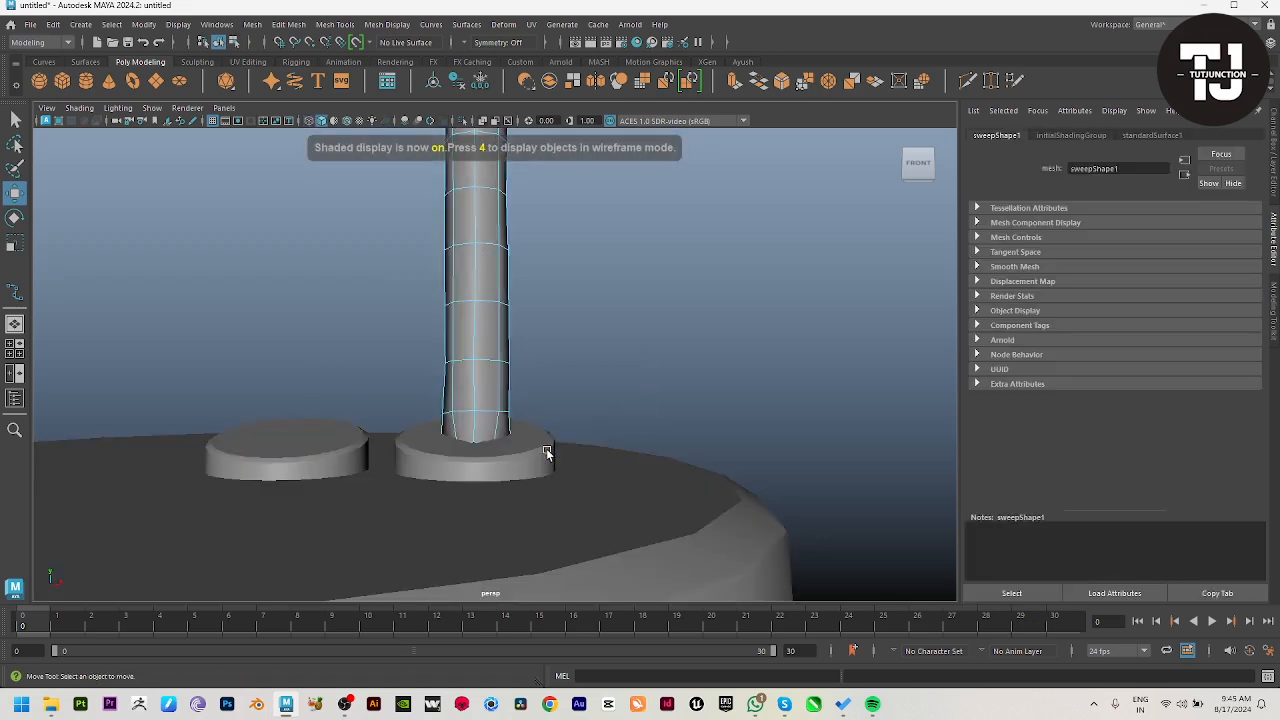
# Step: Select the open edge loop at the rod's lower end and lower it into the mounting disc
pyautogui.press('4')
pyautogui.doubleClick(480, 442)
pyautogui.press('r')
pyautogui.press('w')
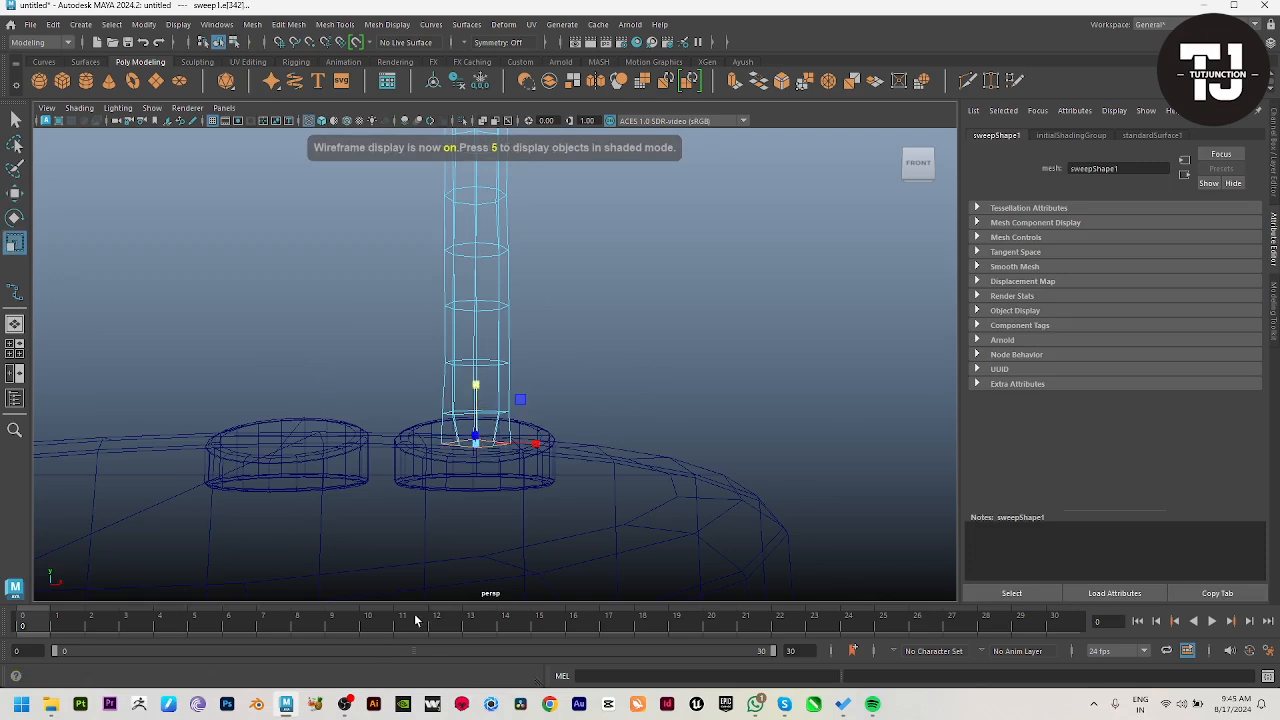
pyautogui.moveTo(478, 390); pyautogui.dragTo(551, 468)
pyautogui.press('5')
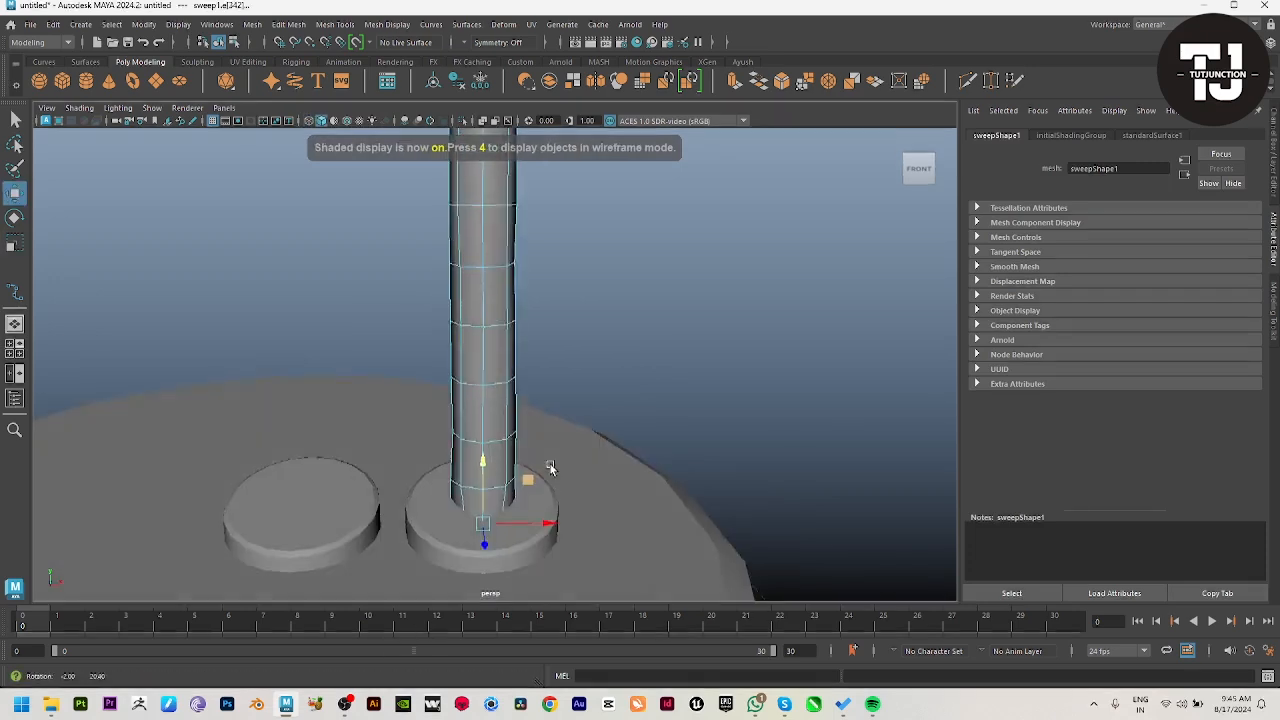
# Step: Inspect the rod's upper end and overall shape, and reselect the whole rod as an object
pyautogui.scroll(-5, 580, 330)
pyautogui.keyDown('alt'); pyautogui.moveTo(580, 330); pyautogui.dragTo(570, 470, button='middle'); pyautogui.keyUp('alt')
pyautogui.keyDown('alt'); pyautogui.moveTo(570, 470); pyautogui.dragTo(585, 246); pyautogui.keyUp('alt')
pyautogui.keyDown('alt'); pyautogui.moveTo(567, 344); pyautogui.dragTo(527, 439); pyautogui.keyUp('alt')
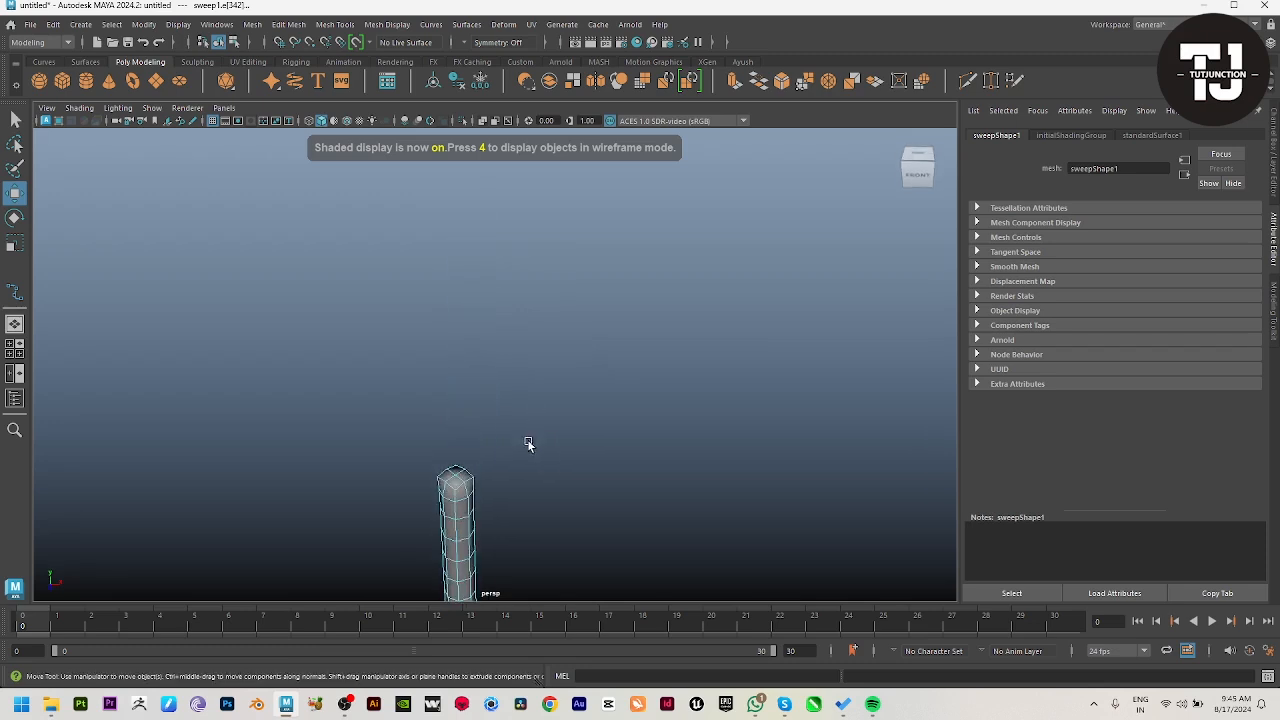
pyautogui.click(623, 320)
pyautogui.keyDown('alt'); pyautogui.moveTo(625, 318); pyautogui.dragTo(702, 244, button='middle'); pyautogui.keyUp('alt')
pyautogui.keyDown('alt'); pyautogui.moveTo(702, 244); pyautogui.dragTo(586, 373, button='right'); pyautogui.keyUp('alt')
pyautogui.keyDown('alt'); pyautogui.moveTo(586, 373); pyautogui.dragTo(580, 338); pyautogui.keyUp('alt')
pyautogui.click(522, 358)
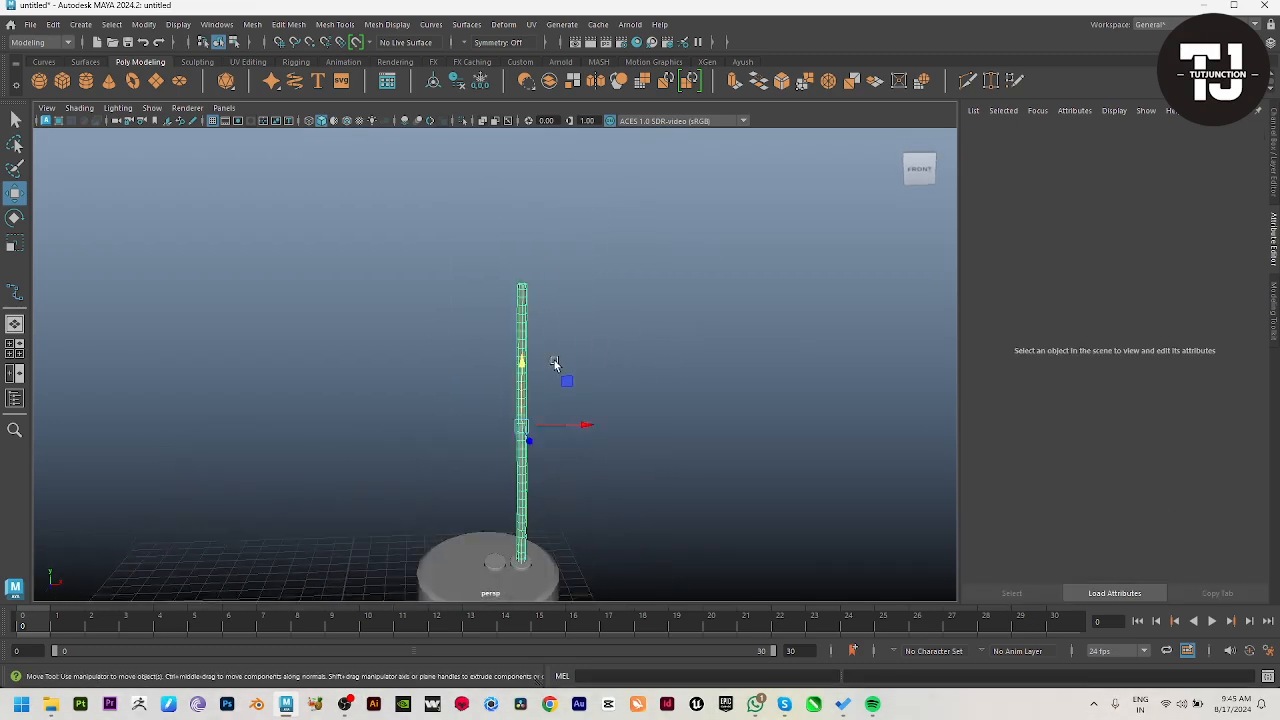
# Step: Duplicate the support rod and move the copy sideways onto the second mounting disc
pyautogui.hotkey('ctrl', 'd')
pyautogui.moveTo(580, 423); pyautogui.dragTo(555, 421)
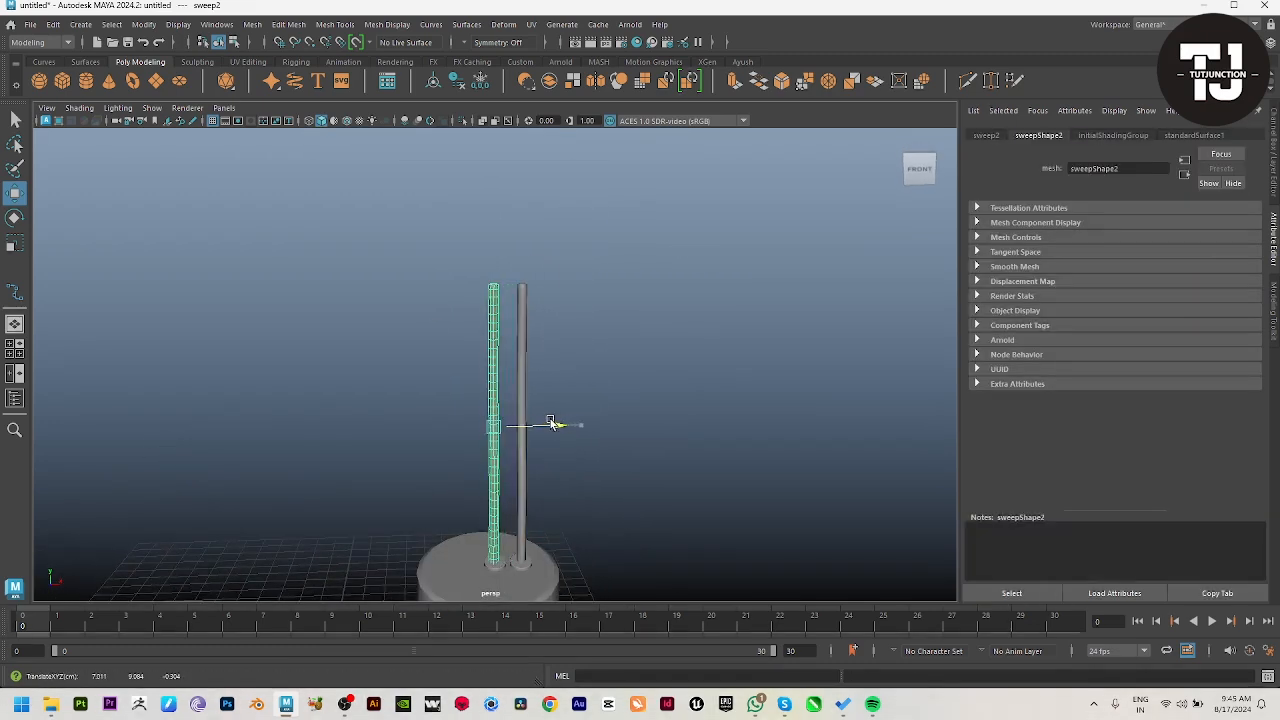
pyautogui.click(742, 415)
pyautogui.keyDown('alt'); pyautogui.moveTo(742, 415); pyautogui.dragTo(666, 434, button='right'); pyautogui.keyUp('alt')
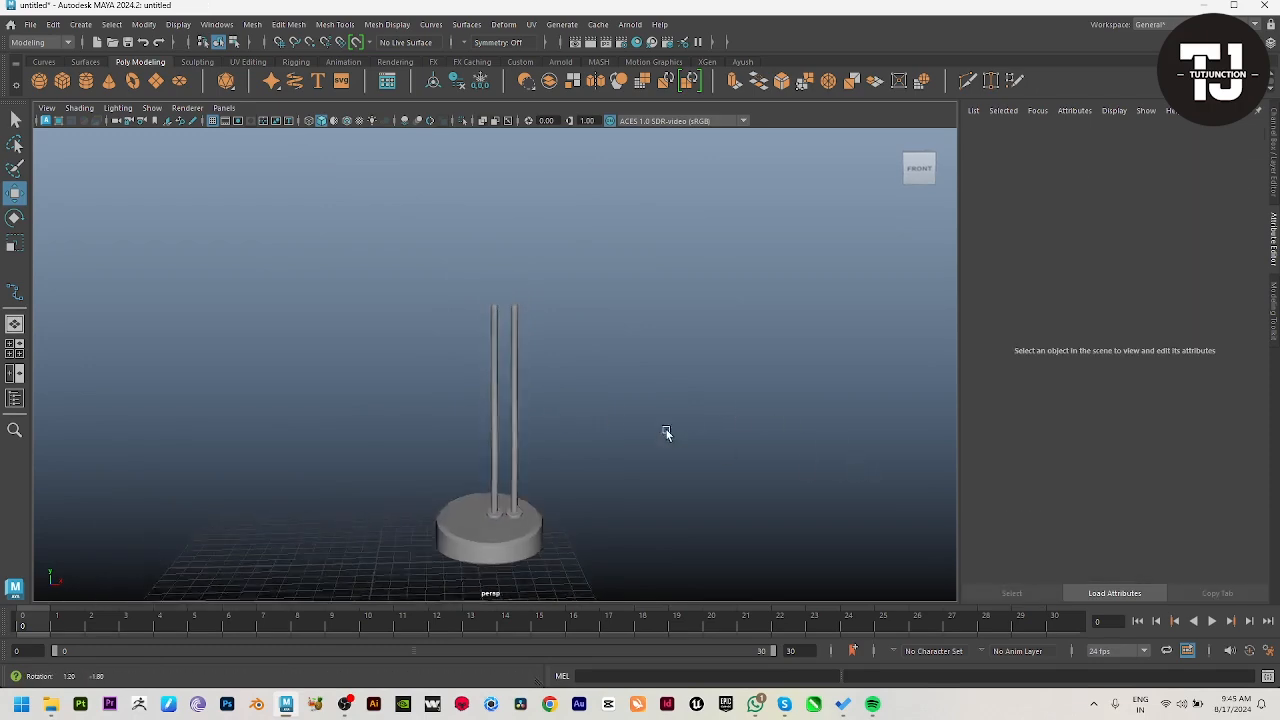
pyautogui.keyDown('alt'); pyautogui.moveTo(666, 434); pyautogui.dragTo(669, 424); pyautogui.keyUp('alt')
pyautogui.keyDown('alt'); pyautogui.moveTo(669, 424); pyautogui.dragTo(608, 446, button='right'); pyautogui.keyUp('alt')
# Step: Create a polygon cylinder around both rods in the top view, about 1.7 in radius and 2.4 in height
pyautogui.press('space')
pyautogui.press('space')
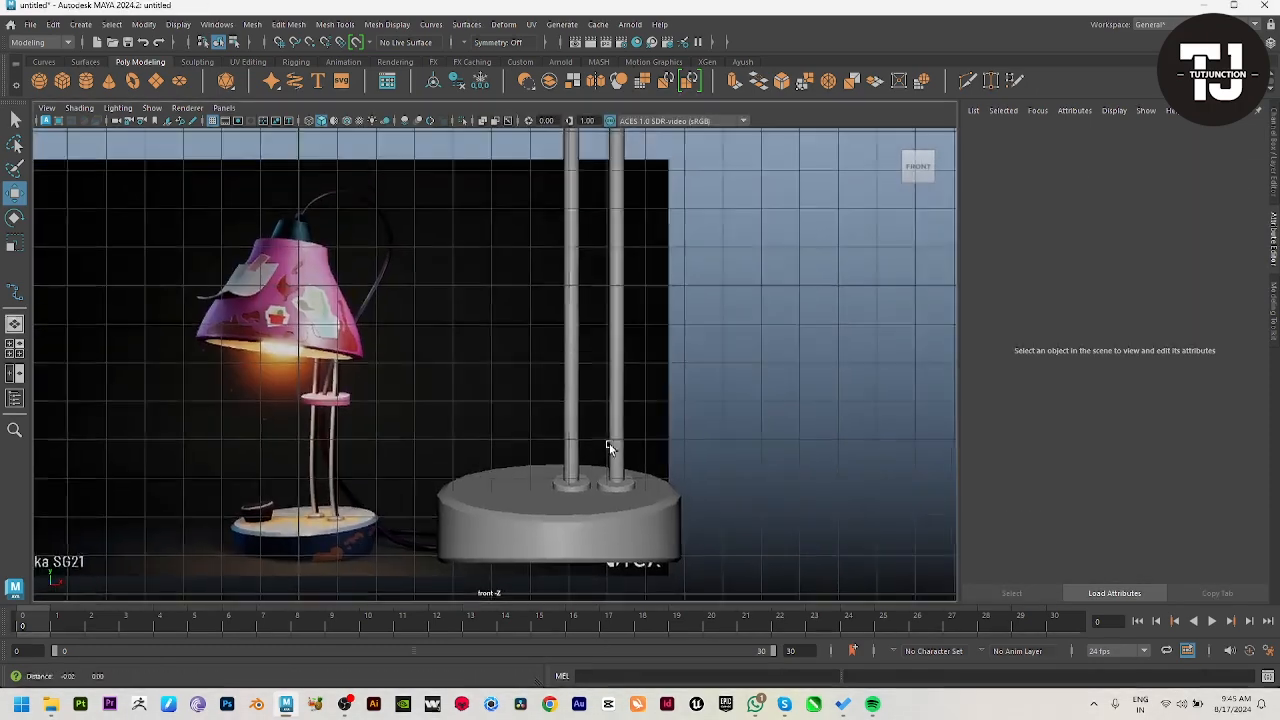
pyautogui.keyDown('alt'); pyautogui.moveTo(557, 393); pyautogui.dragTo(548, 468, button='middle'); pyautogui.keyUp('alt')
pyautogui.keyDown('alt'); pyautogui.moveTo(625, 430); pyautogui.dragTo(589, 423, button='right'); pyautogui.keyUp('alt')
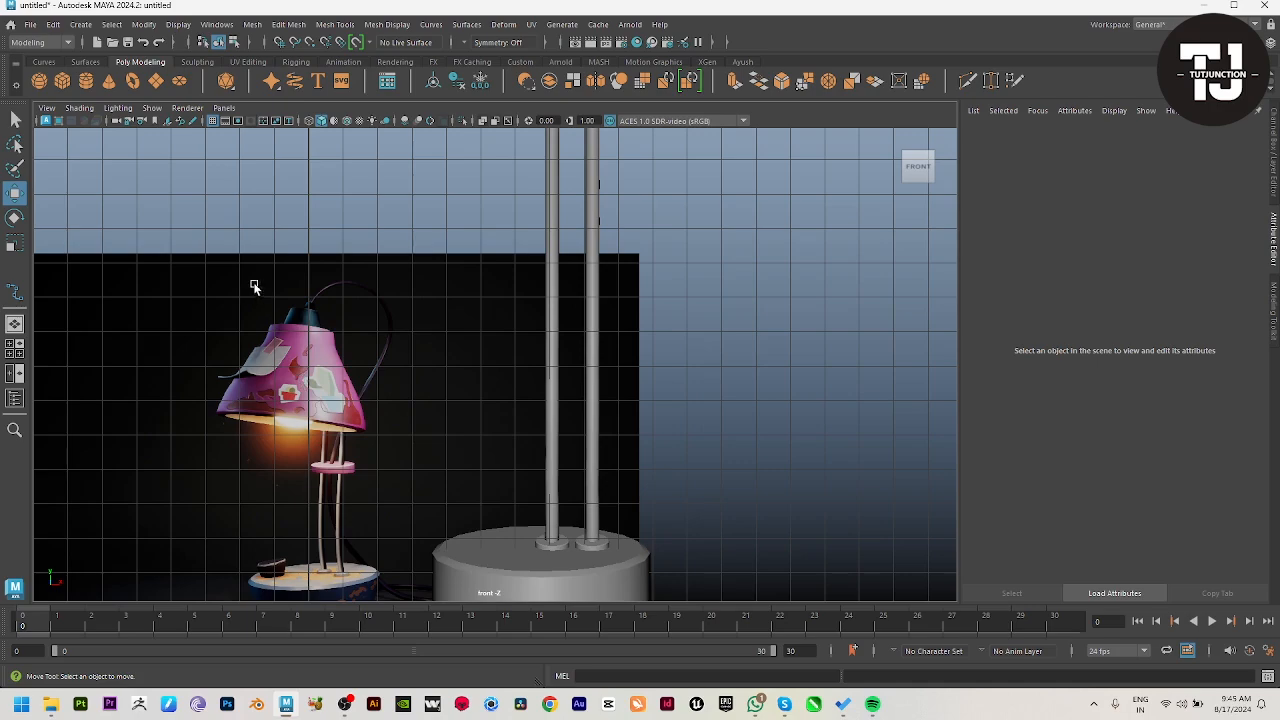
pyautogui.click(86, 80)
pyautogui.press('space')
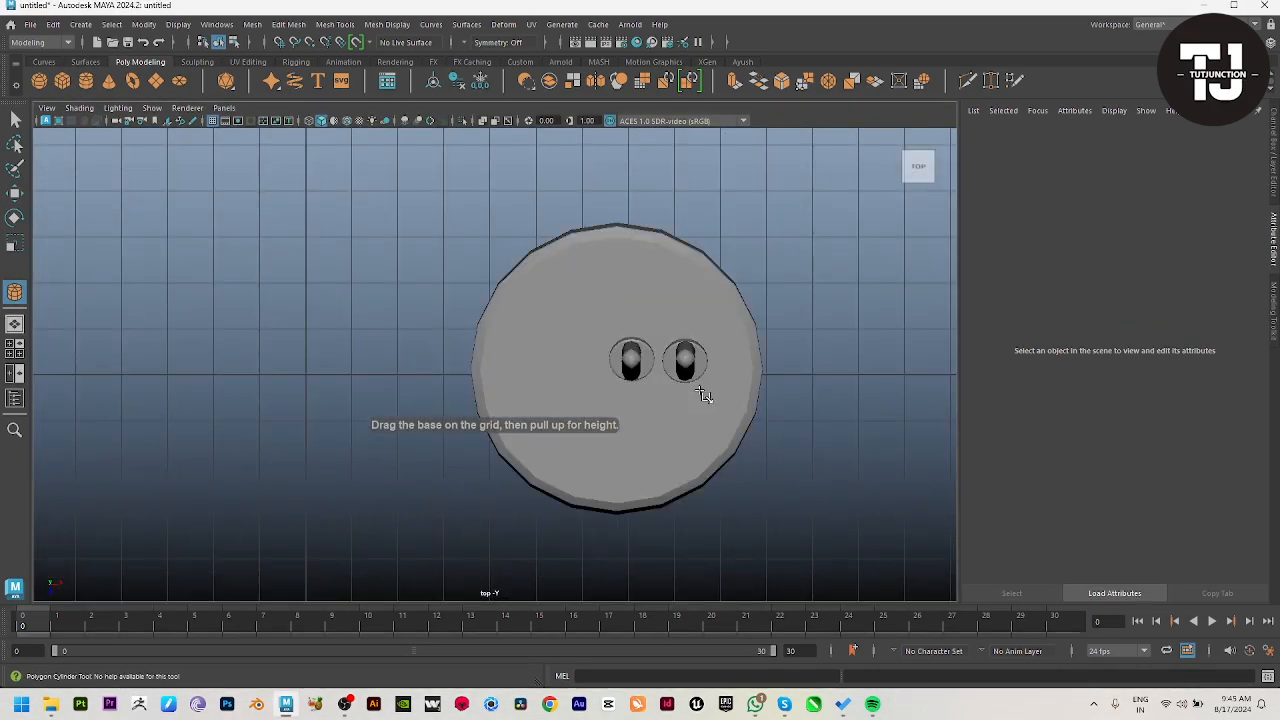
pyautogui.hotkey('alt', 'x')
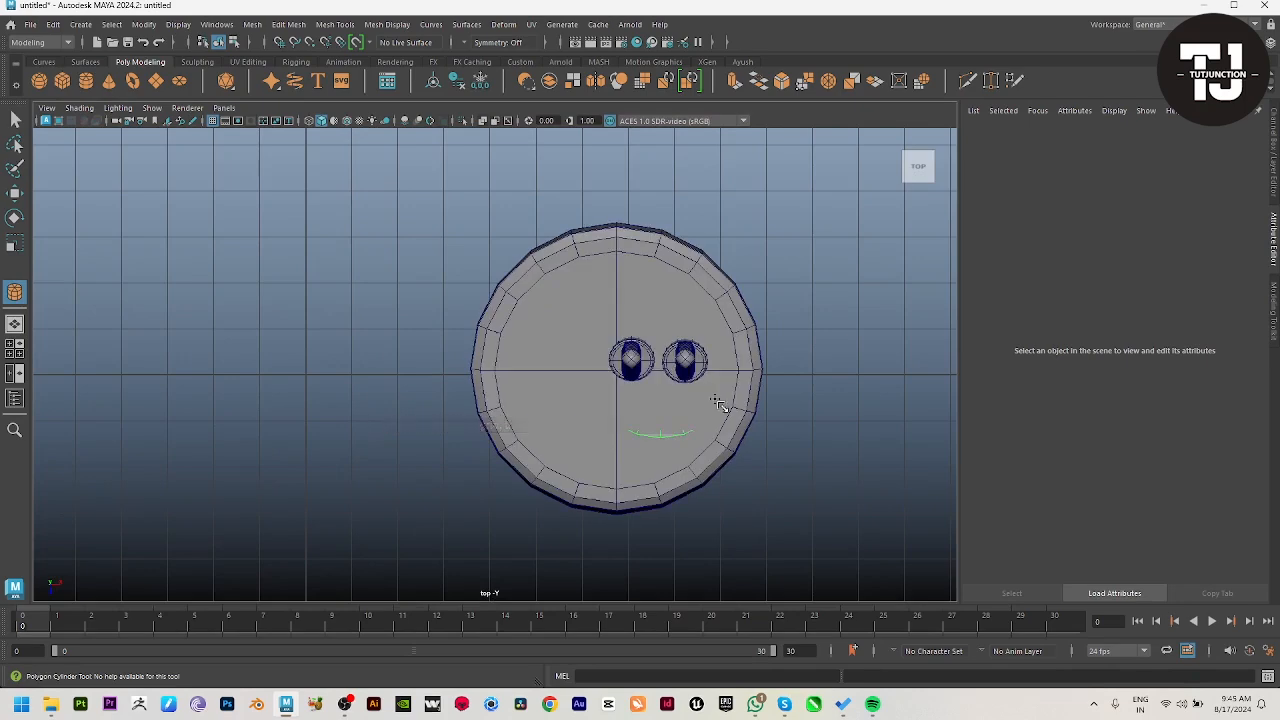
pyautogui.click(718, 403)
pyautogui.press('w')
pyautogui.press('4')
pyautogui.press('space')
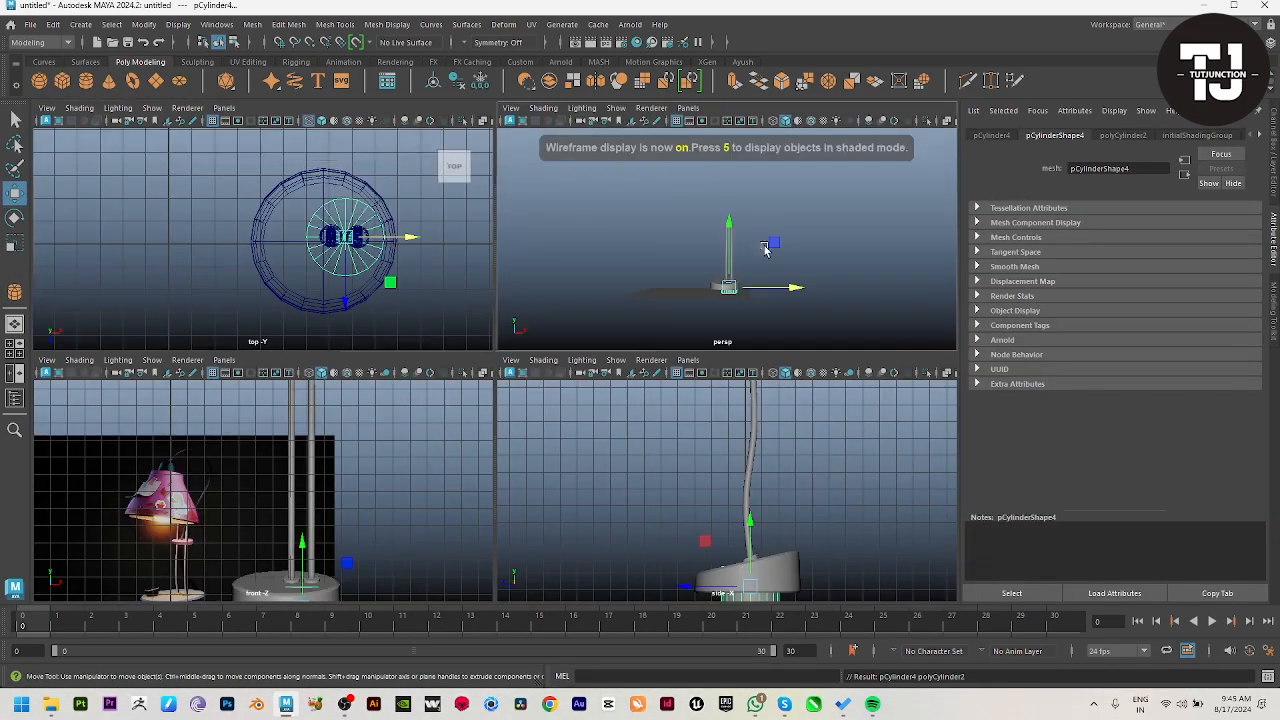
pyautogui.press('space')
# Step: Set the new cylinder's cap subdivisions to 0 and raise it partway up the rods, to about 10.2 in Y
pyautogui.click(1274, 152)
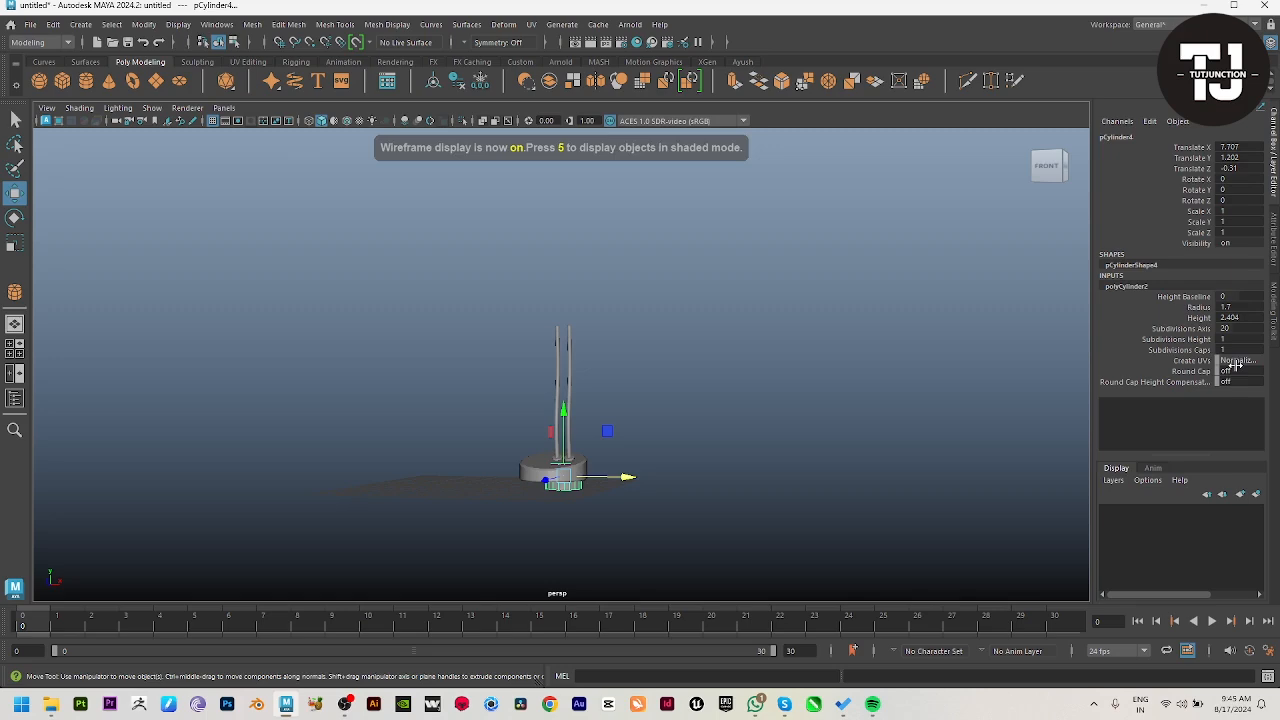
pyautogui.click(1182, 349)
pyautogui.moveTo(553, 408); pyautogui.dragTo(565, 393)
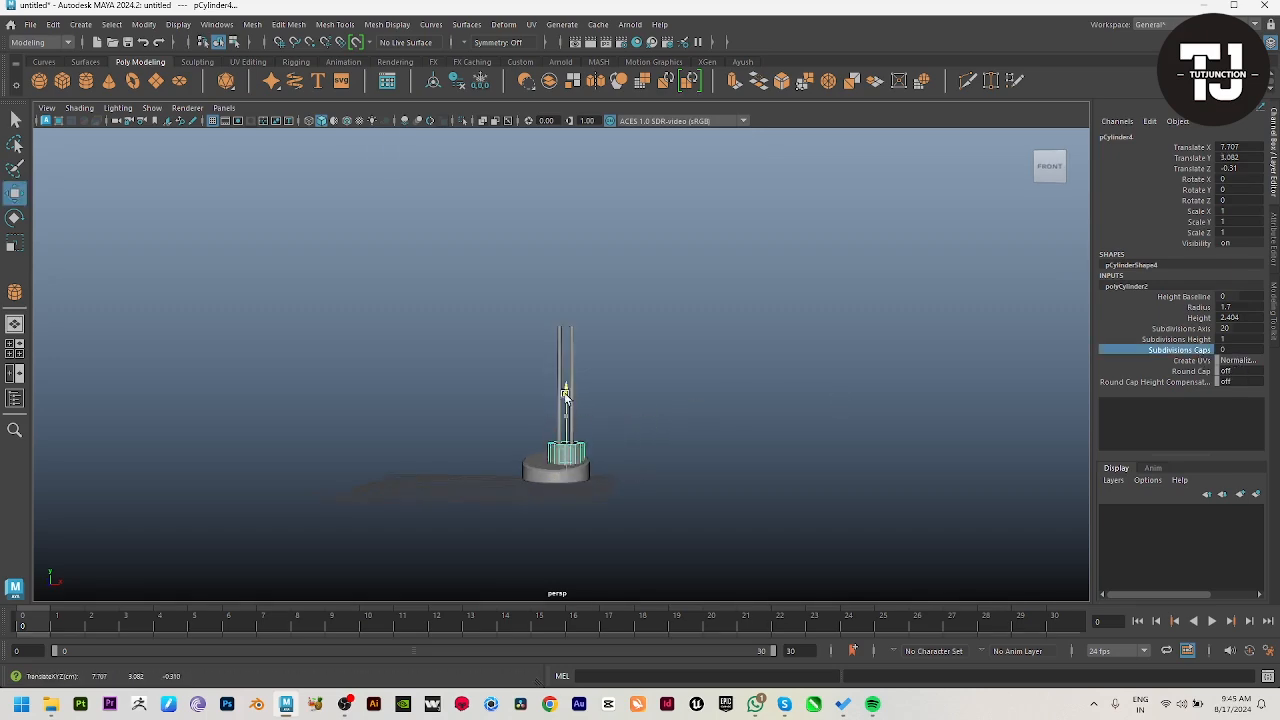
pyautogui.moveTo(576, 301); pyautogui.dragTo(577, 299)
pyautogui.press('space')
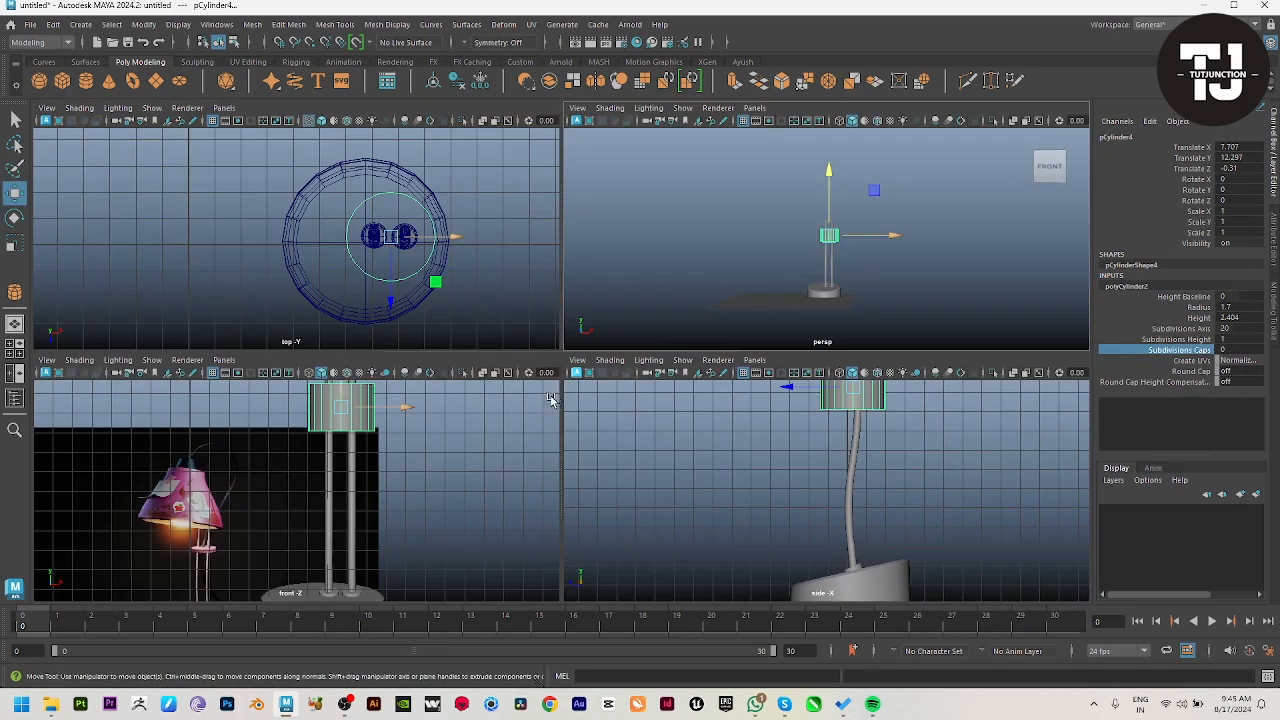
pyautogui.press('space')
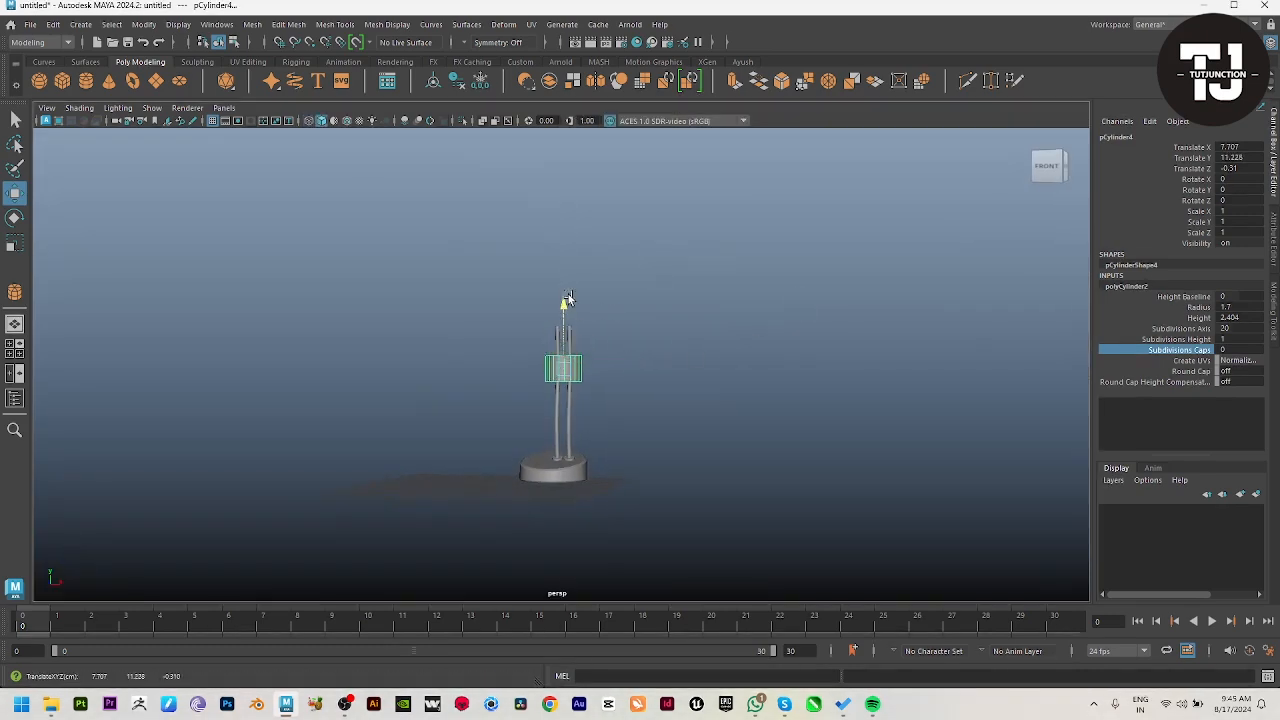
# Step: Scale the cylinder into a thin disc, about 0.29 in height and 0.8 in width and depth
pyautogui.press('w')
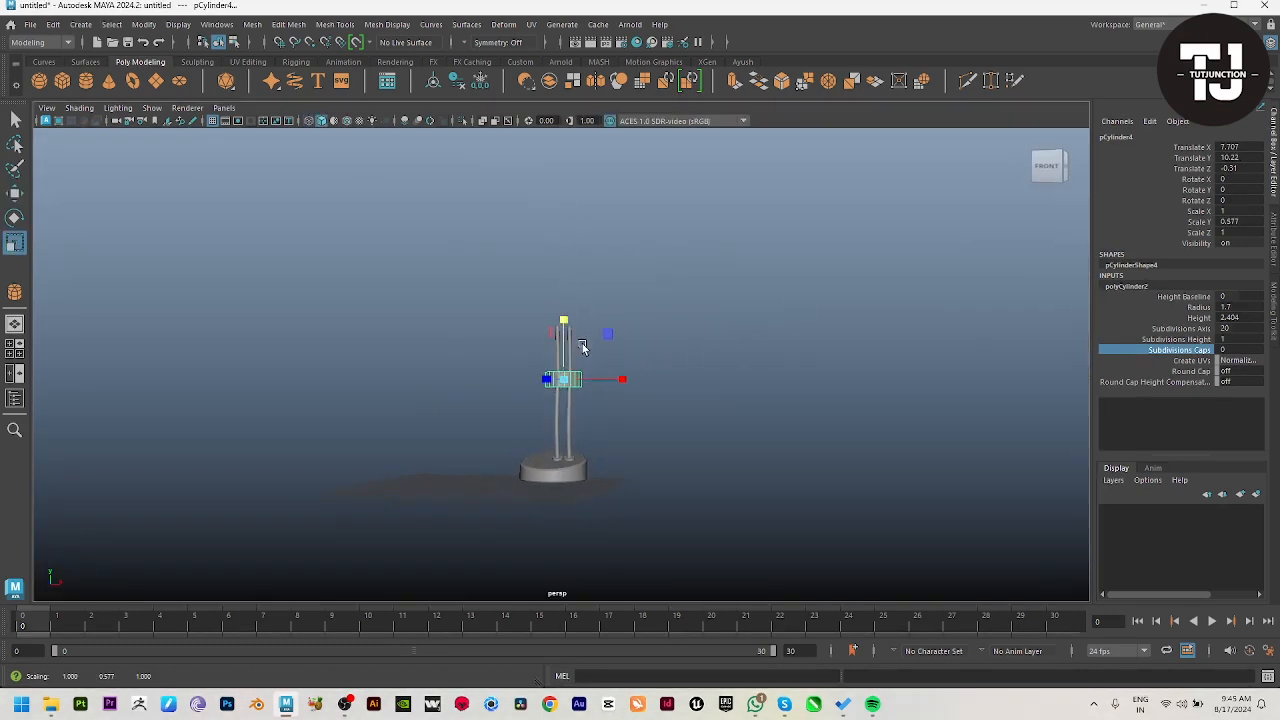
pyautogui.press('space')
pyautogui.press('space')
pyautogui.press('f')
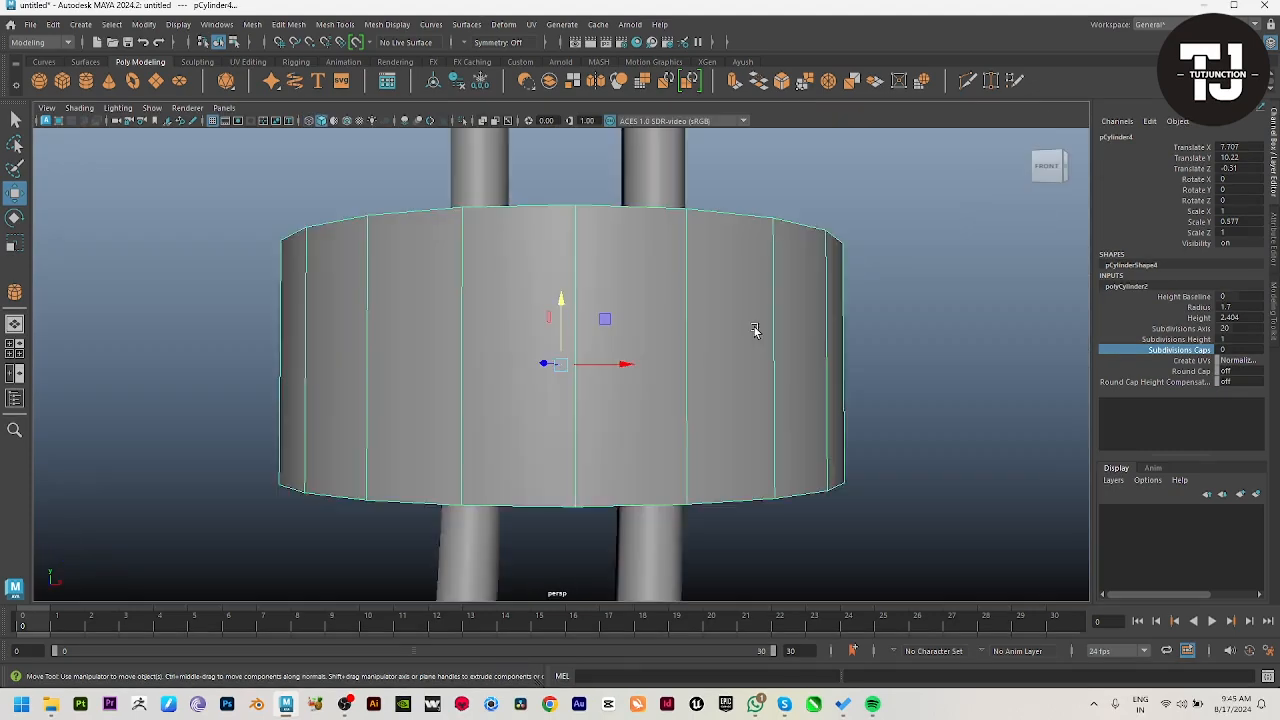
pyautogui.keyDown('alt'); pyautogui.moveTo(773, 360); pyautogui.dragTo(446, 371, button='right'); pyautogui.keyUp('alt')
pyautogui.keyDown('alt'); pyautogui.moveTo(446, 371); pyautogui.dragTo(543, 424); pyautogui.keyUp('alt')
pyautogui.press('r')
pyautogui.moveTo(564, 365); pyautogui.dragTo(530, 363)
pyautogui.keyDown('alt'); pyautogui.moveTo(652, 406); pyautogui.dragTo(597, 357); pyautogui.keyUp('alt')
pyautogui.moveTo(560, 311); pyautogui.dragTo(589, 421)
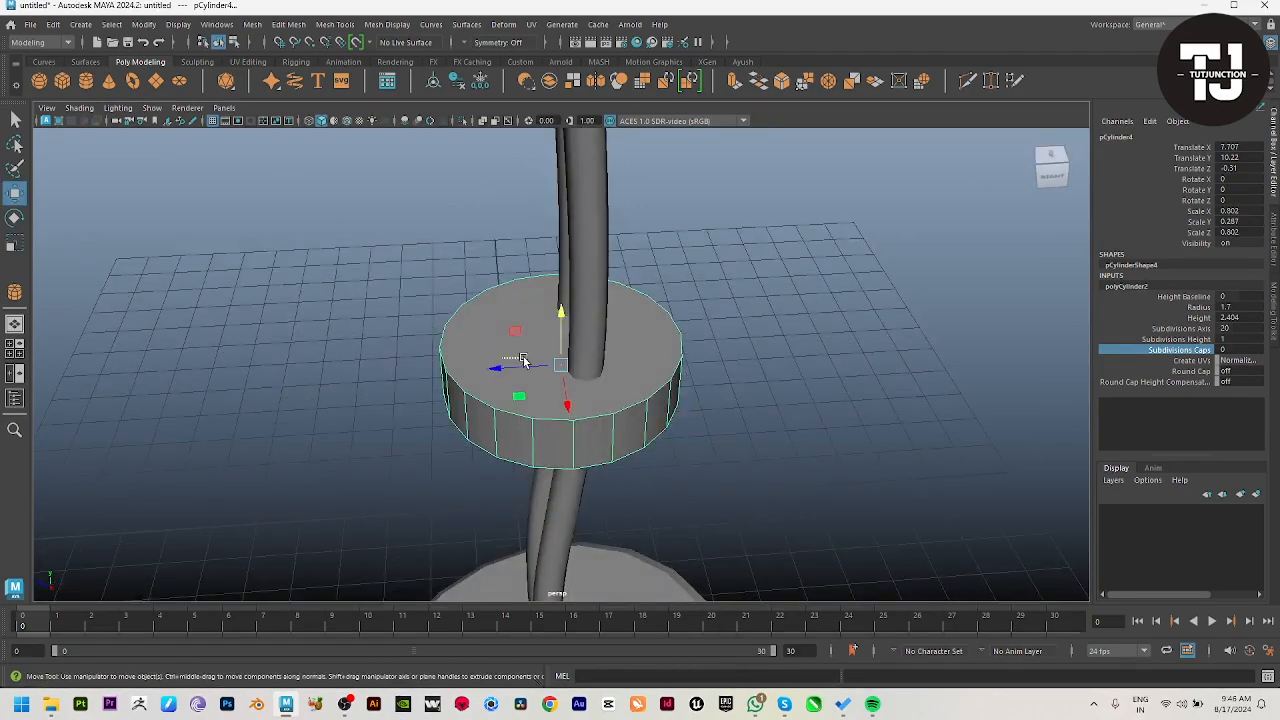
# Step: Reposition the disc horizontally so both rods pass through its middle
pyautogui.moveTo(500, 372); pyautogui.dragTo(677, 451)
pyautogui.moveTo(624, 345); pyautogui.dragTo(640, 391)
pyautogui.press('space')
pyautogui.press('space')
pyautogui.scroll(3, 711, 506)
pyautogui.scroll(4, 614, 388)
# Step: Extrude the disc's upper and lower faces and inset them to a local scale of 0.9
pyautogui.click(609, 341)
pyautogui.click(576, 330)
pyautogui.keyDown('alt'); pyautogui.moveTo(662, 440); pyautogui.dragTo(655, 280); pyautogui.keyUp('alt')
pyautogui.keyDown('shift'); pyautogui.click(725, 360); pyautogui.keyUp('shift')
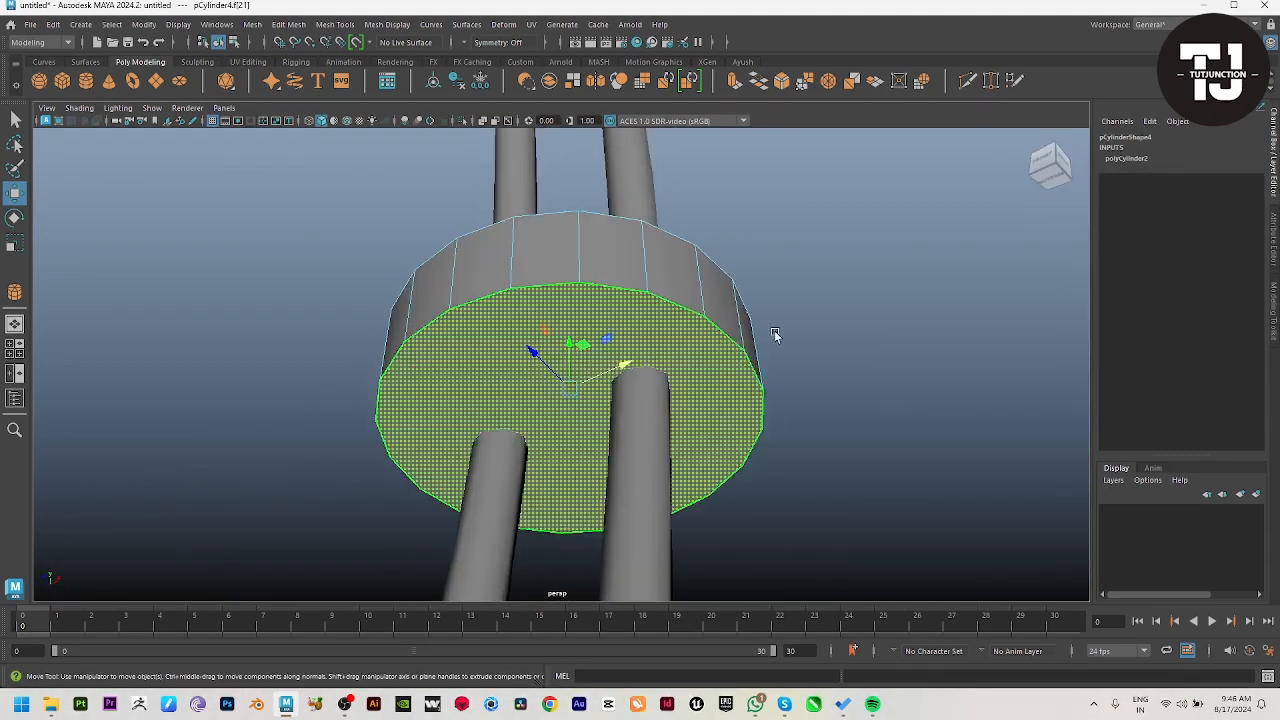
pyautogui.keyDown('alt'); pyautogui.moveTo(774, 335); pyautogui.dragTo(800, 370); pyautogui.keyUp('alt')
pyautogui.hotkey('ctrl', 'e')
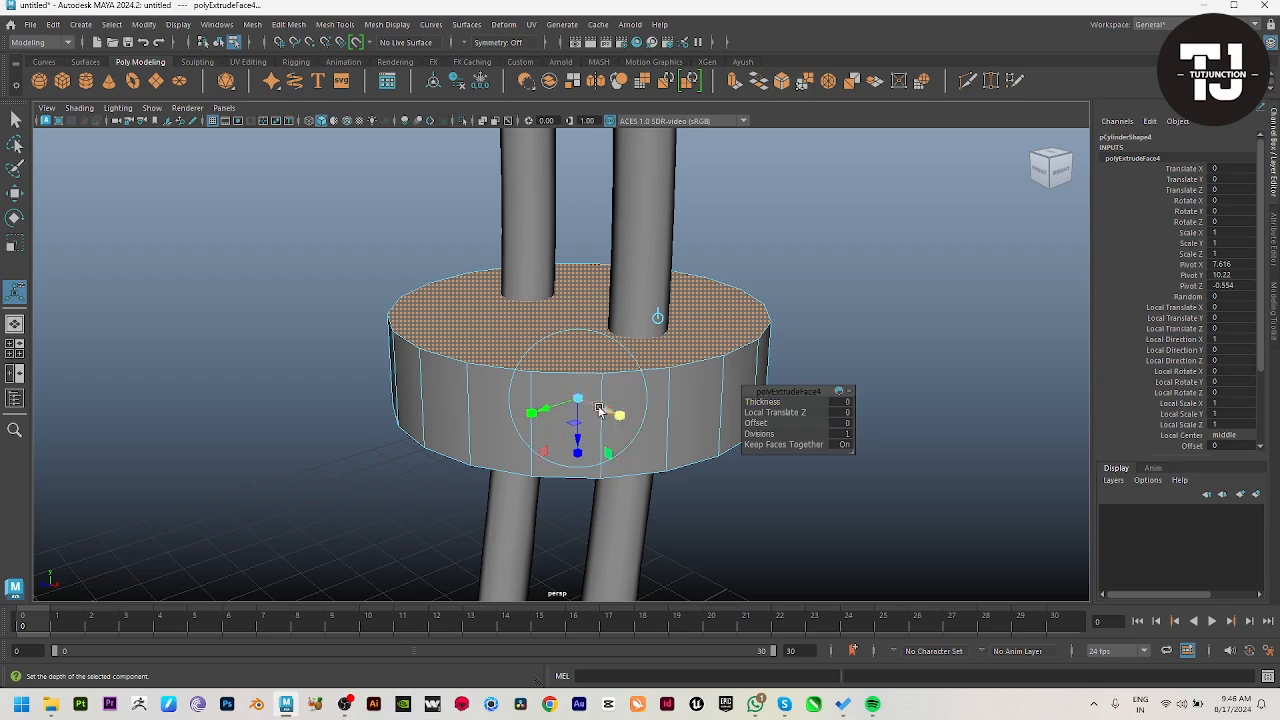
pyautogui.moveTo(599, 410)
pyautogui.mouseDown()
pyautogui.moveTo(576, 396)
pyautogui.moveTo(598, 406)
pyautogui.mouseUp()
pyautogui.scroll(4, 590, 408)
pyautogui.press('w')
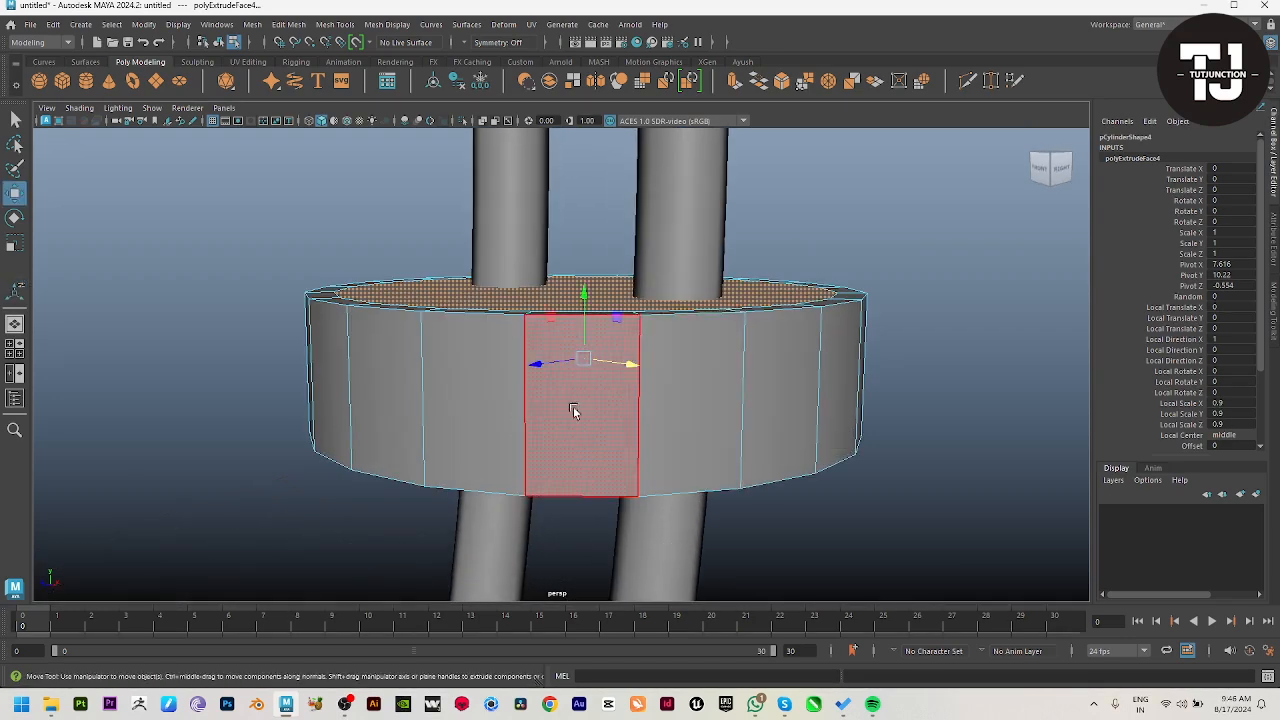
# Step: Bevel the disc's upper and lower rim edge loops with a fraction of 0.115
pyautogui.moveTo(573, 404); pyautogui.dragTo(534, 298, button='right')
pyautogui.doubleClick(500, 314)
pyautogui.keyDown('alt'); pyautogui.moveTo(589, 428); pyautogui.dragTo(504, 314); pyautogui.keyUp('alt')
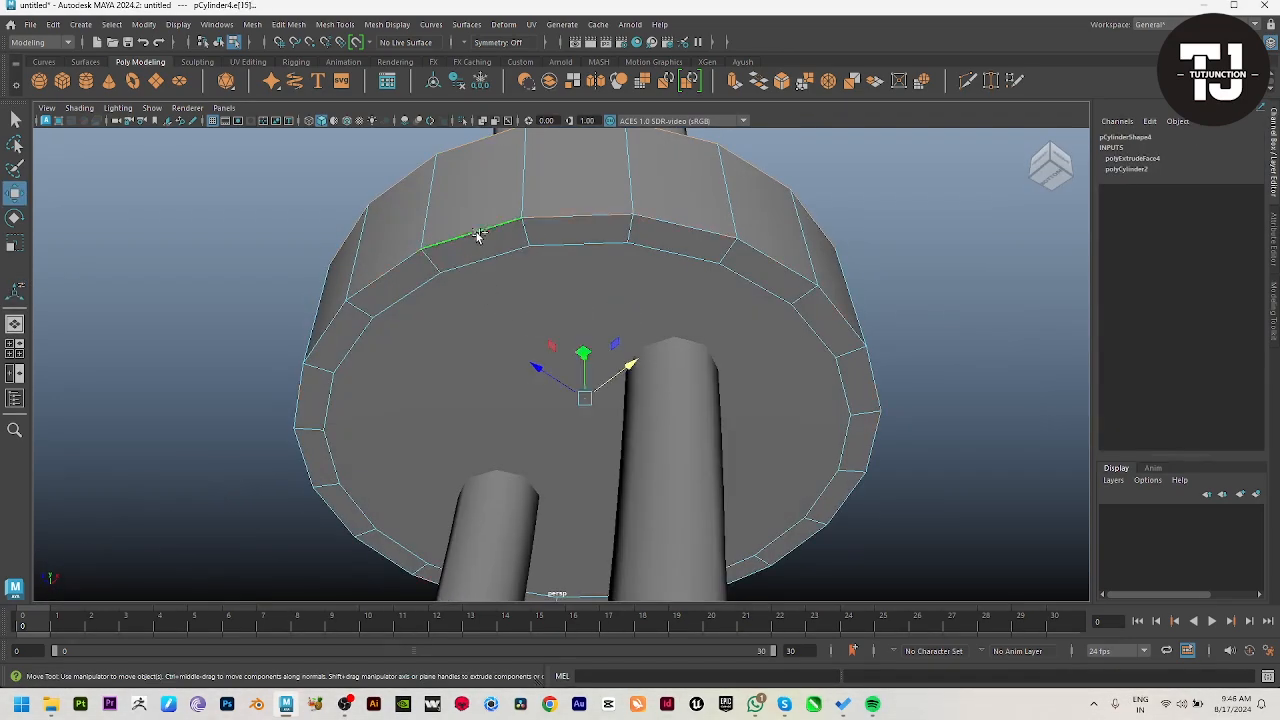
pyautogui.keyDown('alt'); pyautogui.moveTo(600, 262); pyautogui.dragTo(657, 371); pyautogui.keyUp('alt')
pyautogui.keyDown('shift'); pyautogui.moveTo(667, 278); pyautogui.dragTo(735, 280, button='right'); pyautogui.keyUp('shift')
pyautogui.keyDown('alt'); pyautogui.moveTo(674, 357); pyautogui.dragTo(663, 372); pyautogui.keyUp('alt')
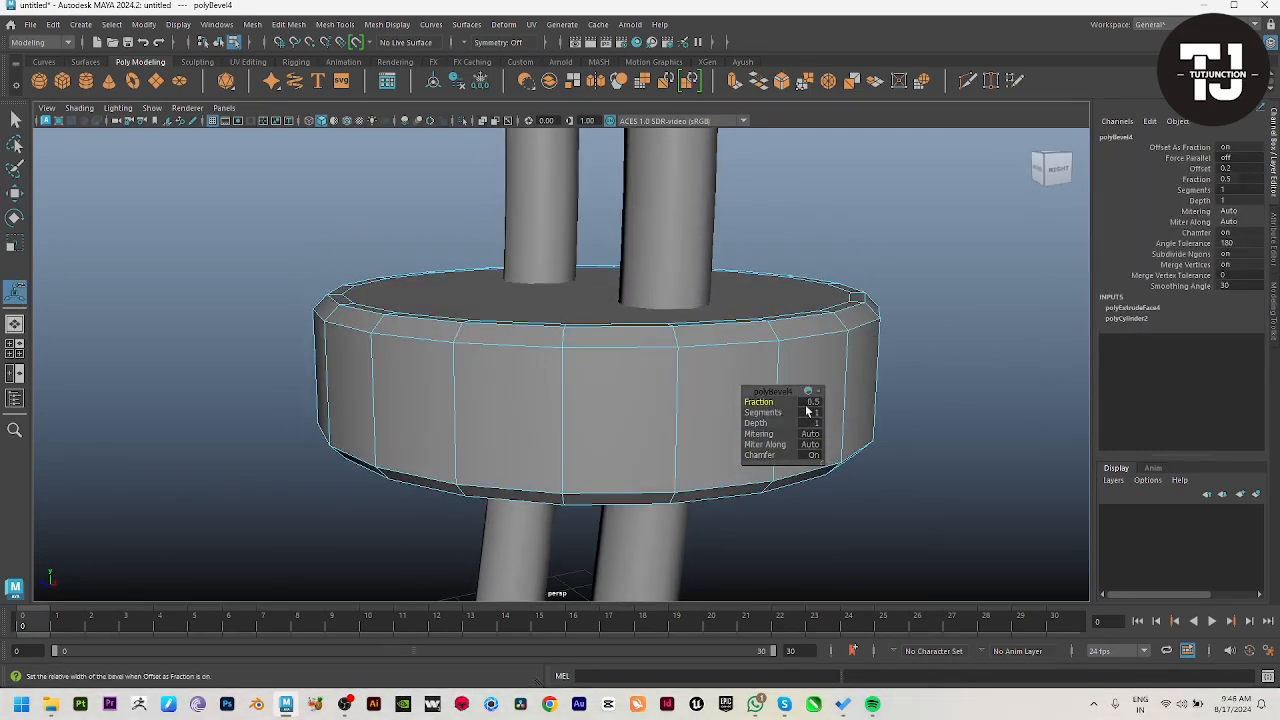
pyautogui.moveTo(758, 400); pyautogui.dragTo(534, 402)
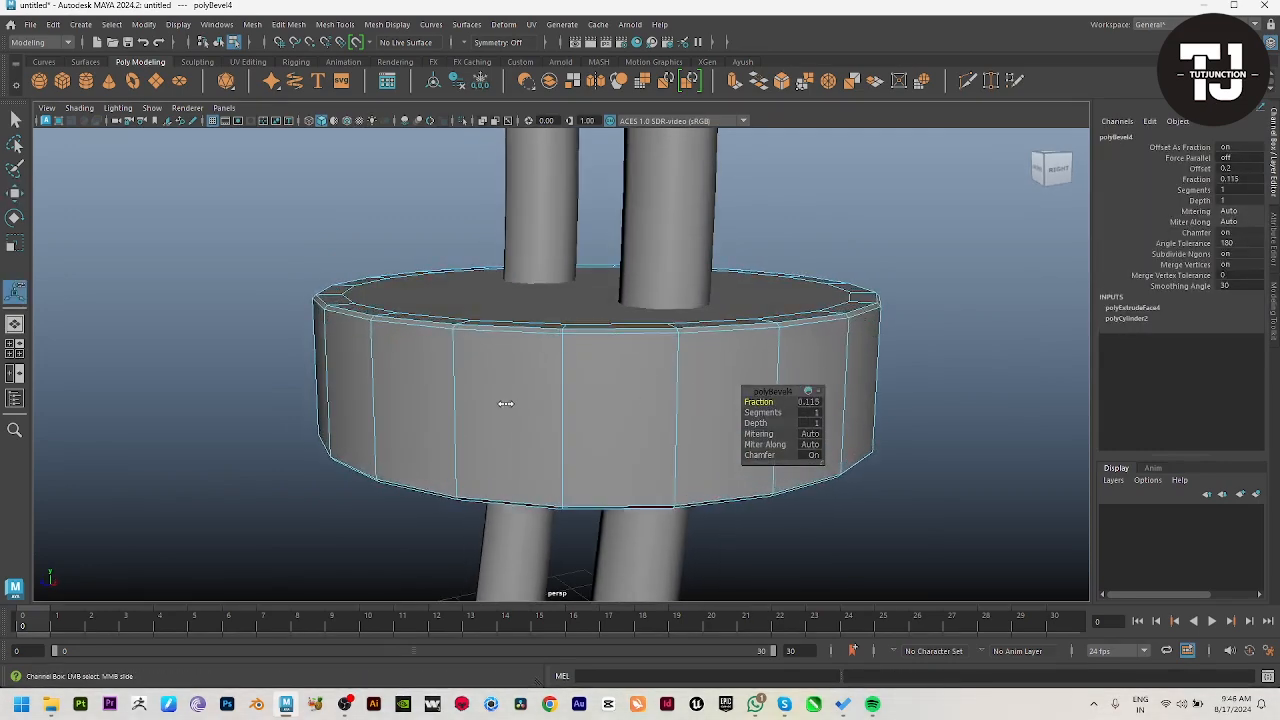
# Step: Show the beveled disc in smooth preview and check it against the whole lamp
pyautogui.press('w')
pyautogui.press('3')
pyautogui.moveTo(633, 292); pyautogui.dragTo(702, 245, button='right')
pyautogui.click(991, 292)
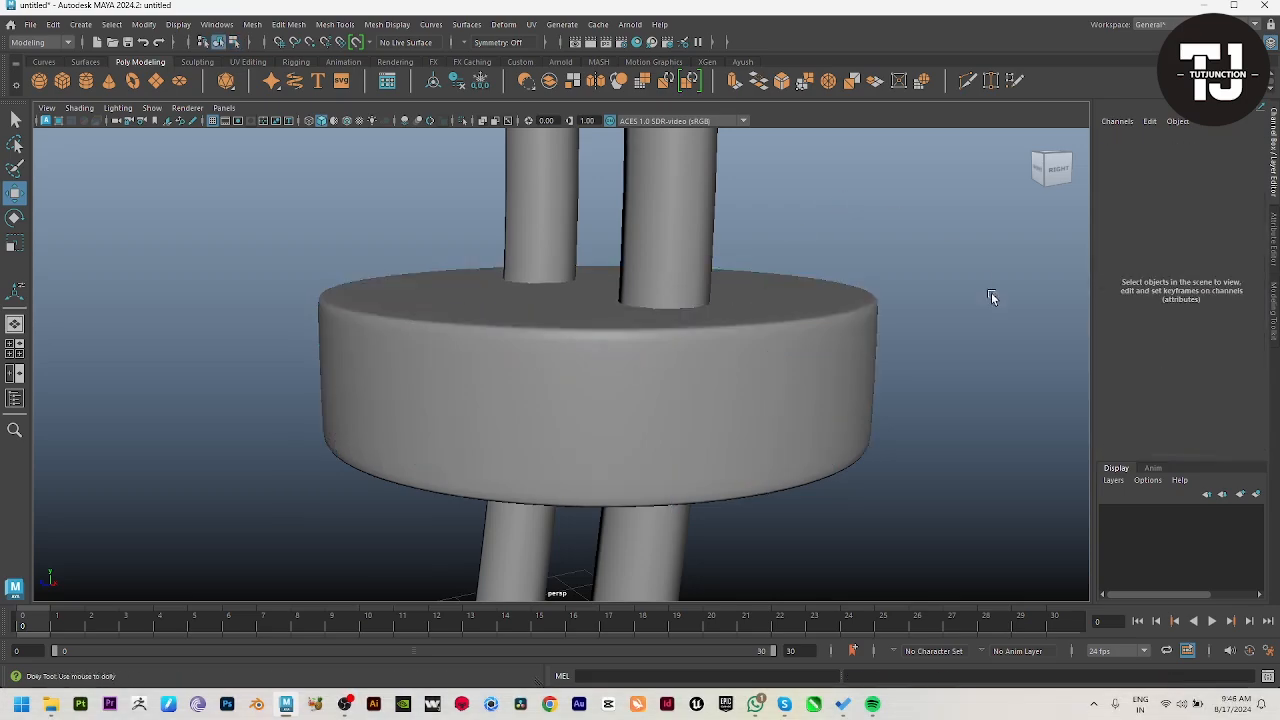
pyautogui.scroll(-3, 680, 300)
pyautogui.keyDown('alt'); pyautogui.moveTo(672, 303); pyautogui.dragTo(508, 395); pyautogui.keyUp('alt')
pyautogui.scroll(-6, 618, 382)
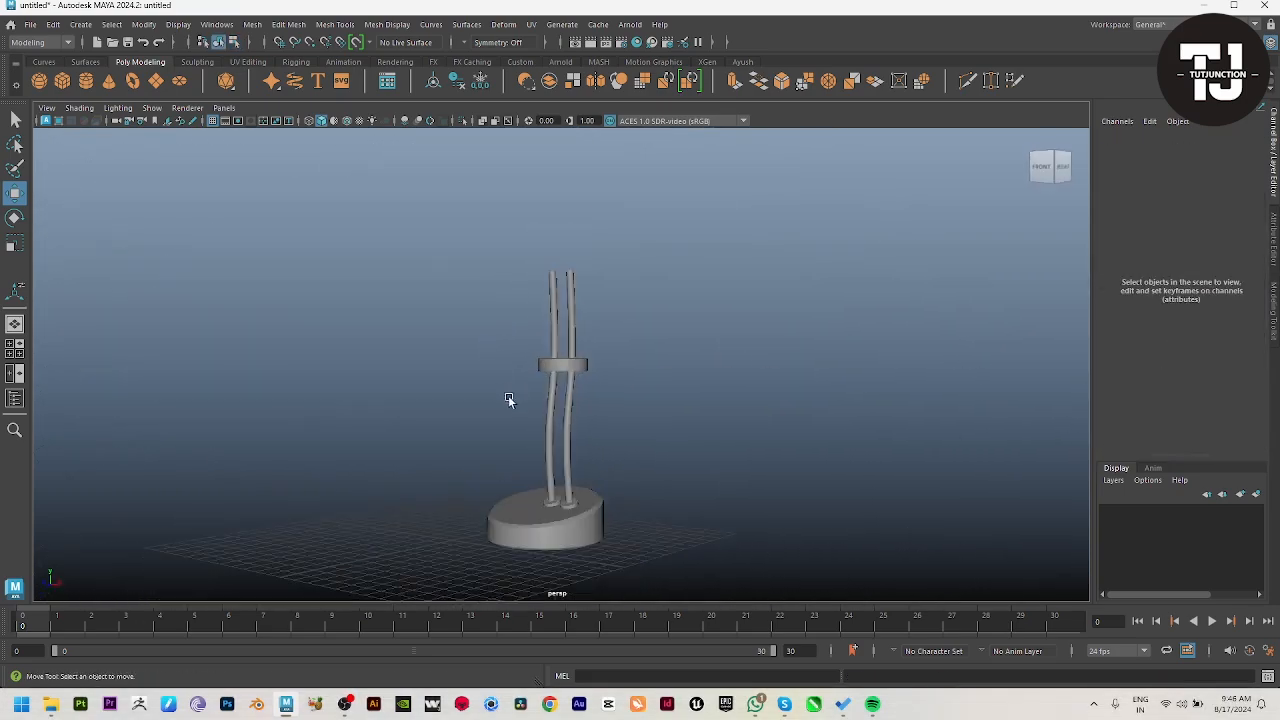
# Step: Create a polygon cylinder for the lampshade in the top view, centred on the base, about 2.1 in radius and 2.96 in height
pyautogui.press('space')
pyautogui.press('space')
pyautogui.keyDown('alt'); pyautogui.moveTo(603, 403); pyautogui.dragTo(612, 366, button='middle'); pyautogui.keyUp('alt')
pyautogui.scroll(-1, 568, 390)
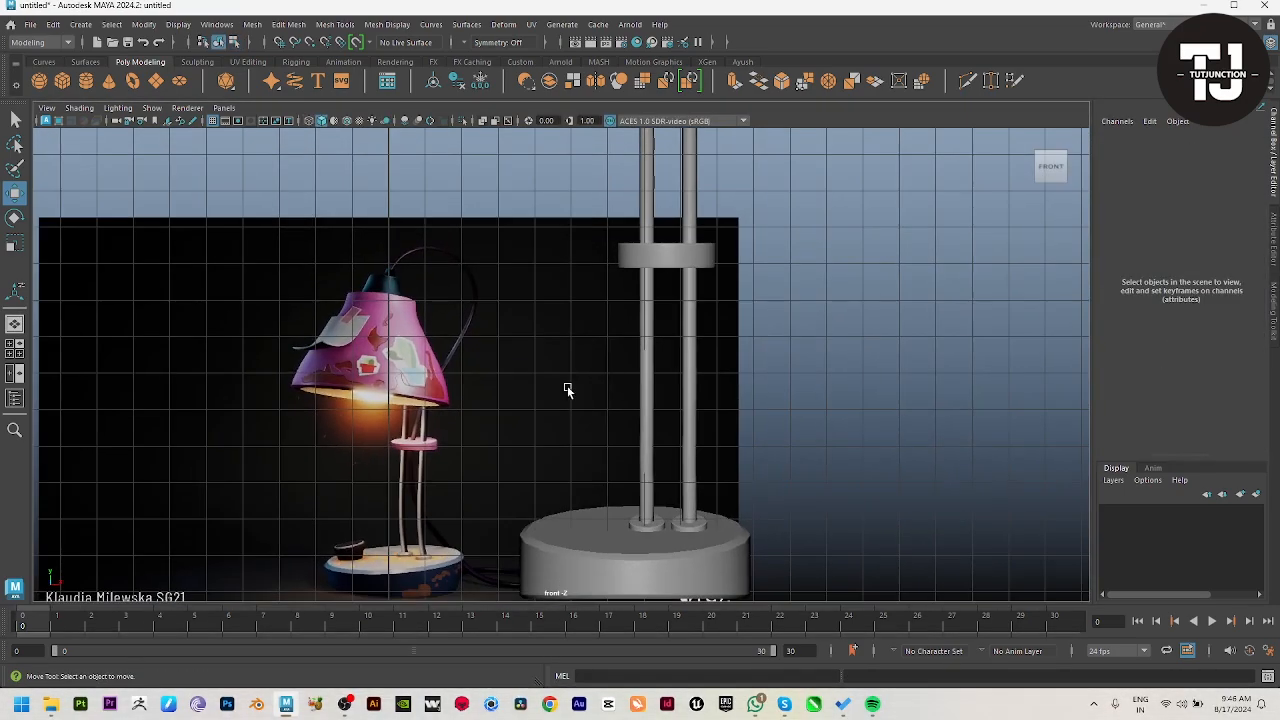
pyautogui.click(62, 80)
pyautogui.press('space')
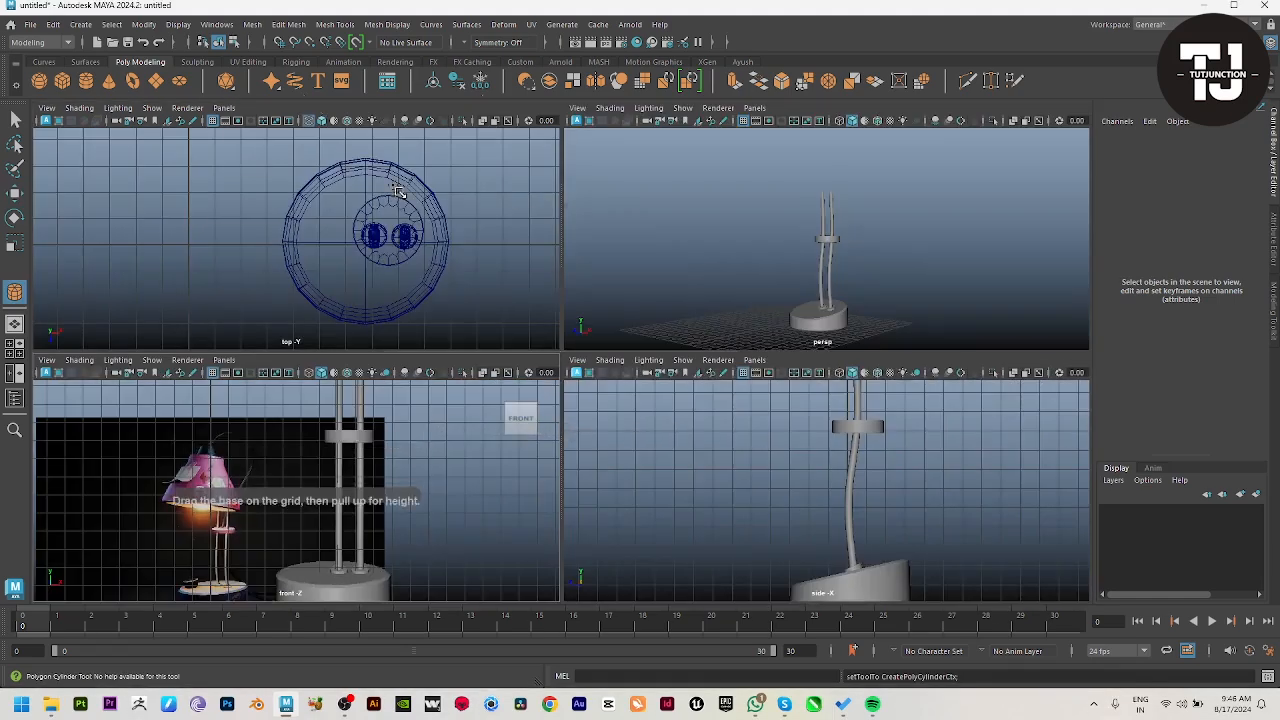
pyautogui.press('space')
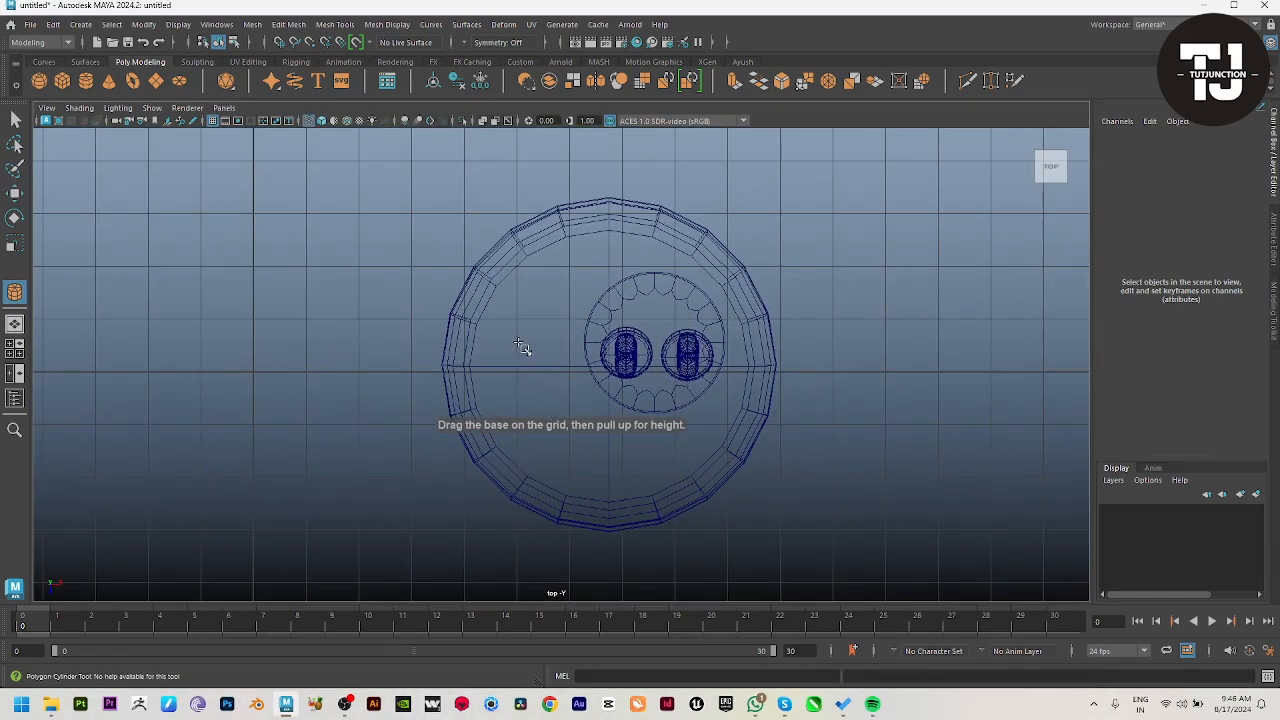
pyautogui.moveTo(610, 374); pyautogui.dragTo(680, 453)
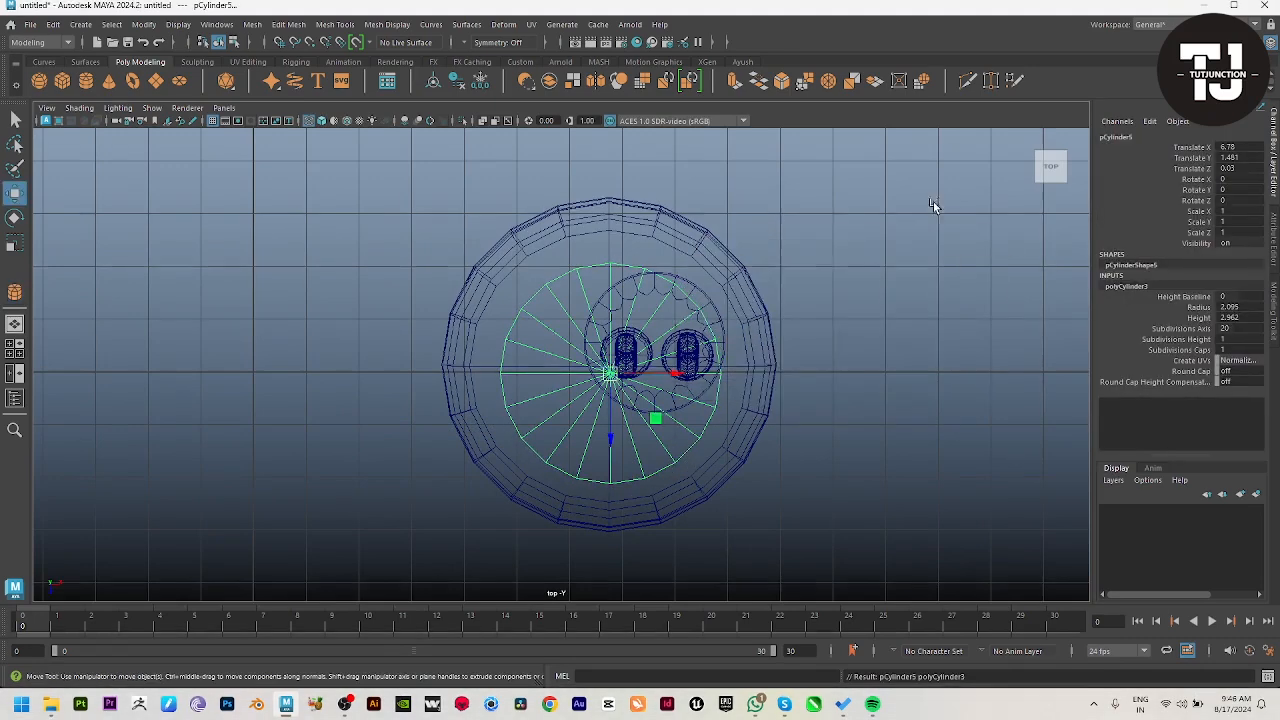
# Step: Set the shade cylinder's cap subdivisions to 0 and raise it above the rods, to about 17.4 in Y
pyautogui.press('space')
pyautogui.press('space')
pyautogui.keyDown('alt'); pyautogui.moveTo(793, 358); pyautogui.dragTo(786, 325); pyautogui.keyUp('alt')
pyautogui.moveTo(549, 452); pyautogui.dragTo(554, 182)
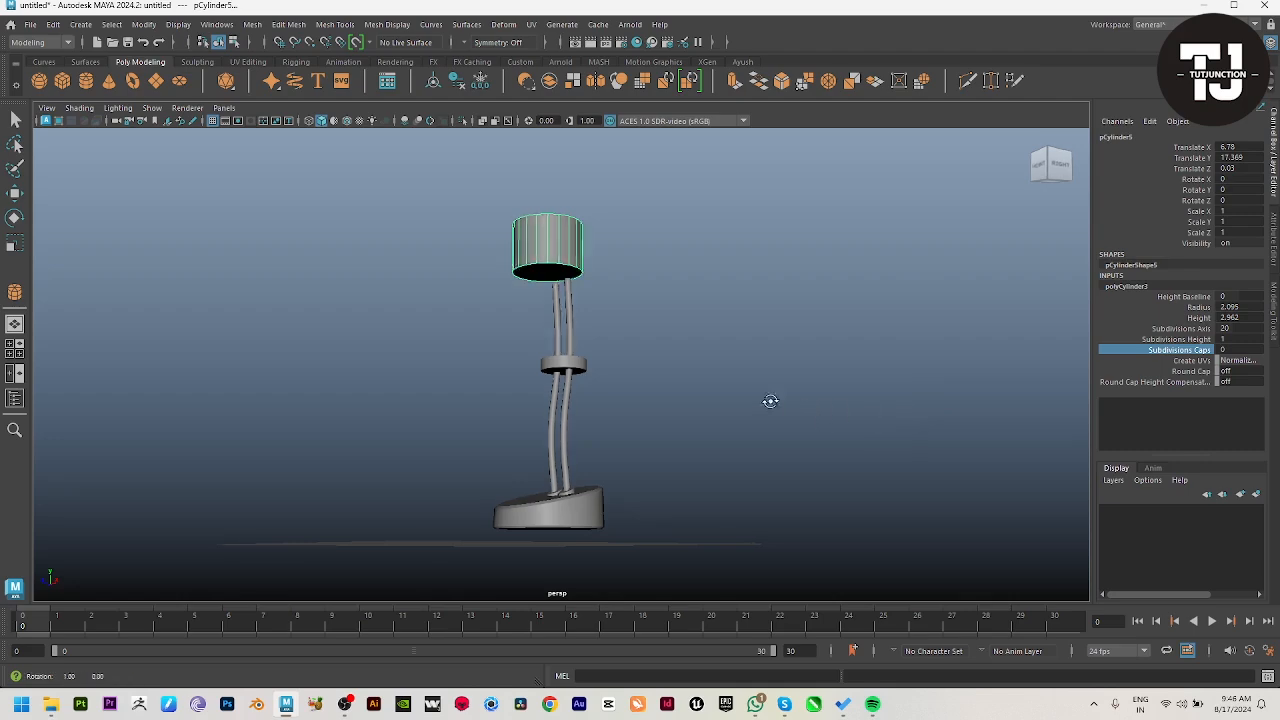
pyautogui.keyDown('alt'); pyautogui.moveTo(770, 401); pyautogui.dragTo(695, 417); pyautogui.keyUp('alt')
# Step: Shift the shade cylinder forward of the rods, to about 2.2 in Z
pyautogui.press('space')
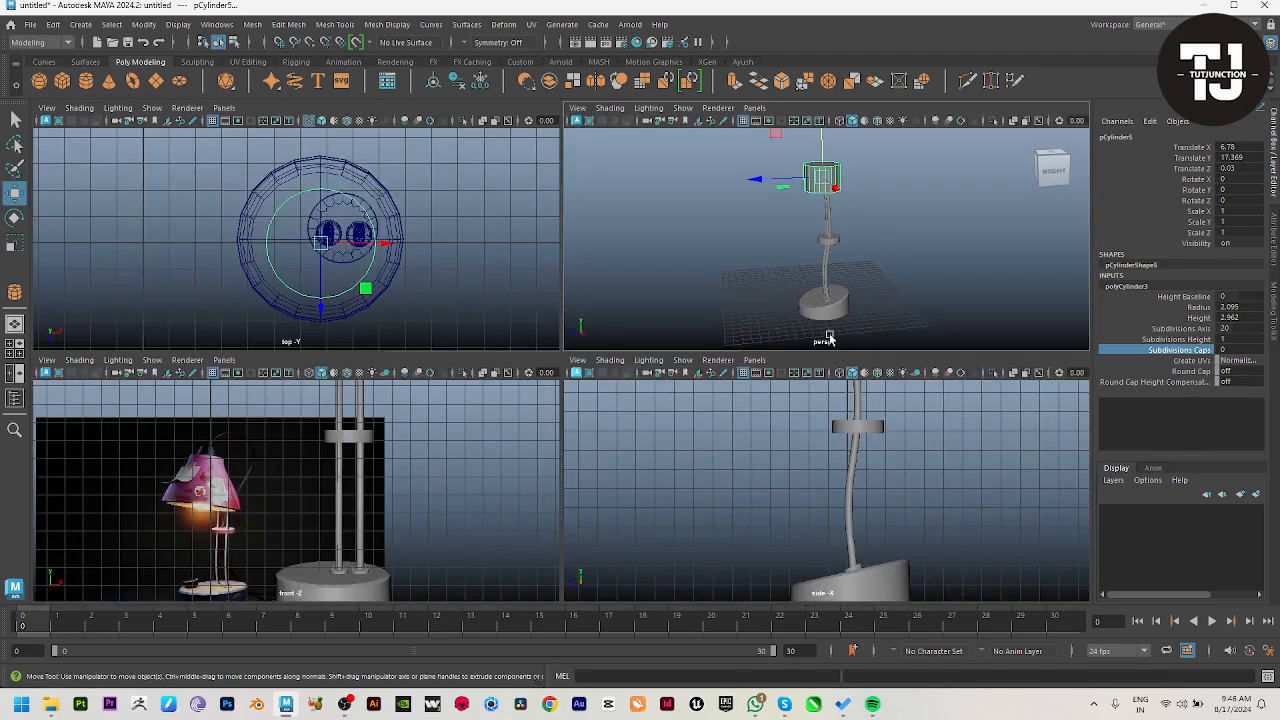
pyautogui.press('space')
pyautogui.keyDown('alt'); pyautogui.moveTo(849, 271); pyautogui.dragTo(755, 230); pyautogui.keyUp('alt')
pyautogui.moveTo(489, 239); pyautogui.dragTo(450, 240)
# Step: Lower the shade's bottom face and scale it outward to flare the cylinder into a cone
pyautogui.moveTo(535, 234); pyautogui.dragTo(534, 290, button='right')
pyautogui.keyDown('alt'); pyautogui.moveTo(532, 305); pyautogui.dragTo(526, 277); pyautogui.keyUp('alt')
pyautogui.click(517, 272)
pyautogui.moveTo(518, 202); pyautogui.dragTo(518, 228)
pyautogui.press('r')
pyautogui.moveTo(520, 292); pyautogui.dragTo(546, 297)
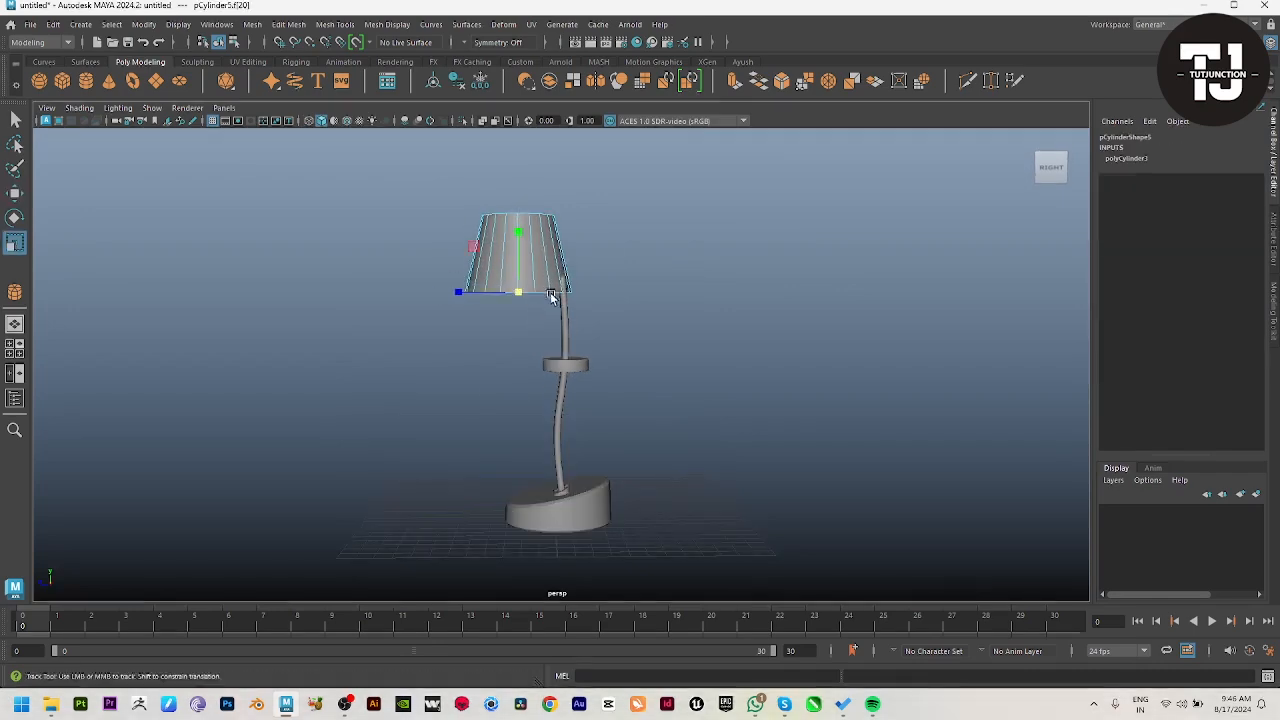
pyautogui.keyDown('alt'); pyautogui.moveTo(551, 291); pyautogui.dragTo(561, 354, button='middle'); pyautogui.keyUp('alt')
pyautogui.press('w')
# Step: Extrude the shade's top face straight upward to form a collar
pyautogui.press('space')
pyautogui.press('space')
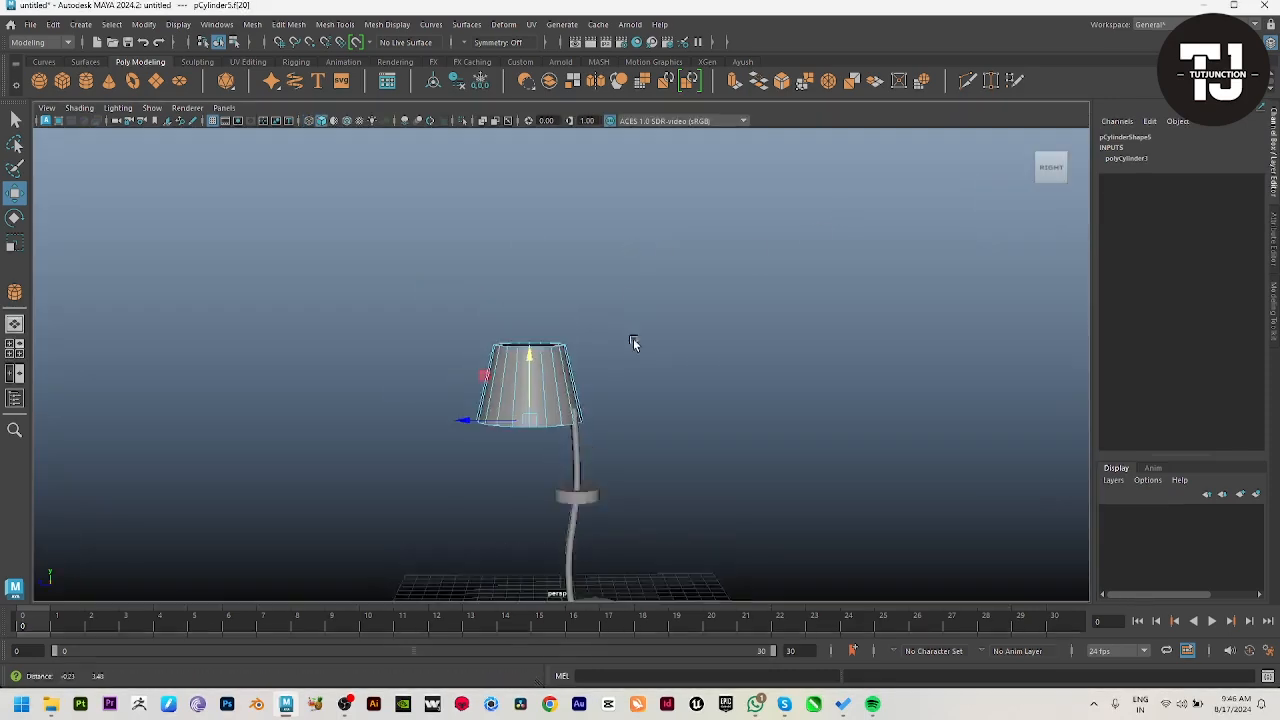
pyautogui.scroll(5, 505, 470)
pyautogui.hotkey('ctrl', 'e')
pyautogui.moveTo(499, 371); pyautogui.dragTo(503, 289)
pyautogui.moveTo(506, 410); pyautogui.dragTo(590, 355, button='right')
pyautogui.click(677, 306)
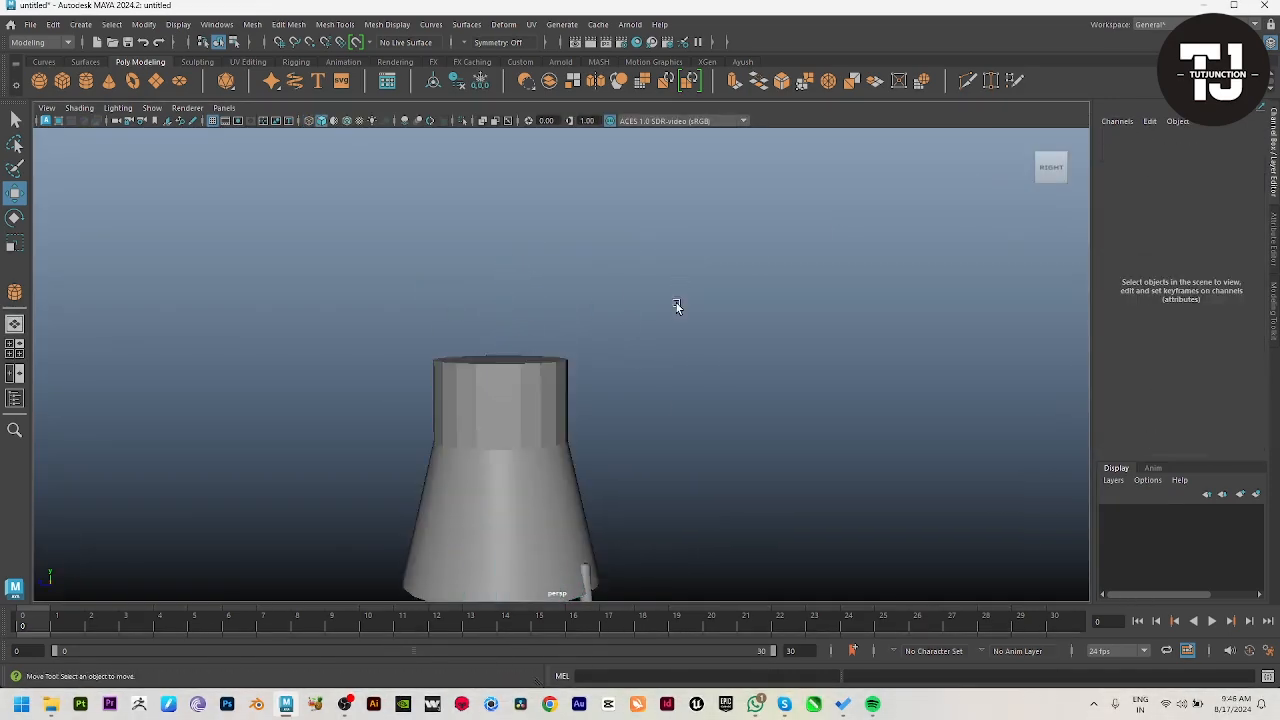
# Step: Insert a horizontal edge loop around the shade's collar and scale it to shape the collar's profile
pyautogui.scroll(2, 700, 500)
pyautogui.keyDown('alt'); pyautogui.moveTo(713, 585); pyautogui.dragTo(763, 460, button='middle'); pyautogui.keyUp('alt')
pyautogui.click(553, 378)
pyautogui.keyDown('shift'); pyautogui.rightClick(715, 236); pyautogui.keyUp('shift')
pyautogui.keyDown('shift'); pyautogui.moveTo(715, 236); pyautogui.dragTo(630, 256, button='right'); pyautogui.keyUp('shift')
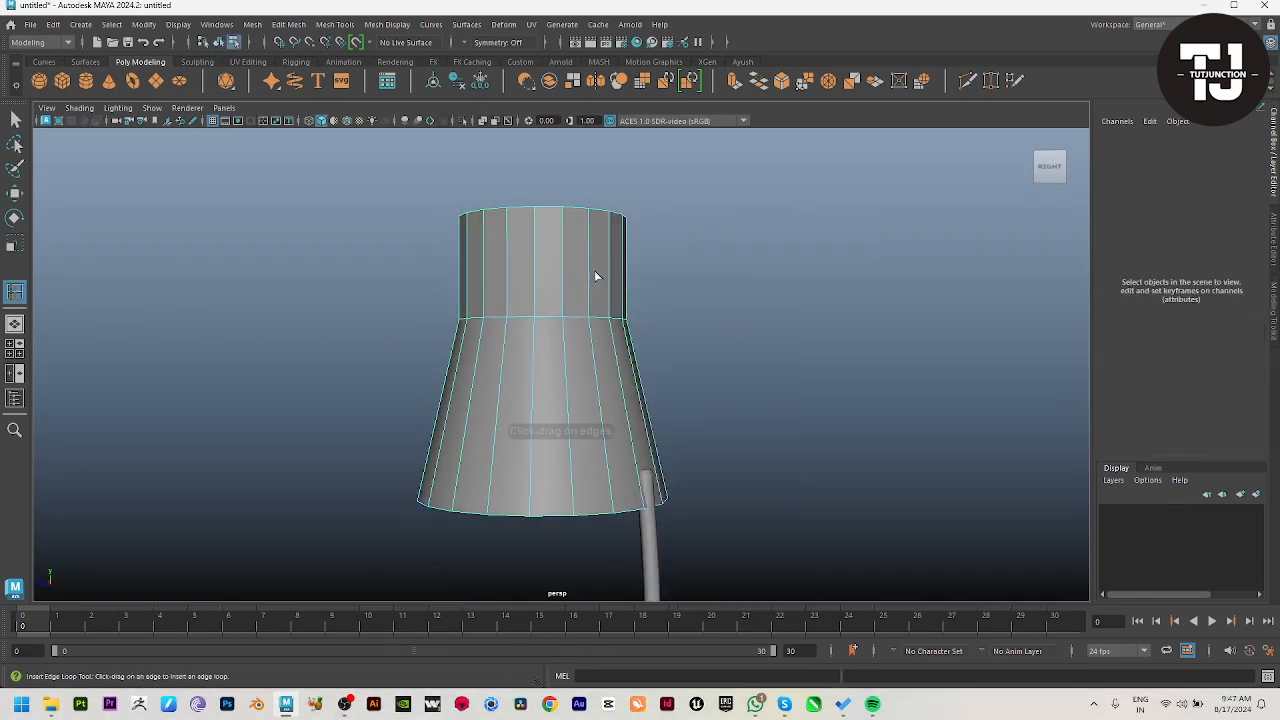
pyautogui.moveTo(560, 266)
pyautogui.mouseDown()
pyautogui.moveTo(565, 253)
pyautogui.moveTo(530, 273)
pyautogui.moveTo(540, 270)
pyautogui.mouseUp()
pyautogui.click(561, 284)
pyautogui.press('w')
pyautogui.press('r')
pyautogui.moveTo(618, 313); pyautogui.dragTo(660, 280, button='right')
pyautogui.click(328, 431)
# Step: Extrude the shade's bottom face and scale it inward to about 0.91 to form the rim
pyautogui.scroll(-5, 328, 431)
pyautogui.keyDown('alt'); pyautogui.moveTo(328, 431); pyautogui.dragTo(491, 374); pyautogui.keyUp('alt')
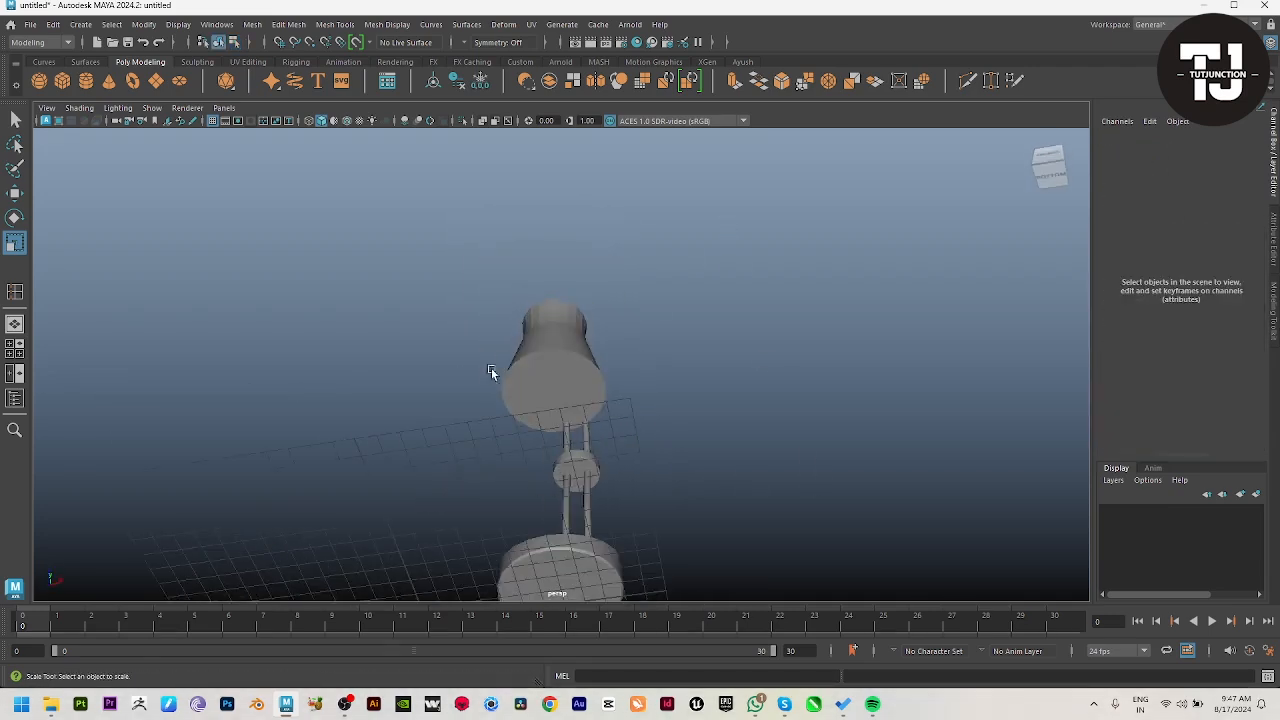
pyautogui.click(524, 381)
pyautogui.moveTo(524, 381); pyautogui.dragTo(525, 440, button='right')
pyautogui.click(560, 401)
pyautogui.keyDown('shift'); pyautogui.moveTo(697, 345); pyautogui.dragTo(695, 400, button='right'); pyautogui.keyUp('shift')
pyautogui.moveTo(554, 391); pyautogui.dragTo(543, 388)
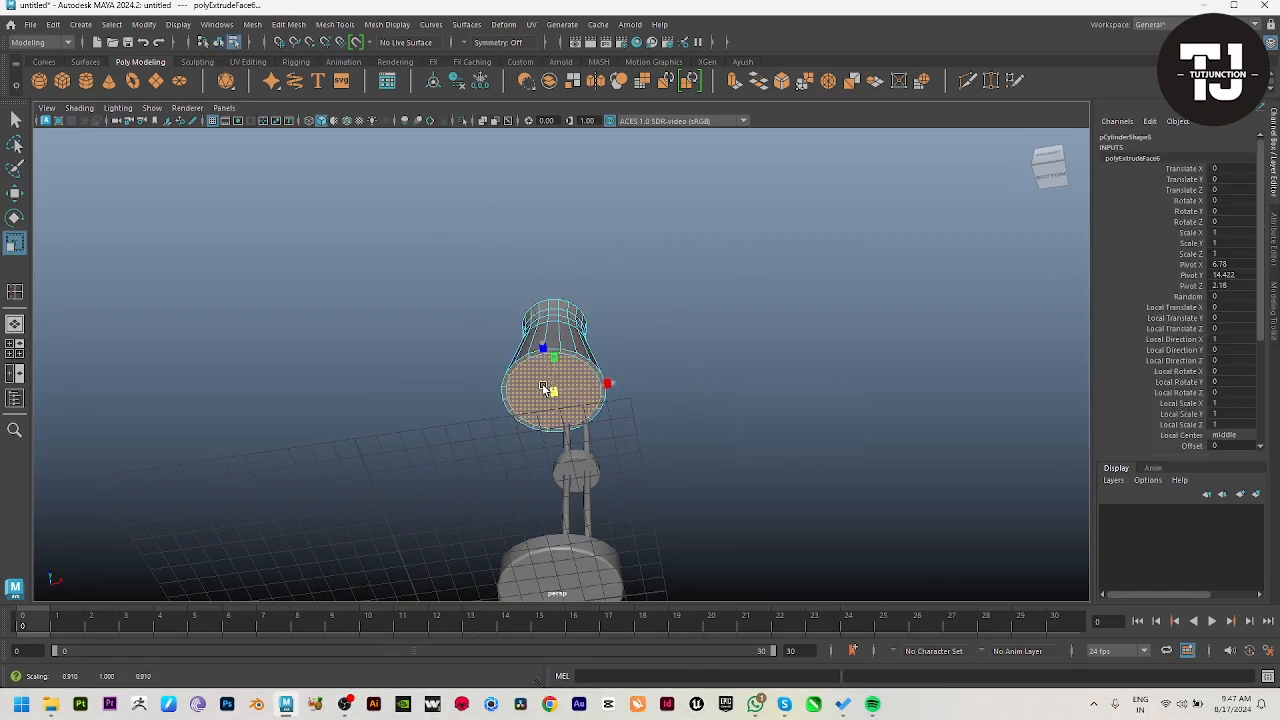
# Step: Hollow the shade by extruding the inner bottom face upward in stages, scaling it inward to follow the walls
pyautogui.keyDown('shift'); pyautogui.moveTo(645, 319); pyautogui.dragTo(642, 374, button='right'); pyautogui.keyUp('shift')
pyautogui.keyDown('alt'); pyautogui.moveTo(638, 378); pyautogui.dragTo(535, 360); pyautogui.keyUp('alt')
pyautogui.press('r')
pyautogui.hotkey('ctrl', 'e')
pyautogui.press('w')
pyautogui.hotkey('ctrl', 'e')
pyautogui.press('r')
pyautogui.scroll(5, 400, 337)
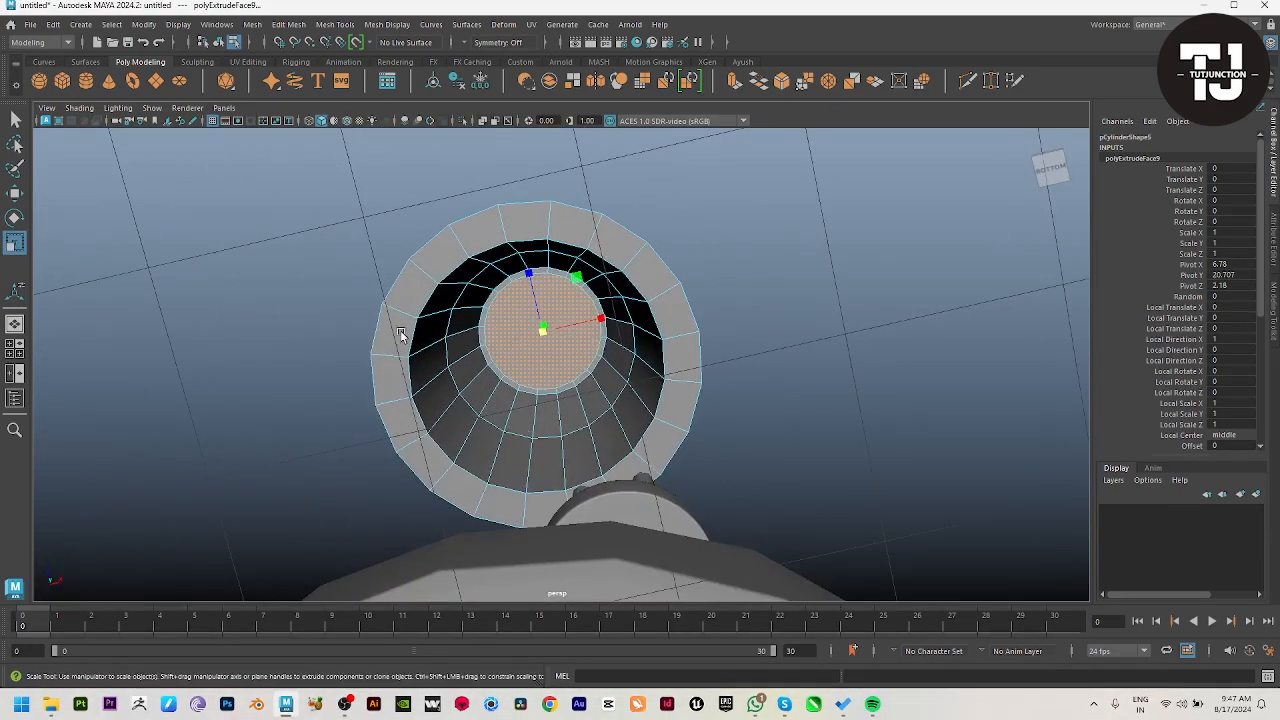
# Step: Bevel the edge loop around the inner top face inside the shade with a fraction of about 0.3
pyautogui.keyDown('alt'); pyautogui.moveTo(400, 337); pyautogui.dragTo(469, 403); pyautogui.keyUp('alt')
pyautogui.scroll(5, 455, 398)
pyautogui.moveTo(450, 396); pyautogui.dragTo(446, 340, button='right')
pyautogui.doubleClick(415, 268)
pyautogui.keyDown('shift'); pyautogui.moveTo(488, 265); pyautogui.dragTo(539, 267, button='right'); pyautogui.keyUp('shift')
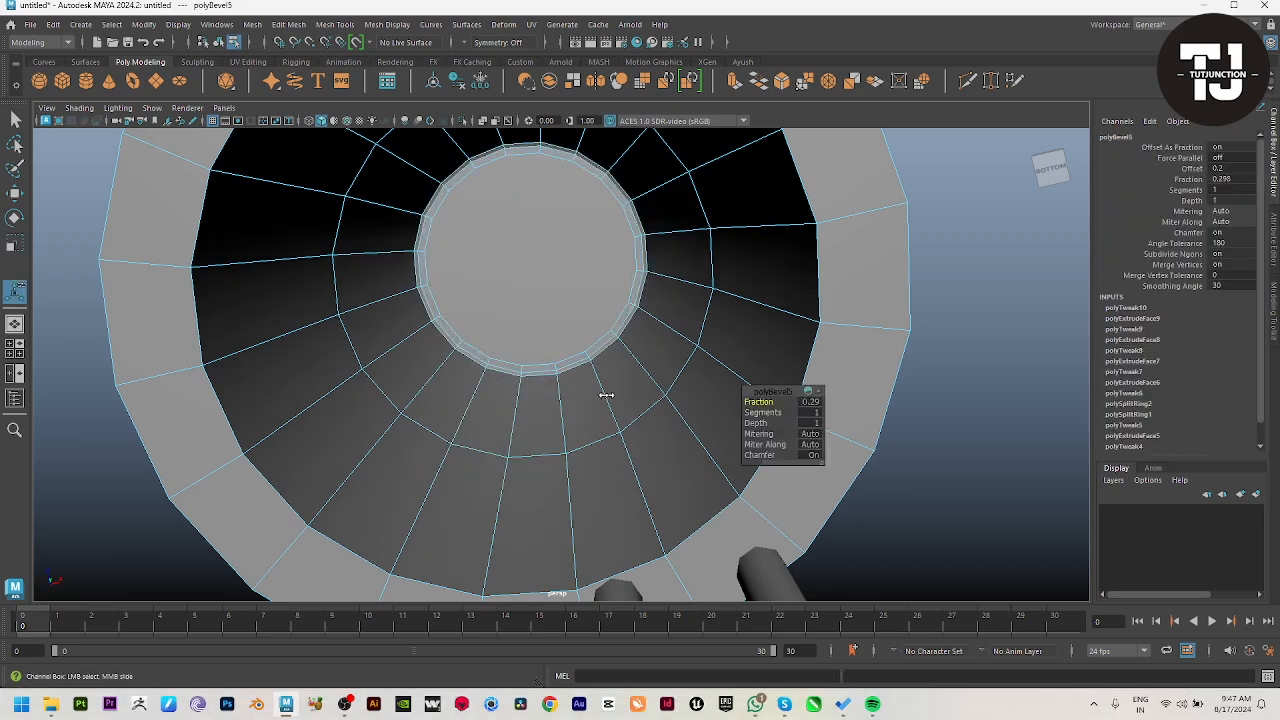
# Step: Decline the incoming call and bevel the shade rim's inner and outer edge loops with a fraction of about 0.067
pyautogui.click(200, 308)
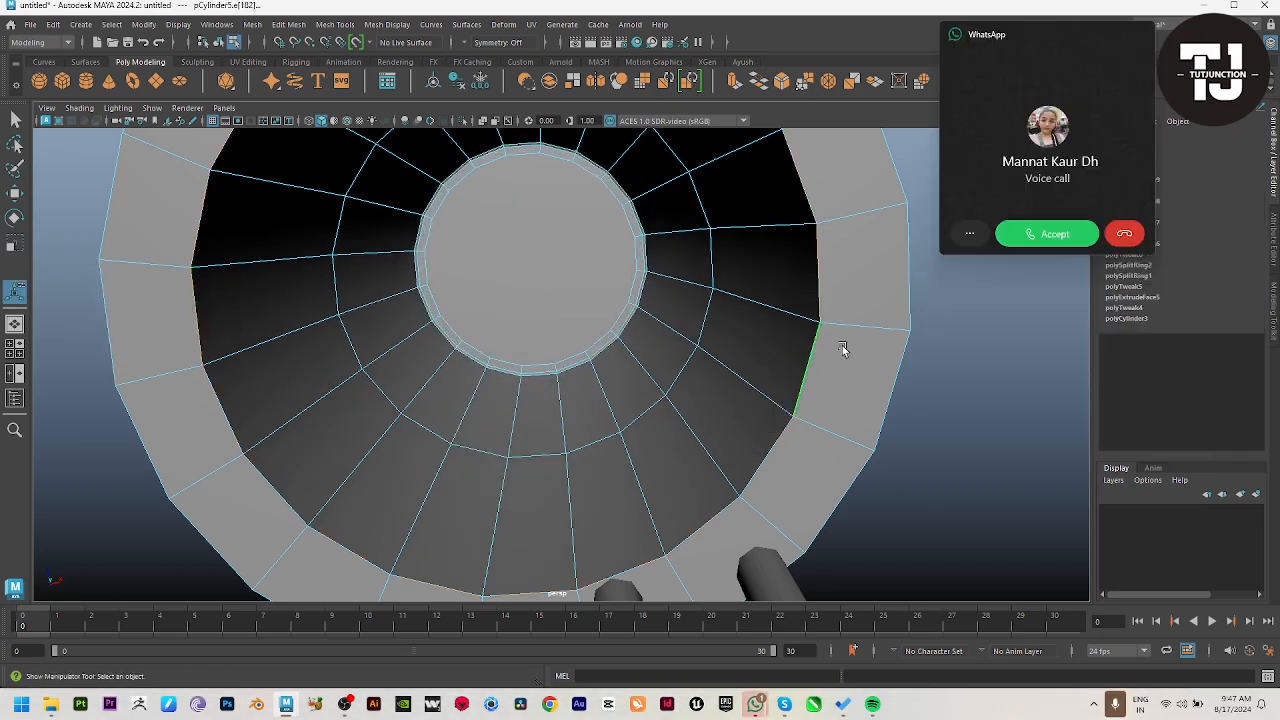
pyautogui.click(1128, 236)
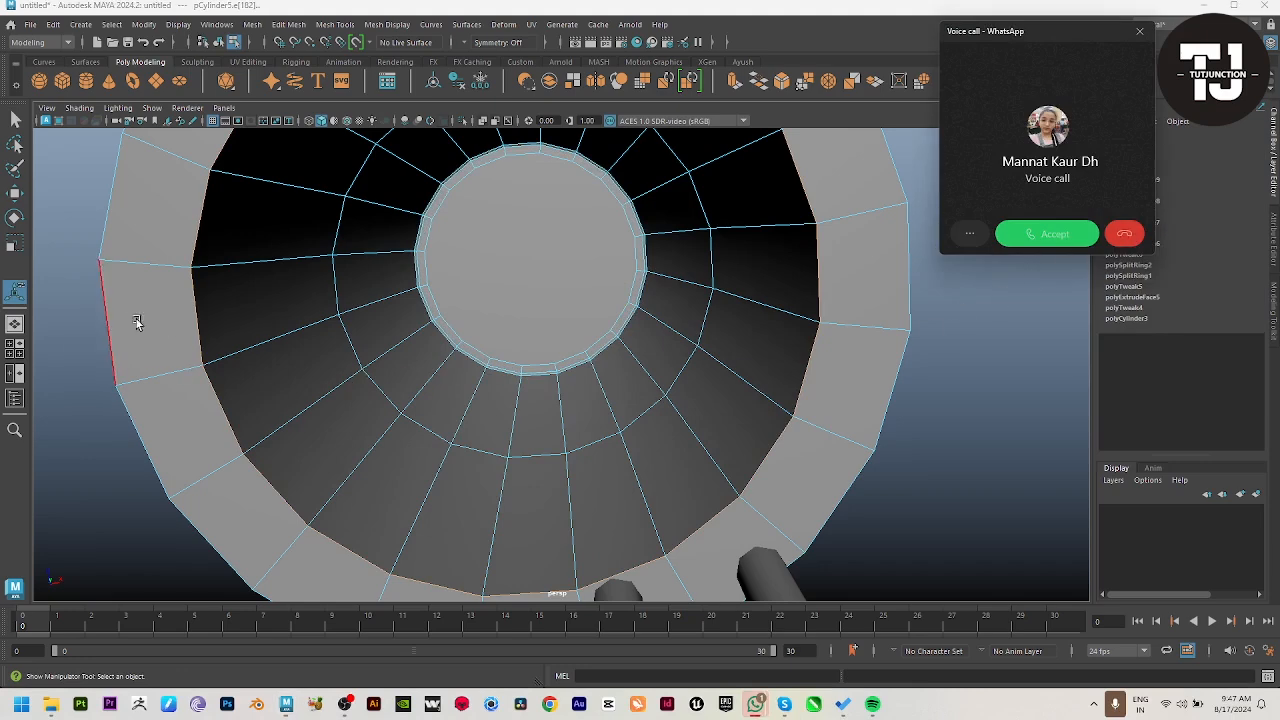
pyautogui.keyDown('shift'); pyautogui.moveTo(374, 297); pyautogui.dragTo(432, 292, button='right'); pyautogui.keyUp('shift')
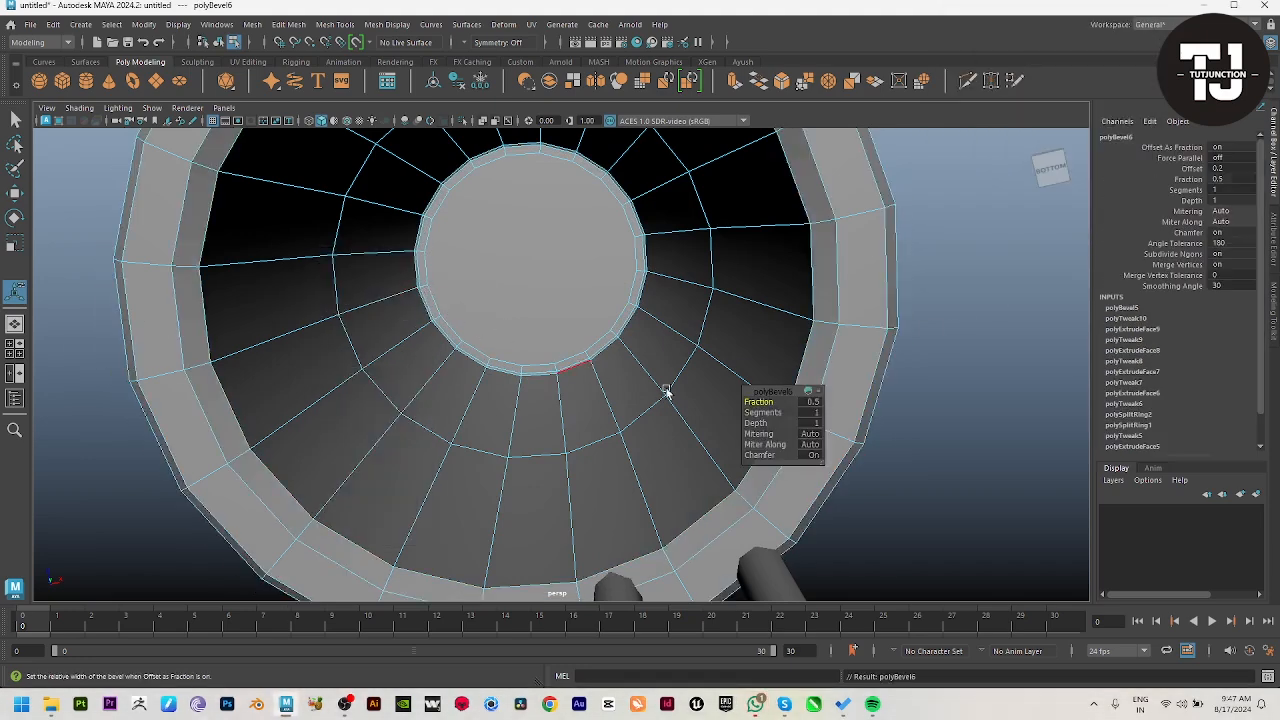
pyautogui.moveTo(762, 402); pyautogui.dragTo(480, 412)
# Step: Preview the shade with smooth mesh display from several sides and return it to the unsmoothed display
pyautogui.scroll(-6, 588, 366)
pyautogui.keyDown('alt'); pyautogui.moveTo(492, 368); pyautogui.dragTo(491, 443); pyautogui.keyUp('alt')
pyautogui.press('w')
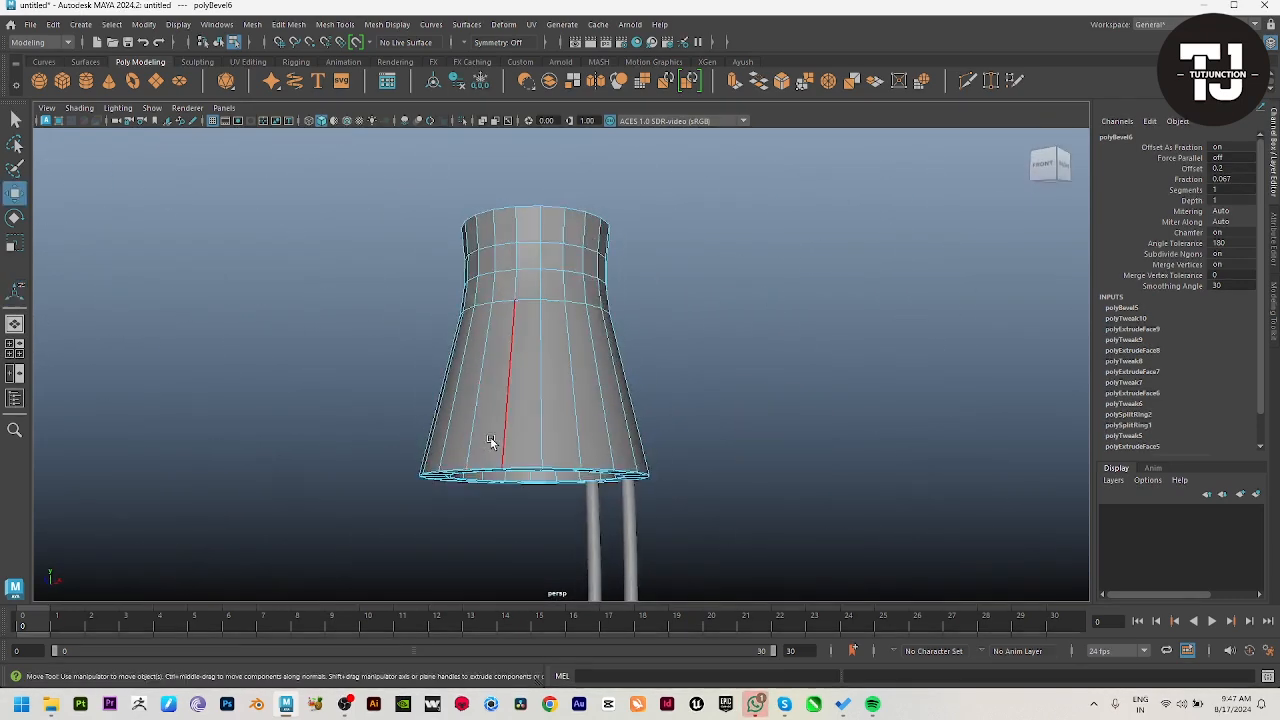
pyautogui.press('3')
pyautogui.moveTo(491, 443); pyautogui.dragTo(590, 385, button='right')
pyautogui.click(709, 322)
pyautogui.keyDown('alt'); pyautogui.moveTo(702, 378); pyautogui.dragTo(645, 420); pyautogui.keyUp('alt')
pyautogui.click(535, 340)
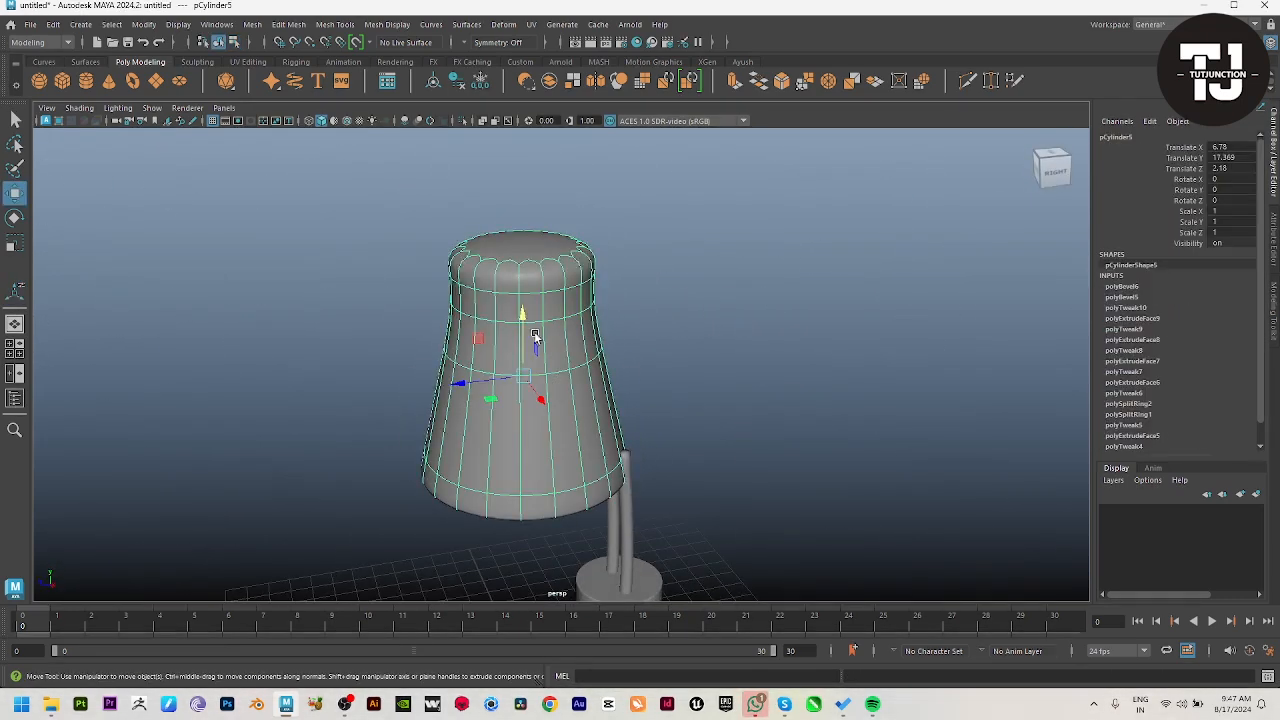
pyautogui.press('1')
# Step: Extrude the shade's top face and scale it slightly inward to leave a narrow border ring
pyautogui.keyDown('alt'); pyautogui.moveTo(535, 340); pyautogui.dragTo(552, 366); pyautogui.keyUp('alt')
pyautogui.moveTo(521, 280); pyautogui.dragTo(519, 321, button='right')
pyautogui.click(519, 320)
pyautogui.press('space')
pyautogui.press('space')
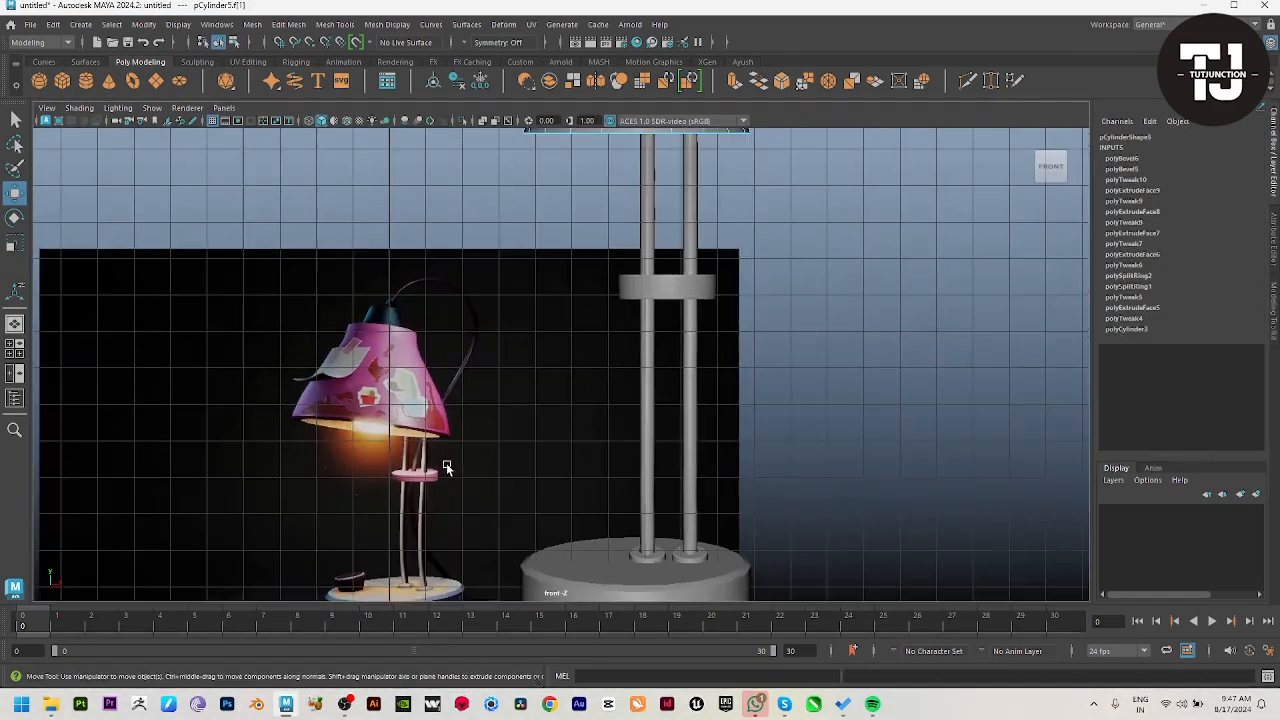
pyautogui.press('space')
pyautogui.press('space')
pyautogui.hotkey('ctrl', 'e')
pyautogui.press('r')
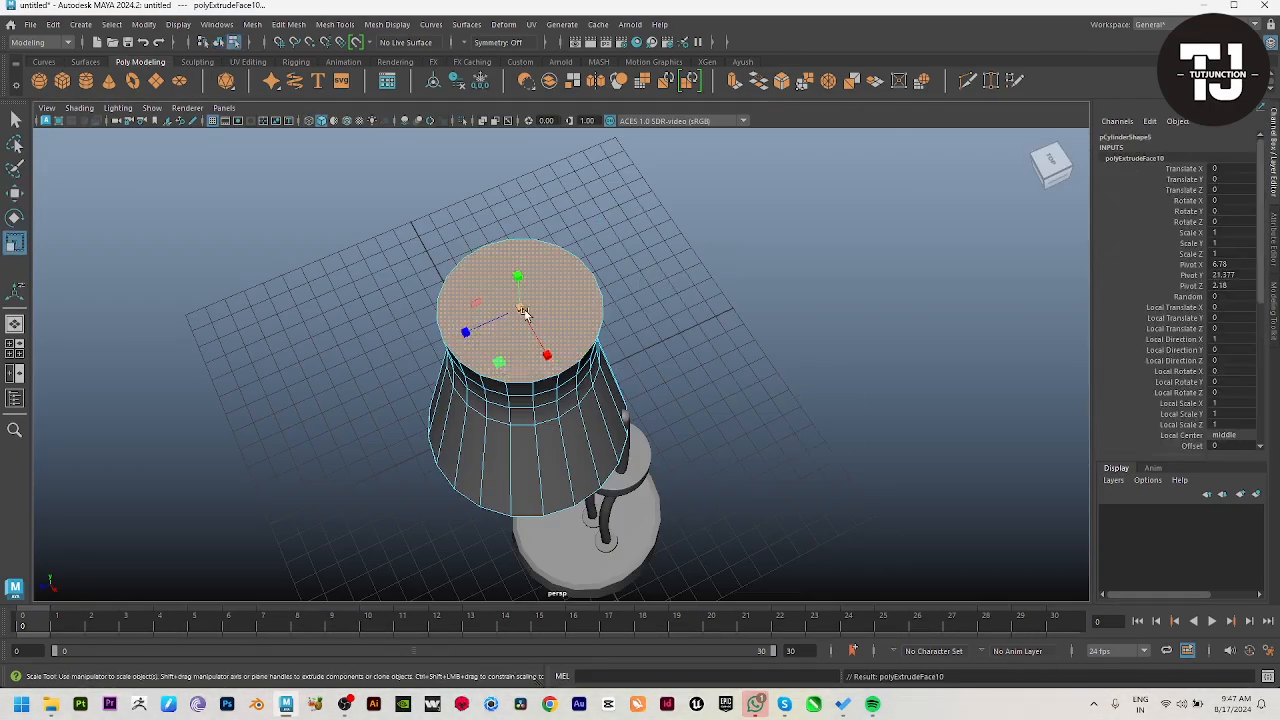
pyautogui.keyDown('alt'); pyautogui.moveTo(572, 475); pyautogui.dragTo(606, 337); pyautogui.keyUp('alt')
pyautogui.scroll(5, 600, 325)
pyautogui.keyDown('alt'); pyautogui.moveTo(552, 245); pyautogui.dragTo(569, 449, button='middle'); pyautogui.keyUp('alt')
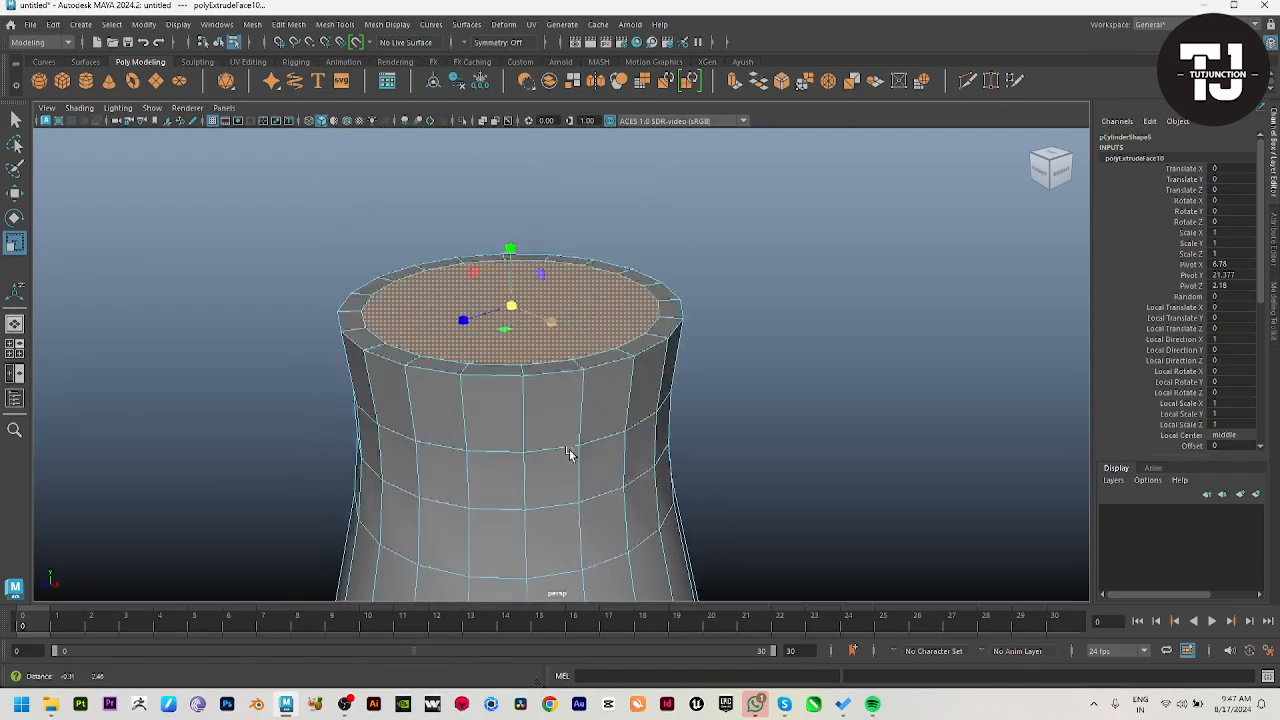
# Step: Bevel the outer edge loop of the shade's top with a narrow fraction of about 0.08
pyautogui.scroll(5, 565, 452)
pyautogui.moveTo(517, 508); pyautogui.dragTo(499, 410, button='right')
pyautogui.doubleClick(499, 410)
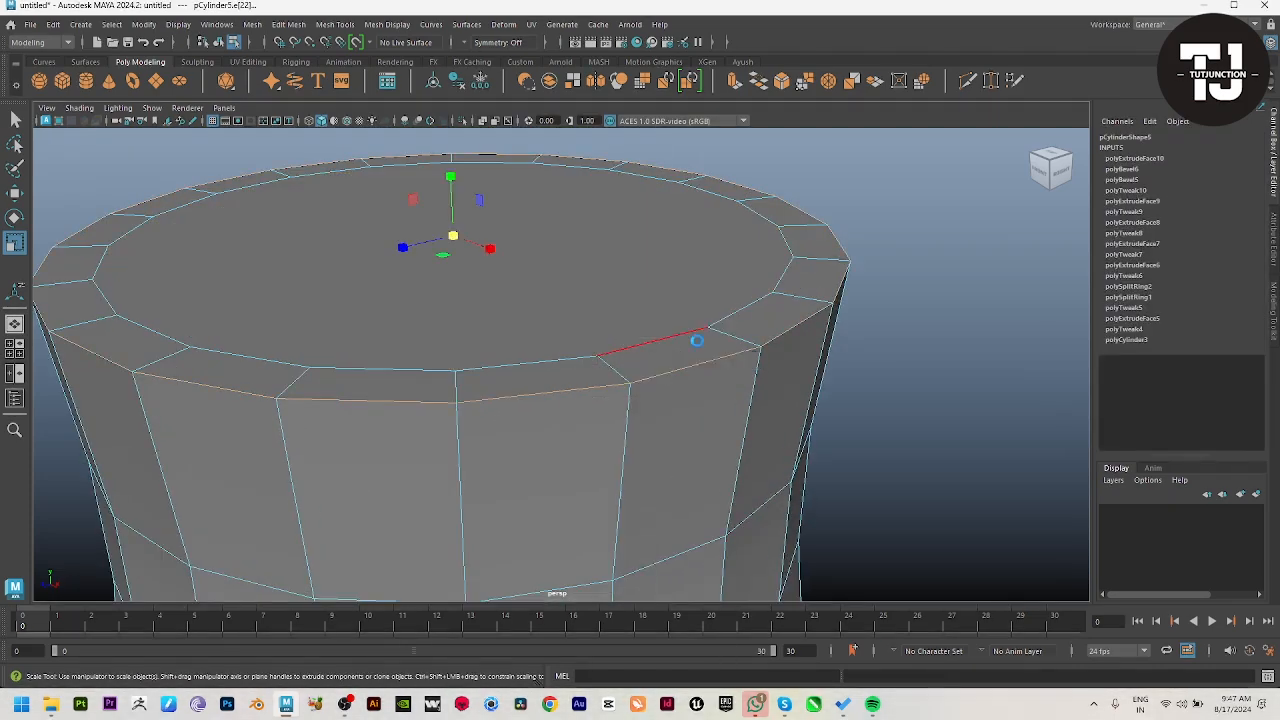
pyautogui.hotkey('ctrl', 'b')
pyautogui.moveTo(765, 402); pyautogui.dragTo(705, 403)
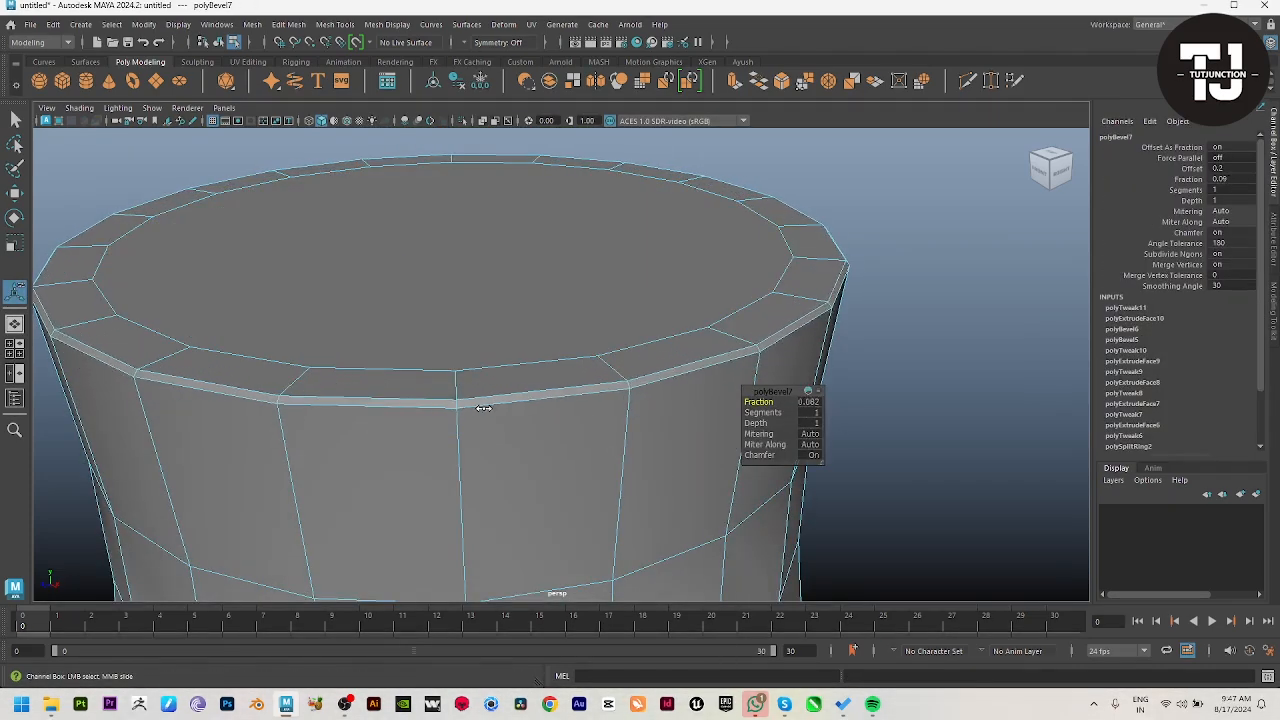
pyautogui.press('w')
# Step: Turn on smooth mesh display for the shade and check its shape against the rods
pyautogui.press('3')
pyautogui.moveTo(600, 484); pyautogui.dragTo(682, 430, button='right')
pyautogui.click(818, 443)
pyautogui.scroll(-8, 818, 443)
pyautogui.keyDown('alt'); pyautogui.moveTo(818, 443); pyautogui.dragTo(576, 427); pyautogui.keyUp('alt')
pyautogui.scroll(-2, 232, 303)
pyautogui.click(570, 432)
pyautogui.scroll(-2, 517, 466)
pyautogui.keyDown('alt'); pyautogui.moveTo(517, 466); pyautogui.dragTo(567, 430); pyautogui.keyUp('alt')
pyautogui.moveTo(567, 430); pyautogui.dragTo(465, 424, button='right')
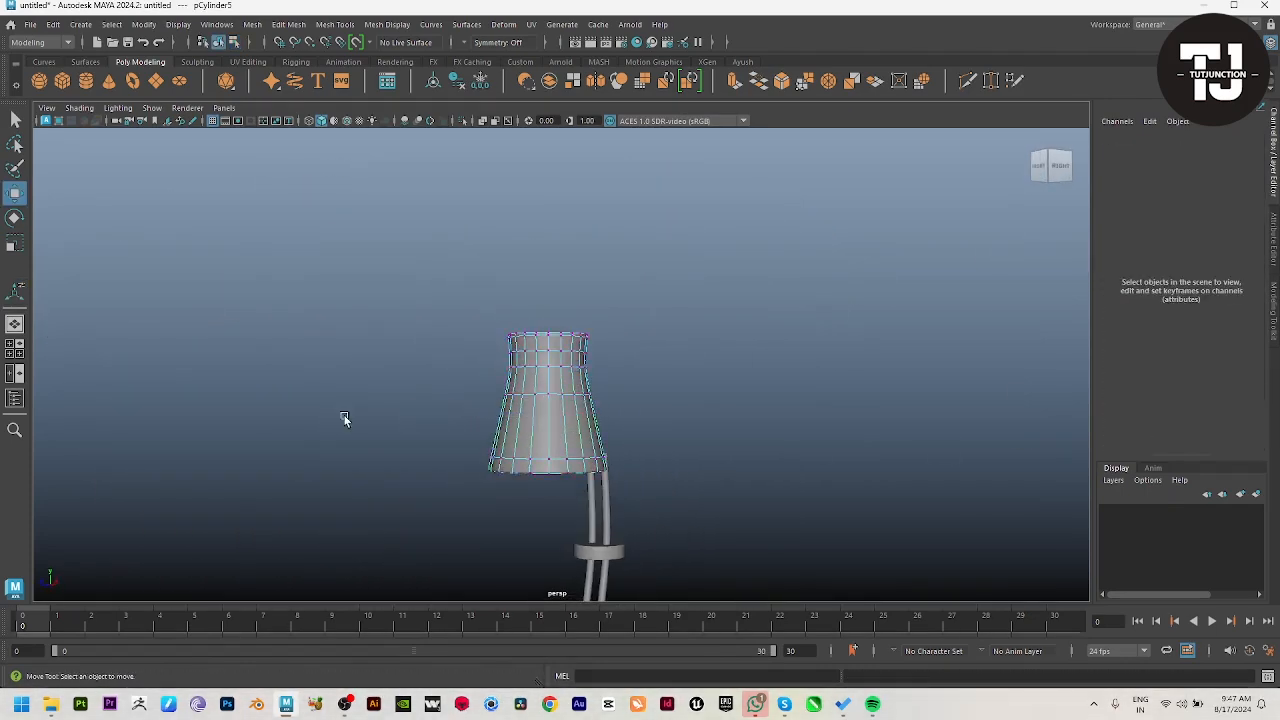
# Step: Rotate the whole shade to tilt it, to about -17.2 in X, 0.1 in Y and -3.5 in Z
pyautogui.moveTo(374, 435); pyautogui.dragTo(659, 527)
pyautogui.moveTo(550, 409); pyautogui.dragTo(556, 377)
pyautogui.moveTo(591, 374); pyautogui.dragTo(650, 332, button='right')
pyautogui.click(650, 332)
pyautogui.keyDown('alt'); pyautogui.moveTo(645, 345); pyautogui.dragTo(594, 366); pyautogui.keyUp('alt')
pyautogui.click(565, 378)
pyautogui.press('e')
pyautogui.press('w')
pyautogui.keyDown('alt'); pyautogui.moveTo(725, 446); pyautogui.dragTo(617, 467); pyautogui.keyUp('alt')
# Step: Compare the shade with the reference image and scale it up uniformly to about 1.215
pyautogui.press('space')
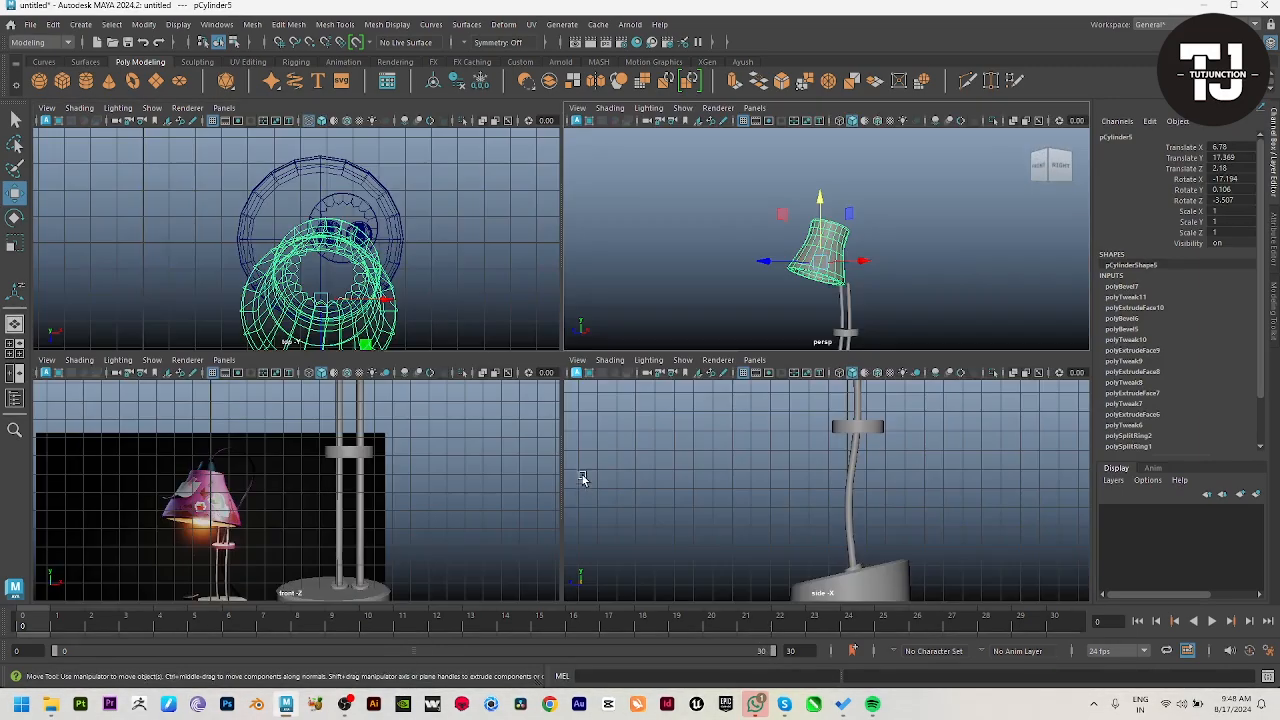
pyautogui.press('space')
pyautogui.moveTo(541, 414); pyautogui.dragTo(575, 427)
pyautogui.keyDown('alt'); pyautogui.moveTo(575, 427); pyautogui.dragTo(515, 460); pyautogui.keyUp('alt')
pyautogui.scroll(-3, 515, 460)
pyautogui.keyDown('alt'); pyautogui.moveTo(515, 460); pyautogui.dragTo(488, 350, button='middle'); pyautogui.keyUp('alt')
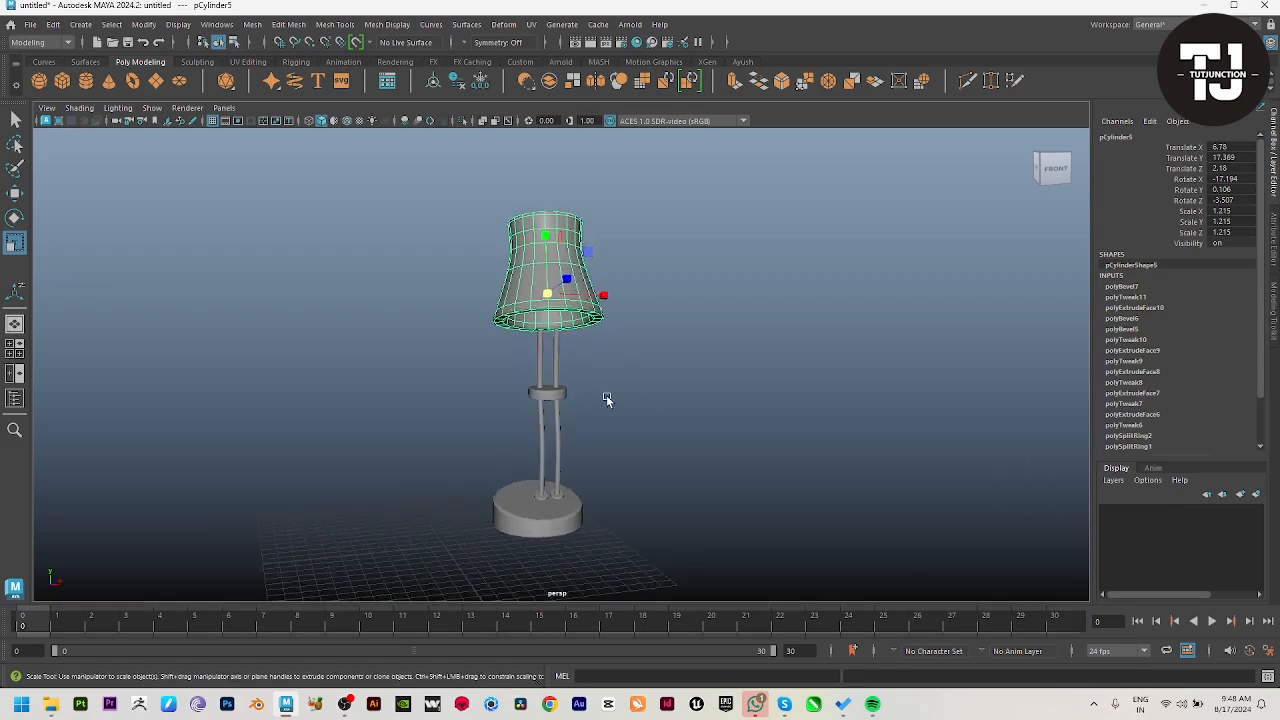
# Step: Lower the shade to about 15.311 in Y and shift it sideways to about 7.917 in X to fit the rods
pyautogui.keyDown('alt'); pyautogui.moveTo(606, 397); pyautogui.dragTo(487, 402); pyautogui.keyUp('alt')
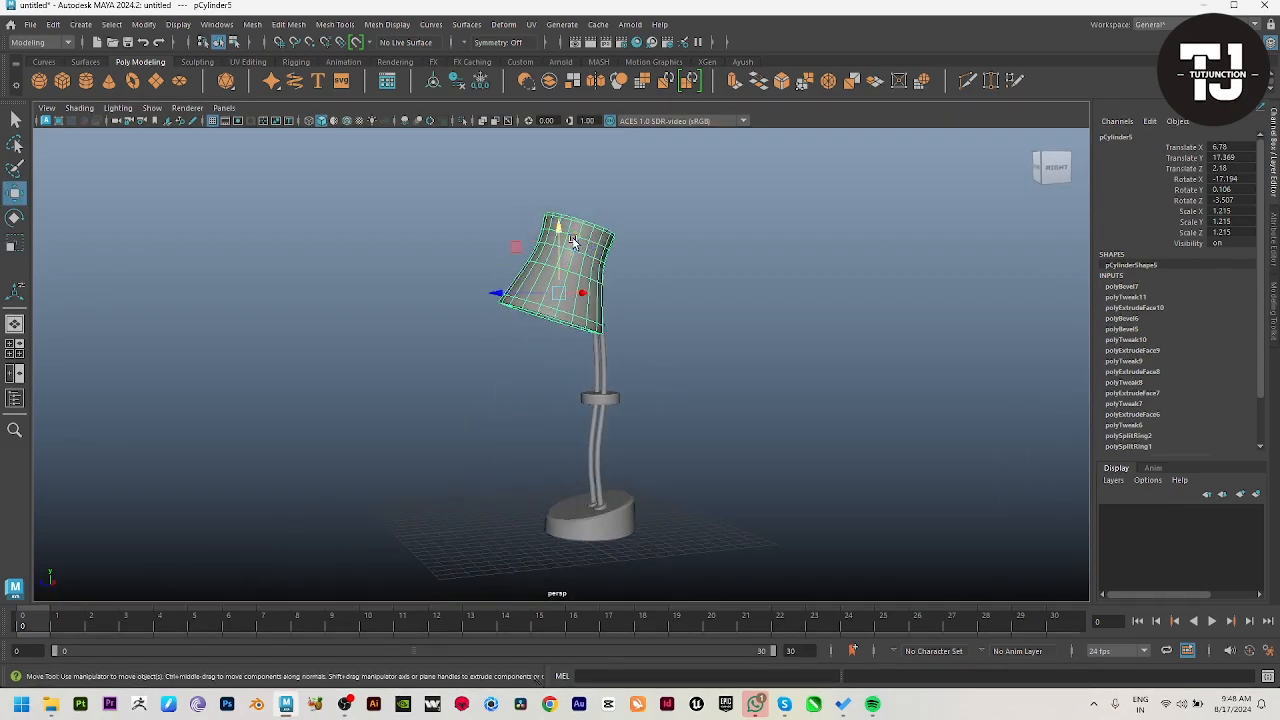
pyautogui.moveTo(573, 242); pyautogui.dragTo(573, 272)
pyautogui.press('space')
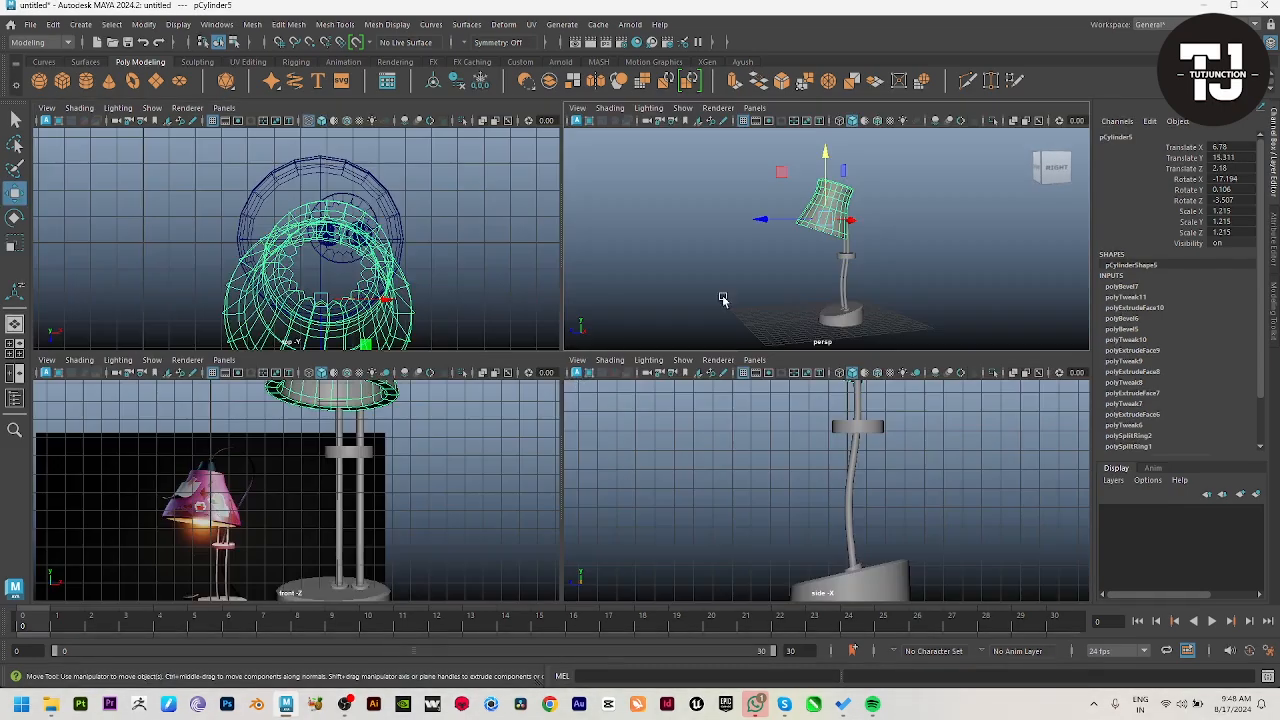
pyautogui.press('space')
pyautogui.scroll(5, 878, 280)
pyautogui.keyDown('alt'); pyautogui.moveTo(858, 523); pyautogui.dragTo(627, 485); pyautogui.keyUp('alt')
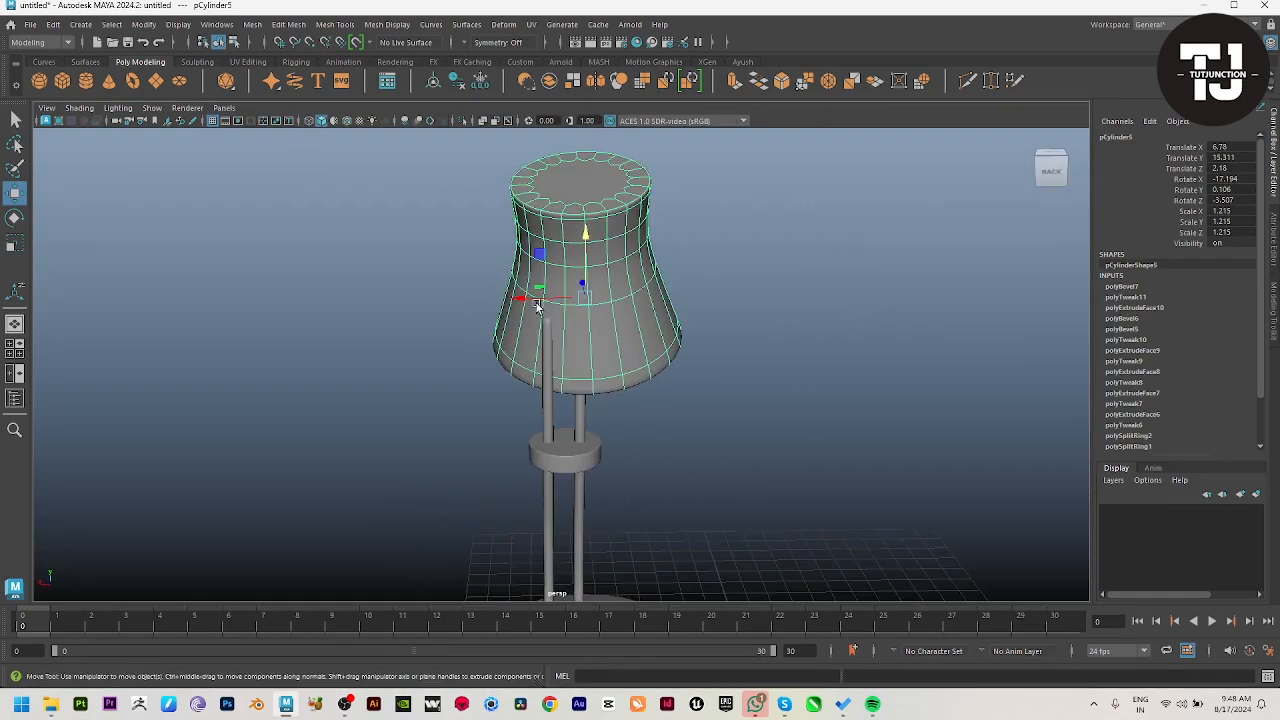
pyautogui.moveTo(537, 307); pyautogui.dragTo(722, 276)
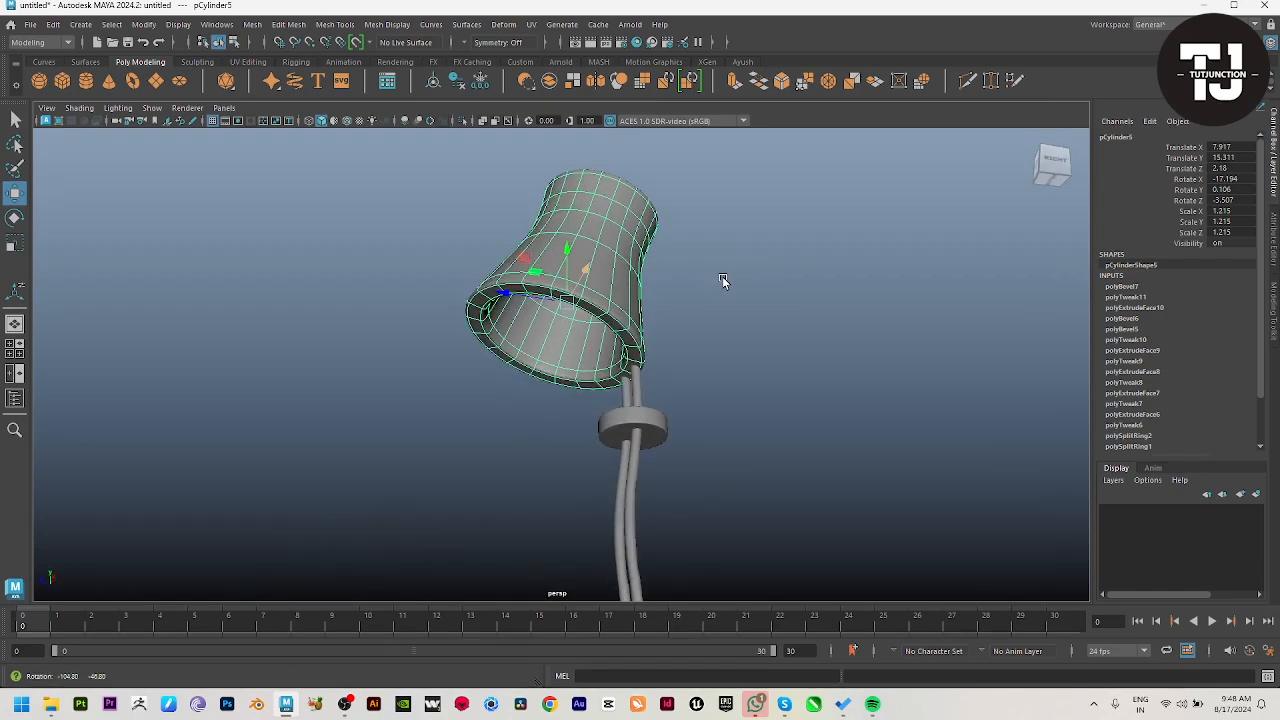
# Step: Select the tip vertices of one rod poking into the shade and try to adjust them with soft selection
pyautogui.scroll(6, 722, 276)
pyautogui.keyDown('alt'); pyautogui.moveTo(800, 557); pyautogui.dragTo(850, 545); pyautogui.keyUp('alt')
pyautogui.keyDown('alt'); pyautogui.moveTo(685, 490); pyautogui.dragTo(769, 502); pyautogui.keyUp('alt')
pyautogui.scroll(2, 769, 502)
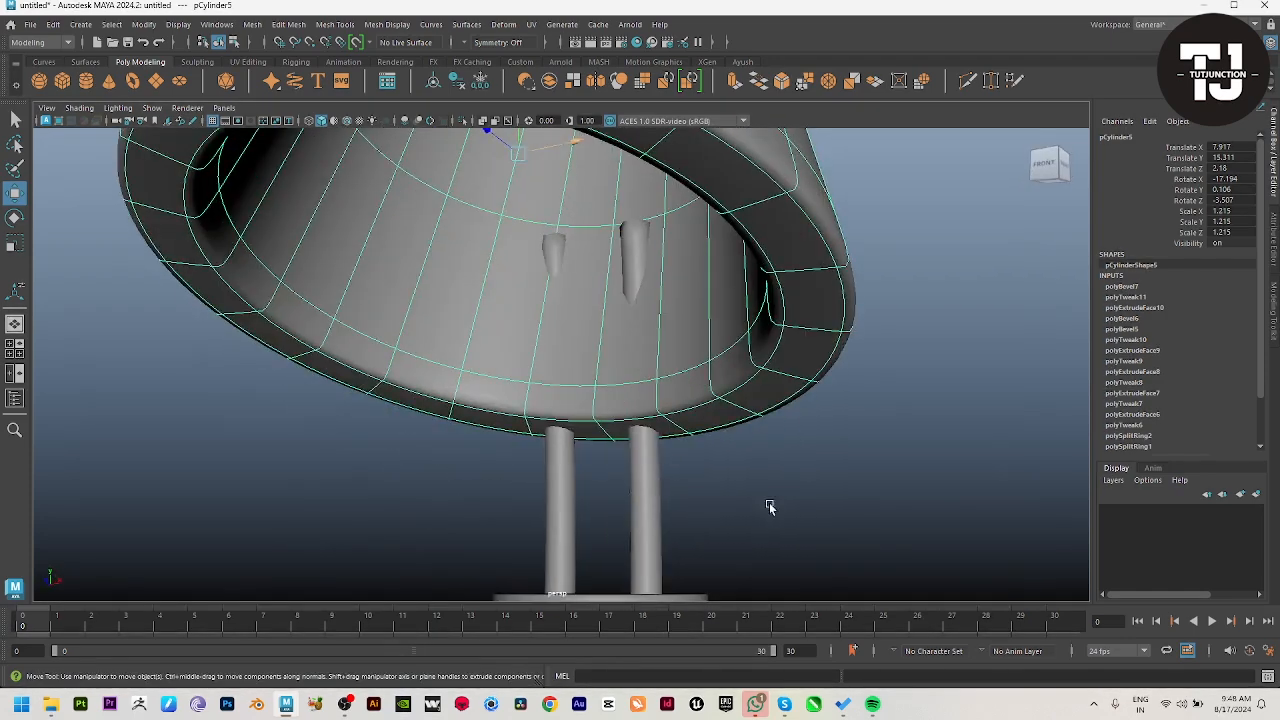
pyautogui.click(632, 261)
pyautogui.moveTo(524, 182); pyautogui.dragTo(656, 253)
pyautogui.press('b')
pyautogui.hotkey('ctrl', 'z')
pyautogui.press('b')
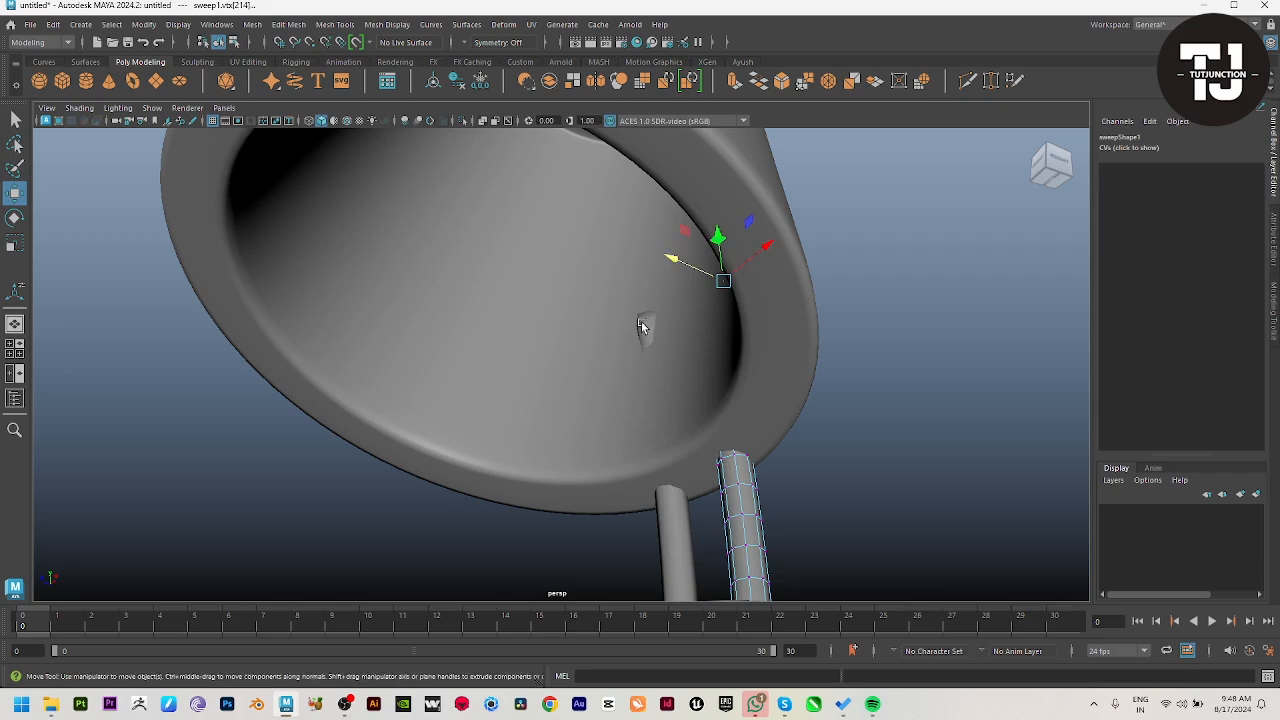
# Step: Try to move and scale down the other rod's tip vertices so the end hides in the shade wall
pyautogui.moveTo(551, 277); pyautogui.dragTo(774, 363)
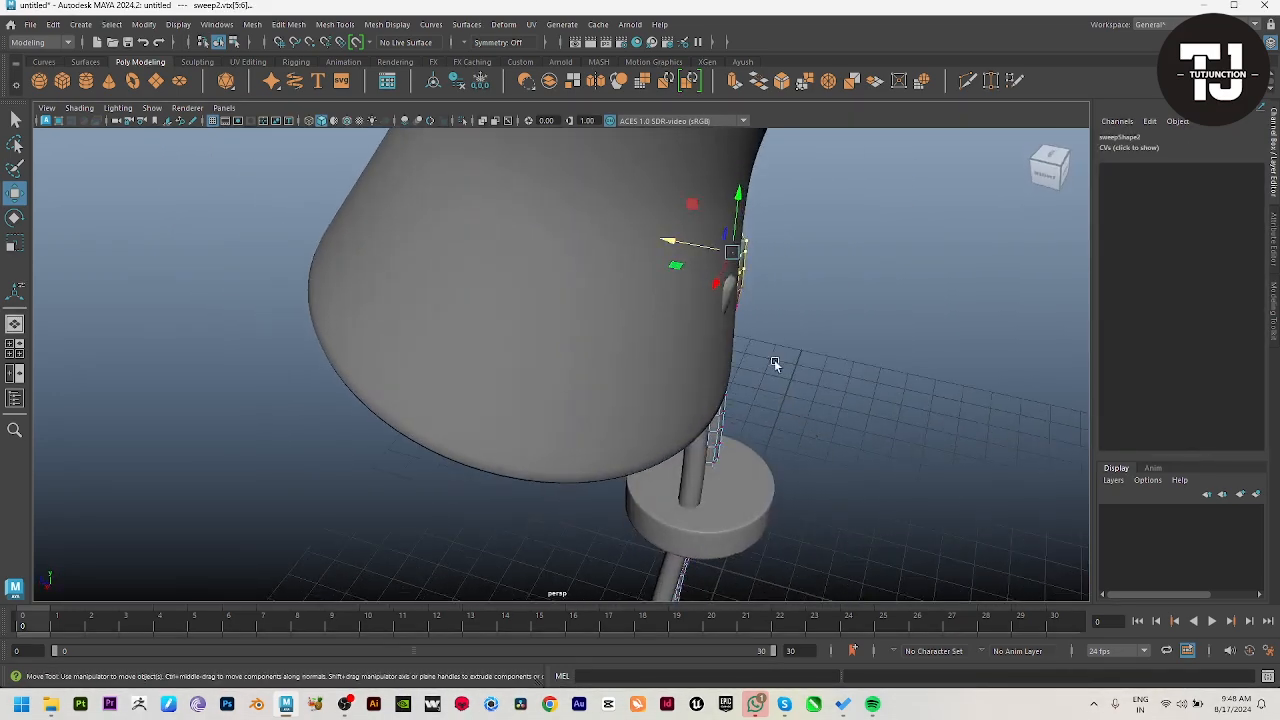
pyautogui.keyDown('alt'); pyautogui.moveTo(673, 242); pyautogui.dragTo(877, 217); pyautogui.keyUp('alt')
pyautogui.press('f')
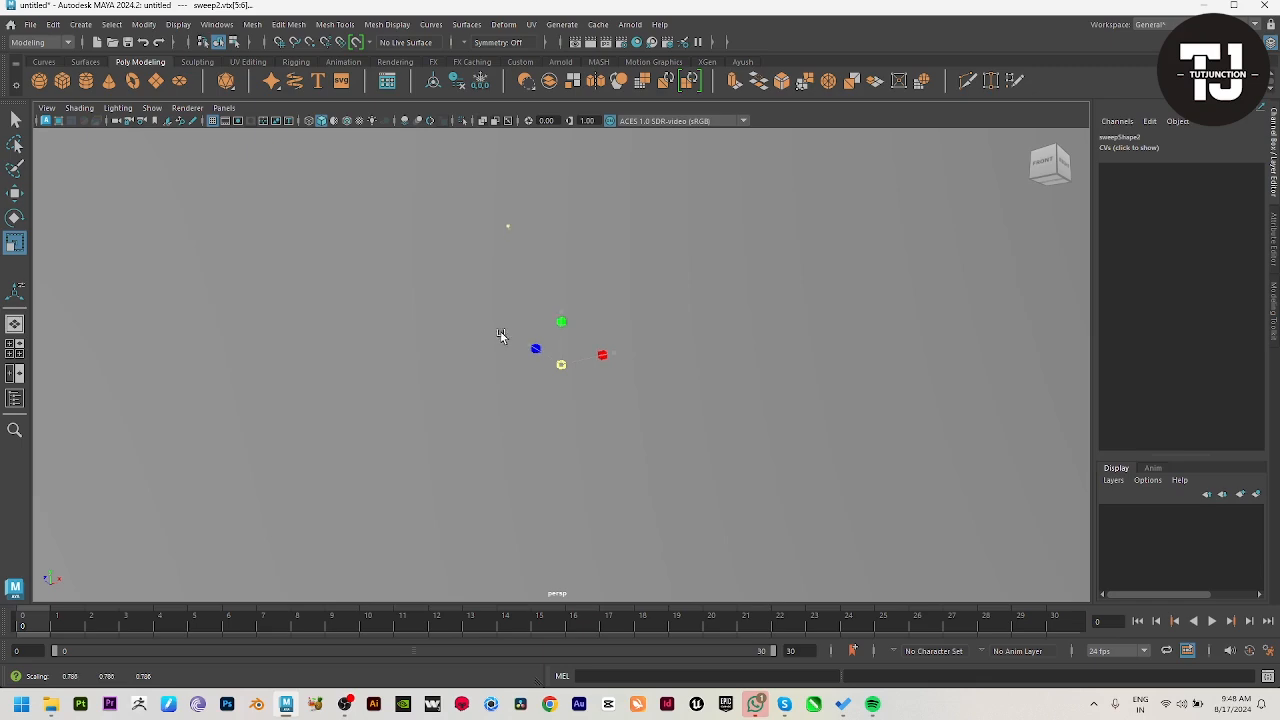
pyautogui.keyDown('alt'); pyautogui.moveTo(671, 417); pyautogui.dragTo(584, 310); pyautogui.keyUp('alt')
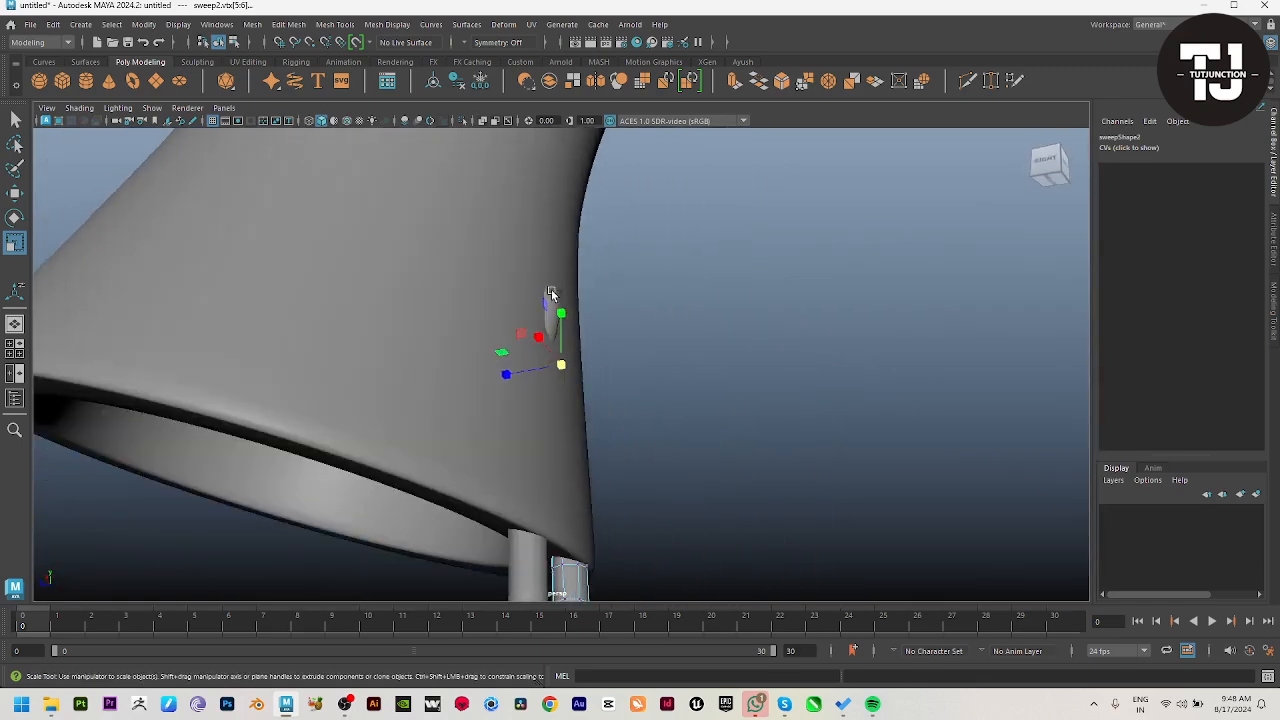
# Step: Try to scale down the tip vertices of the rod end still protruding through the shade's outer wall
pyautogui.click(551, 289)
pyautogui.moveTo(444, 216); pyautogui.dragTo(597, 320)
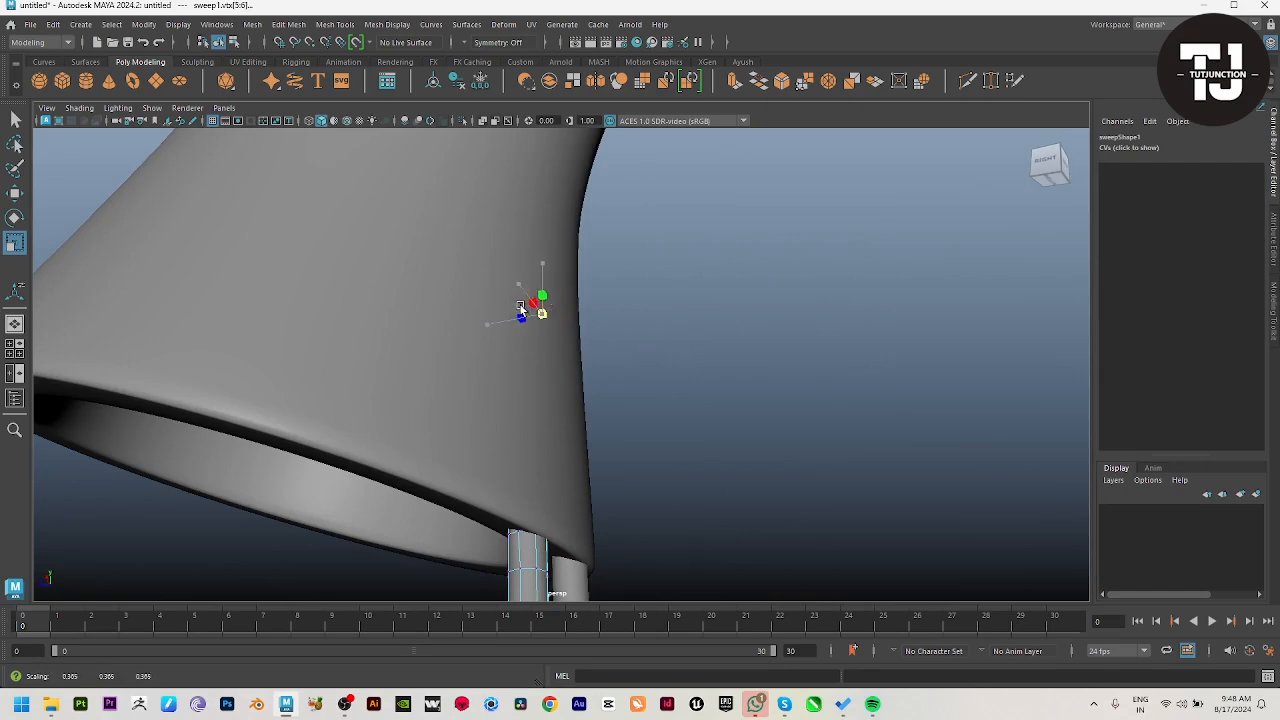
pyautogui.press('w')
pyautogui.keyDown('alt'); pyautogui.moveTo(595, 374); pyautogui.dragTo(678, 463); pyautogui.keyUp('alt')
pyautogui.click(678, 463)
pyautogui.click(572, 416)
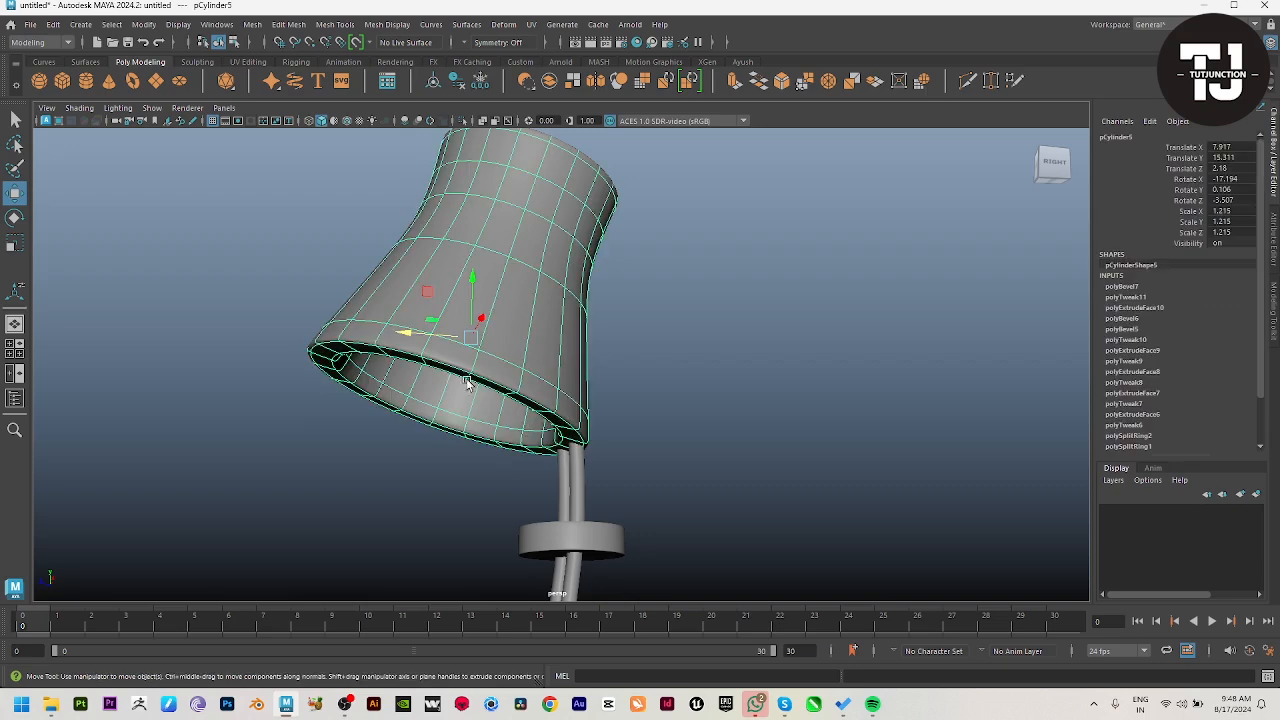
# Step: Select the rod's tip vertices again from below the shade and try to reposition them inside the wall
pyautogui.click(672, 395)
pyautogui.keyDown('alt'); pyautogui.moveTo(672, 395); pyautogui.dragTo(763, 412); pyautogui.keyUp('alt')
pyautogui.keyDown('alt'); pyautogui.moveTo(763, 412); pyautogui.dragTo(798, 540, button='right'); pyautogui.keyUp('alt')
pyautogui.click(565, 522)
pyautogui.moveTo(563, 525); pyautogui.dragTo(488, 511, button='right')
pyautogui.moveTo(477, 314); pyautogui.dragTo(637, 341)
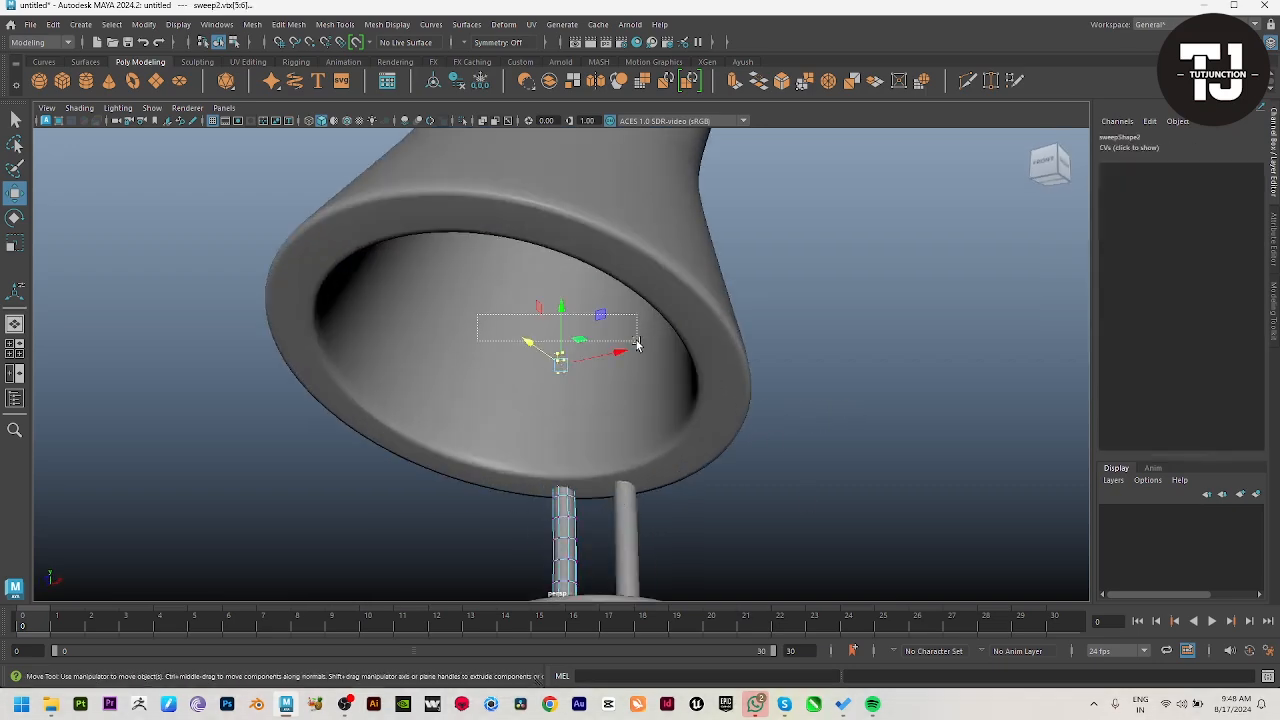
pyautogui.click(578, 371)
pyautogui.hotkey('ctrl', 'z')
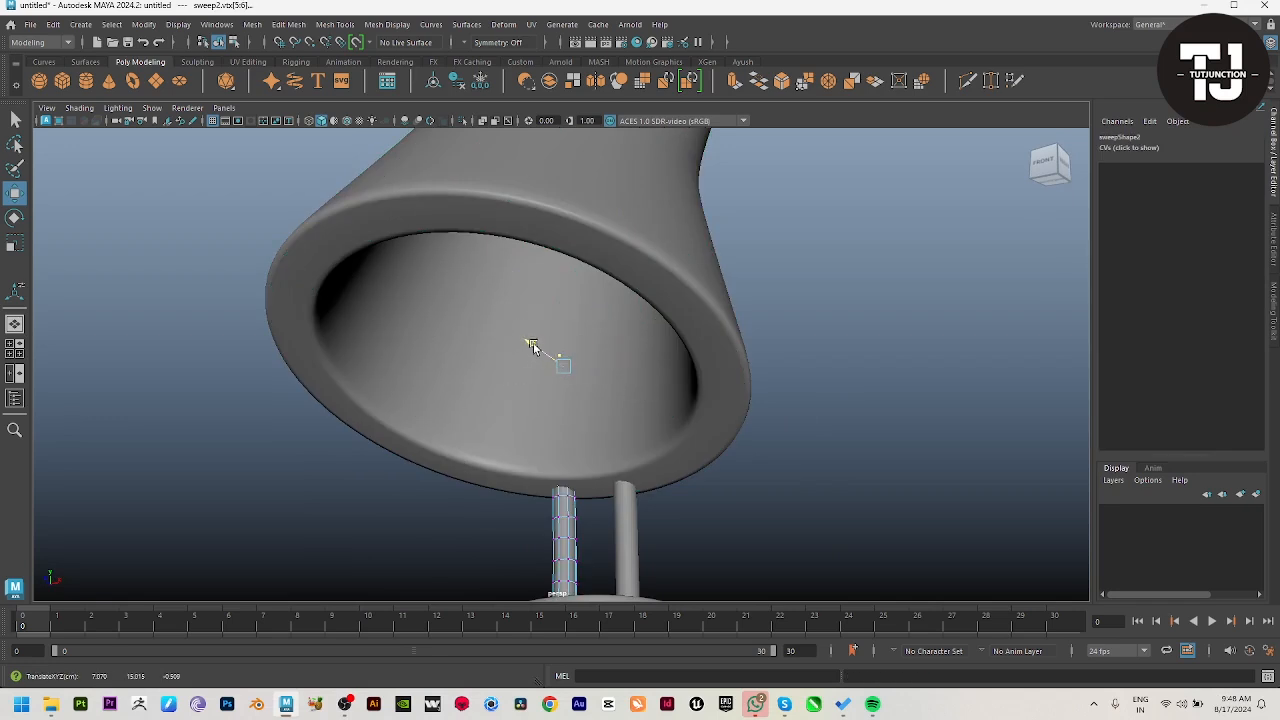
pyautogui.keyDown('alt'); pyautogui.moveTo(536, 346); pyautogui.dragTo(683, 466); pyautogui.keyUp('alt')
pyautogui.hotkey('ctrl', 'z')
pyautogui.press('r')
pyautogui.press('w')
pyautogui.keyDown('alt'); pyautogui.moveTo(555, 365); pyautogui.dragTo(648, 388); pyautogui.keyUp('alt')
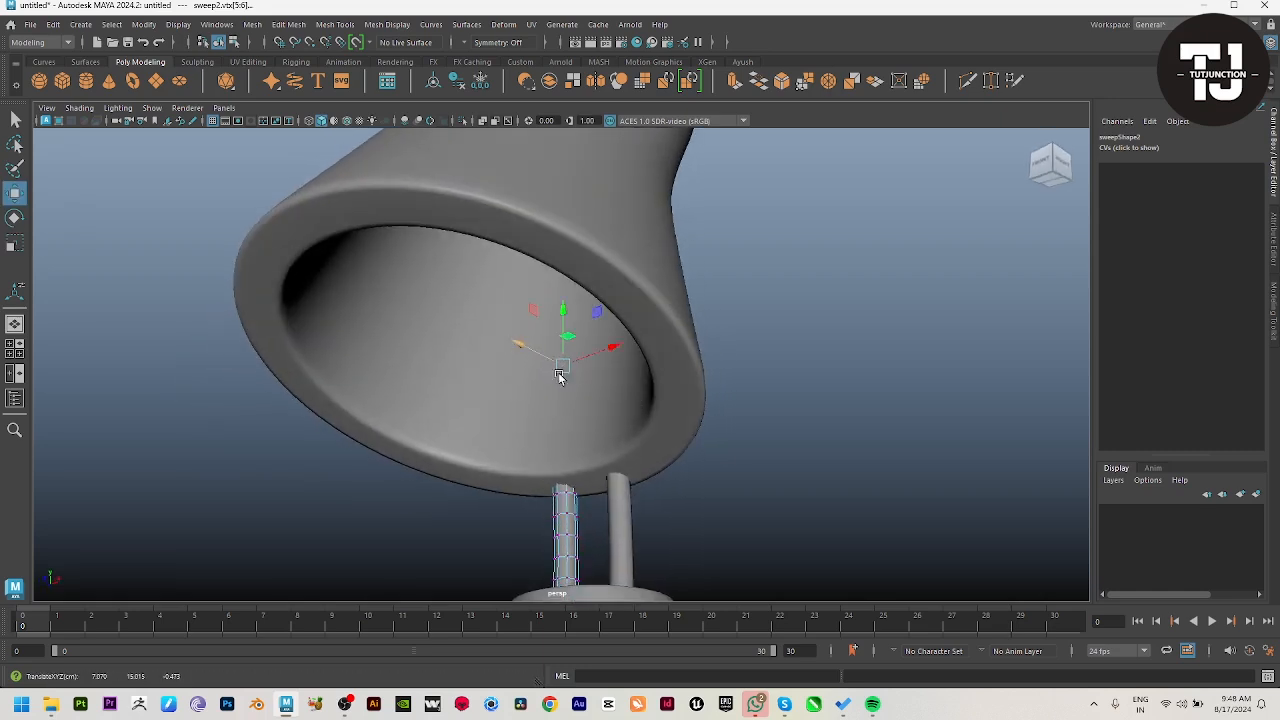
pyautogui.keyDown('alt'); pyautogui.moveTo(563, 374); pyautogui.dragTo(580, 511); pyautogui.keyUp('alt')
# Step: Examine the whole lamp from several sides to check how the rods meet the shade
pyautogui.moveTo(573, 556); pyautogui.dragTo(760, 418, button='right')
pyautogui.click(760, 418)
pyautogui.keyDown('alt'); pyautogui.moveTo(560, 488); pyautogui.dragTo(700, 439); pyautogui.keyUp('alt')
pyautogui.keyDown('alt'); pyautogui.moveTo(700, 439); pyautogui.dragTo(357, 415, button='right'); pyautogui.keyUp('alt')
pyautogui.keyDown('alt'); pyautogui.moveTo(709, 456); pyautogui.dragTo(765, 552); pyautogui.keyUp('alt')
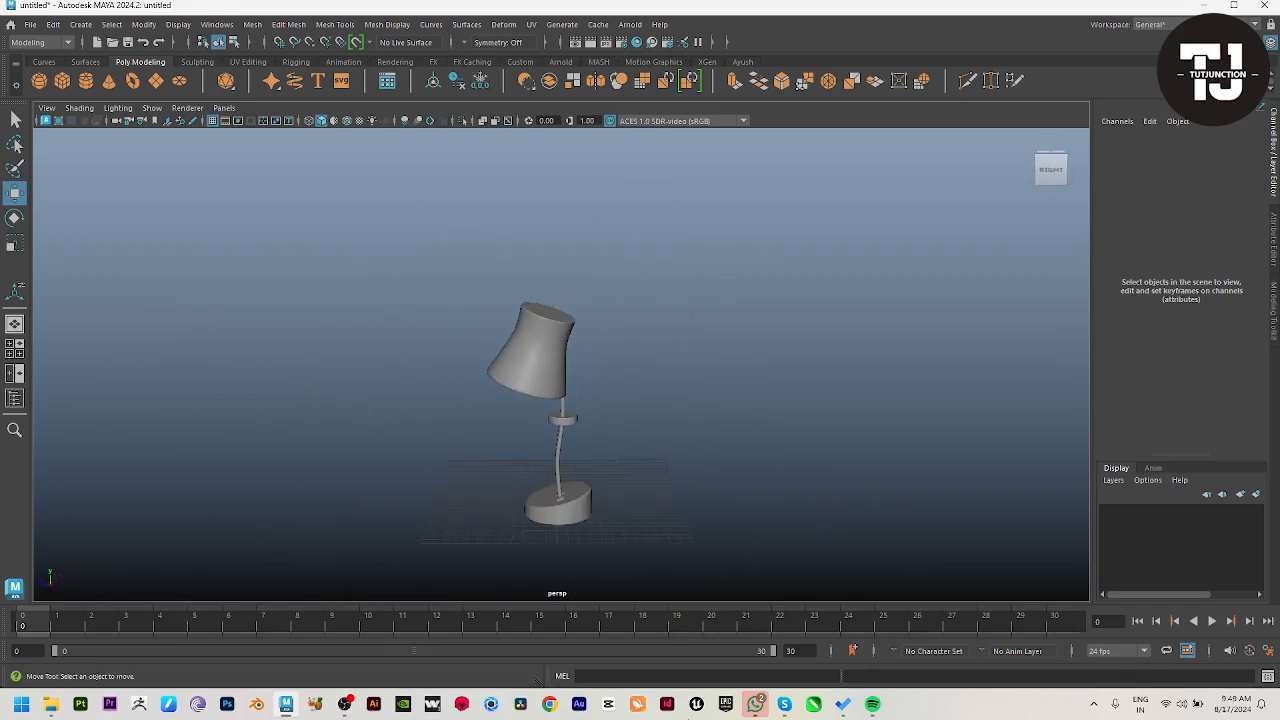
pyautogui.keyDown('alt'); pyautogui.moveTo(450, 430); pyautogui.dragTo(700, 400, button='right'); pyautogui.keyUp('alt')
pyautogui.keyDown('alt'); pyautogui.moveTo(700, 400); pyautogui.dragTo(523, 382); pyautogui.keyUp('alt')
pyautogui.keyDown('alt'); pyautogui.moveTo(523, 382); pyautogui.dragTo(272, 442, button='right'); pyautogui.keyUp('alt')
# Step: Undo all the edits to the rods' tip vertices and return to the selected shade
pyautogui.moveTo(540, 422)
pyautogui.keyDown('alt'); pyautogui.mouseDown()
pyautogui.moveTo(767, 411)
pyautogui.moveTo(544, 403)
pyautogui.mouseUp(); pyautogui.keyUp('alt')
pyautogui.hotkey('ctrl', 'z')
pyautogui.hotkey('ctrl', 'z')
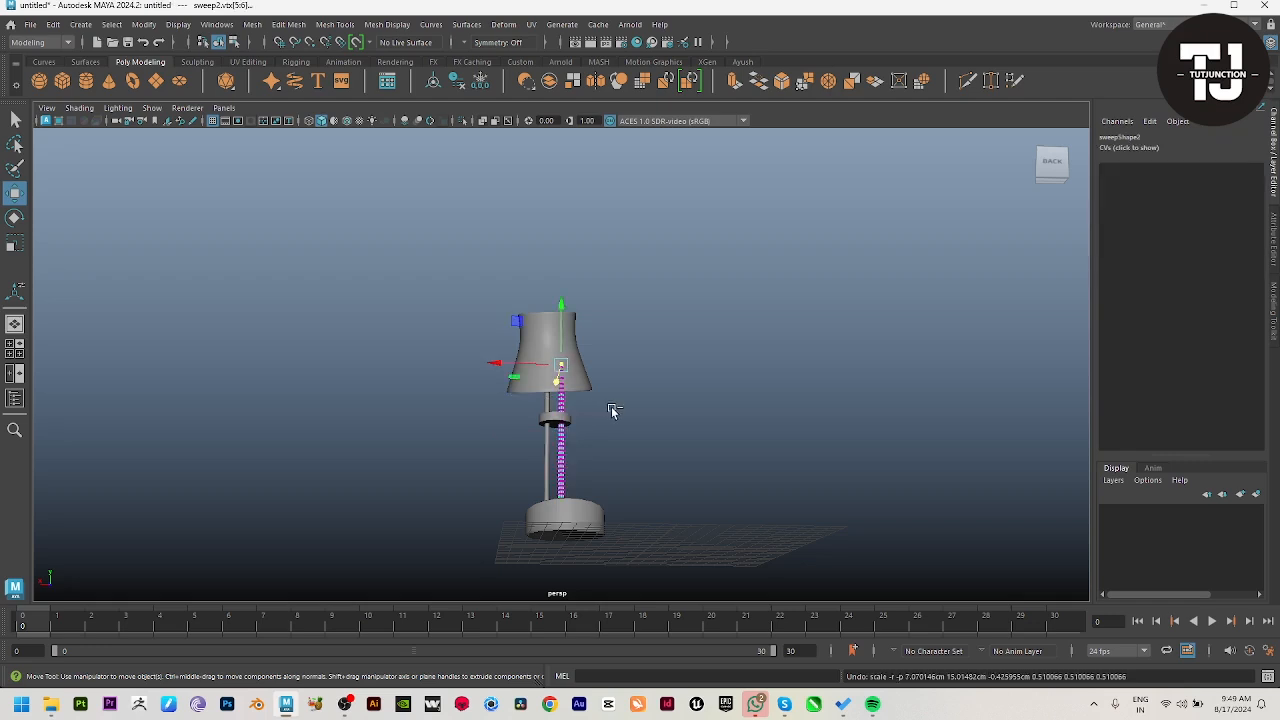
pyautogui.hotkey('ctrl', 'z')
pyautogui.hotkey('ctrl', 'z')
pyautogui.hotkey('ctrl', 'z')
pyautogui.hotkey('ctrl', 'z')
pyautogui.hotkey('ctrl', 'z')
pyautogui.hotkey('ctrl', 'z')
pyautogui.hotkey('ctrl', 'z')
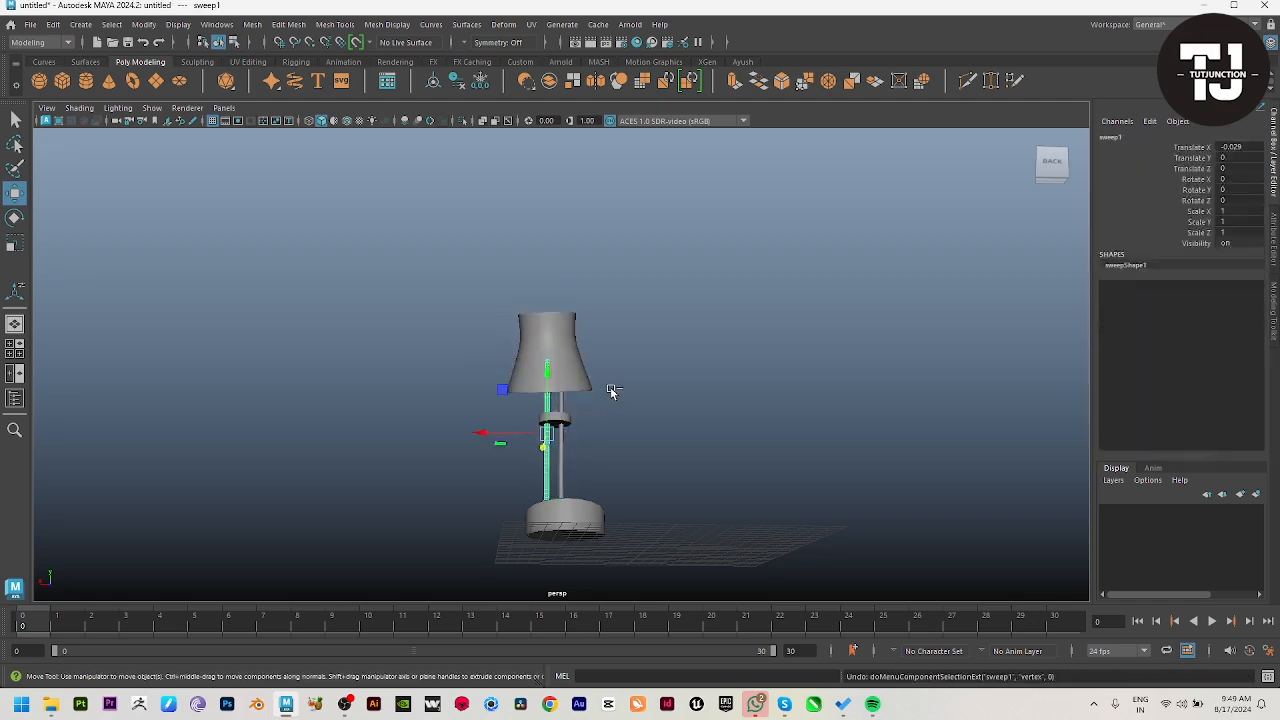
pyautogui.hotkey('ctrl', 'z')
pyautogui.hotkey('ctrl', 'z')
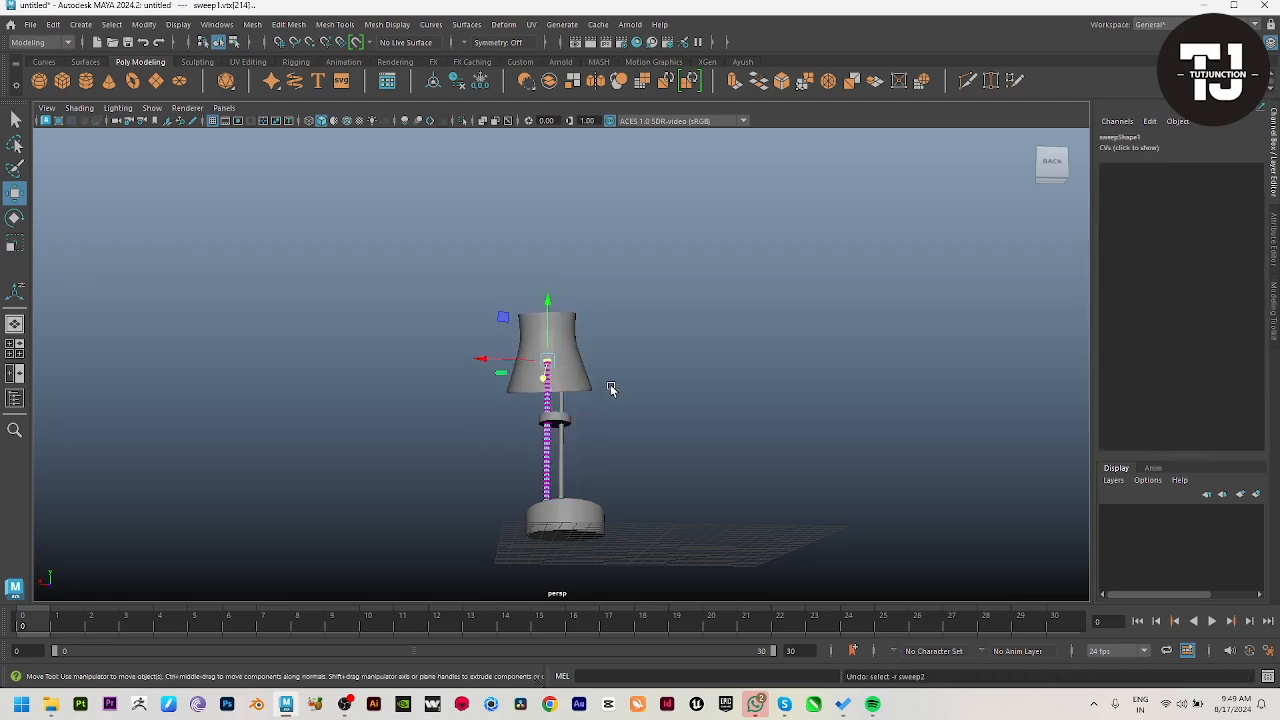
pyautogui.hotkey('ctrl', 'z')
pyautogui.hotkey('ctrl', 'z')
pyautogui.hotkey('ctrl', 'z')
pyautogui.hotkey('ctrl', 'z')
pyautogui.hotkey('ctrl', 'z')
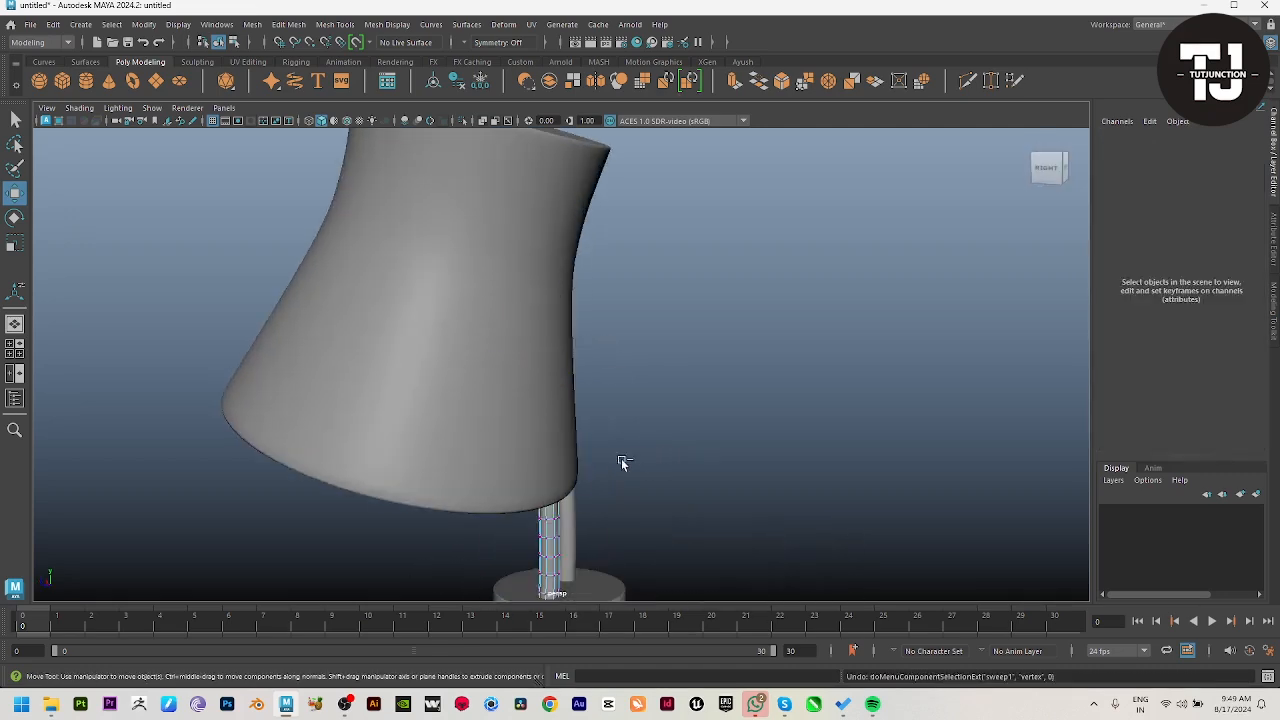
pyautogui.hotkey('ctrl', 'z')
pyautogui.hotkey('ctrl', 'z')
pyautogui.hotkey('ctrl', 'z')
pyautogui.hotkey('ctrl', 'z')
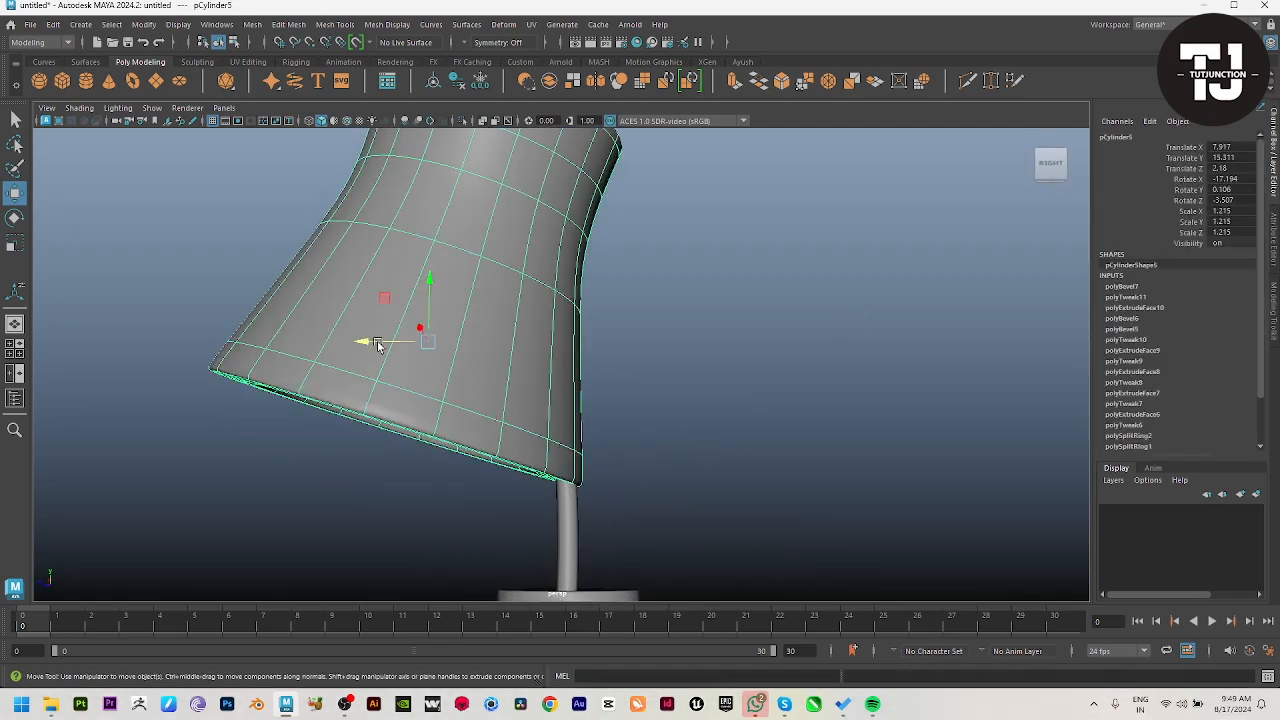
# Step: Move the shade away from the rods along Z to about 2.621 and check the fit from behind
pyautogui.moveTo(377, 344); pyautogui.dragTo(342, 333)
pyautogui.keyDown('alt'); pyautogui.moveTo(690, 325); pyautogui.dragTo(660, 417); pyautogui.keyUp('alt')
pyautogui.keyDown('alt'); pyautogui.moveTo(573, 338); pyautogui.dragTo(649, 318, button='middle'); pyautogui.keyUp('alt')
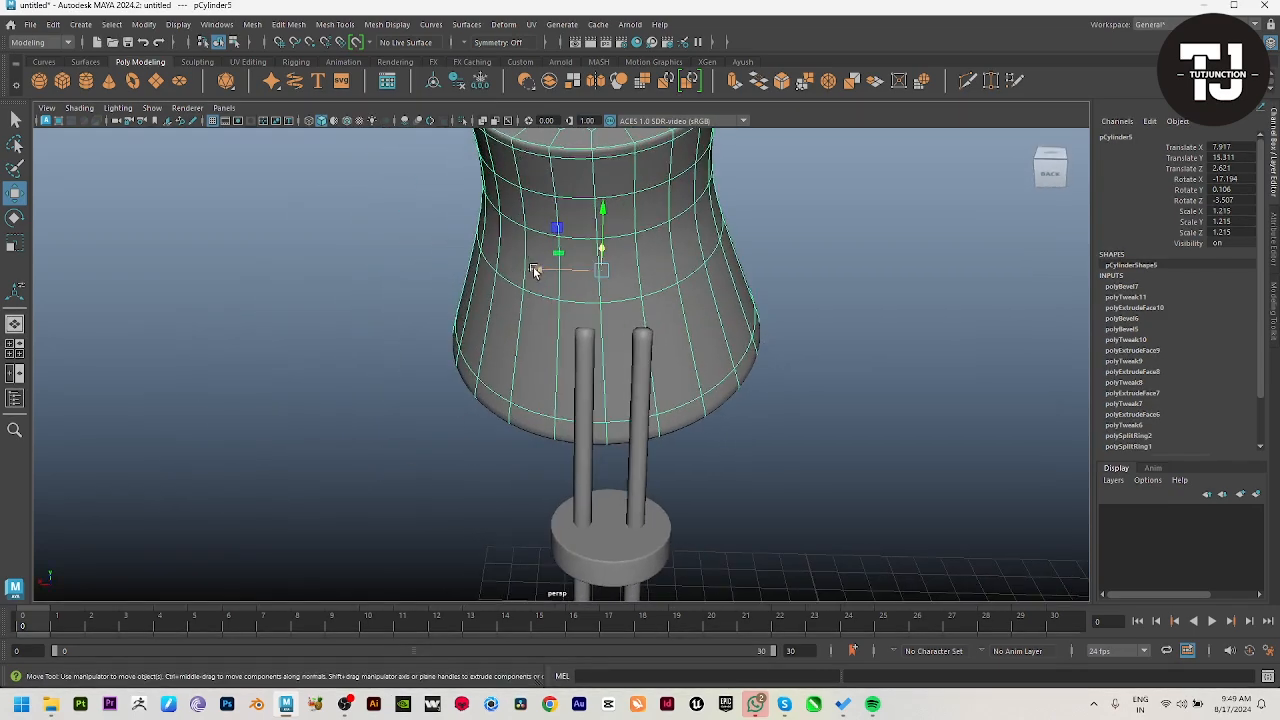
# Step: Shift the shade slightly along X to centre it on the two rods and check it from behind
pyautogui.moveTo(534, 271); pyautogui.dragTo(553, 271)
pyautogui.click(860, 477)
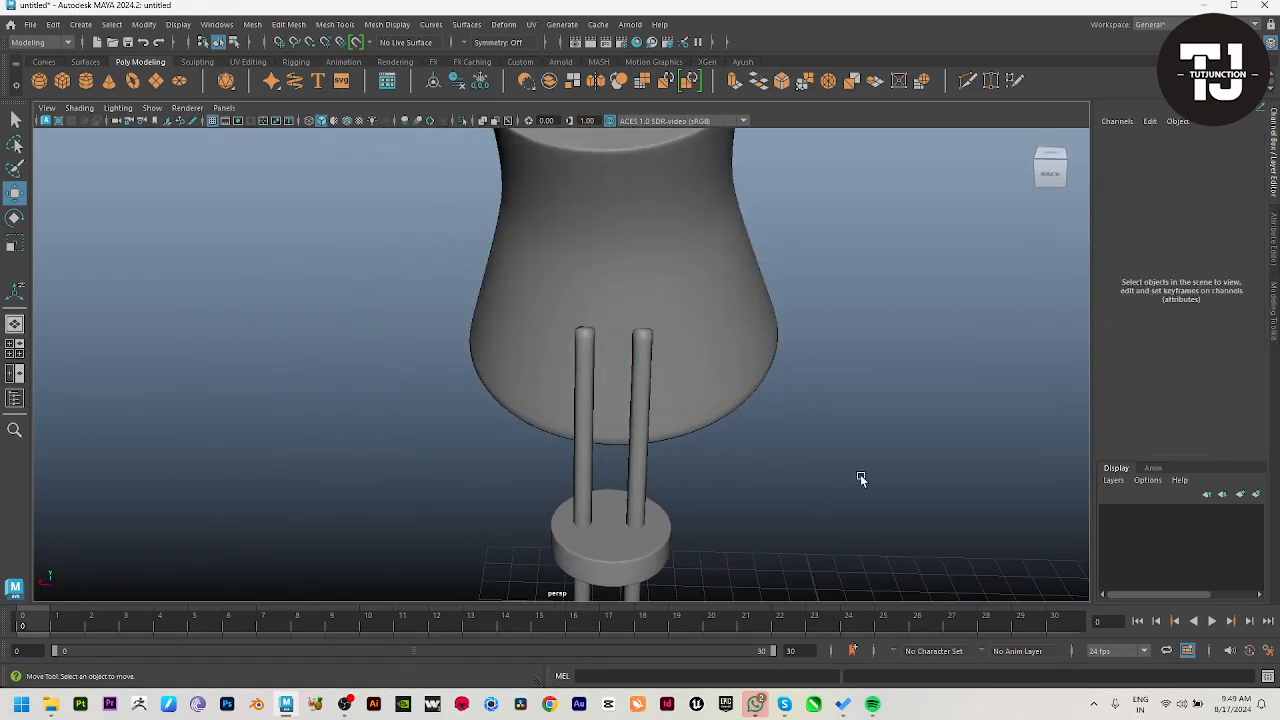
pyautogui.keyDown('alt'); pyautogui.moveTo(860, 477); pyautogui.dragTo(660, 469); pyautogui.keyUp('alt')
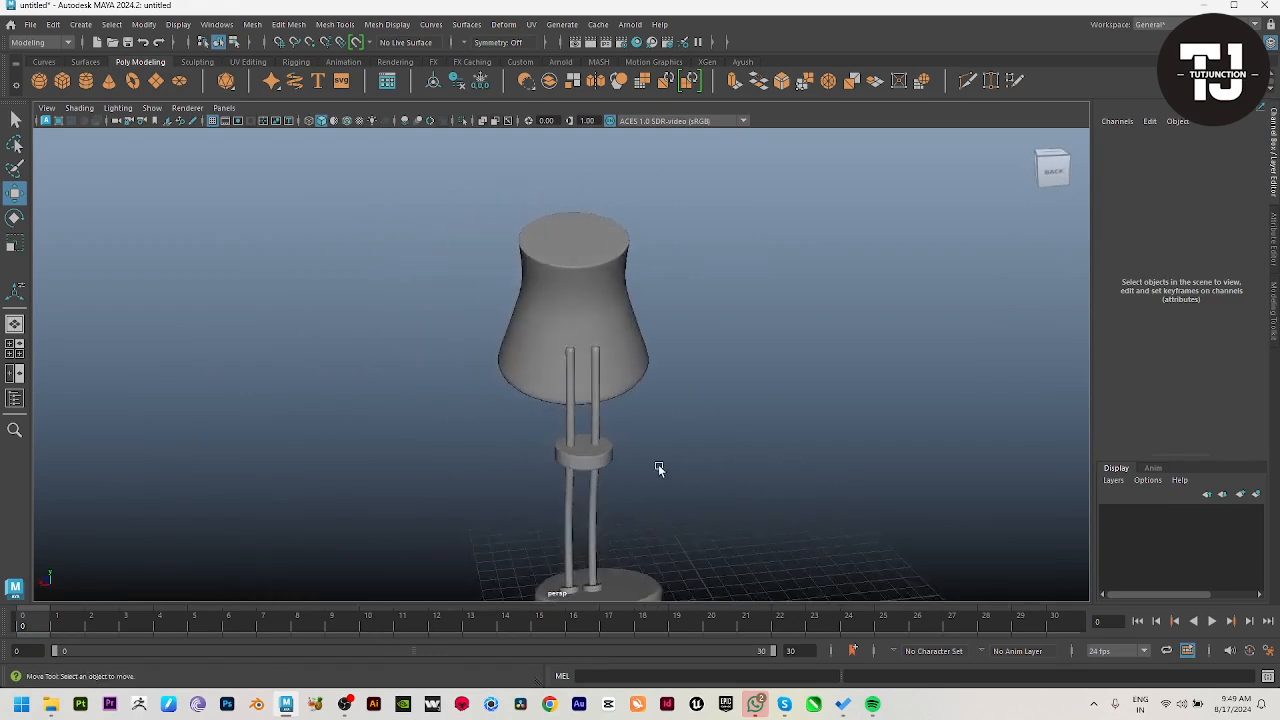
pyautogui.scroll(8, 766, 463)
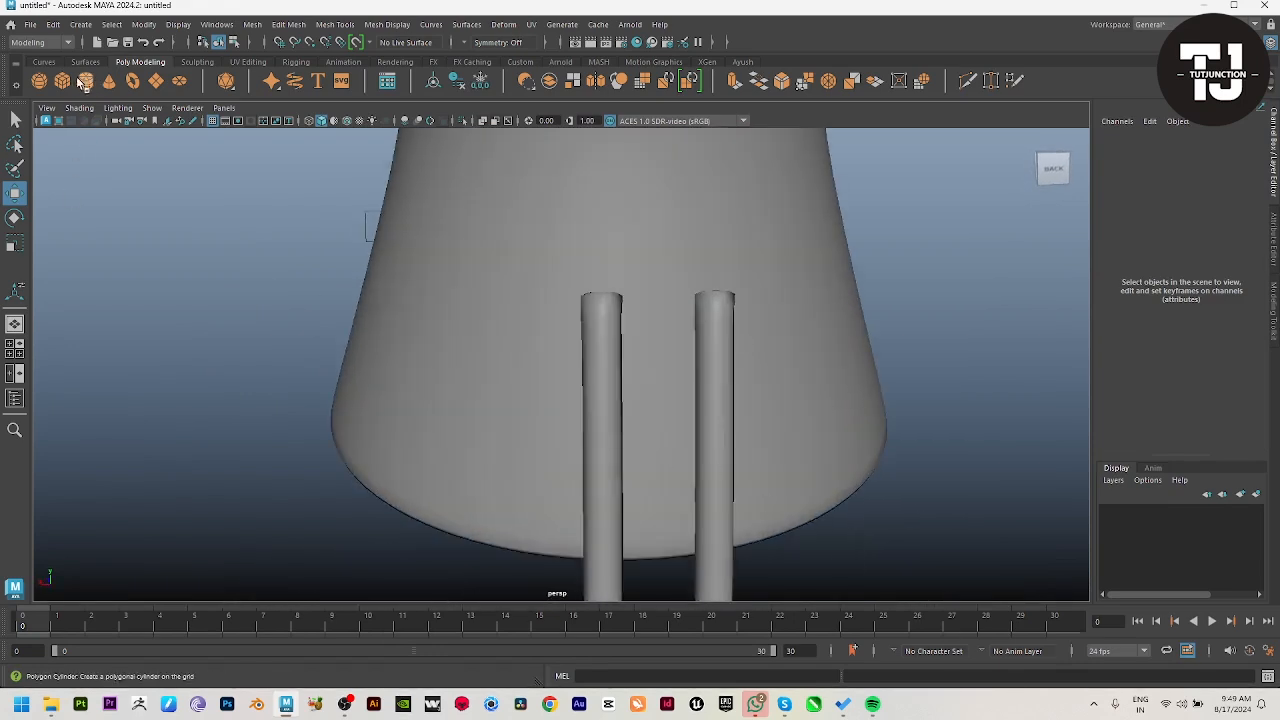
# Step: Draw a polygon pipe over a rod in the front view, with radius about 0.877, height about 1.377 and thickness 0.5
pyautogui.click(52, 24)
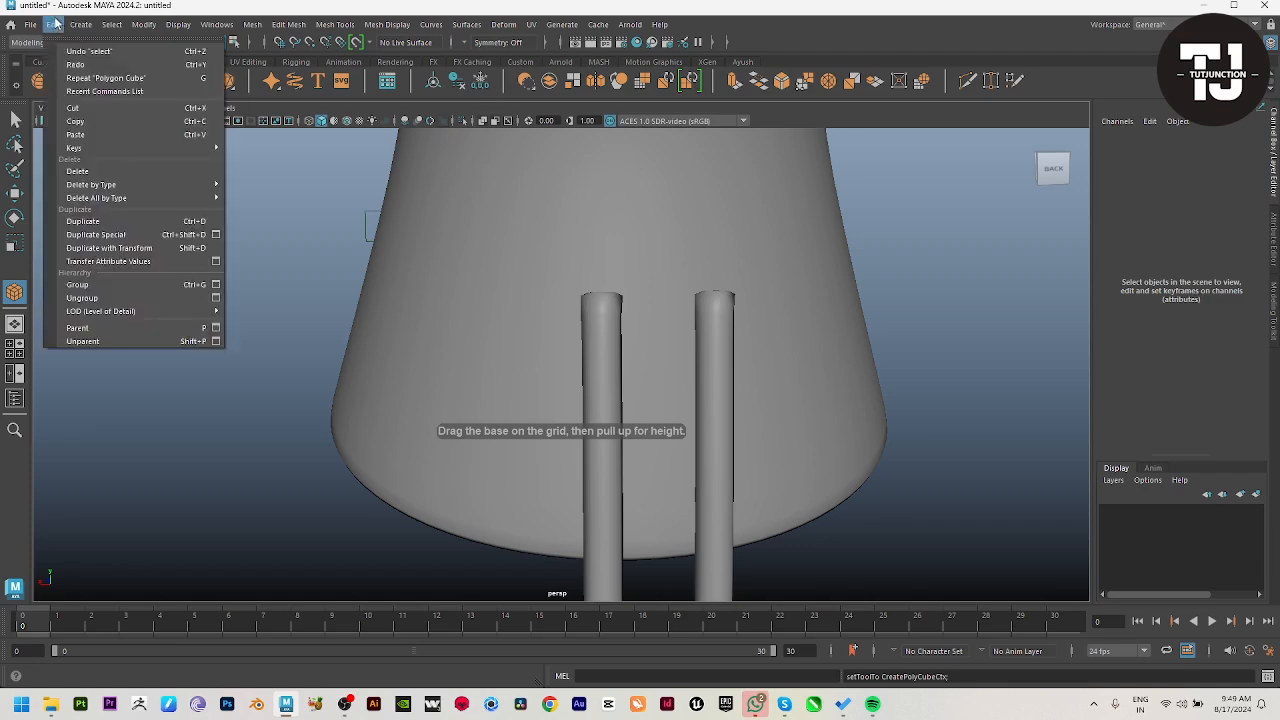
pyautogui.moveTo(80, 24)
pyautogui.moveTo(127, 76)
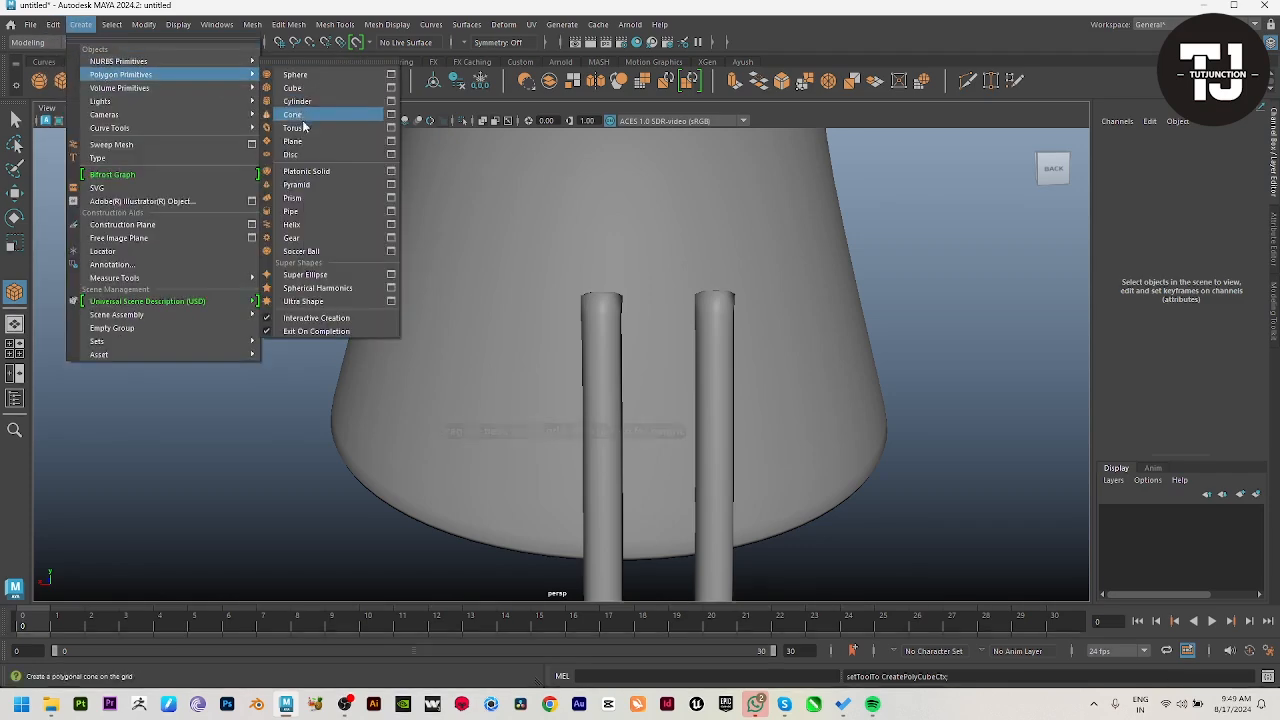
pyautogui.click(292, 211)
pyautogui.press('space')
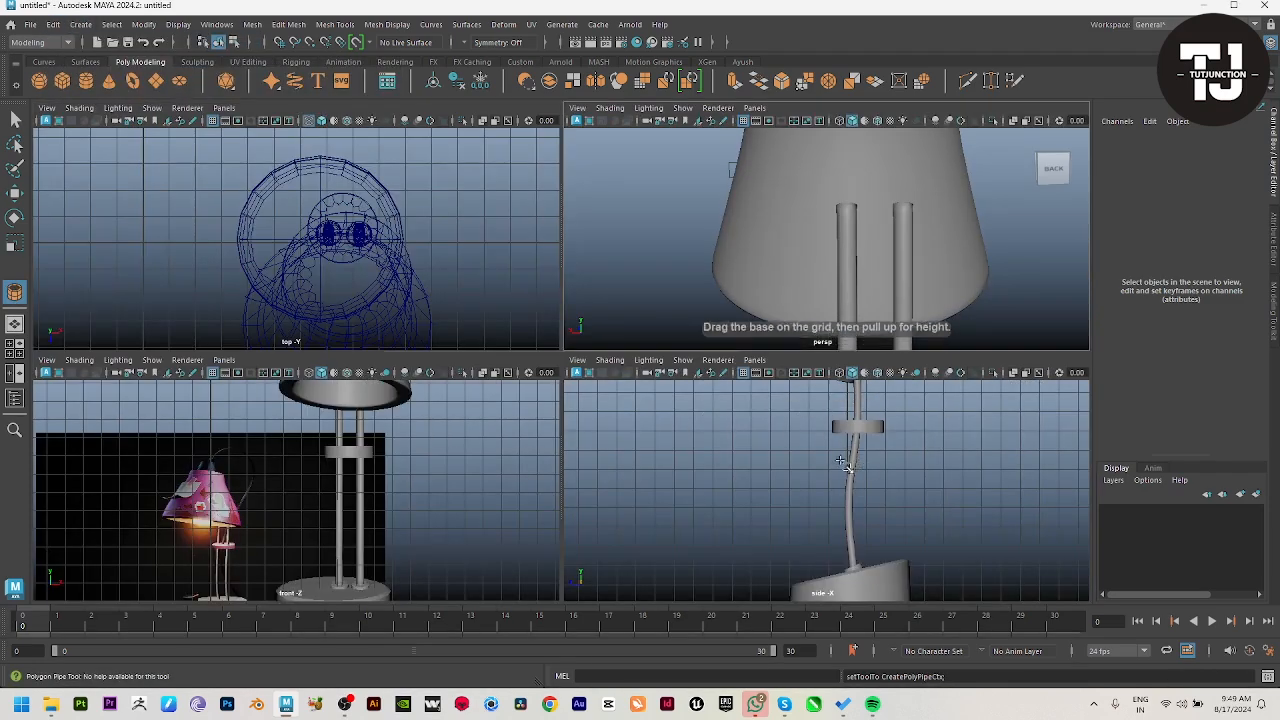
pyautogui.press('space')
pyautogui.keyDown('alt'); pyautogui.moveTo(587, 398); pyautogui.dragTo(604, 598, button='middle'); pyautogui.keyUp('alt')
pyautogui.keyDown('alt'); pyautogui.moveTo(620, 590); pyautogui.dragTo(843, 586, button='right'); pyautogui.keyUp('alt')
pyautogui.press('4')
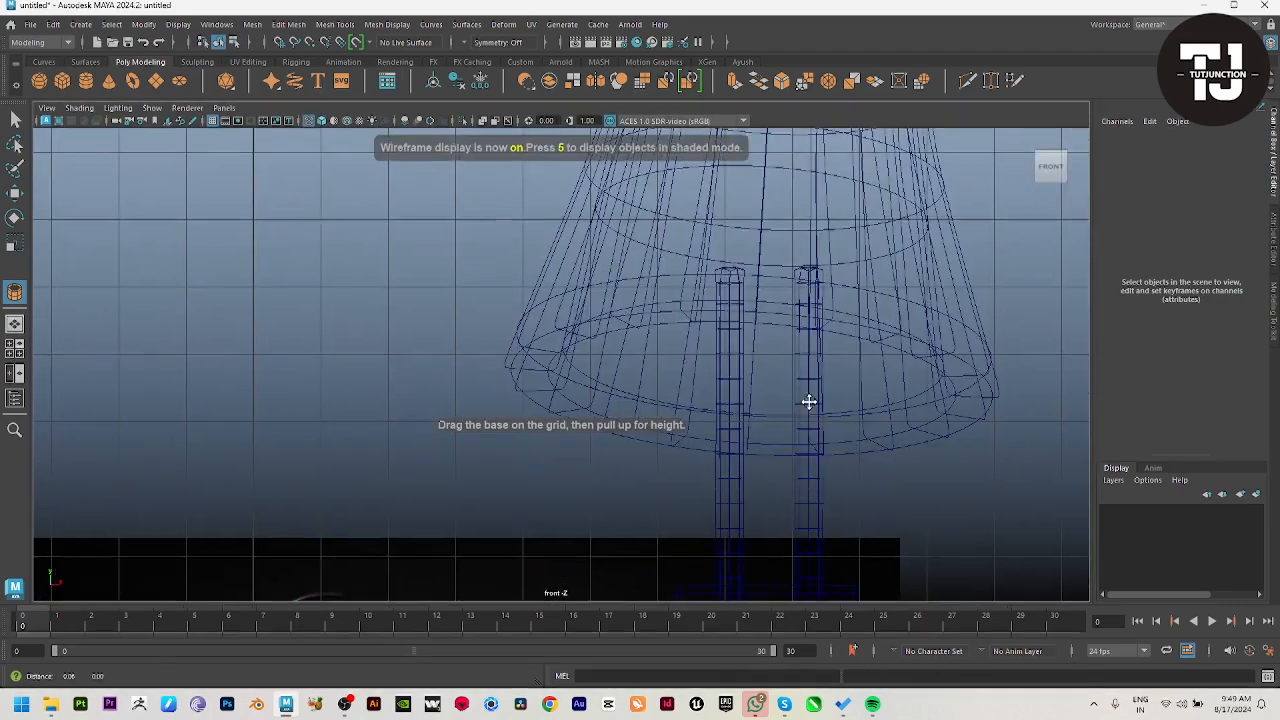
pyautogui.keyDown('alt'); pyautogui.moveTo(808, 403); pyautogui.dragTo(837, 360, button='right'); pyautogui.keyUp('alt')
pyautogui.keyDown('alt'); pyautogui.moveTo(837, 360); pyautogui.dragTo(722, 447, button='middle'); pyautogui.keyUp('alt')
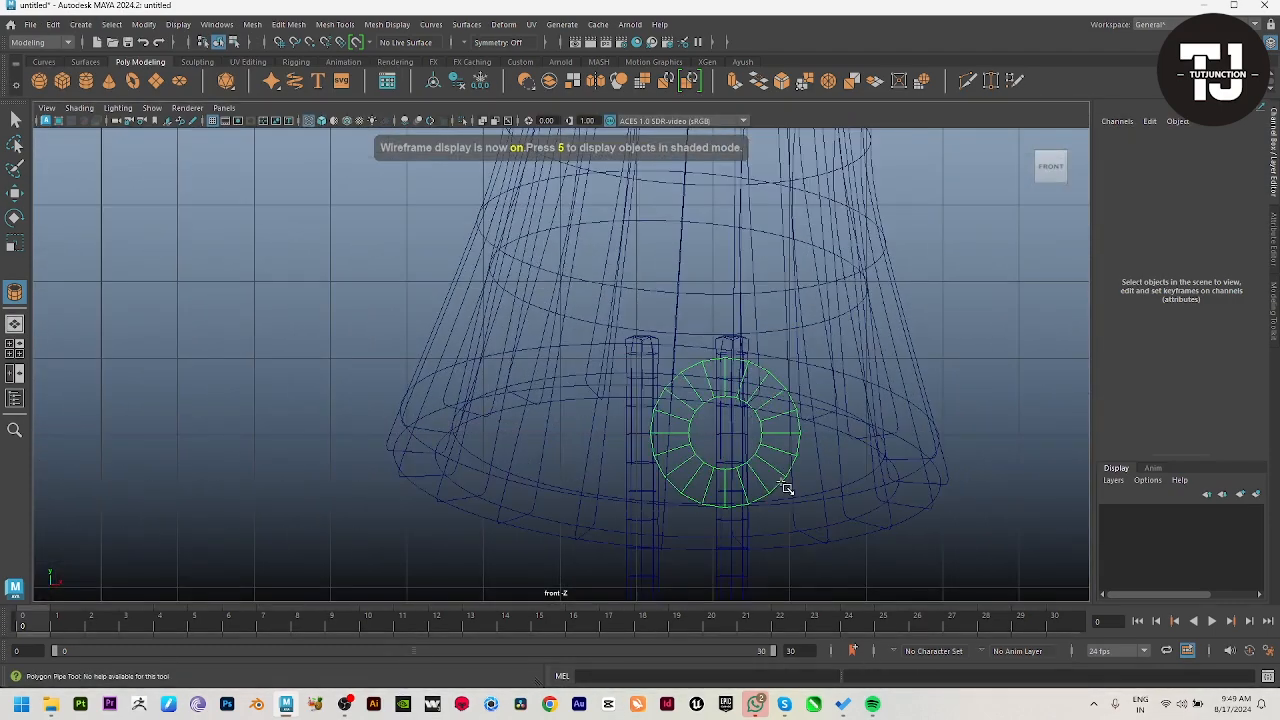
pyautogui.moveTo(779, 482); pyautogui.dragTo(780, 470)
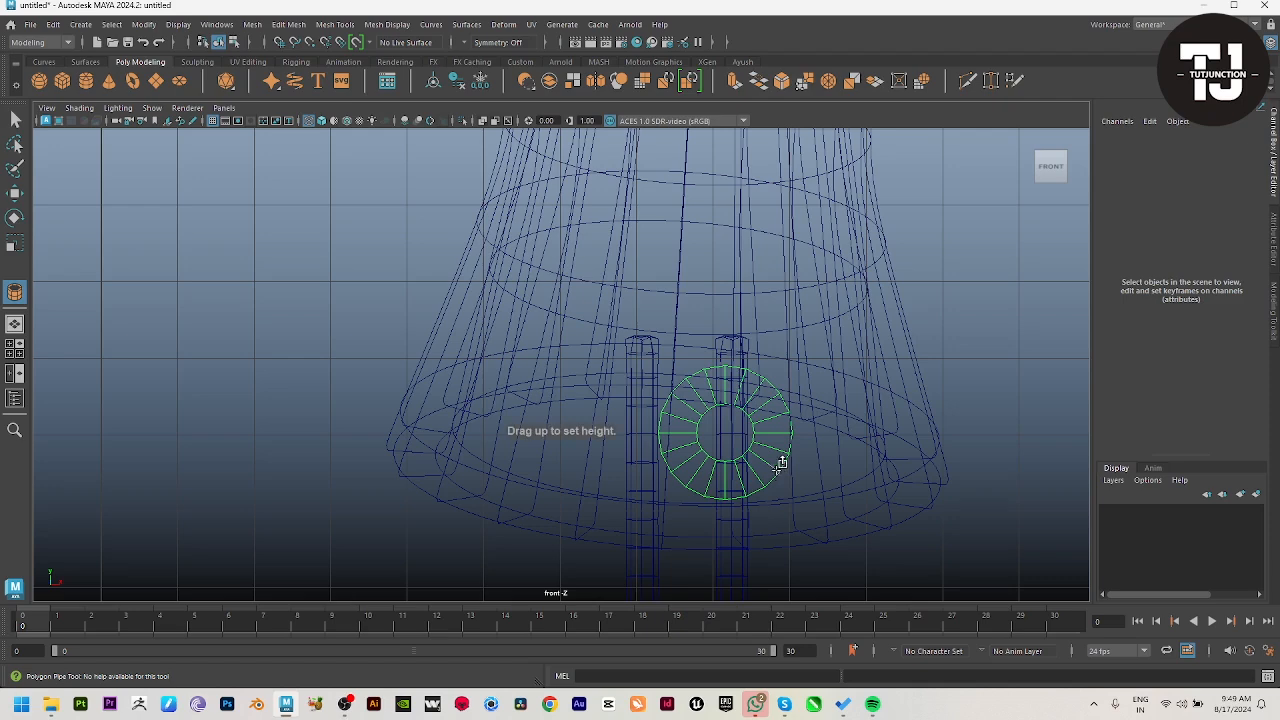
pyautogui.moveTo(773, 426); pyautogui.dragTo(773, 418)
# Step: Move the pipe out behind the shade and rods along Z to about -4.205
pyautogui.press('w')
pyautogui.press('space')
pyautogui.press('space')
pyautogui.keyDown('alt'); pyautogui.moveTo(910, 339); pyautogui.dragTo(458, 343, button='right'); pyautogui.keyUp('alt')
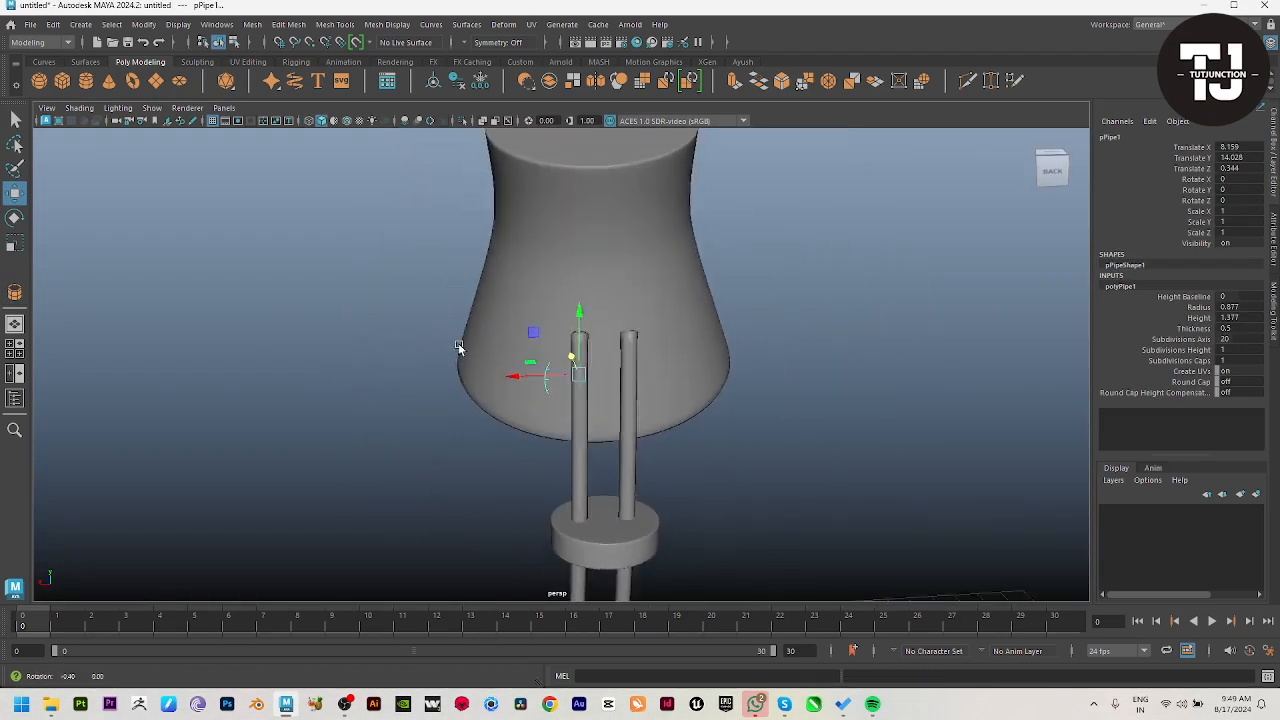
pyautogui.keyDown('alt'); pyautogui.moveTo(458, 343); pyautogui.dragTo(552, 356); pyautogui.keyUp('alt')
pyautogui.keyDown('alt'); pyautogui.moveTo(670, 402); pyautogui.dragTo(780, 505, button='right'); pyautogui.keyUp('alt')
pyautogui.keyDown('alt'); pyautogui.moveTo(780, 505); pyautogui.dragTo(656, 462); pyautogui.keyUp('alt')
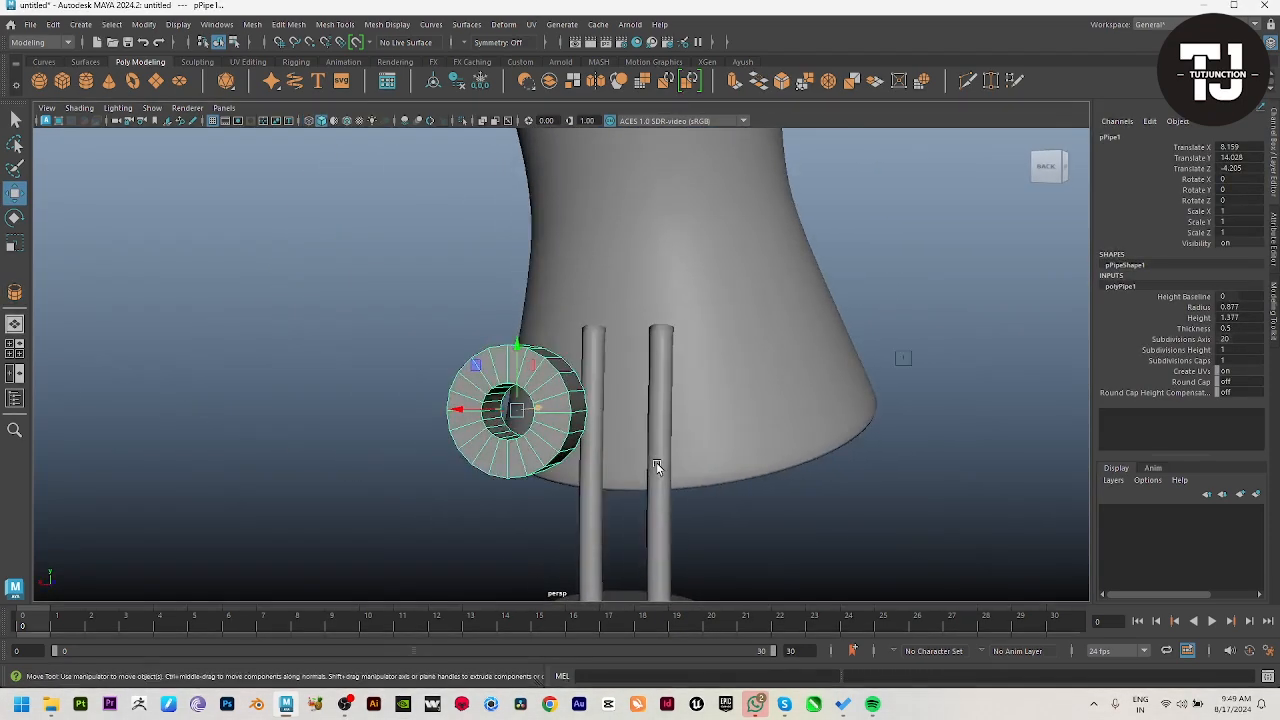
# Step: Delete the faces of the pipe's upper half, leaving a half ring
pyautogui.keyDown('alt'); pyautogui.moveTo(656, 462); pyautogui.dragTo(708, 490, button='right'); pyautogui.keyUp('alt')
pyautogui.keyDown('alt'); pyautogui.moveTo(708, 490); pyautogui.dragTo(724, 510); pyautogui.keyUp('alt')
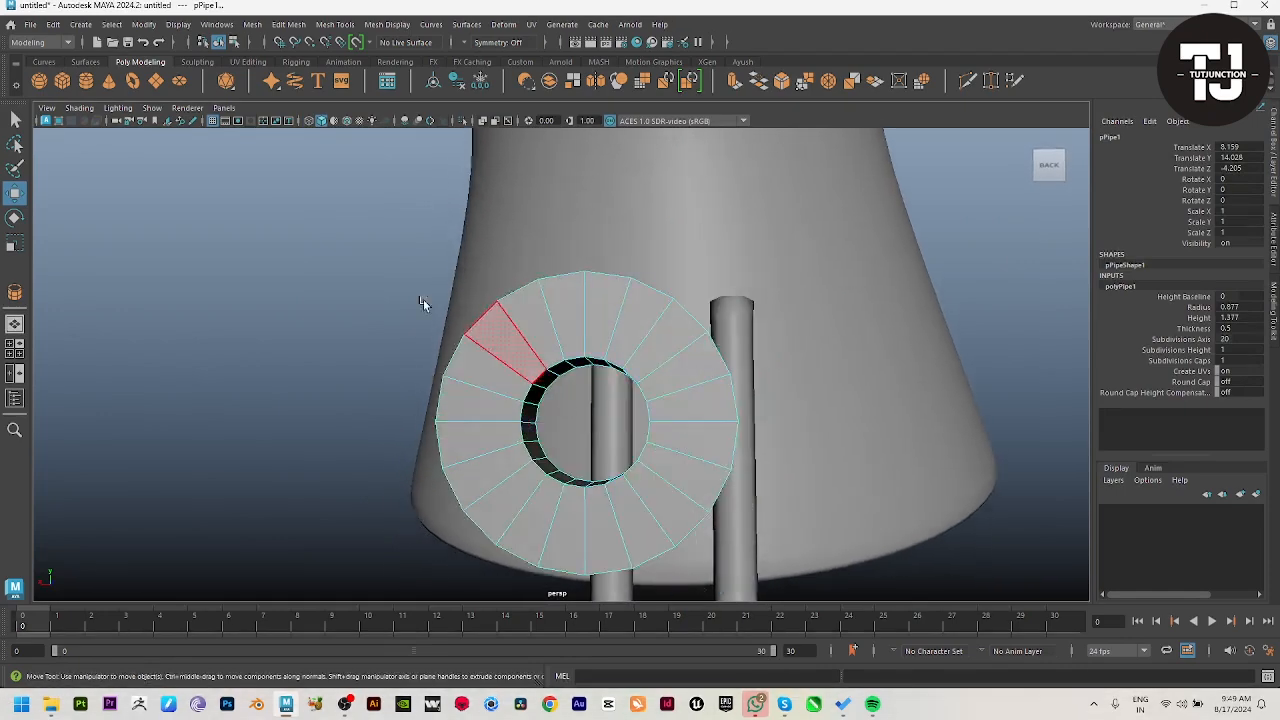
pyautogui.moveTo(232, 217); pyautogui.dragTo(839, 406)
pyautogui.press('Delete')
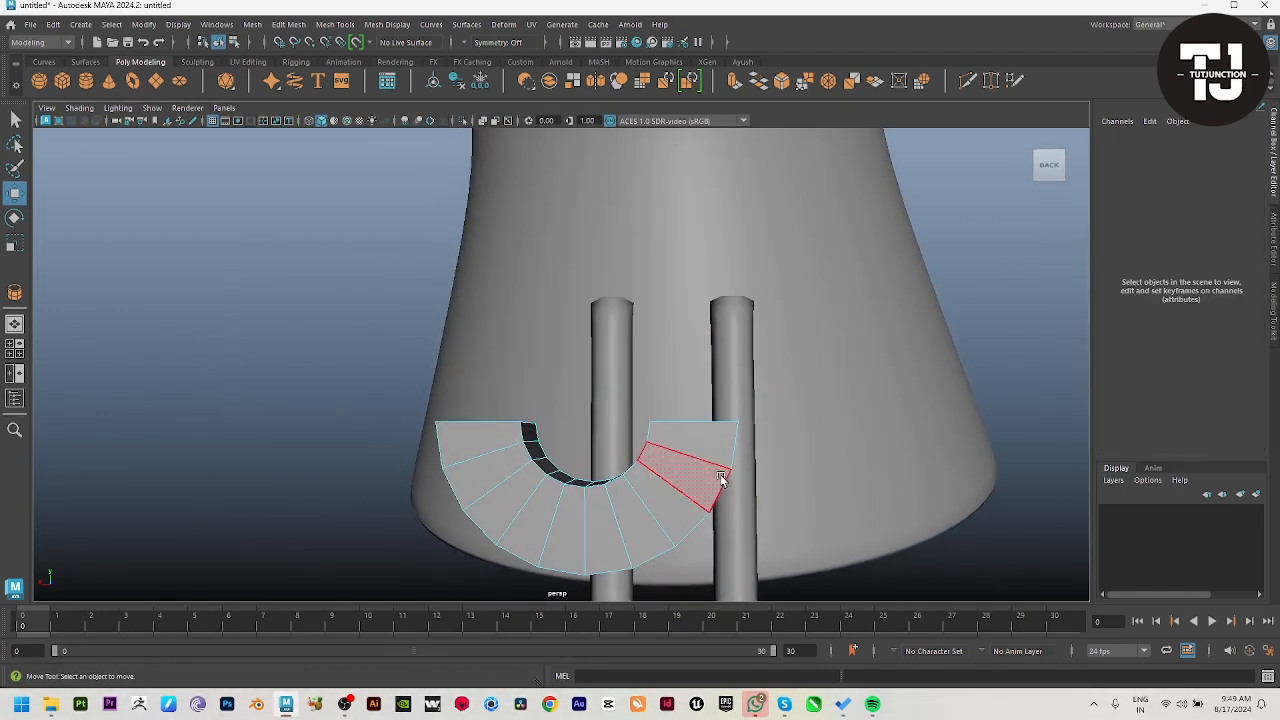
# Step: Select the border edges of the half ring's two open ends and close them with Fill Hole
pyautogui.keyDown('alt'); pyautogui.moveTo(723, 479); pyautogui.dragTo(843, 563); pyautogui.keyUp('alt')
pyautogui.keyDown('alt'); pyautogui.moveTo(843, 563); pyautogui.dragTo(660, 460, button='middle'); pyautogui.keyUp('alt')
pyautogui.keyDown('alt'); pyautogui.moveTo(660, 460); pyautogui.dragTo(662, 481, button='right'); pyautogui.keyUp('alt')
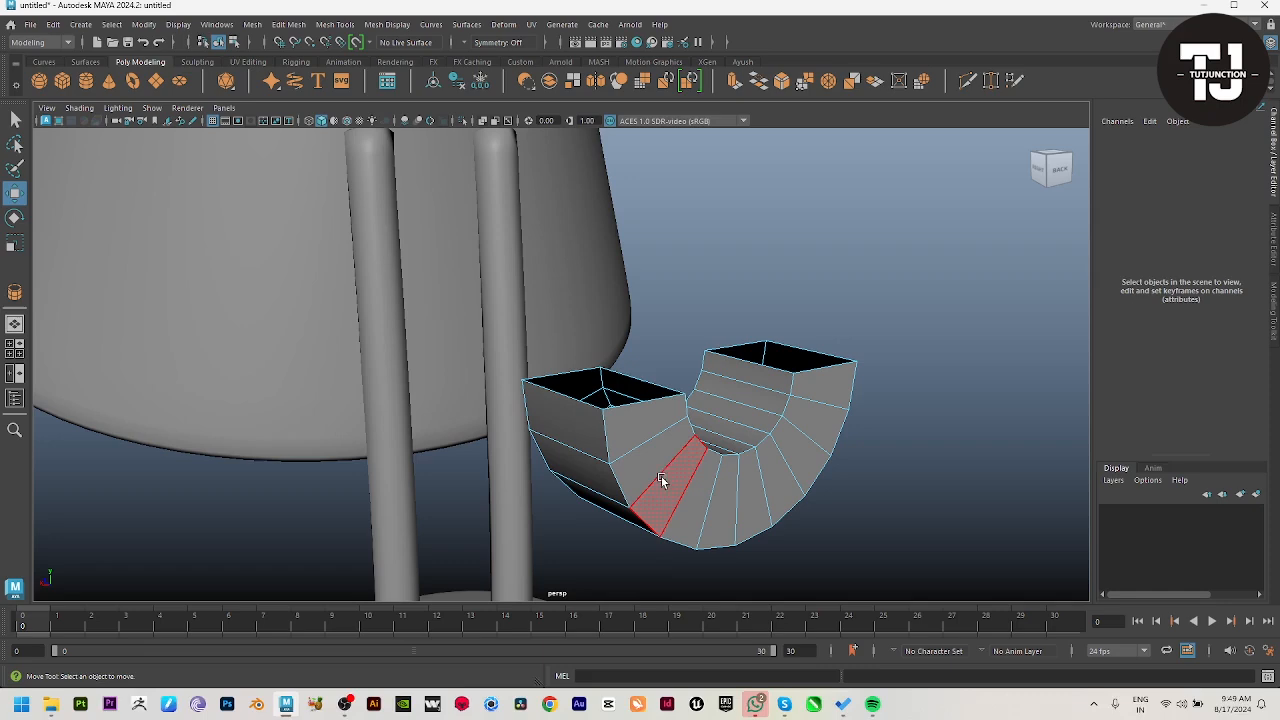
pyautogui.doubleClick(632, 381)
pyautogui.keyDown('shift'); pyautogui.moveTo(885, 247); pyautogui.dragTo(882, 340, button='right'); pyautogui.keyUp('shift')
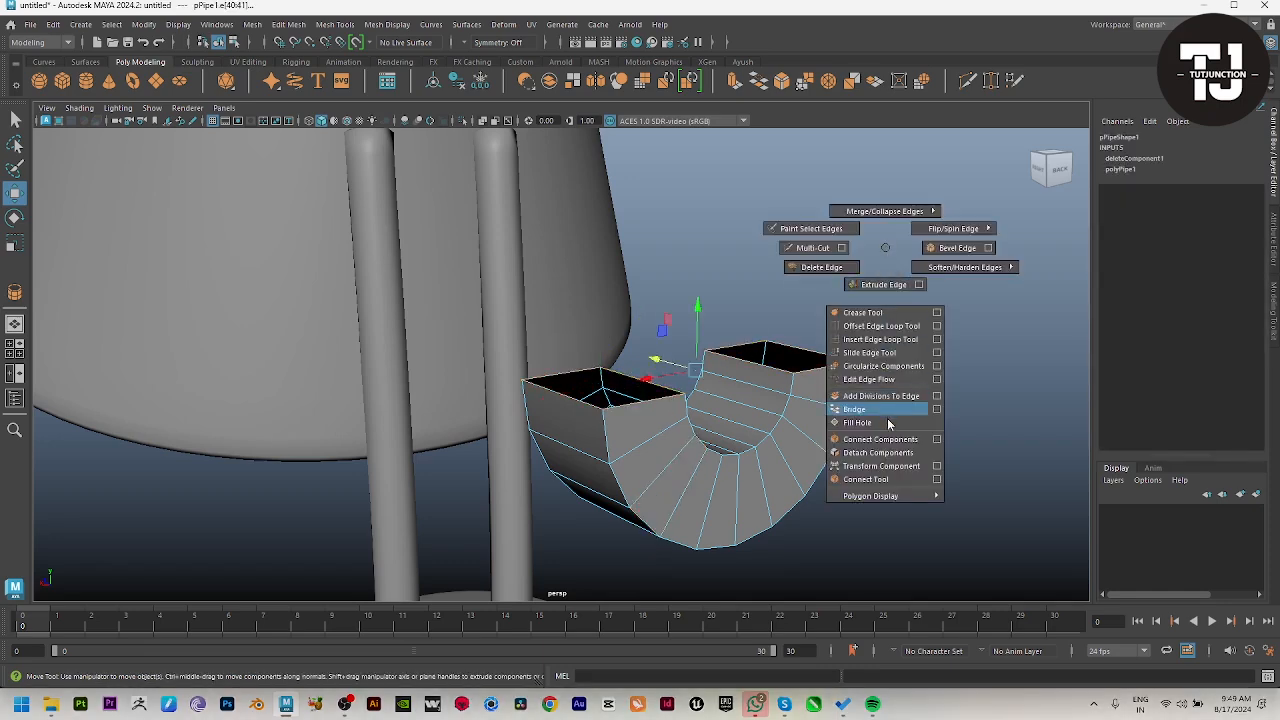
pyautogui.keyDown('shift'); pyautogui.moveTo(888, 425); pyautogui.dragTo(886, 424, button='right'); pyautogui.keyUp('shift')
# Step: Extrude the outer side faces at both ends of the half ring sideways into flat tabs
pyautogui.keyDown('alt'); pyautogui.moveTo(591, 449); pyautogui.dragTo(558, 405); pyautogui.keyUp('alt')
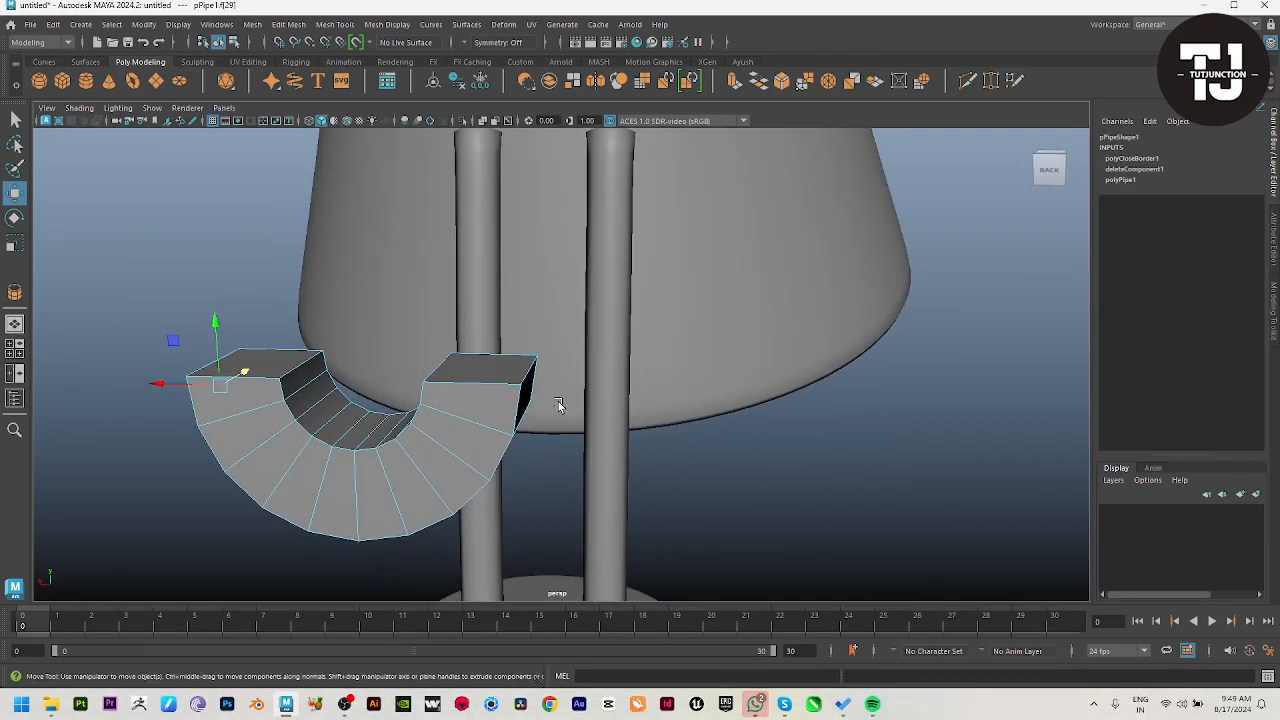
pyautogui.hotkey('ctrl', 'e')
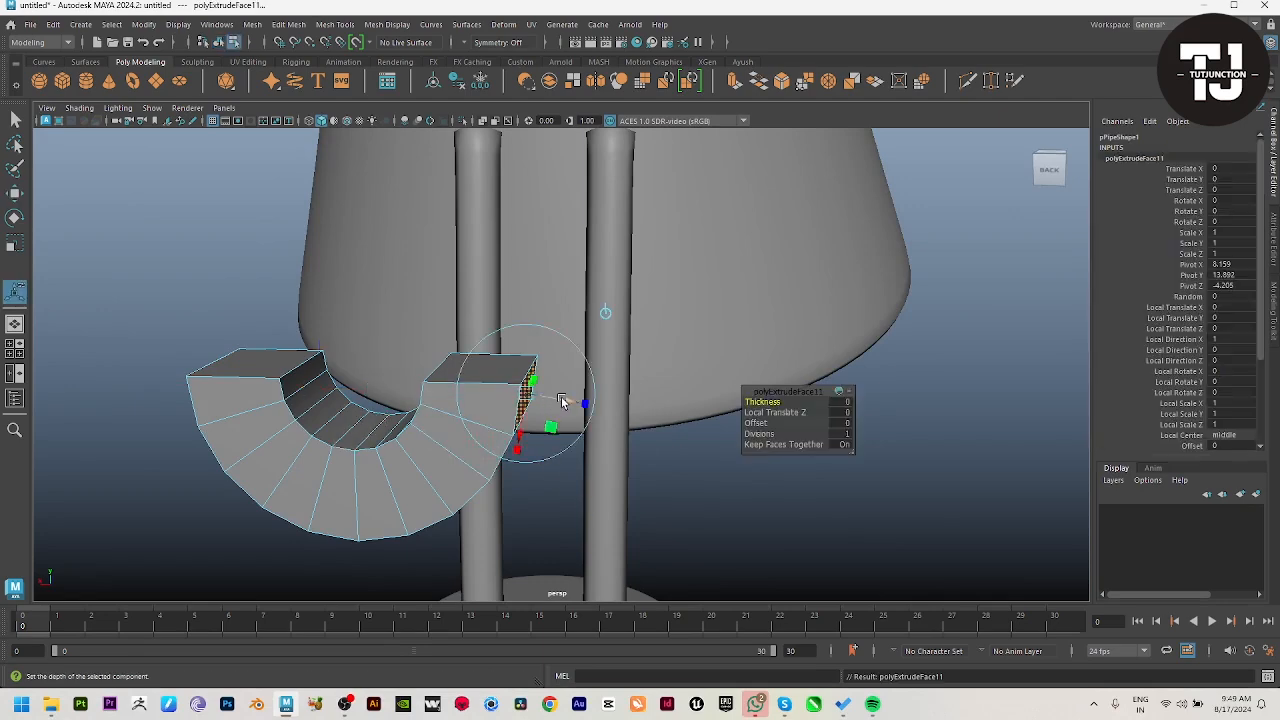
pyautogui.press('r')
pyautogui.moveTo(322, 391); pyautogui.dragTo(262, 382)
pyautogui.keyDown('alt'); pyautogui.moveTo(598, 450); pyautogui.dragTo(645, 378); pyautogui.keyUp('alt')
pyautogui.keyDown('alt'); pyautogui.moveTo(645, 378); pyautogui.dragTo(500, 337, button='right'); pyautogui.keyUp('alt')
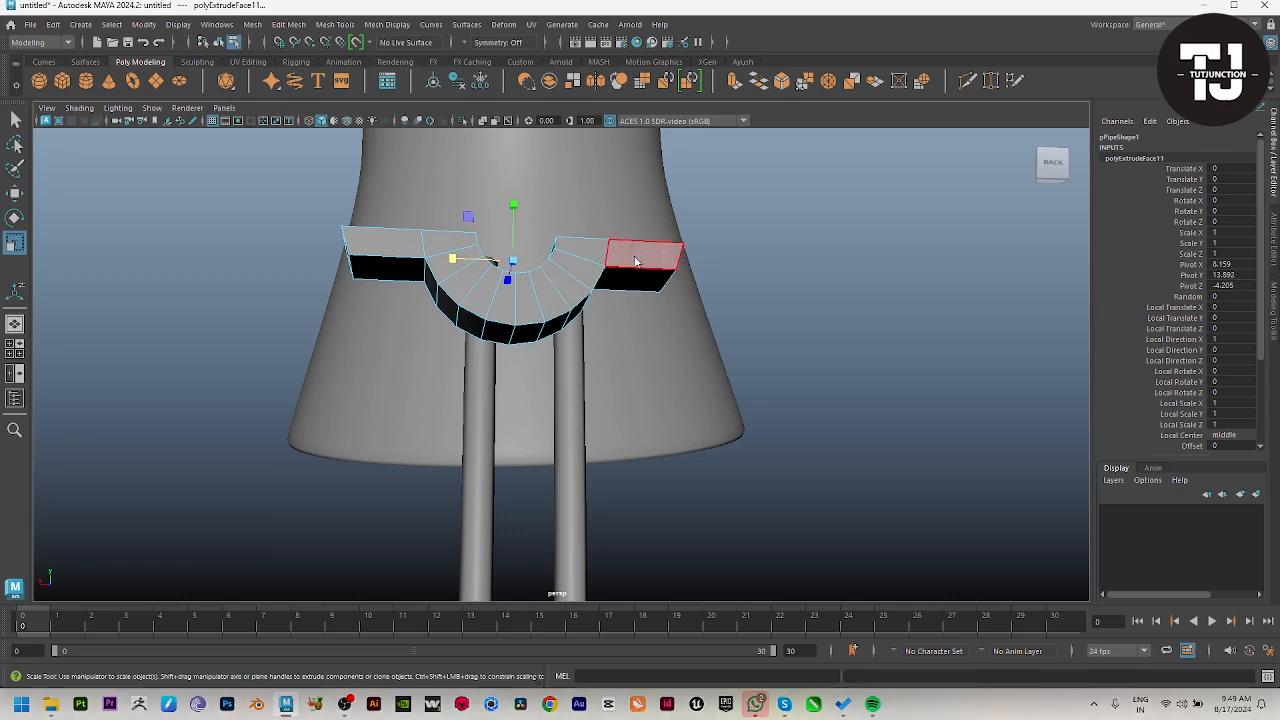
# Step: Adjust the end vertices of both tabs along X to trim their lengths
pyautogui.press('F9')
pyautogui.keyDown('alt'); pyautogui.moveTo(680, 250); pyautogui.dragTo(657, 257); pyautogui.keyUp('alt')
pyautogui.moveTo(630, 210); pyautogui.dragTo(740, 350)
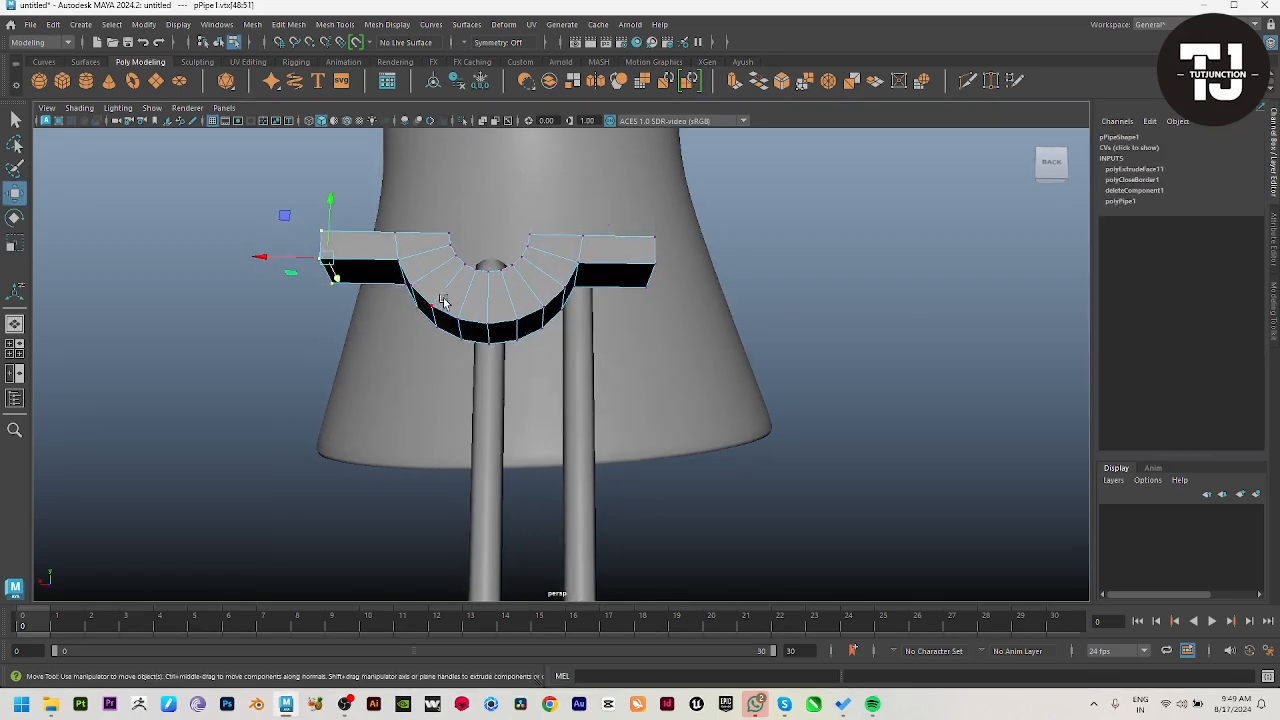
pyautogui.keyDown('alt'); pyautogui.moveTo(543, 334); pyautogui.dragTo(550, 262); pyautogui.keyUp('alt')
pyautogui.click(705, 230)
pyautogui.keyDown('alt'); pyautogui.moveTo(712, 238); pyautogui.dragTo(778, 322); pyautogui.keyUp('alt')
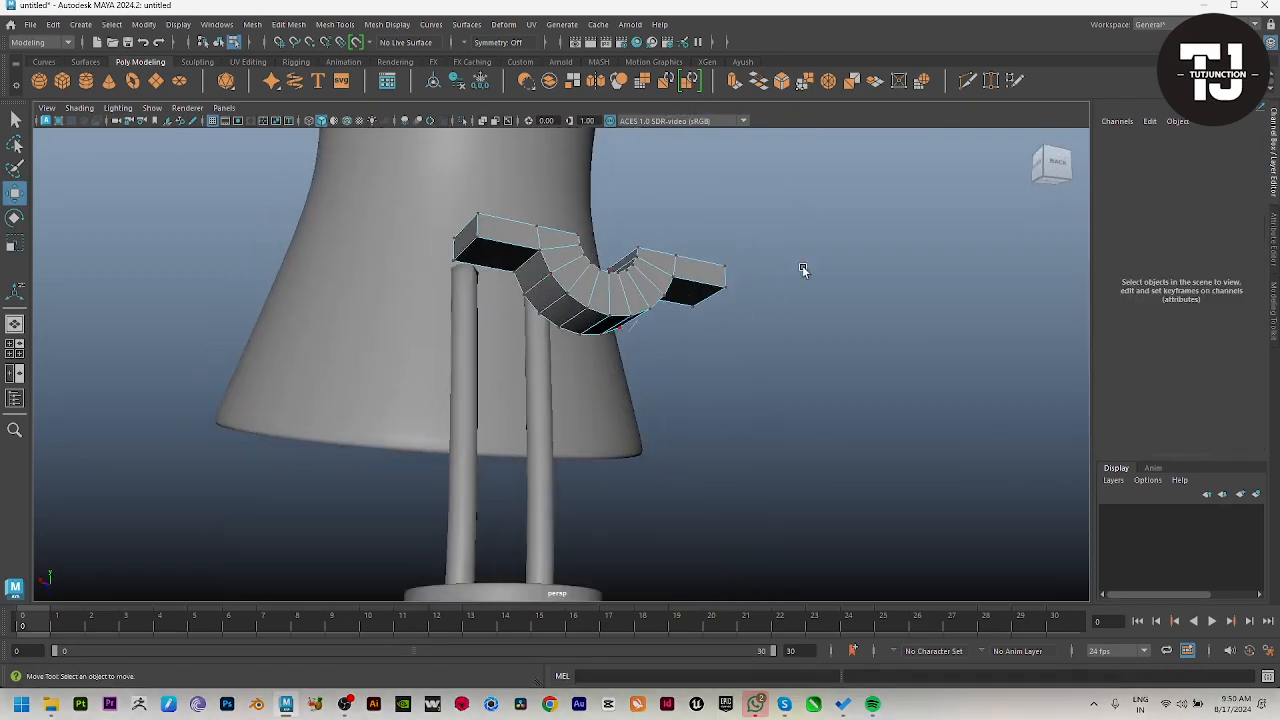
# Step: Return the clamp to object selection and set its X rotation to 90
pyautogui.press('F8')
pyautogui.keyDown('alt'); pyautogui.moveTo(803, 270); pyautogui.dragTo(858, 328); pyautogui.keyUp('alt')
pyautogui.click(626, 377)
pyautogui.press('e')
pyautogui.moveTo(728, 378); pyautogui.dragTo(692, 303)
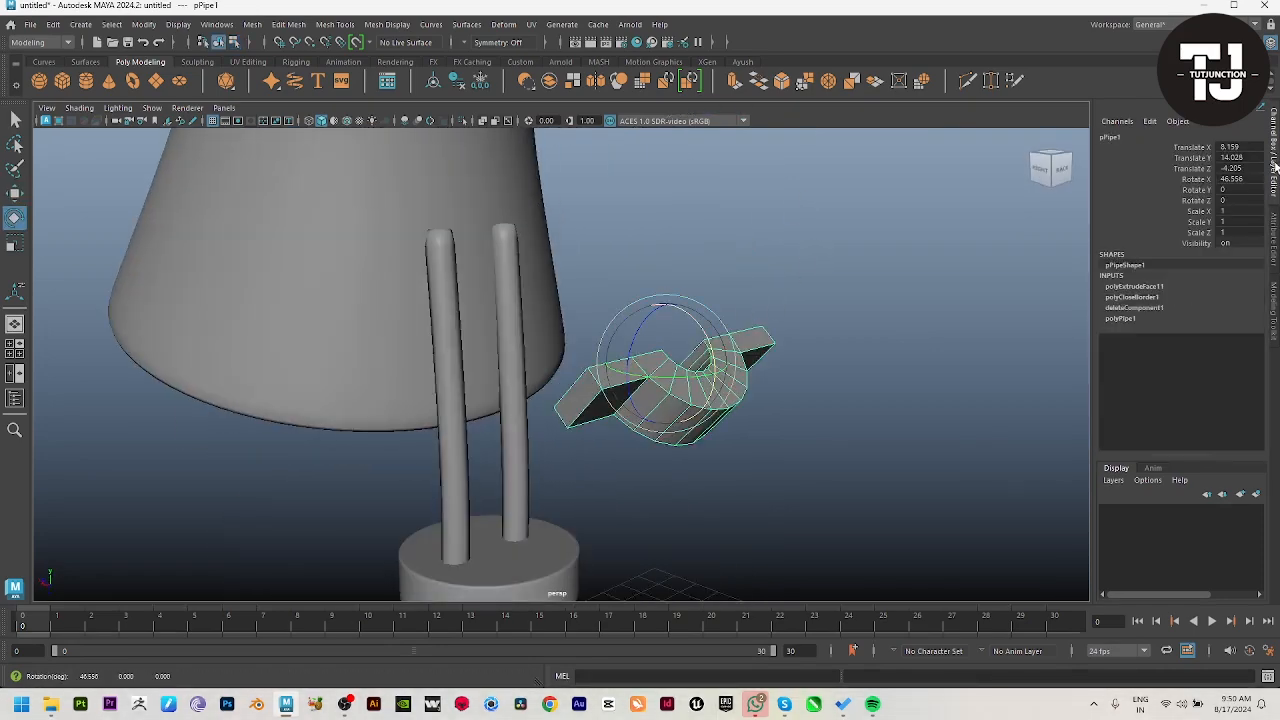
pyautogui.press('Return')
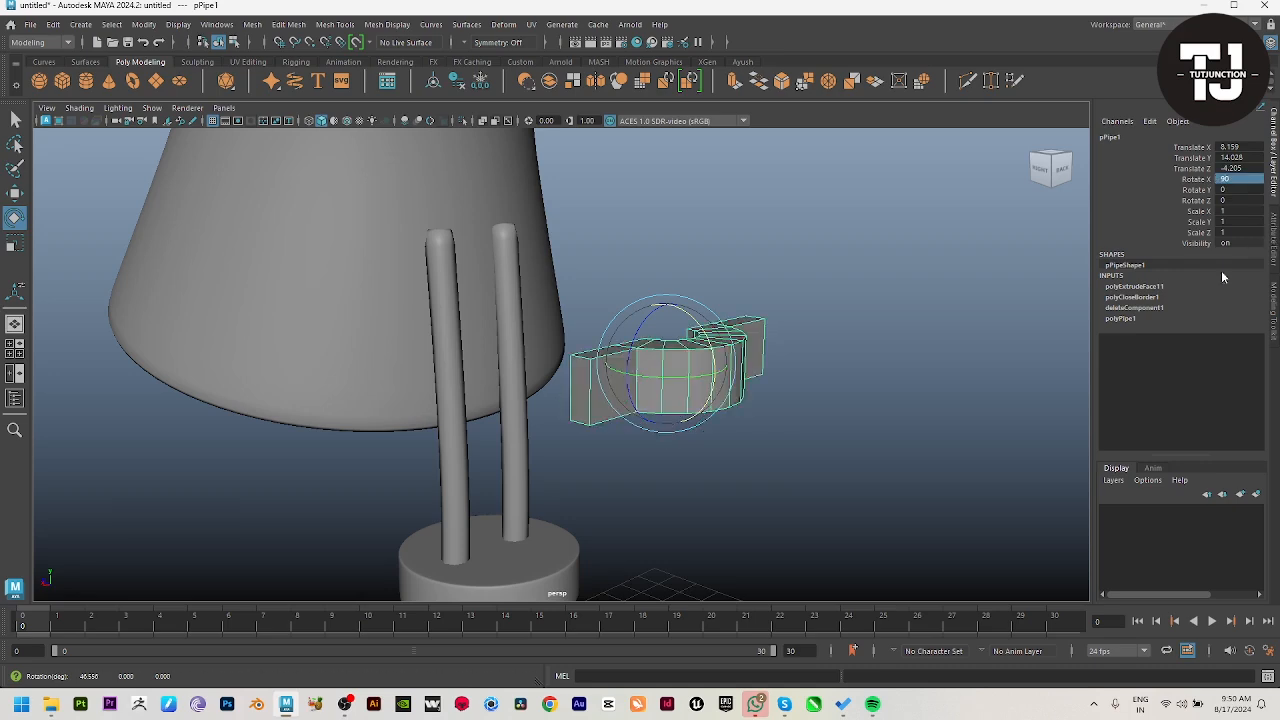
# Step: Try to place the clamp against the rods, enlarged to a scale of about 2.006
pyautogui.keyDown('alt'); pyautogui.moveTo(755, 395); pyautogui.dragTo(783, 367); pyautogui.keyUp('alt')
pyautogui.press('w')
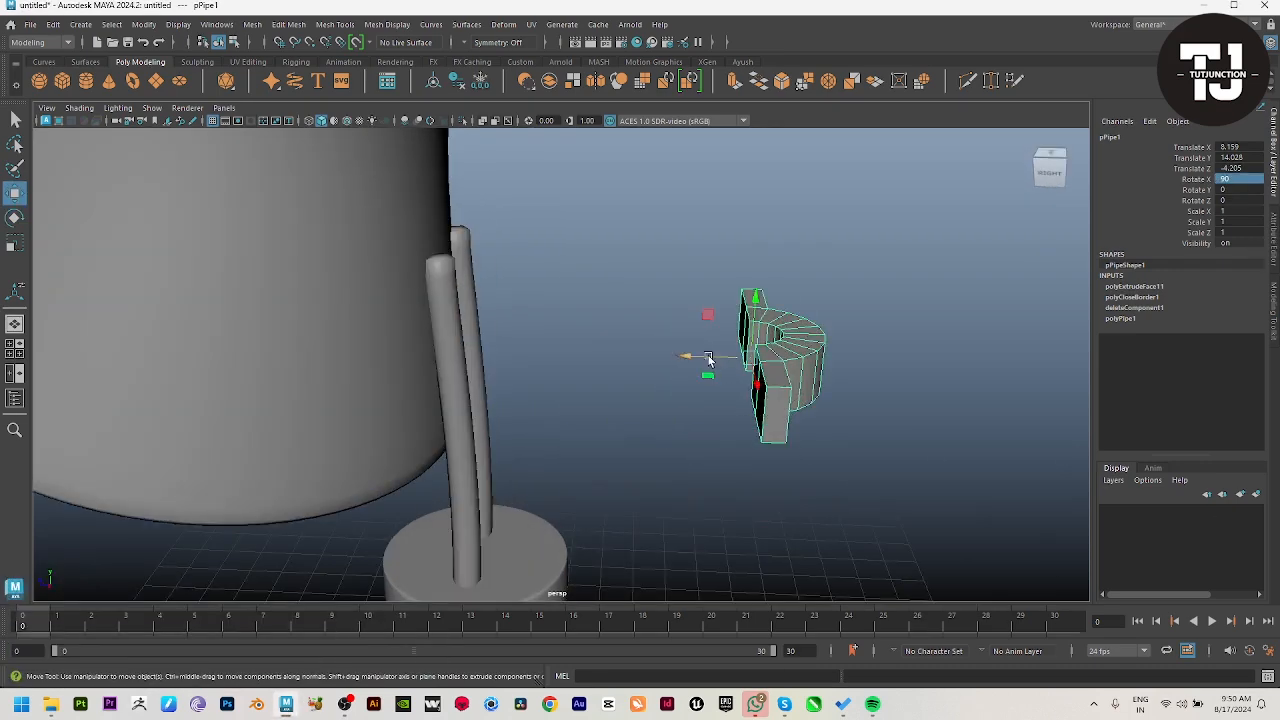
pyautogui.moveTo(688, 357); pyautogui.dragTo(380, 350)
pyautogui.keyDown('alt'); pyautogui.moveTo(620, 407); pyautogui.dragTo(642, 345); pyautogui.keyUp('alt')
pyautogui.moveTo(417, 300); pyautogui.dragTo(545, 355)
# Step: Undo the clamp's move and enlargement
pyautogui.hotkey('ctrl', 'z')
pyautogui.hotkey('ctrl', 'z')
pyautogui.hotkey('ctrl', 'z')
pyautogui.hotkey('ctrl', 'z')
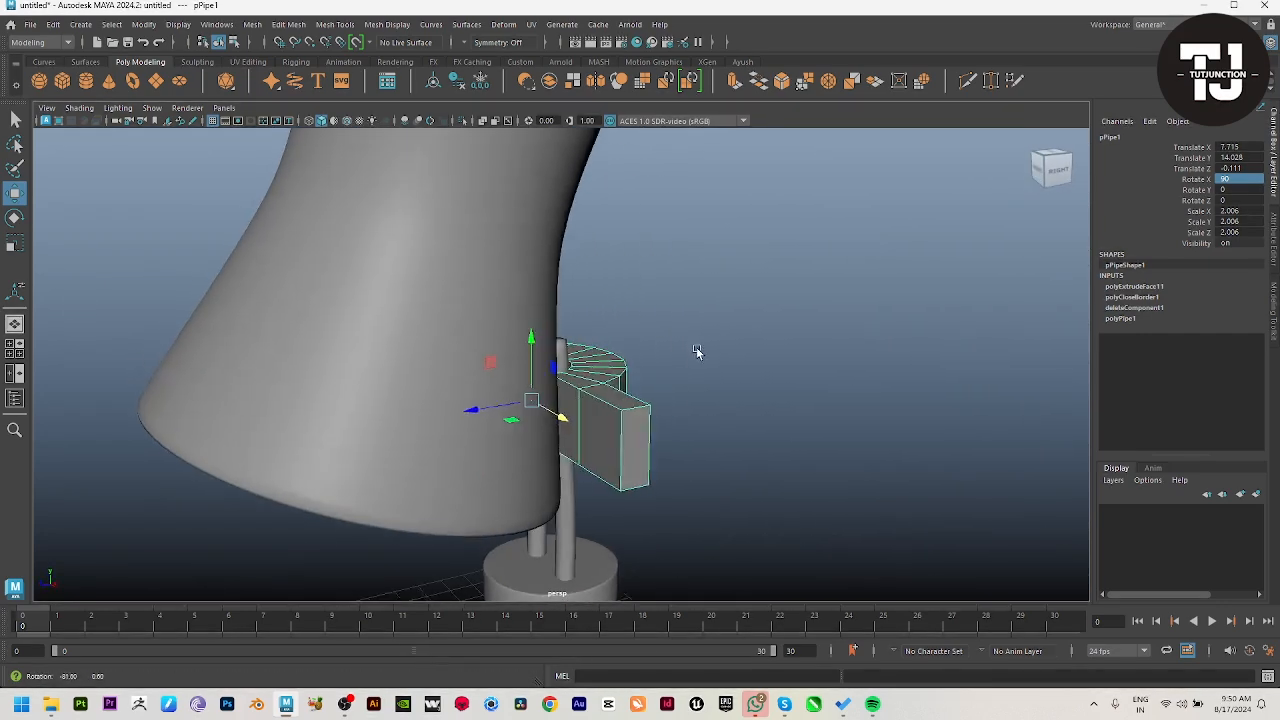
pyautogui.keyDown('alt'); pyautogui.moveTo(716, 360); pyautogui.dragTo(652, 515); pyautogui.keyUp('alt')
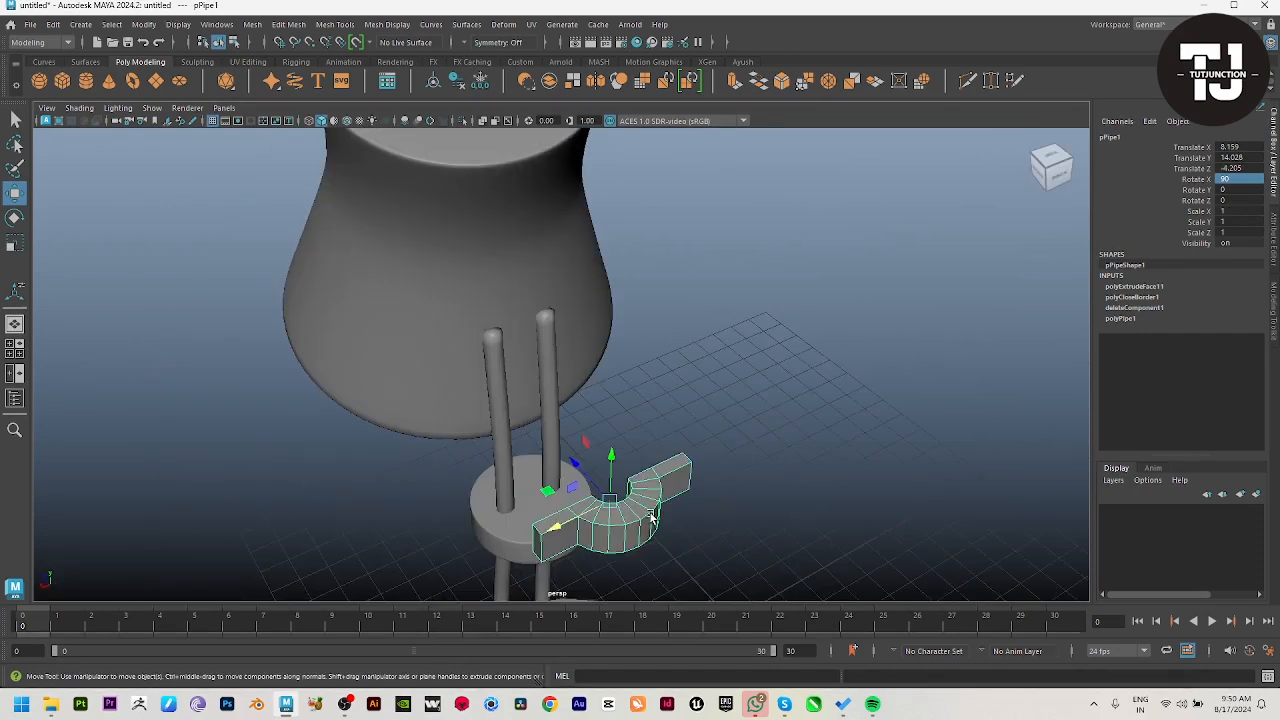
# Step: Scale the clamp to about 0.817 and move it onto the nearest rod at about Z -0.178
pyautogui.moveTo(578, 492); pyautogui.dragTo(448, 385)
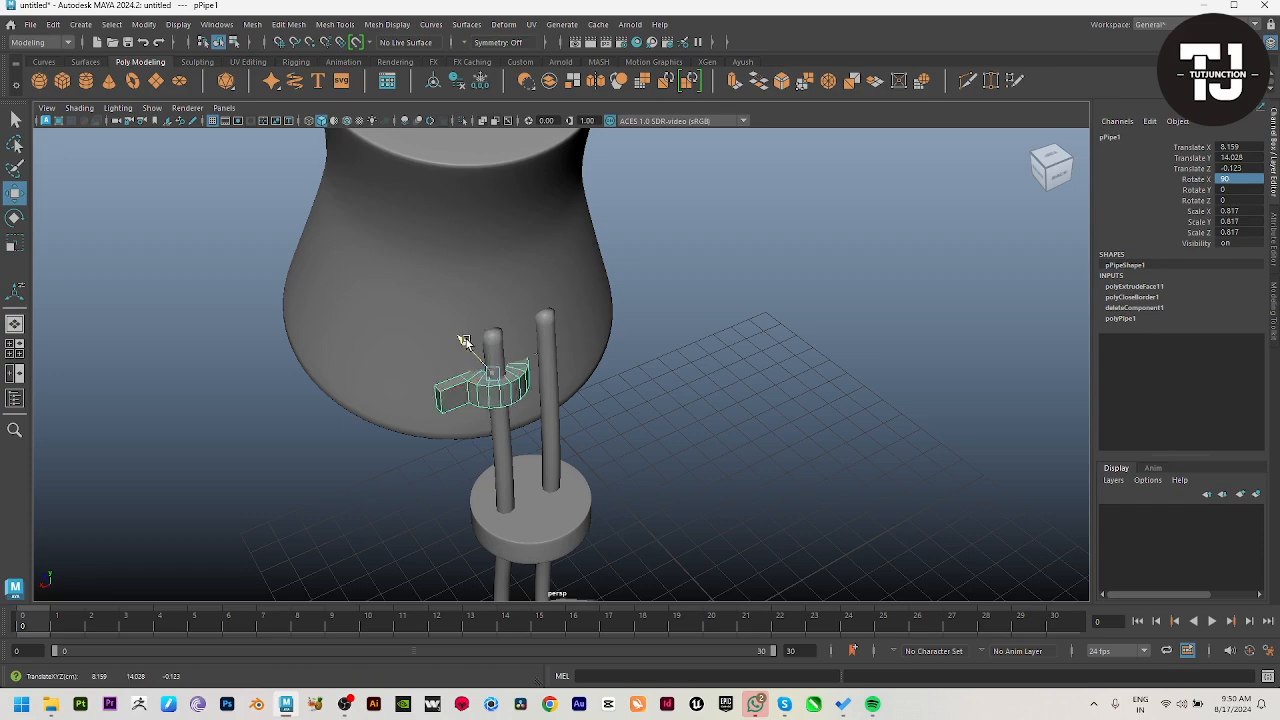
pyautogui.keyDown('alt'); pyautogui.moveTo(466, 343); pyautogui.dragTo(543, 463); pyautogui.keyUp('alt')
pyautogui.keyDown('alt'); pyautogui.moveTo(543, 463); pyautogui.dragTo(635, 465, button='right'); pyautogui.keyUp('alt')
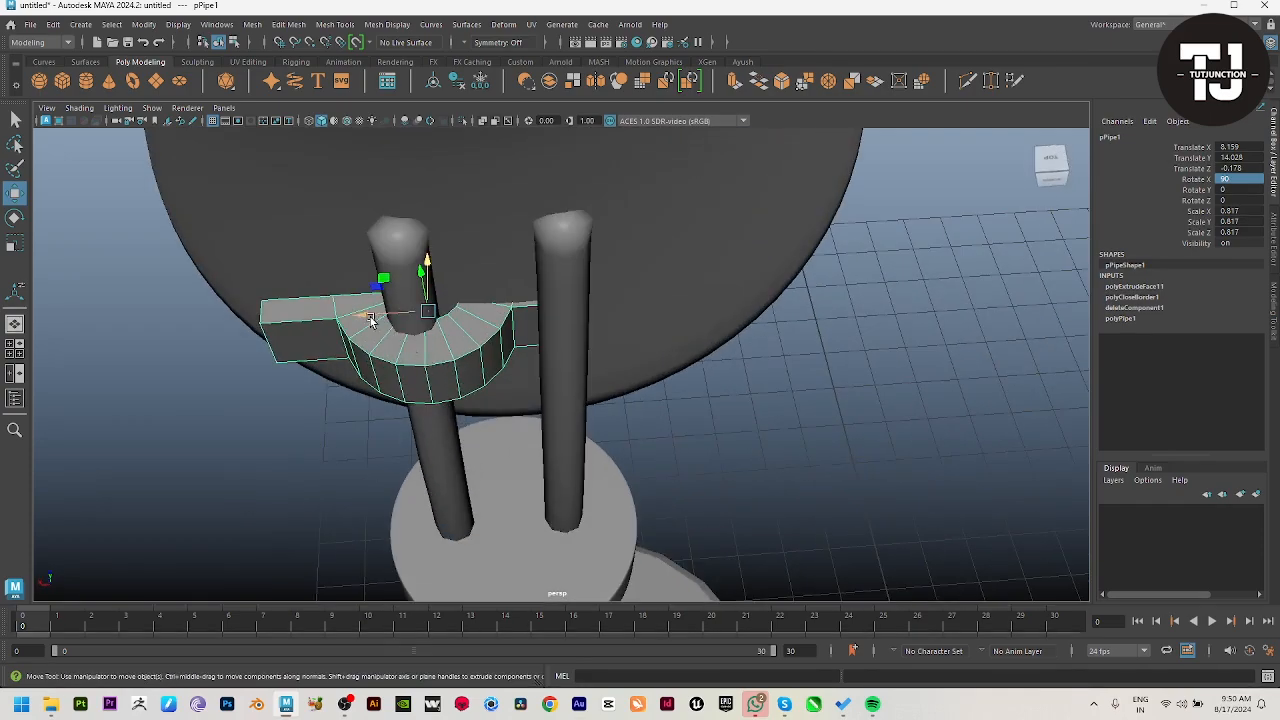
# Step: Shrink the clamp to about 0.706 and fit it around the rod at about X 8.212, Z -0.366
pyautogui.moveTo(370, 320); pyautogui.dragTo(345, 479)
pyautogui.moveTo(336, 377); pyautogui.dragTo(429, 393)
pyautogui.press('r')
pyautogui.moveTo(407, 480); pyautogui.dragTo(435, 524)
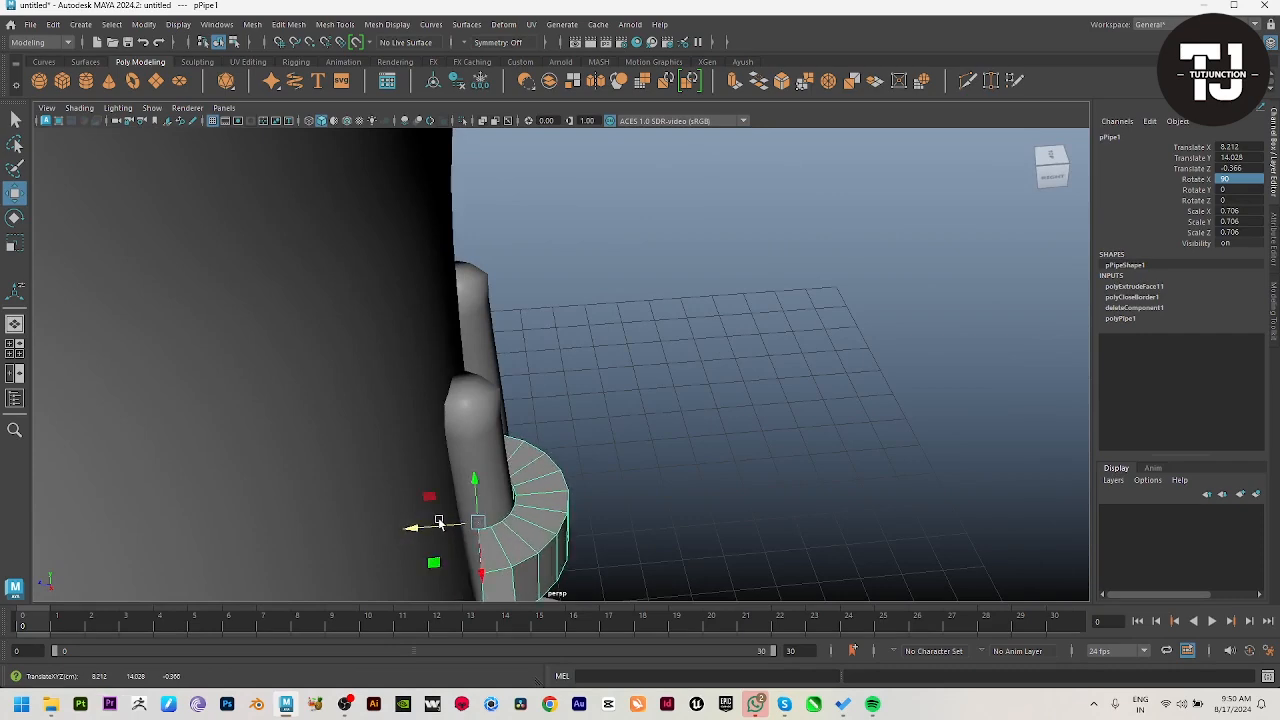
# Step: Select the rear faces where the half ring meets its tabs and push them towards the shade
pyautogui.keyDown('alt'); pyautogui.moveTo(581, 522); pyautogui.dragTo(626, 294, button='middle'); pyautogui.keyUp('alt')
pyautogui.keyDown('alt'); pyautogui.moveTo(626, 294); pyautogui.dragTo(571, 287); pyautogui.keyUp('alt')
pyautogui.moveTo(571, 287); pyautogui.dragTo(533, 378, button='right')
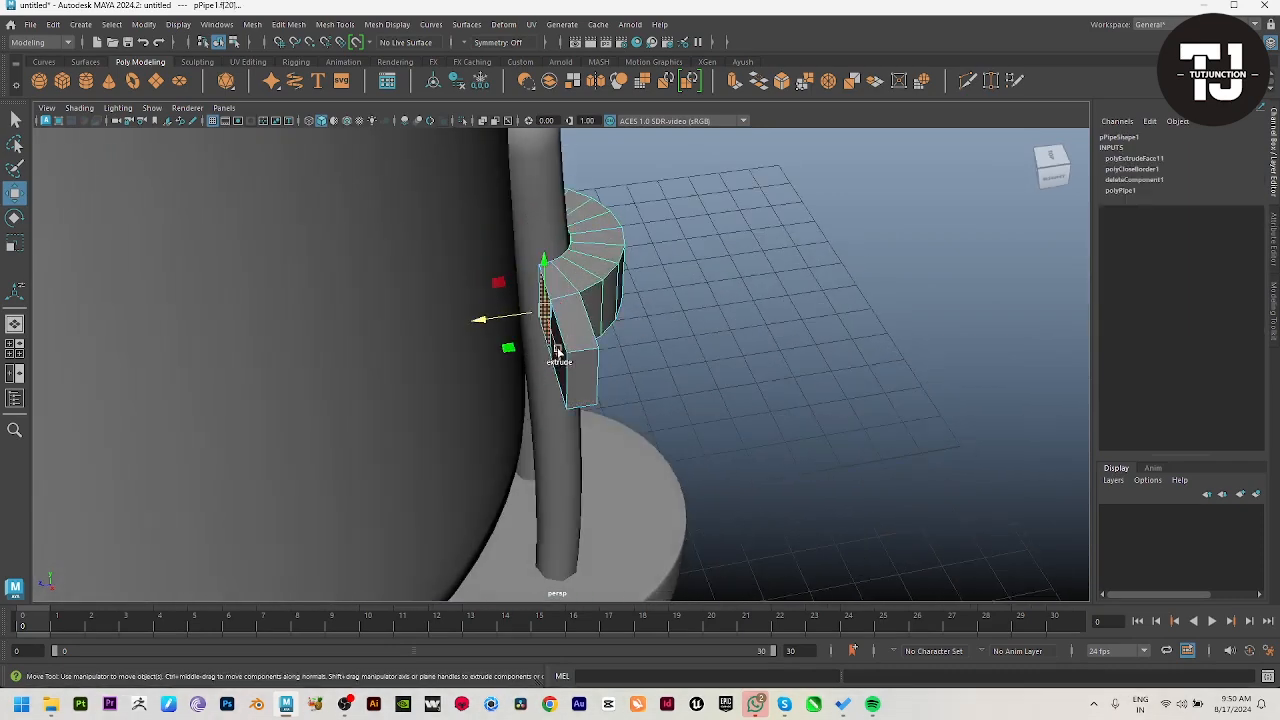
pyautogui.keyDown('alt'); pyautogui.moveTo(628, 379); pyautogui.dragTo(715, 254); pyautogui.keyUp('alt')
pyautogui.keyDown('alt'); pyautogui.moveTo(600, 177); pyautogui.dragTo(901, 569, button='right'); pyautogui.keyUp('alt')
pyautogui.keyDown('alt'); pyautogui.moveTo(511, 331); pyautogui.dragTo(524, 430, button='middle'); pyautogui.keyUp('alt')
pyautogui.keyDown('alt'); pyautogui.moveTo(522, 428); pyautogui.dragTo(579, 428, button='right'); pyautogui.keyUp('alt')
pyautogui.keyDown('alt'); pyautogui.moveTo(483, 354); pyautogui.dragTo(569, 405); pyautogui.keyUp('alt')
# Step: Move the rear faces of the clamp's outer tab along Z until they meet the shade wall
pyautogui.keyDown('shift'); pyautogui.click(502, 433); pyautogui.keyUp('shift')
pyautogui.keyDown('alt'); pyautogui.moveTo(502, 433); pyautogui.dragTo(57, 277, button='right'); pyautogui.keyUp('alt')
pyautogui.keyDown('alt'); pyautogui.moveTo(720, 372); pyautogui.dragTo(580, 368); pyautogui.keyUp('alt')
pyautogui.moveTo(432, 345); pyautogui.dragTo(440, 370)
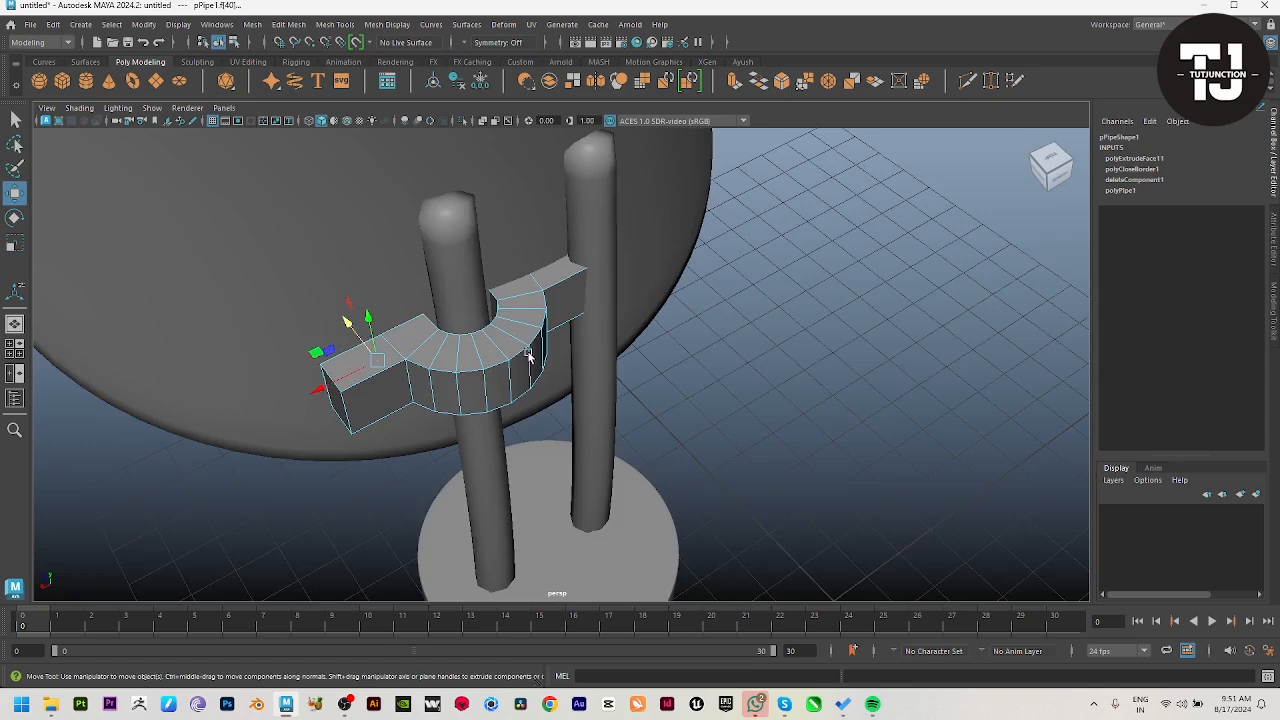
pyautogui.keyDown('alt'); pyautogui.moveTo(530, 358); pyautogui.dragTo(602, 313); pyautogui.keyUp('alt')
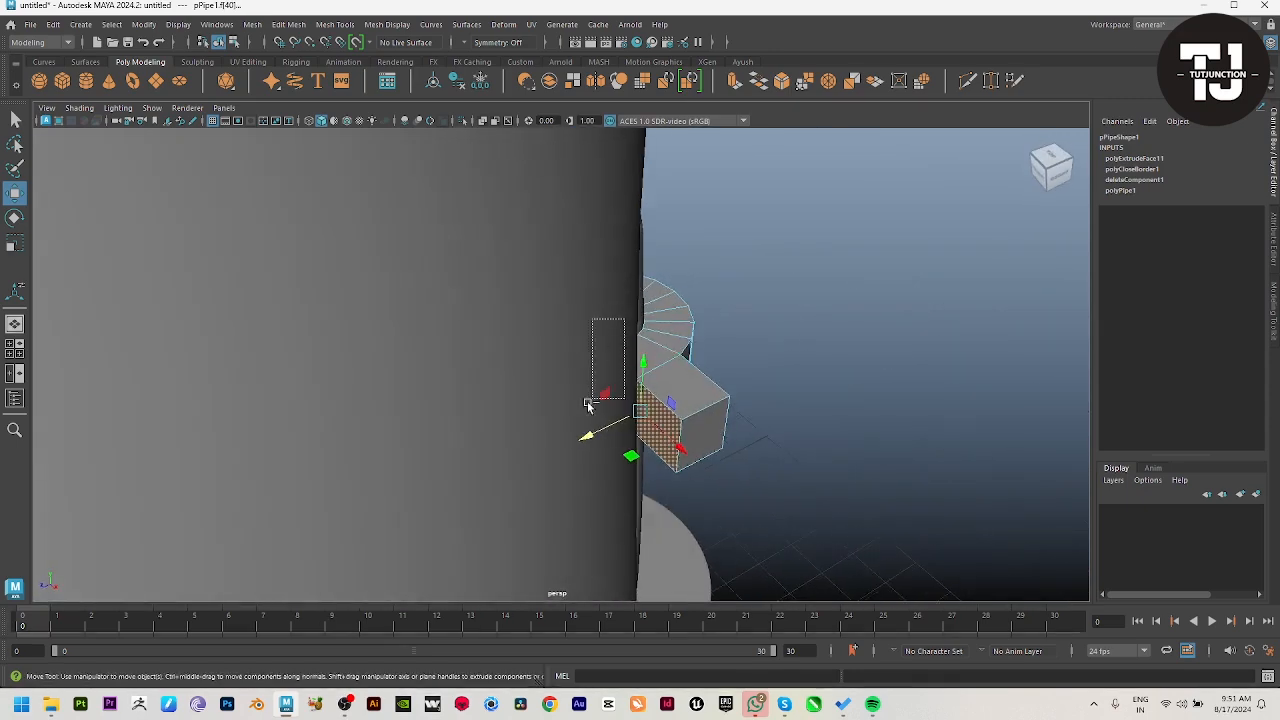
pyautogui.moveTo(589, 405); pyautogui.dragTo(575, 430)
pyautogui.keyDown('alt'); pyautogui.moveTo(540, 491); pyautogui.dragTo(582, 500); pyautogui.keyUp('alt')
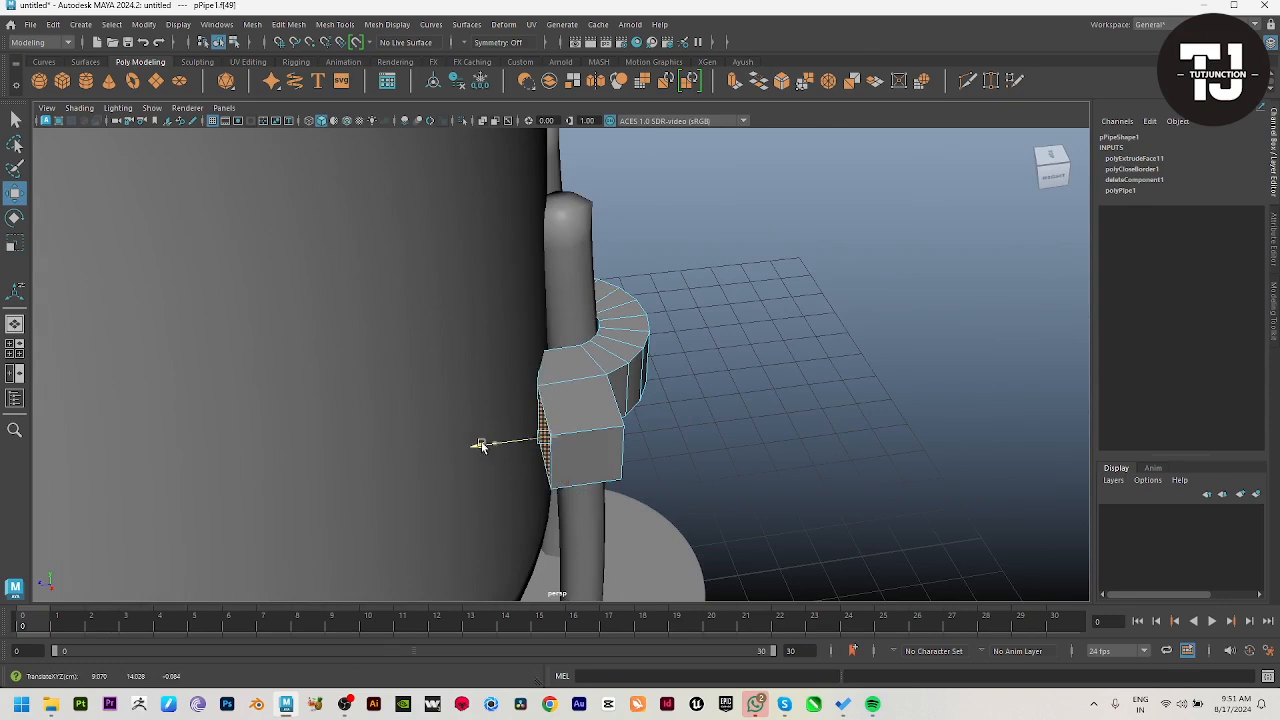
pyautogui.click(566, 441)
# Step: Move the tab's rear vertical edge to follow the curve of the shade wall
pyautogui.press('F10')
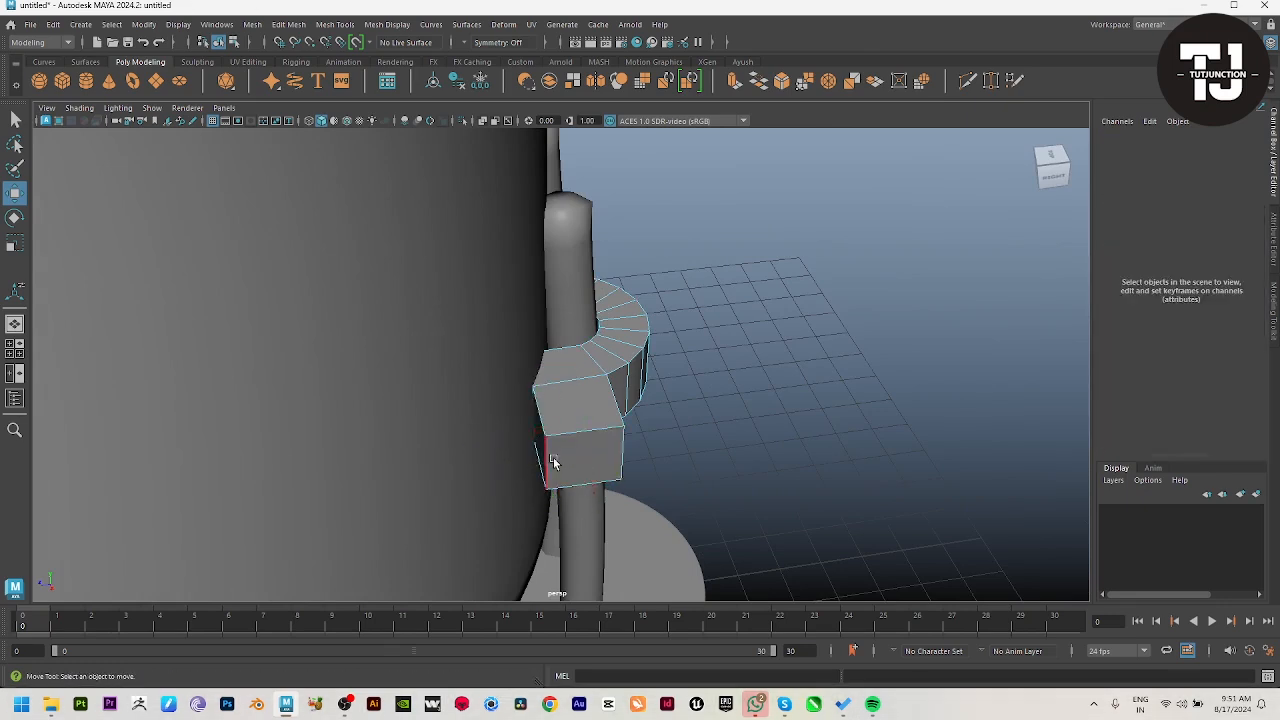
pyautogui.click(553, 463)
pyautogui.moveTo(485, 471); pyautogui.dragTo(501, 318)
pyautogui.click(760, 508)
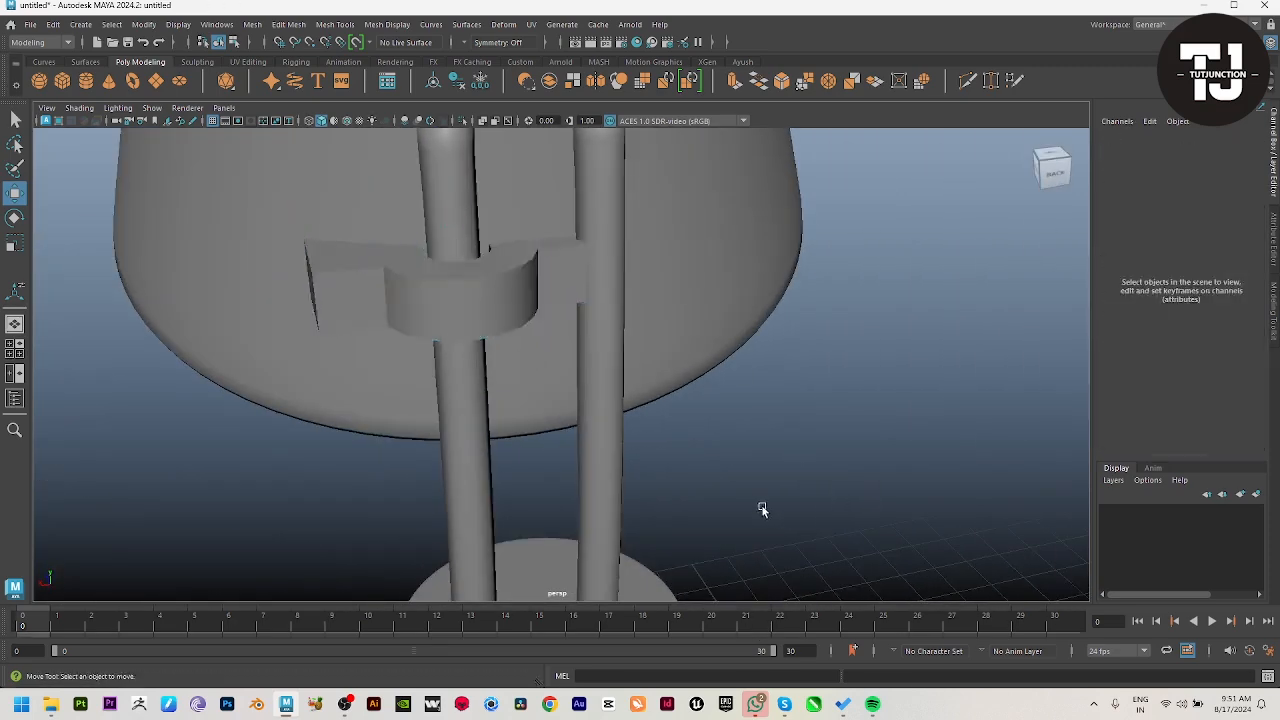
# Step: Select the clamp's outer upper and lower edges, its tab corner edges and the edges where the ring meets the tabs
pyautogui.keyDown('alt'); pyautogui.moveTo(760, 508); pyautogui.dragTo(491, 206); pyautogui.keyUp('alt')
pyautogui.hotkey('ctrl', 'z')
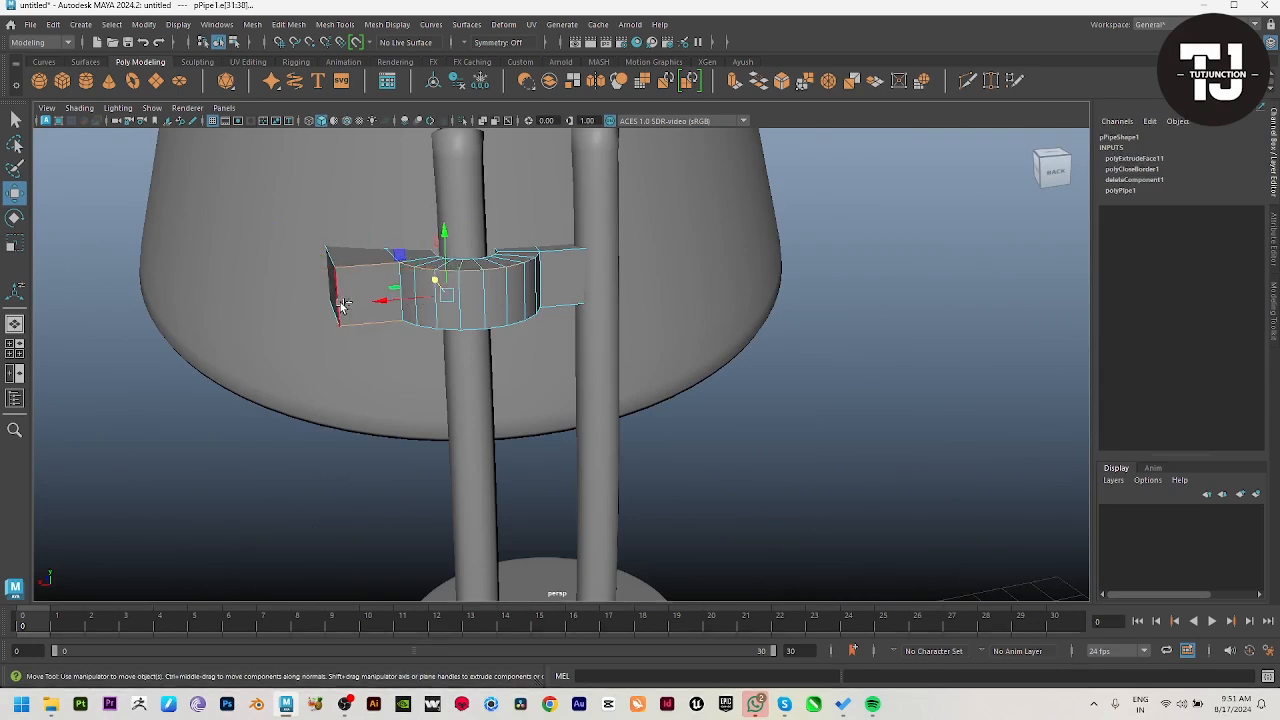
pyautogui.keyDown('alt'); pyautogui.moveTo(619, 325); pyautogui.dragTo(665, 411); pyautogui.keyUp('alt')
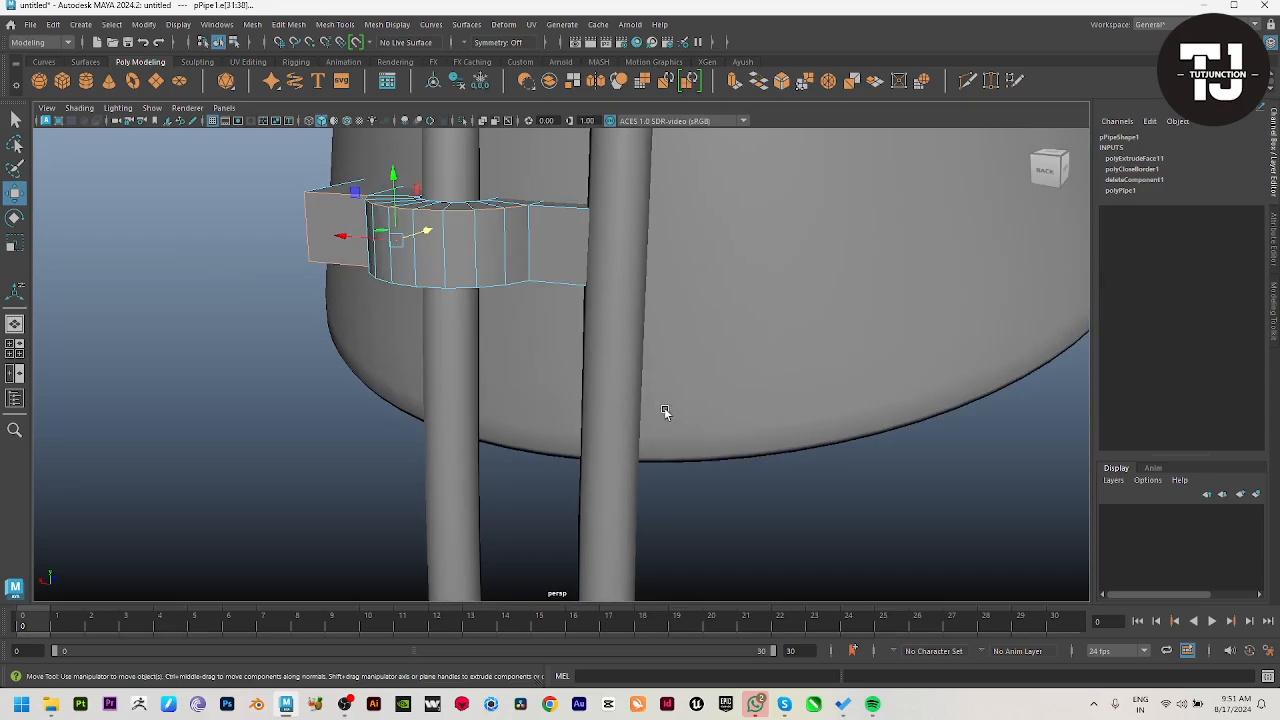
pyautogui.keyDown('alt'); pyautogui.moveTo(565, 213); pyautogui.dragTo(600, 340); pyautogui.keyUp('alt')
pyautogui.press('4')
pyautogui.keyDown('alt'); pyautogui.moveTo(452, 294); pyautogui.dragTo(720, 333); pyautogui.keyUp('alt')
pyautogui.keyDown('shift'); pyautogui.rightClick(720, 286); pyautogui.keyUp('shift')
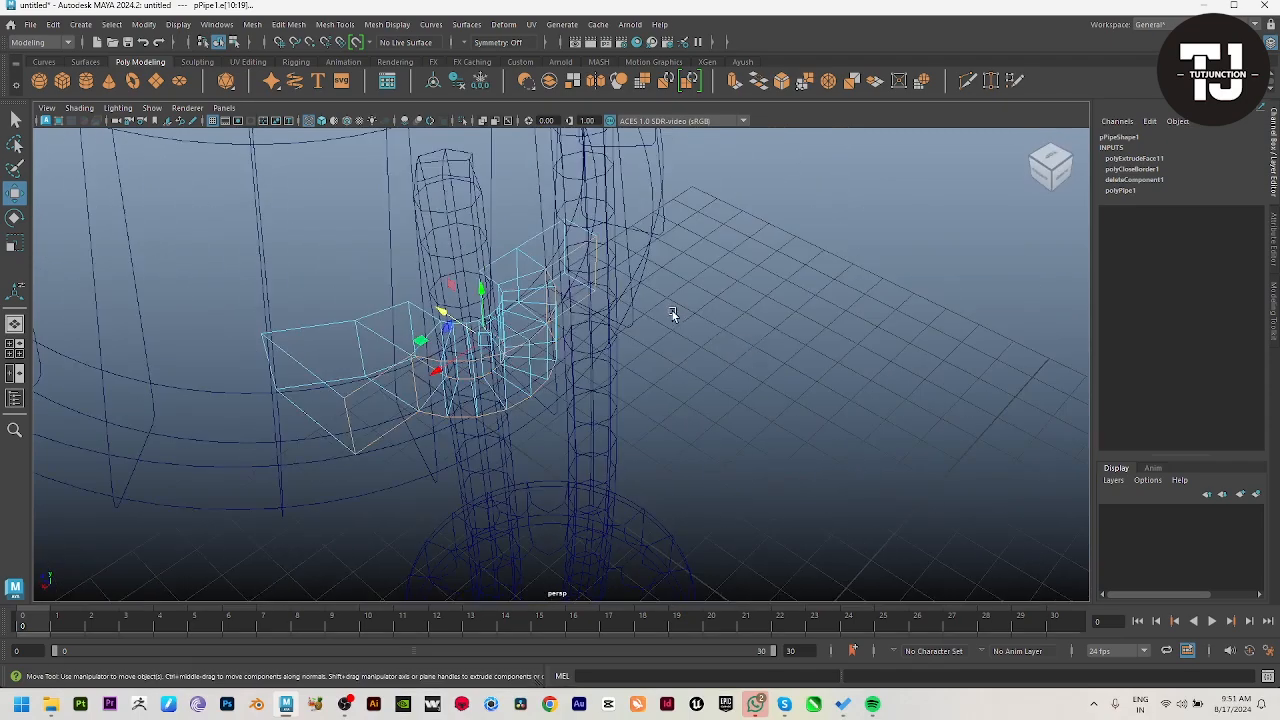
pyautogui.press('5')
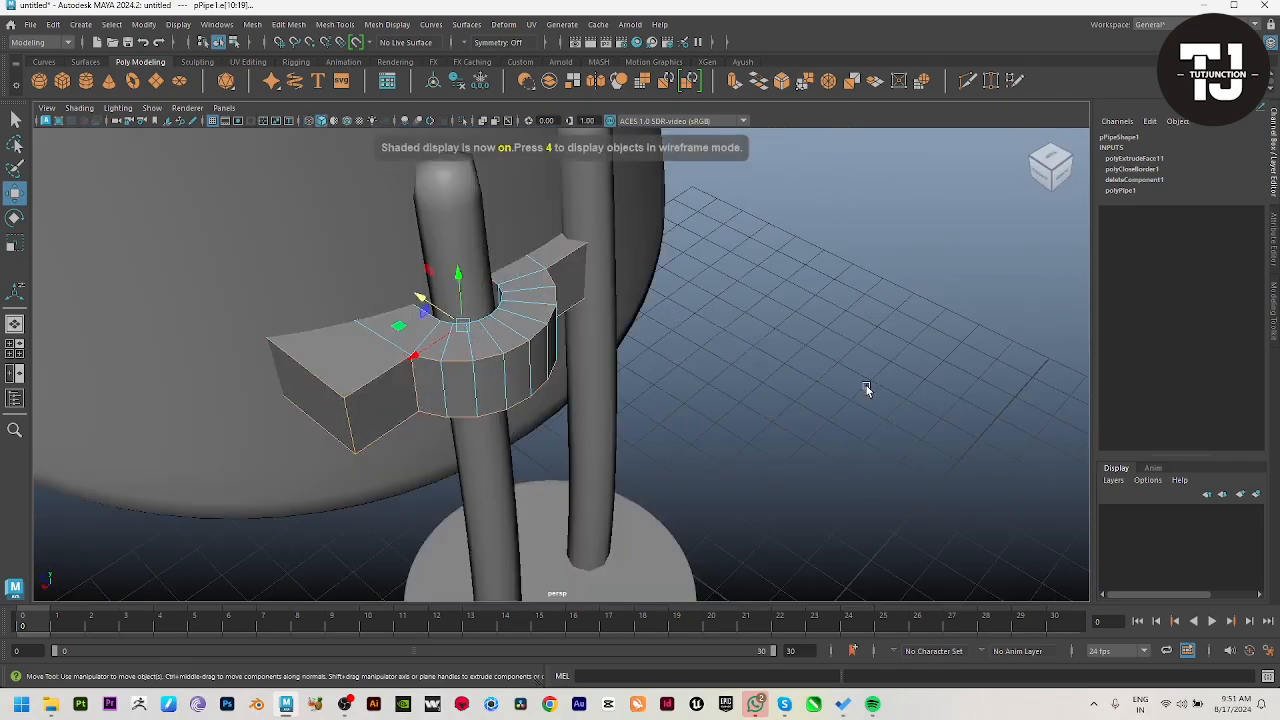
pyautogui.keyDown('alt'); pyautogui.moveTo(866, 388); pyautogui.dragTo(669, 331); pyautogui.keyUp('alt')
pyautogui.press('4')
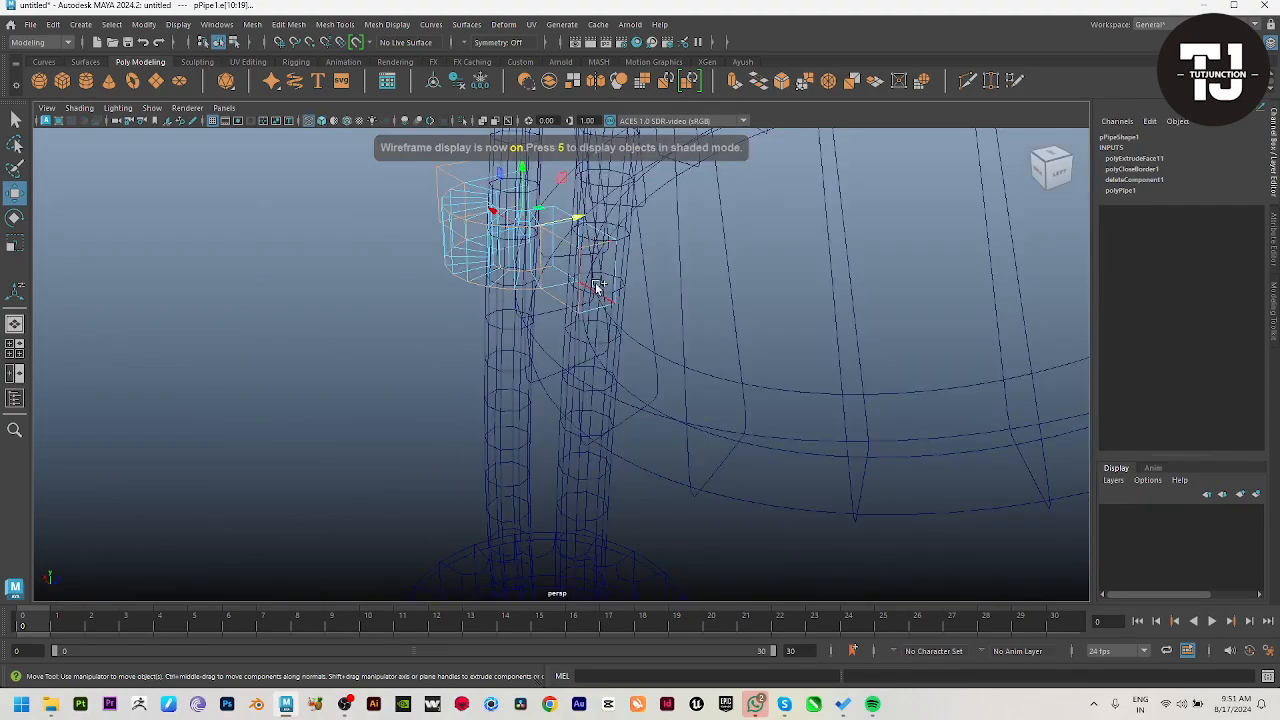
pyautogui.moveTo(593, 315)
pyautogui.keyDown('alt'); pyautogui.mouseDown()
pyautogui.moveTo(657, 317)
pyautogui.moveTo(604, 356)
pyautogui.moveTo(680, 431)
pyautogui.moveTo(649, 443)
pyautogui.mouseUp(); pyautogui.keyUp('alt')
# Step: Bevel the selected clamp edges with a fraction of about 0.093 and preview the clamp smoothed
pyautogui.press('5')
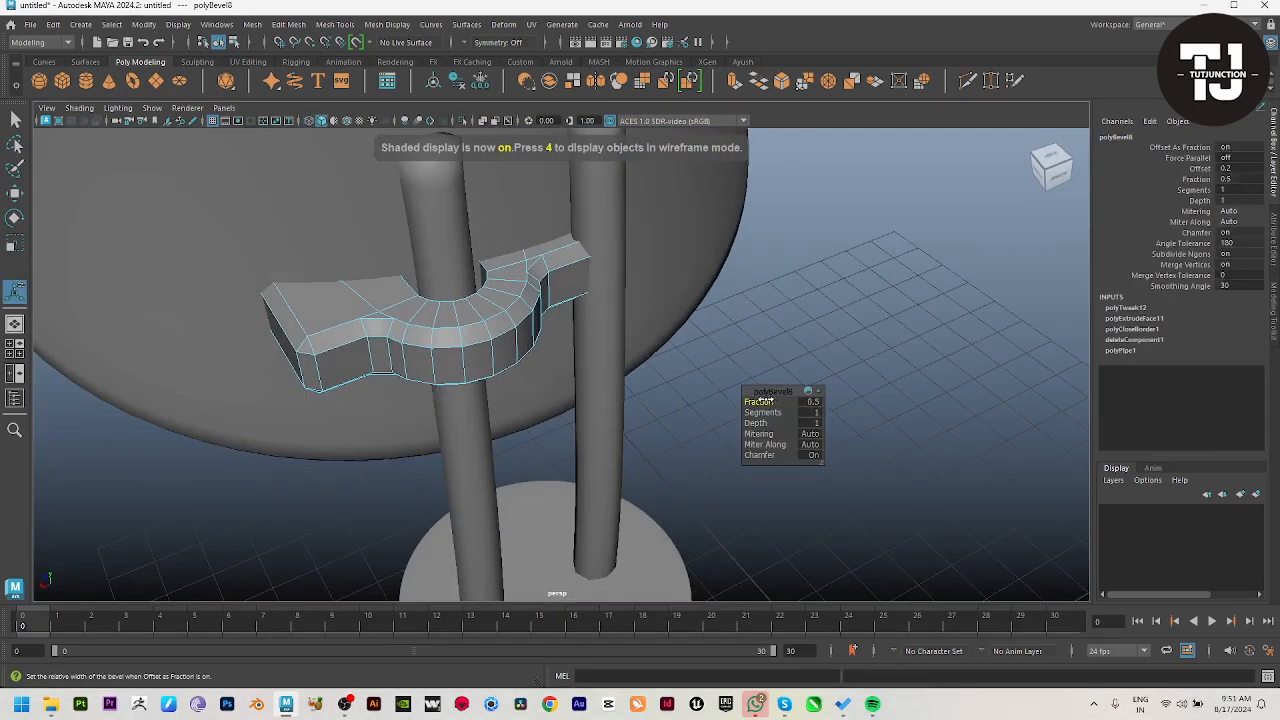
pyautogui.moveTo(713, 398); pyautogui.dragTo(587, 398, button='middle')
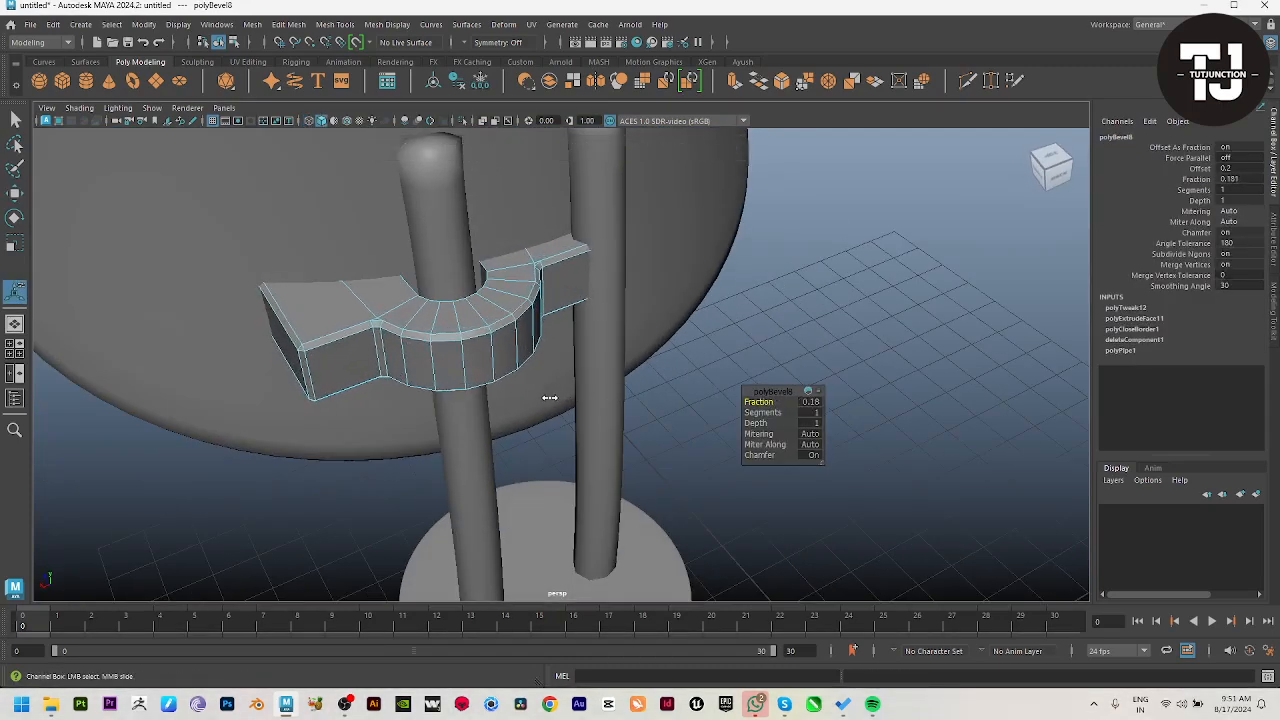
pyautogui.press('w')
pyautogui.press('3')
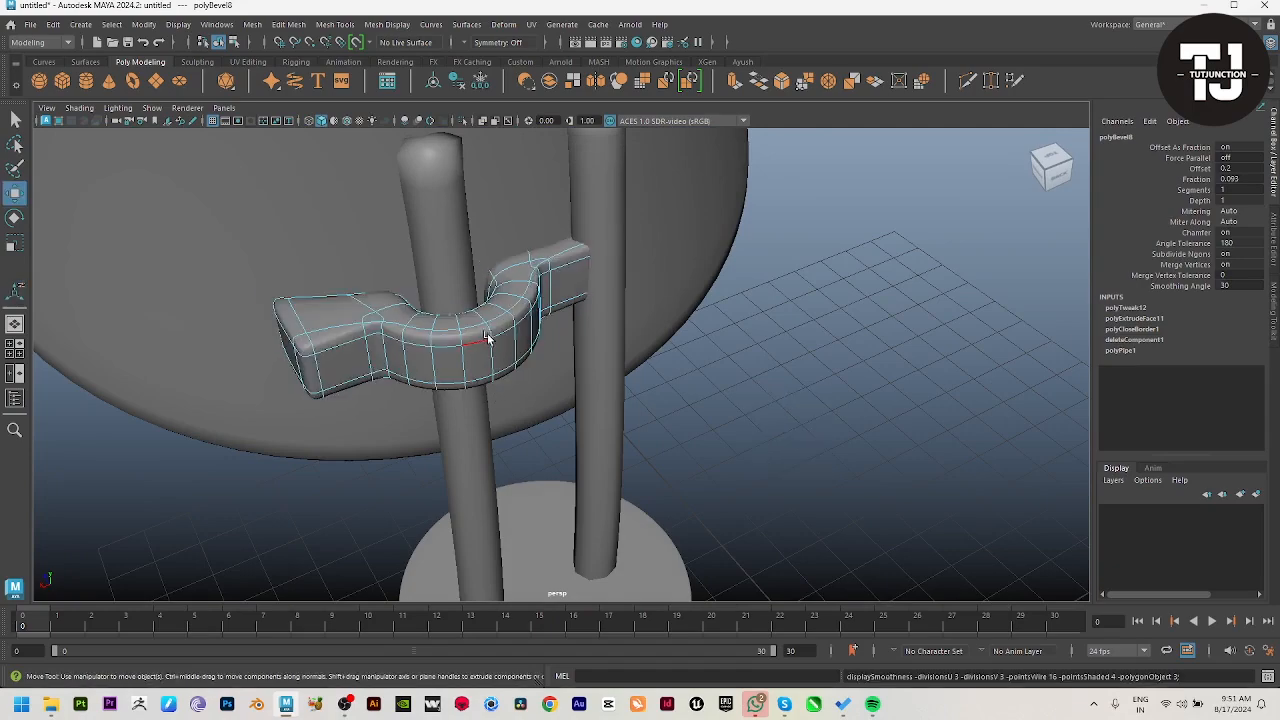
pyautogui.moveTo(486, 337); pyautogui.dragTo(556, 294, button='right')
pyautogui.click(824, 410)
pyautogui.keyDown('alt'); pyautogui.moveTo(824, 410); pyautogui.dragTo(668, 359); pyautogui.keyUp('alt')
pyautogui.click(654, 326)
# Step: Turn off the clamp's smooth preview and delete the end face of its inner tab
pyautogui.press('1')
pyautogui.keyDown('alt'); pyautogui.moveTo(639, 288); pyautogui.dragTo(628, 304); pyautogui.keyUp('alt')
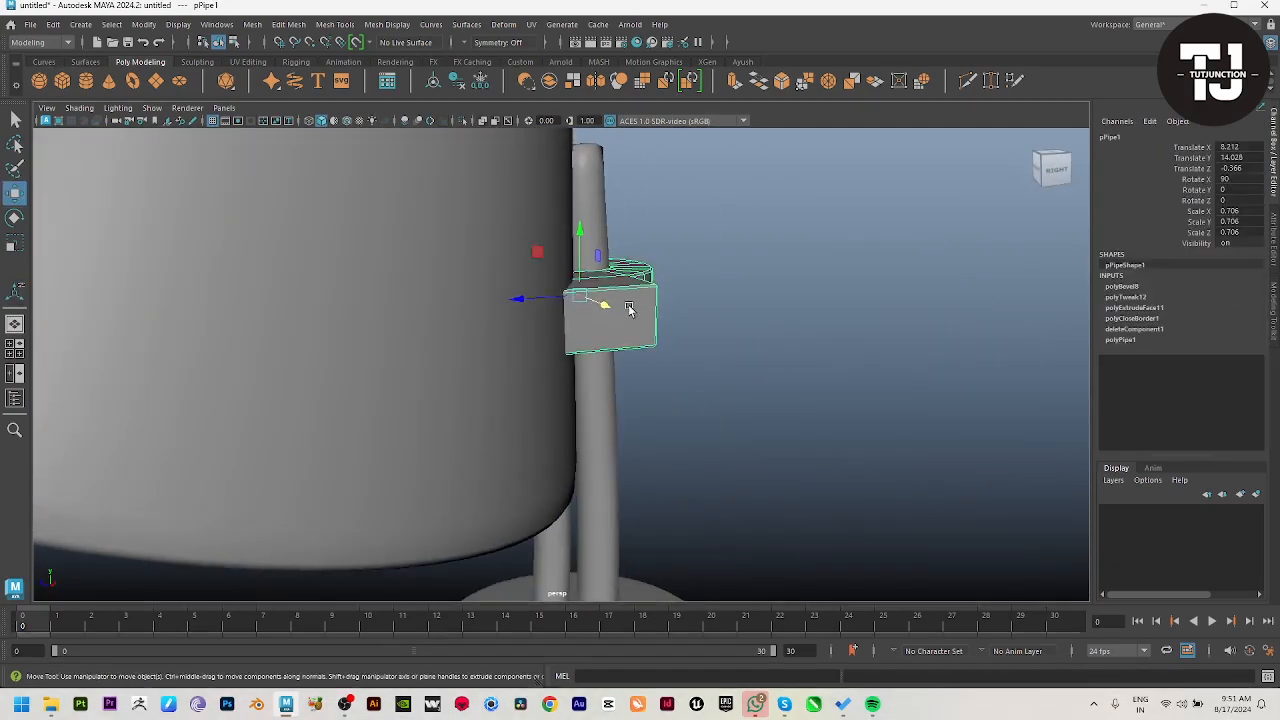
pyautogui.moveTo(628, 304); pyautogui.dragTo(608, 333, button='right')
pyautogui.press('4')
pyautogui.keyDown('alt'); pyautogui.moveTo(605, 318); pyautogui.dragTo(560, 263); pyautogui.keyUp('alt')
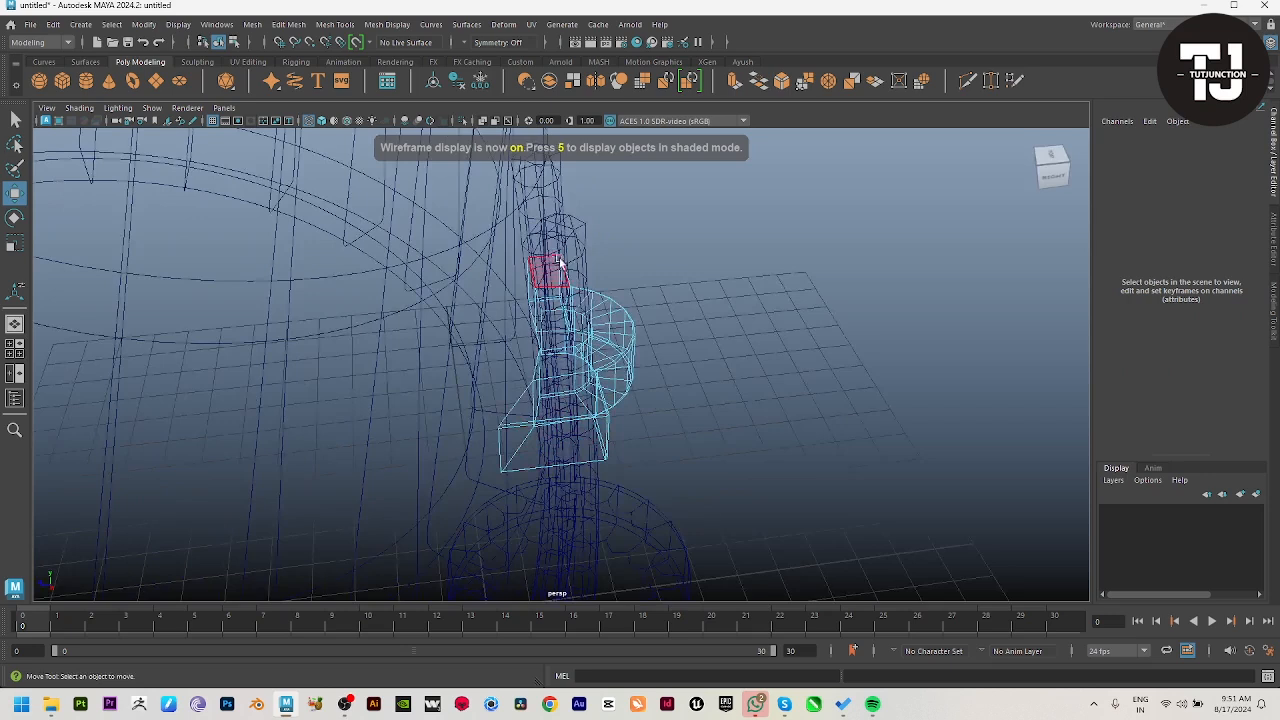
pyautogui.moveTo(334, 540); pyautogui.dragTo(334, 540)
pyautogui.keyDown('ctrl'); pyautogui.moveTo(666, 198); pyautogui.dragTo(551, 566); pyautogui.keyUp('ctrl')
pyautogui.click(789, 461)
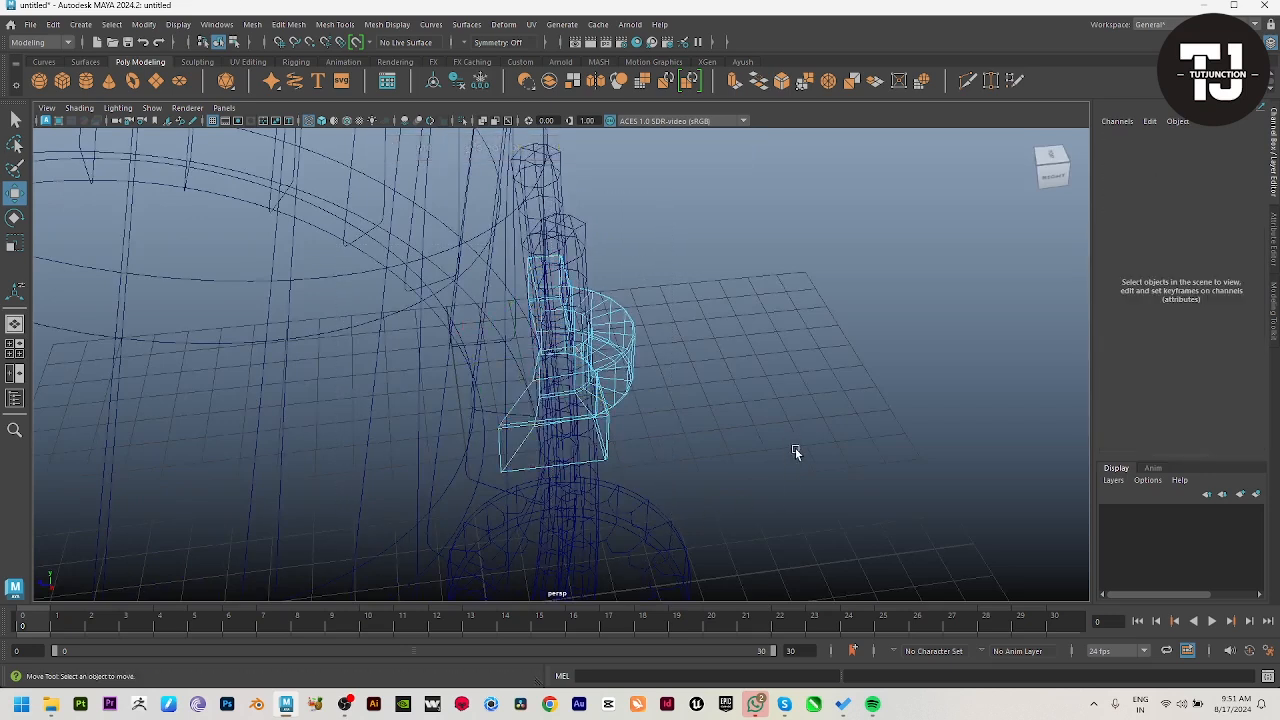
# Step: Examine the clamp's shape around the rod in smooth preview
pyautogui.press('5')
pyautogui.press('3')
pyautogui.moveTo(606, 380); pyautogui.dragTo(740, 285, button='right')
pyautogui.click(789, 246)
pyautogui.keyDown('alt'); pyautogui.moveTo(780, 270); pyautogui.dragTo(560, 371); pyautogui.keyUp('alt')
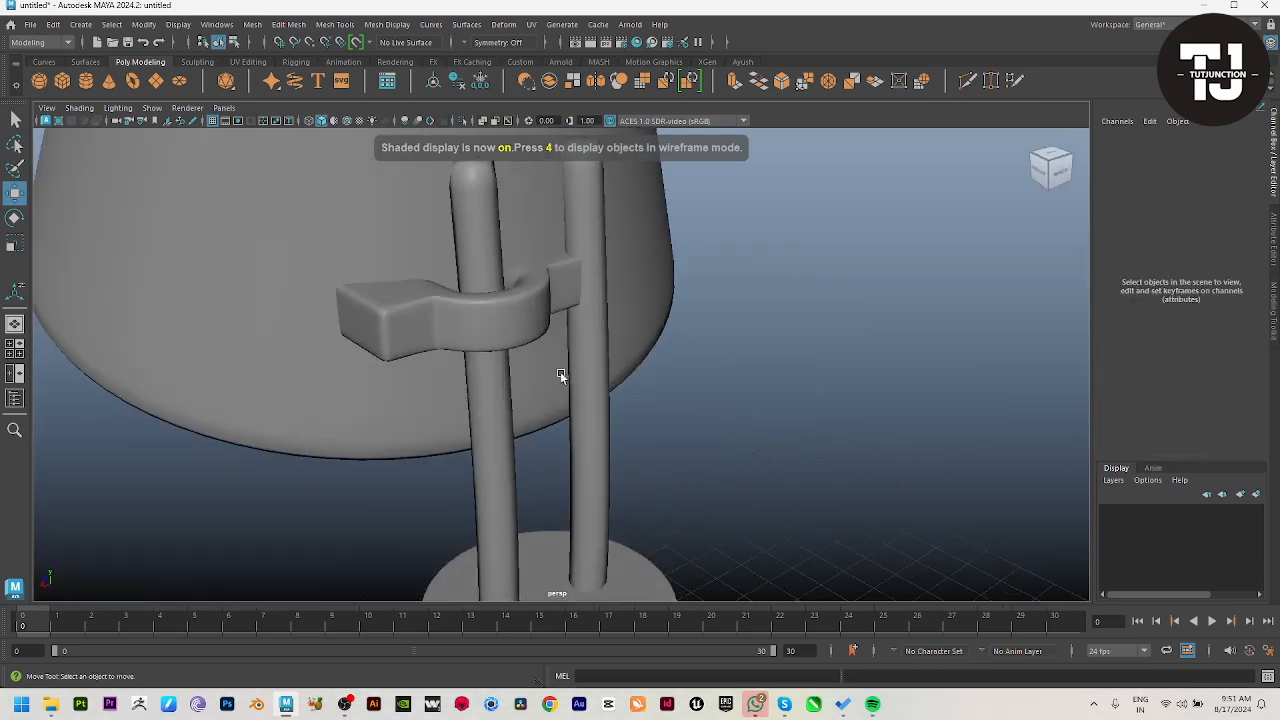
pyautogui.click(528, 332)
pyautogui.press('1')
# Step: Shorten the clamp's inner tab by moving its end vertices towards the half ring
pyautogui.click(903, 390)
pyautogui.keyDown('alt'); pyautogui.moveTo(880, 394); pyautogui.dragTo(734, 422, button='right'); pyautogui.keyUp('alt')
pyautogui.keyDown('alt'); pyautogui.moveTo(734, 422); pyautogui.dragTo(560, 530); pyautogui.keyUp('alt')
pyautogui.click(516, 333)
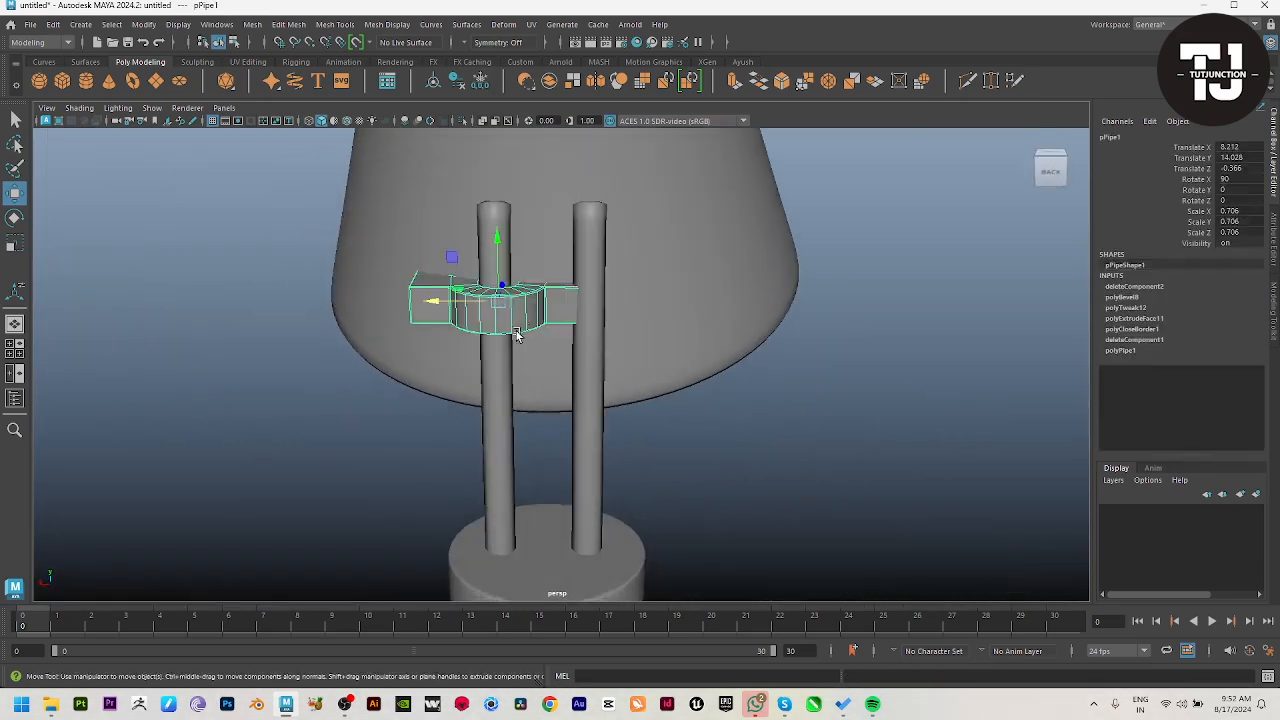
pyautogui.moveTo(500, 332); pyautogui.dragTo(403, 312, button='right')
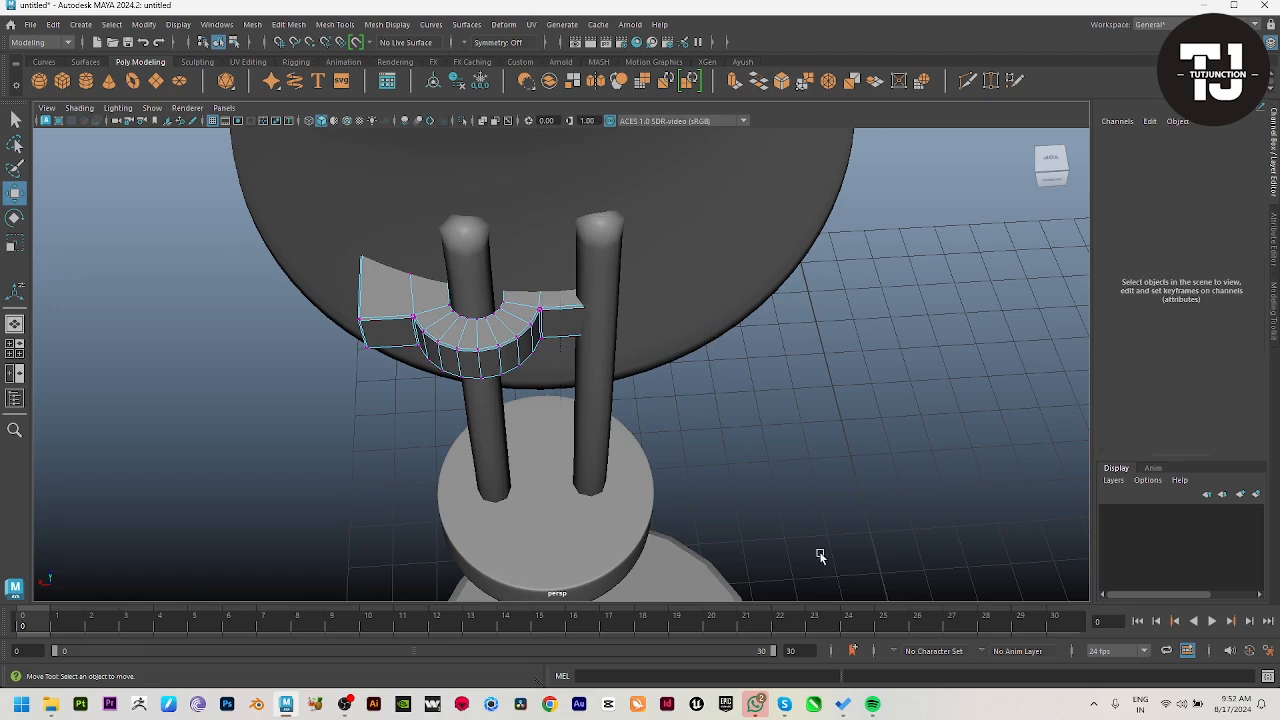
pyautogui.moveTo(560, 238); pyautogui.dragTo(820, 556)
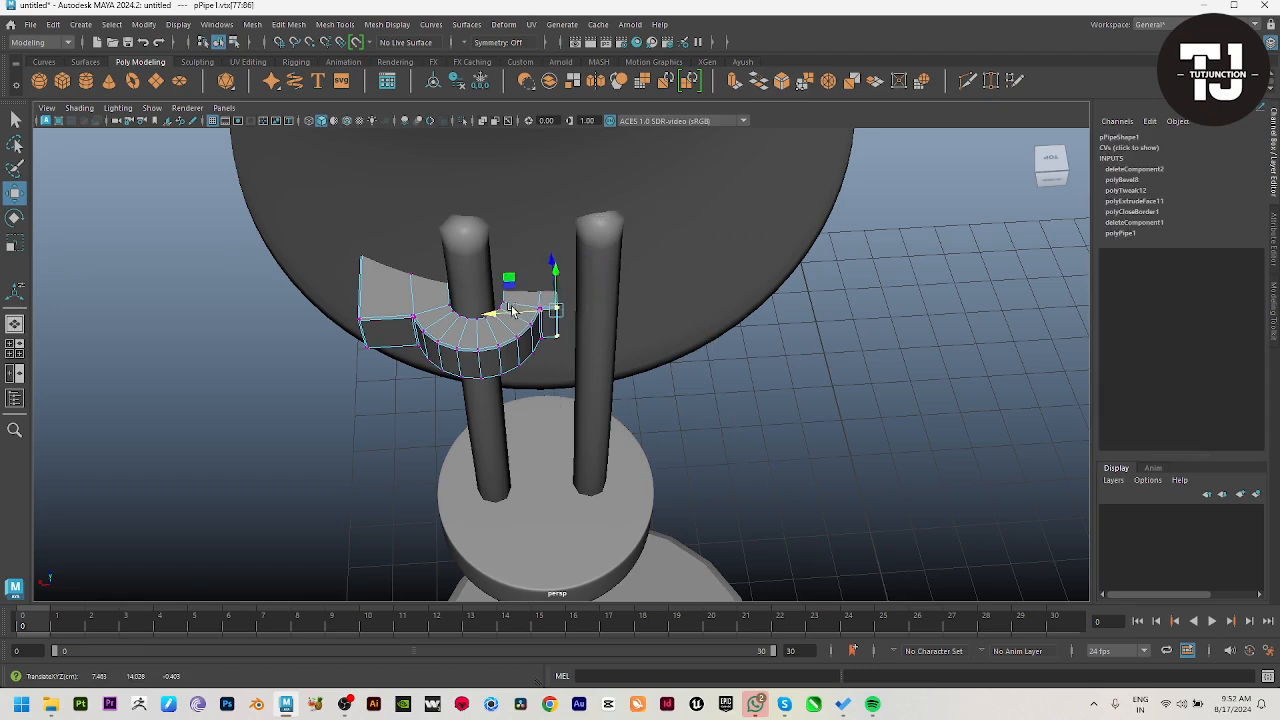
pyautogui.moveTo(526, 352); pyautogui.dragTo(590, 305, button='right')
pyautogui.click(809, 504)
pyautogui.keyDown('alt'); pyautogui.moveTo(514, 399); pyautogui.dragTo(602, 388, button='middle'); pyautogui.keyUp('alt')
pyautogui.click(568, 350)
pyautogui.moveTo(566, 349); pyautogui.dragTo(475, 335, button='right')
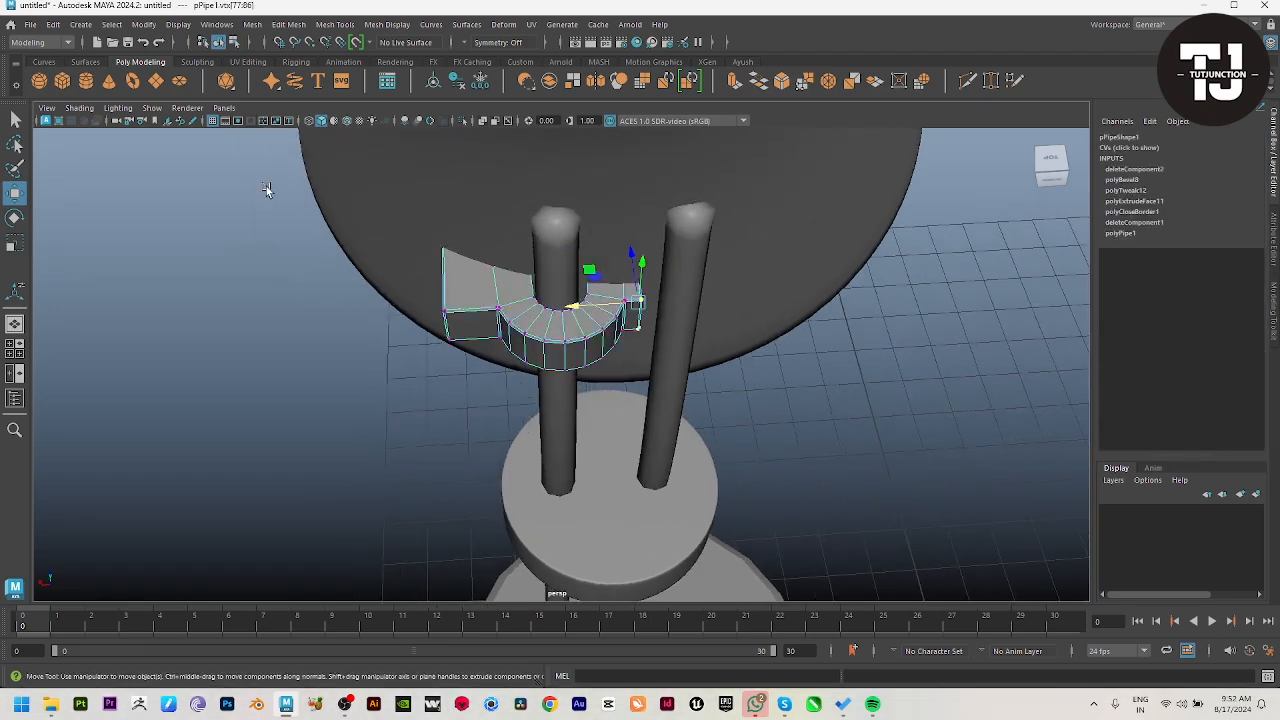
# Step: Shorten the clamp's outer tab towards the half ring and pull its rear corner vertices back along Z to the shade wall
pyautogui.moveTo(267, 189); pyautogui.dragTo(468, 510)
pyautogui.moveTo(383, 303); pyautogui.dragTo(624, 336)
pyautogui.moveTo(520, 210); pyautogui.dragTo(521, 212)
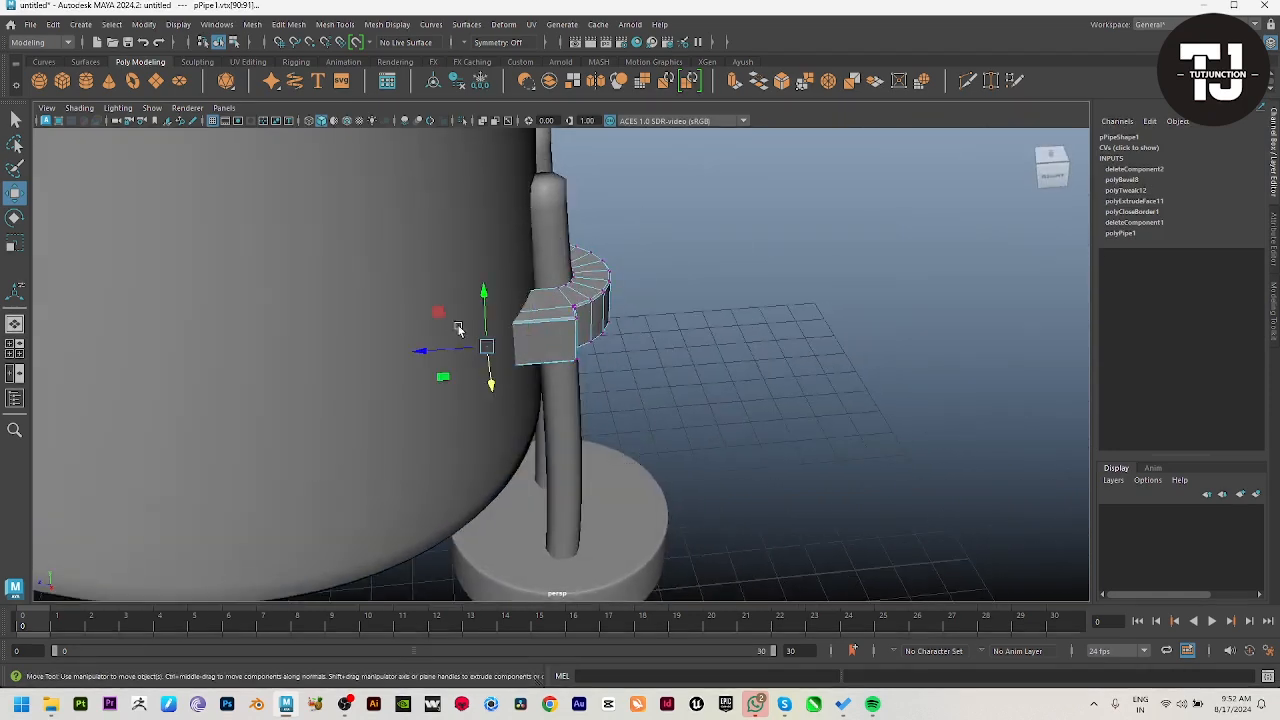
pyautogui.moveTo(421, 353); pyautogui.dragTo(447, 355)
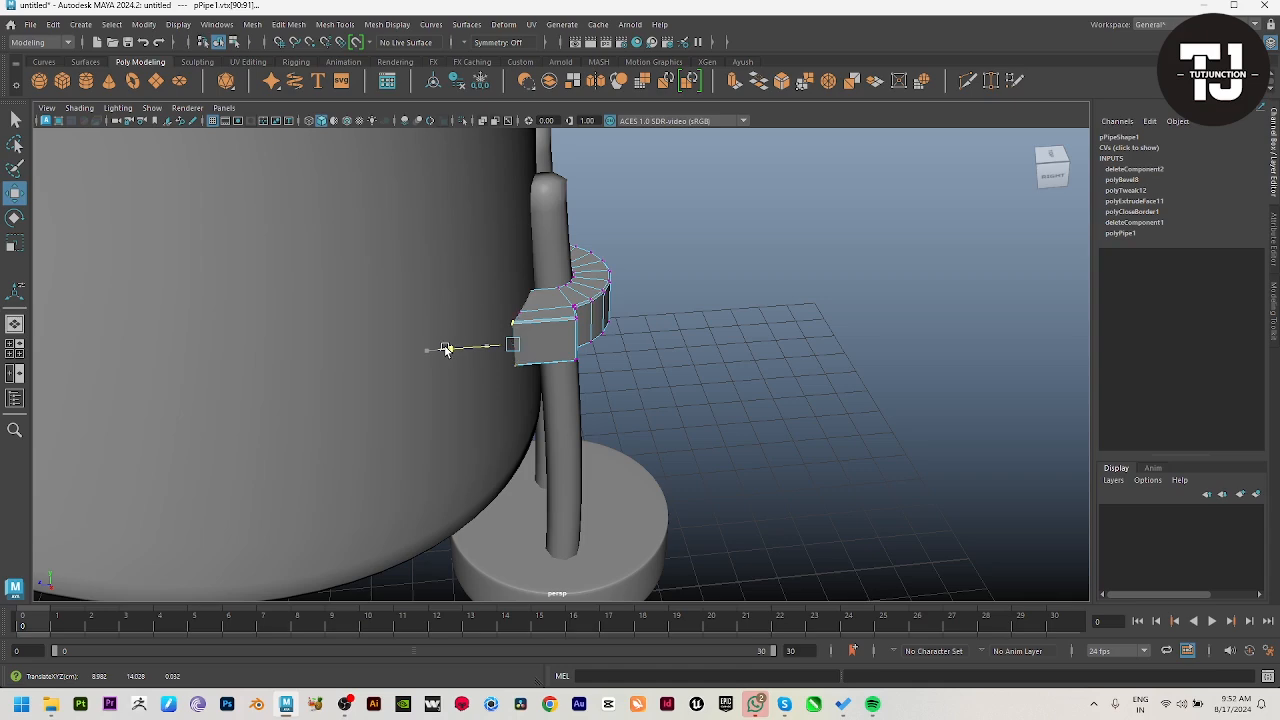
# Step: Duplicate the clamp mirrored with Scale X -0.706 and place the copy beside it at about X 6.685
pyautogui.click(754, 266)
pyautogui.keyDown('alt'); pyautogui.moveTo(754, 266); pyautogui.dragTo(576, 341); pyautogui.keyUp('alt')
pyautogui.click(576, 341)
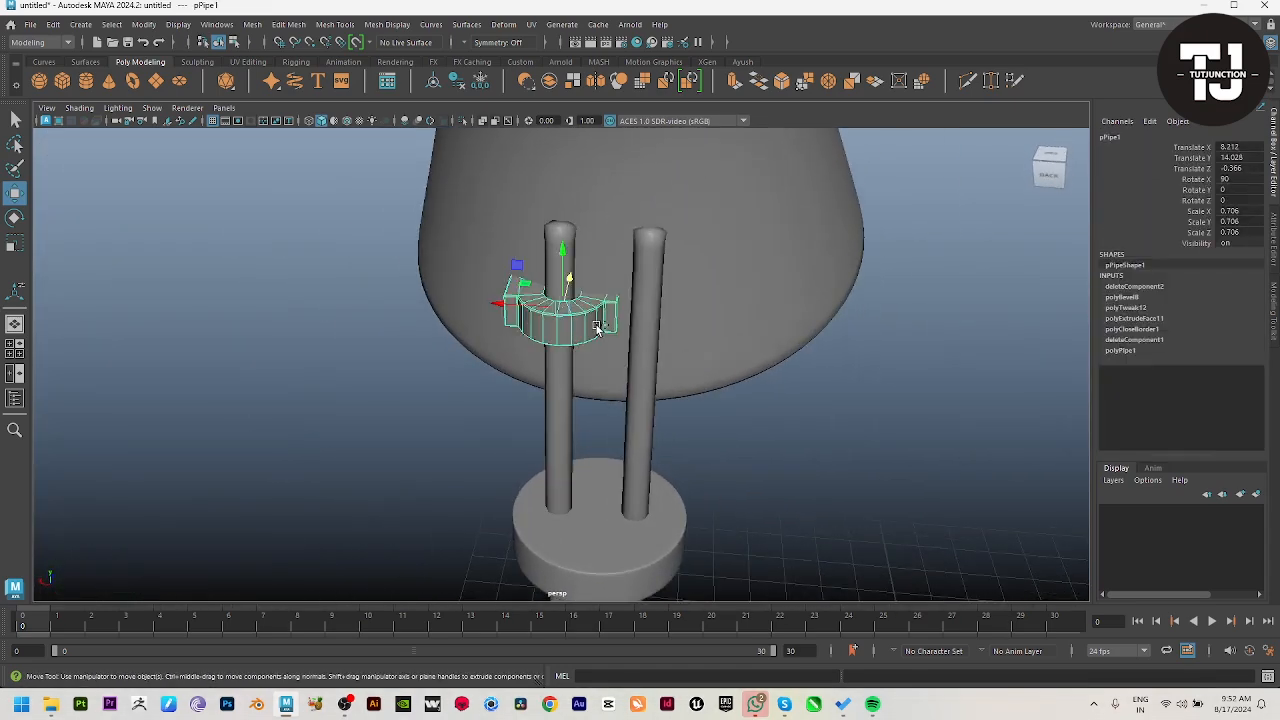
pyautogui.hotkey('ctrl', 'shift', 'd')
pyautogui.moveTo(498, 300); pyautogui.dragTo(615, 311)
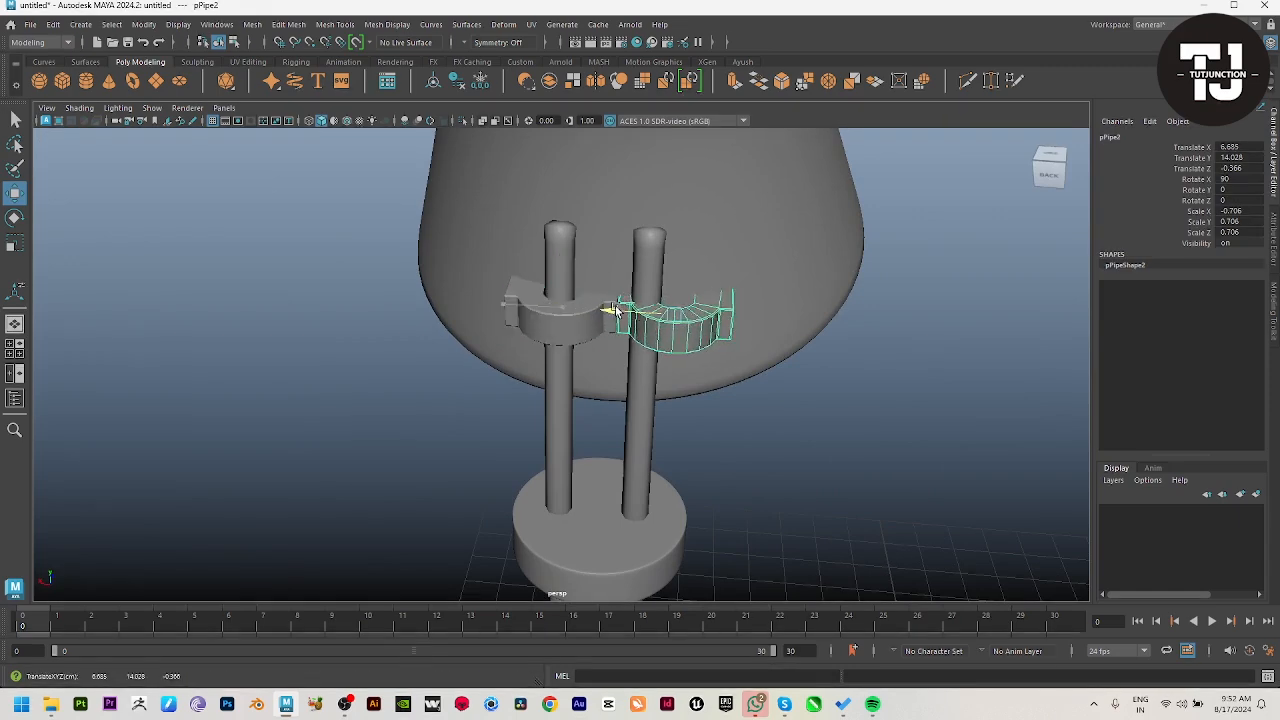
pyautogui.keyDown('alt'); pyautogui.moveTo(622, 329); pyautogui.dragTo(806, 402, button='right'); pyautogui.keyUp('alt')
pyautogui.keyDown('alt'); pyautogui.moveTo(806, 402); pyautogui.dragTo(665, 416, button='middle'); pyautogui.keyUp('alt')
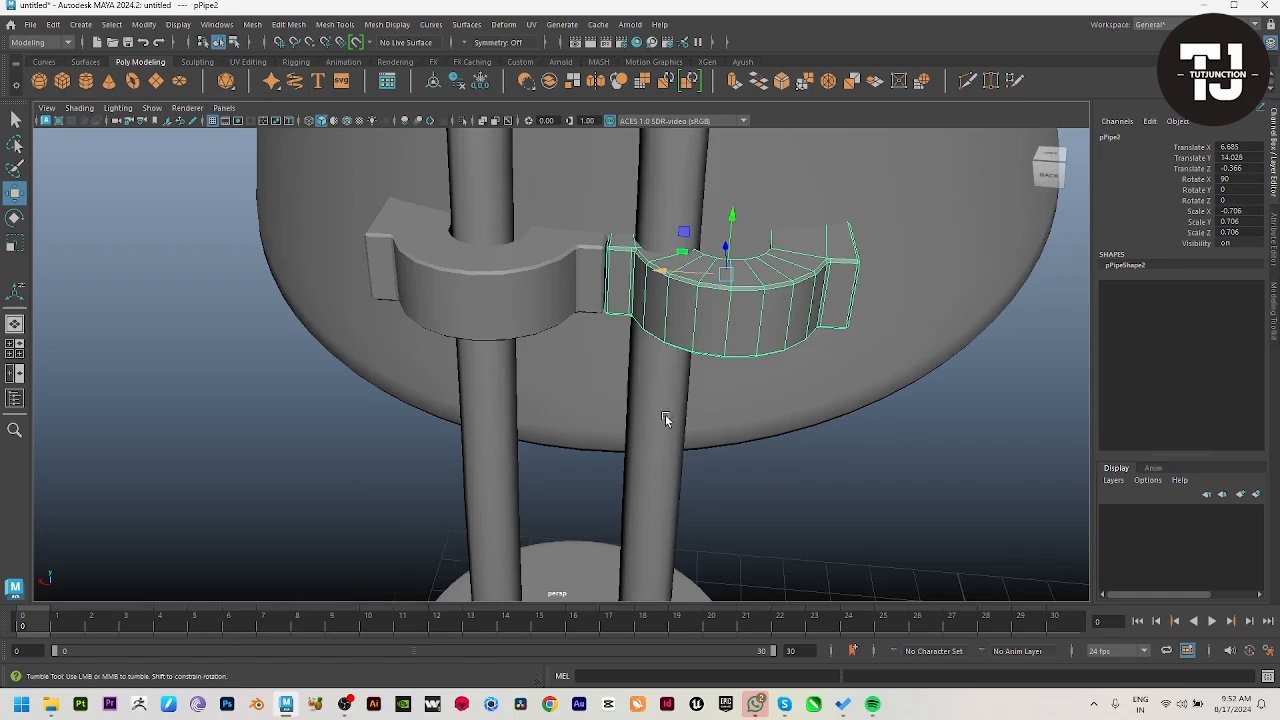
pyautogui.keyDown('alt'); pyautogui.moveTo(665, 416); pyautogui.dragTo(729, 451); pyautogui.keyUp('alt')
pyautogui.keyDown('alt'); pyautogui.moveTo(729, 451); pyautogui.dragTo(676, 418, button='middle'); pyautogui.keyUp('alt')
pyautogui.keyDown('alt'); pyautogui.moveTo(677, 380); pyautogui.dragTo(589, 306); pyautogui.keyUp('alt')
# Step: Bend the second rod's upper end into the mirrored clamp by moving its top vertices sideways with soft selection
pyautogui.click(483, 336)
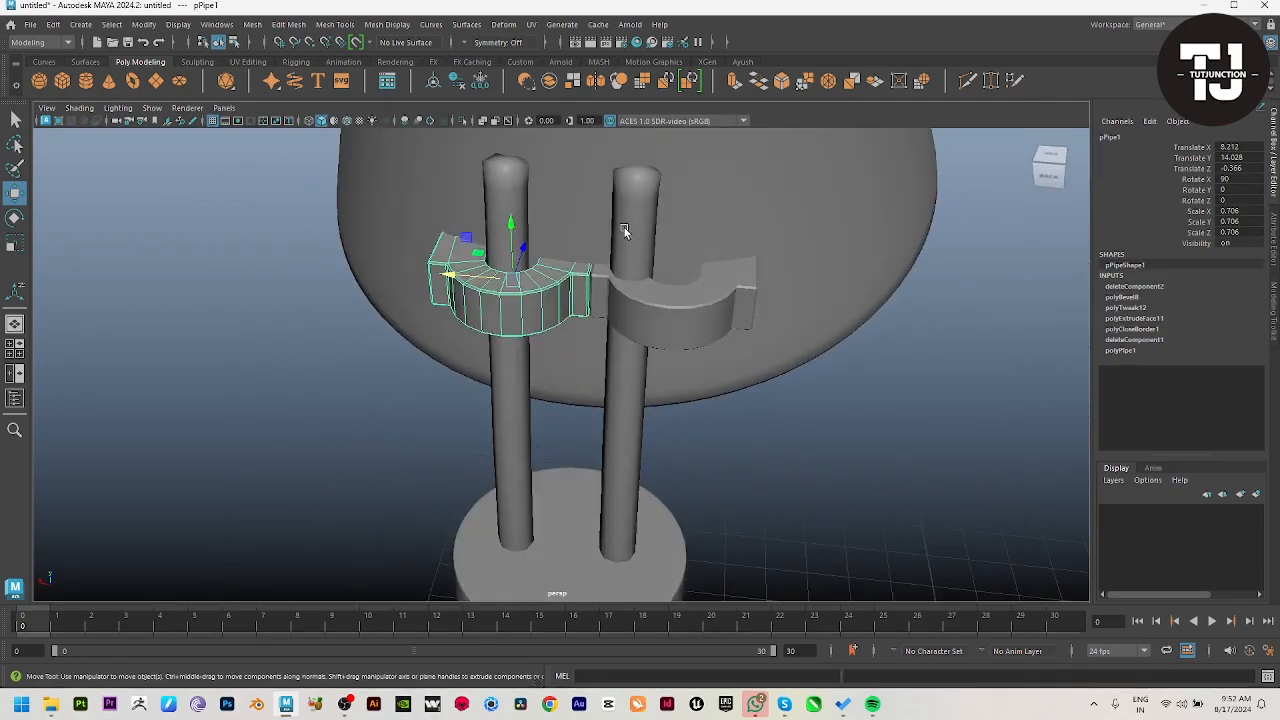
pyautogui.moveTo(626, 231); pyautogui.dragTo(557, 227, button='right')
pyautogui.keyDown('alt'); pyautogui.moveTo(557, 227); pyautogui.dragTo(616, 240); pyautogui.keyUp('alt')
pyautogui.moveTo(594, 178); pyautogui.dragTo(544, 222)
pyautogui.press('b')
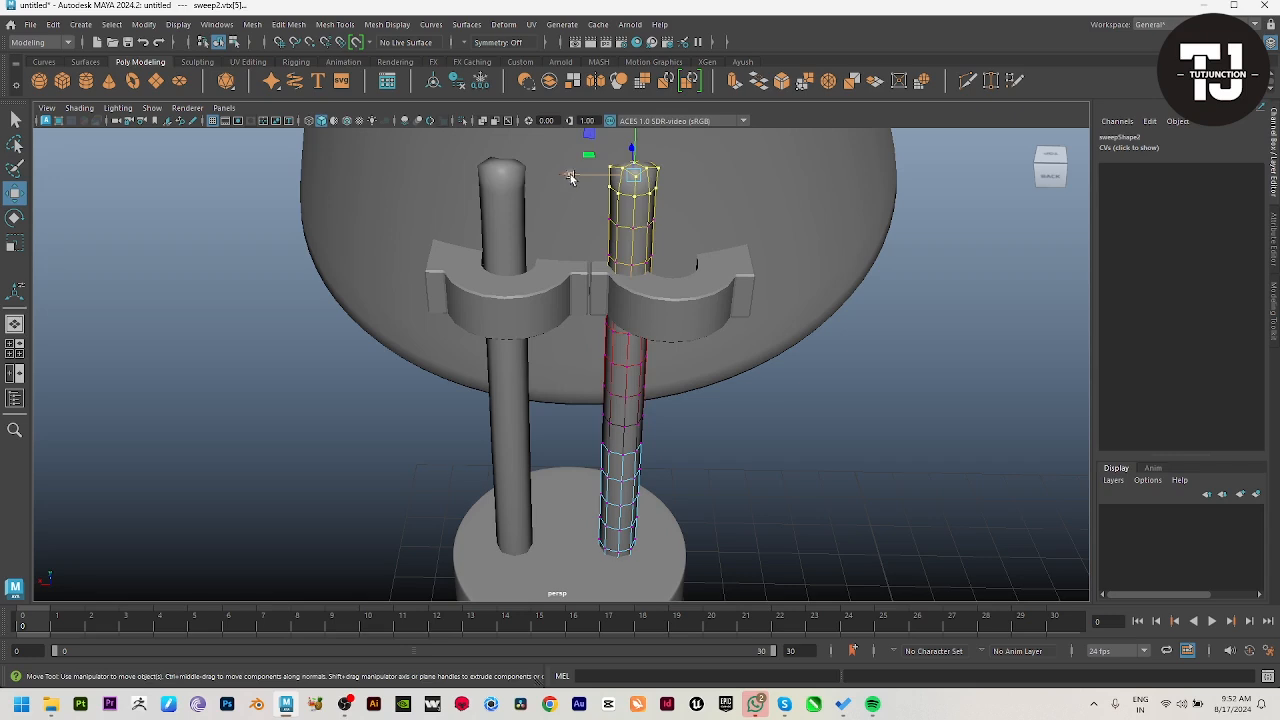
pyautogui.moveTo(569, 178); pyautogui.dragTo(622, 176)
pyautogui.moveTo(612, 395); pyautogui.dragTo(684, 352, button='right')
pyautogui.click(804, 503)
pyautogui.scroll(-7, 553, 407)
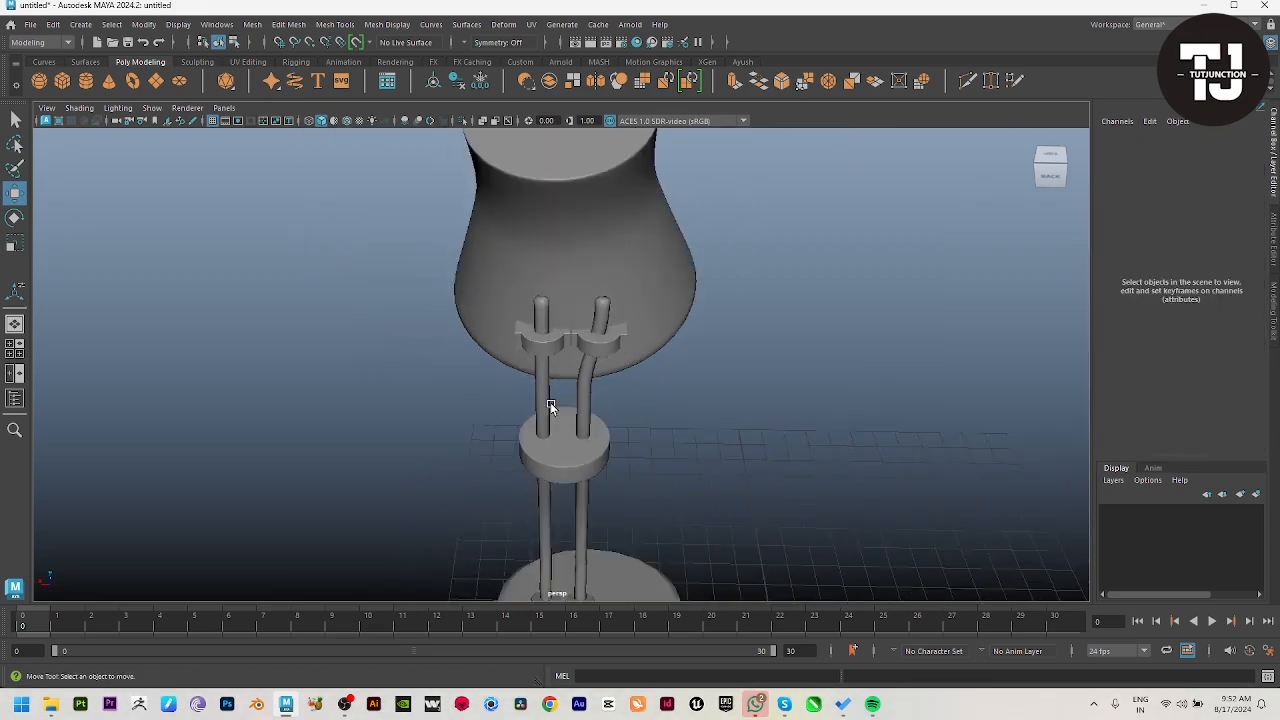
# Step: Examine the two clamps, the bent rod and the whole lamp from several angles
pyautogui.keyDown('alt'); pyautogui.moveTo(551, 406); pyautogui.dragTo(590, 365); pyautogui.keyUp('alt')
pyautogui.scroll(-1, 664, 424)
pyautogui.keyDown('alt'); pyautogui.moveTo(664, 424); pyautogui.dragTo(1100, 449); pyautogui.keyUp('alt')
pyautogui.scroll(5, 840, 560)
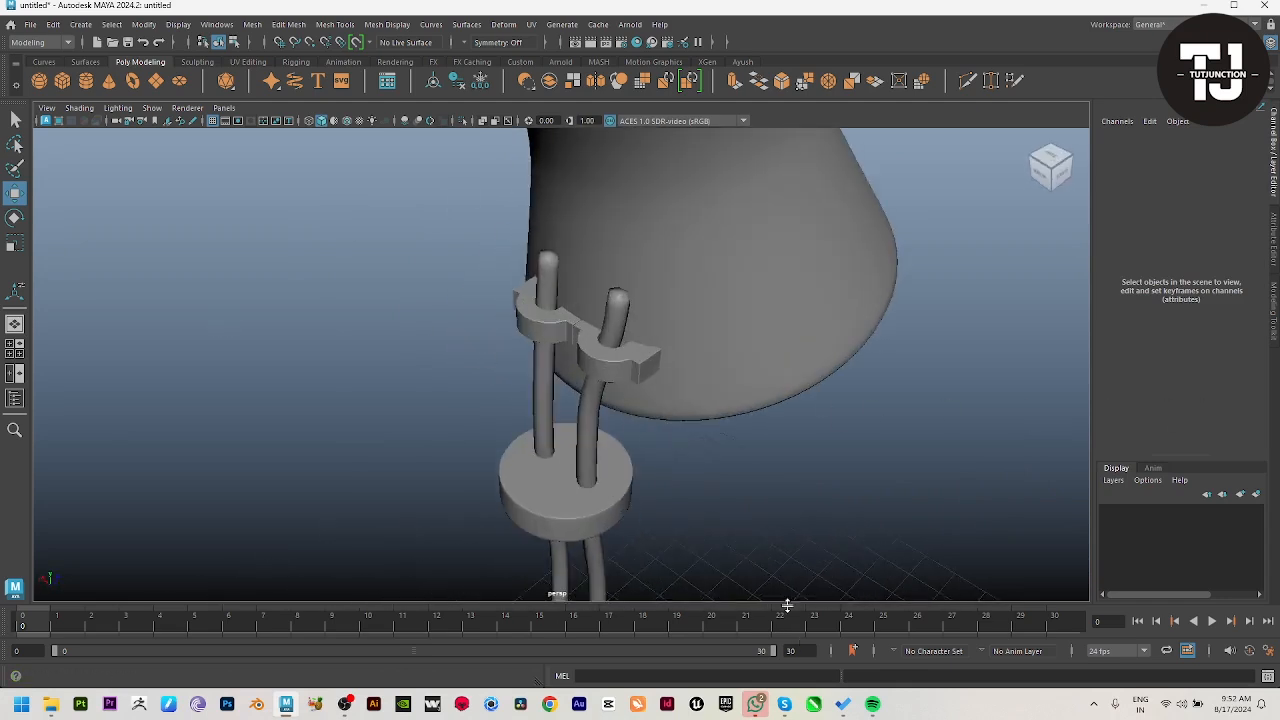
pyautogui.keyDown('alt'); pyautogui.moveTo(740, 500); pyautogui.dragTo(654, 490); pyautogui.keyUp('alt')
pyautogui.scroll(4, 600, 517)
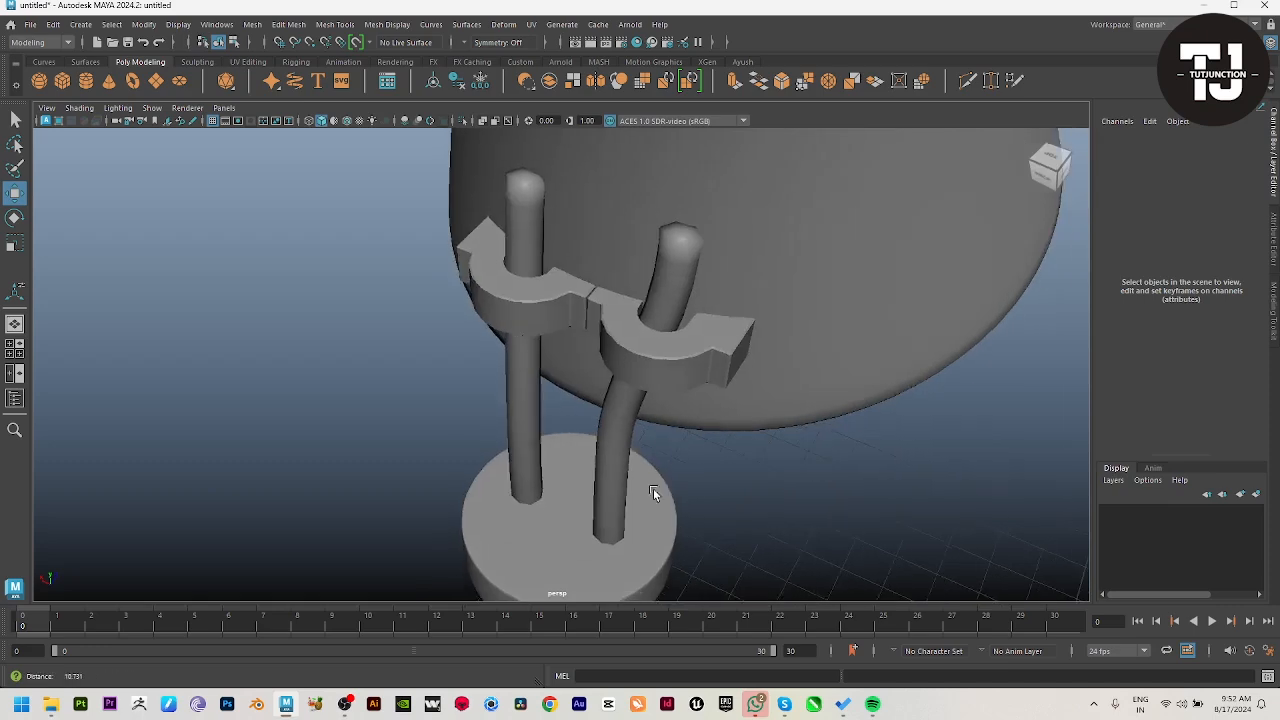
pyautogui.scroll(-7, 640, 480)
pyautogui.keyDown('alt'); pyautogui.moveTo(400, 425); pyautogui.dragTo(263, 366); pyautogui.keyUp('alt')
pyautogui.scroll(-4, 397, 382)
pyautogui.keyDown('alt'); pyautogui.moveTo(397, 382); pyautogui.dragTo(687, 493); pyautogui.keyUp('alt')
pyautogui.scroll(3, 729, 306)
# Step: Inspect the shade, clamps and rods in the front wireframe view
pyautogui.press('space')
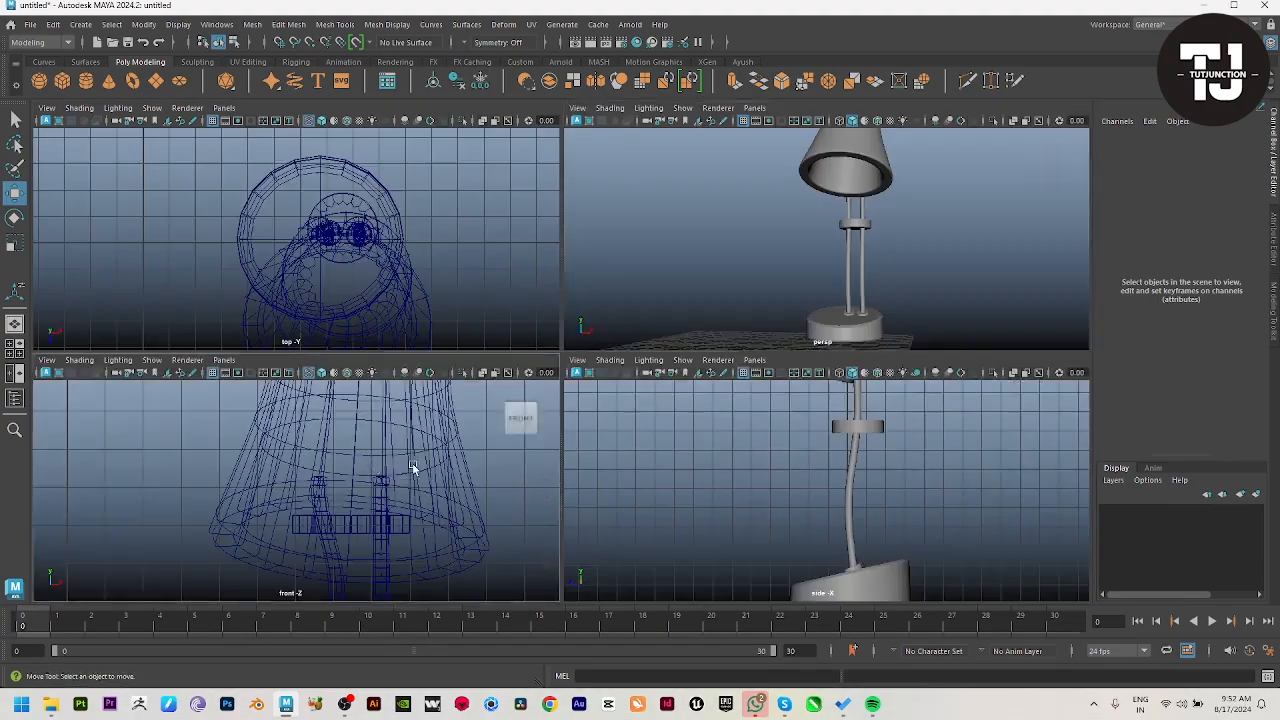
pyautogui.press('space')
pyautogui.scroll(-2, 632, 462)
pyautogui.scroll(3, 633, 464)
pyautogui.keyDown('alt'); pyautogui.moveTo(634, 464); pyautogui.dragTo(606, 316, button='middle'); pyautogui.keyUp('alt')
pyautogui.keyDown('alt'); pyautogui.moveTo(576, 140); pyautogui.dragTo(604, 377, button='middle'); pyautogui.keyUp('alt')
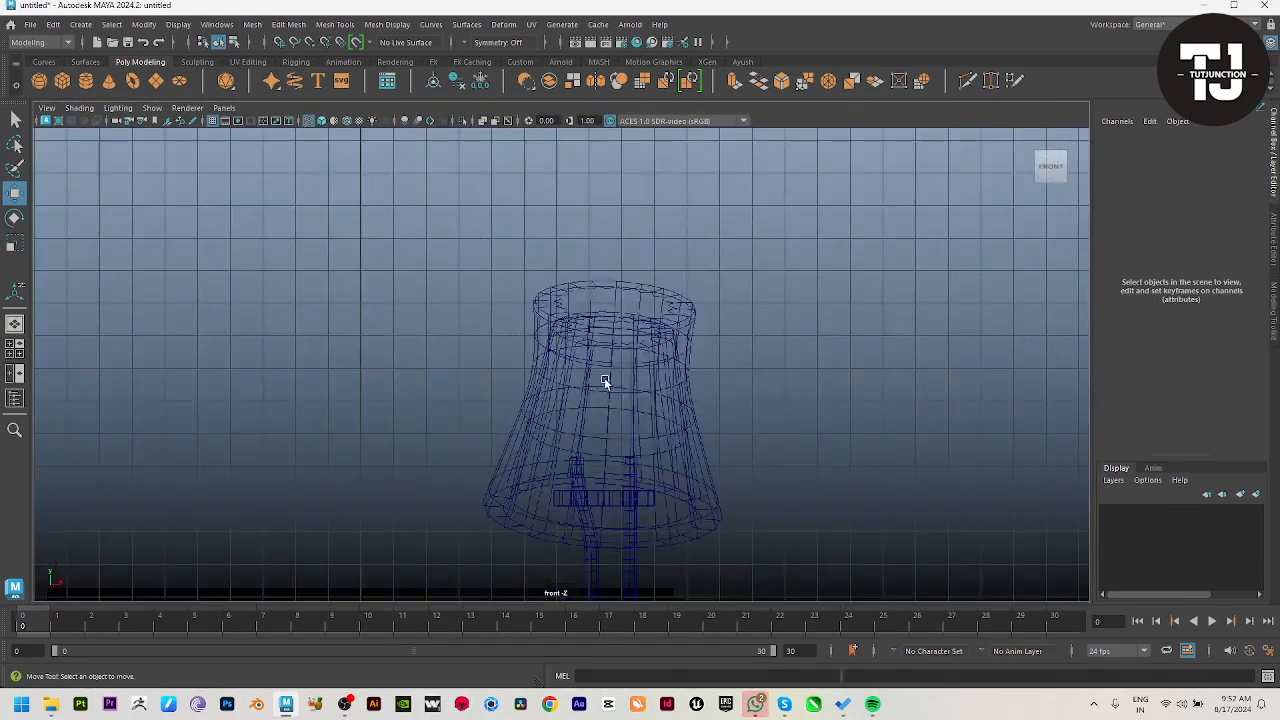
pyautogui.scroll(2, 660, 410)
pyautogui.keyDown('alt'); pyautogui.moveTo(675, 445); pyautogui.dragTo(791, 131, button='middle'); pyautogui.keyUp('alt')
pyautogui.scroll(3, 686, 314)
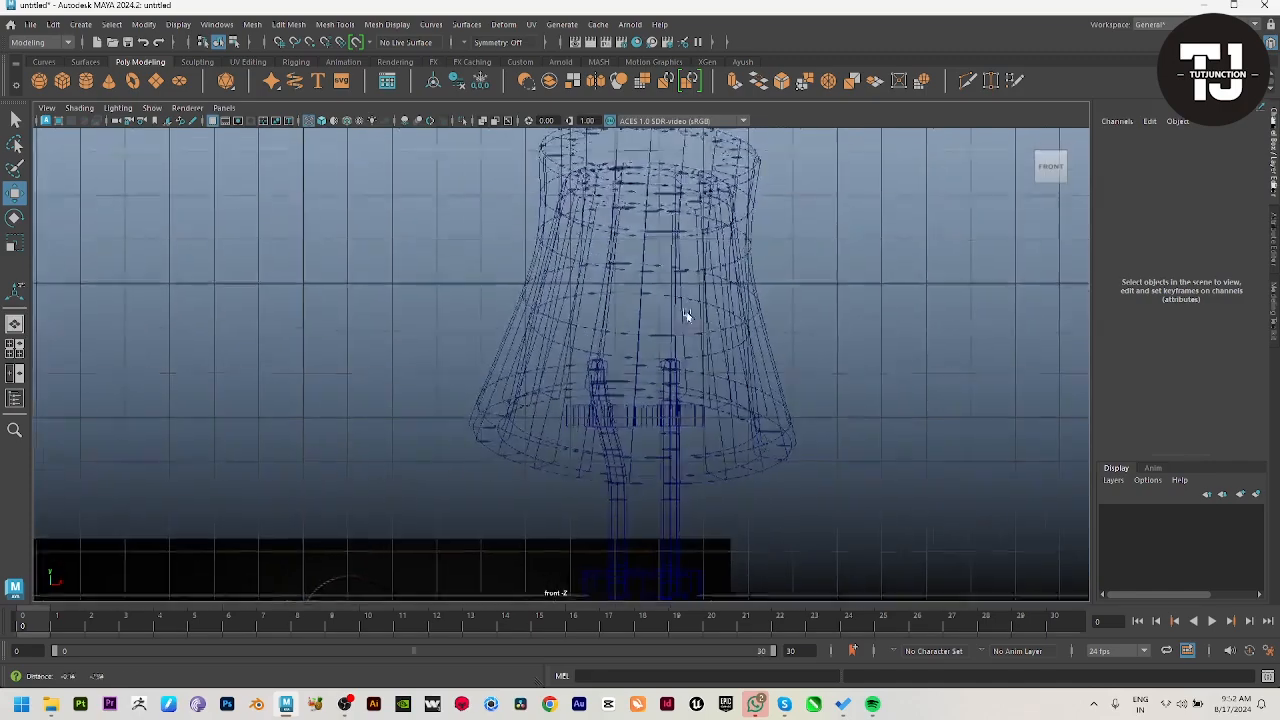
pyautogui.press('space')
pyautogui.press('space')
# Step: Extrude the shade's top face and, with soft selection off, scale it inwards to about half its size
pyautogui.keyDown('alt'); pyautogui.moveTo(809, 229); pyautogui.dragTo(672, 398); pyautogui.keyUp('alt')
pyautogui.click(563, 307)
pyautogui.scroll(4, 563, 308)
pyautogui.moveTo(562, 310); pyautogui.dragTo(560, 370, button='right')
pyautogui.click(560, 210)
pyautogui.press('1')
pyautogui.hotkey('ctrl', 'e')
pyautogui.press('r')
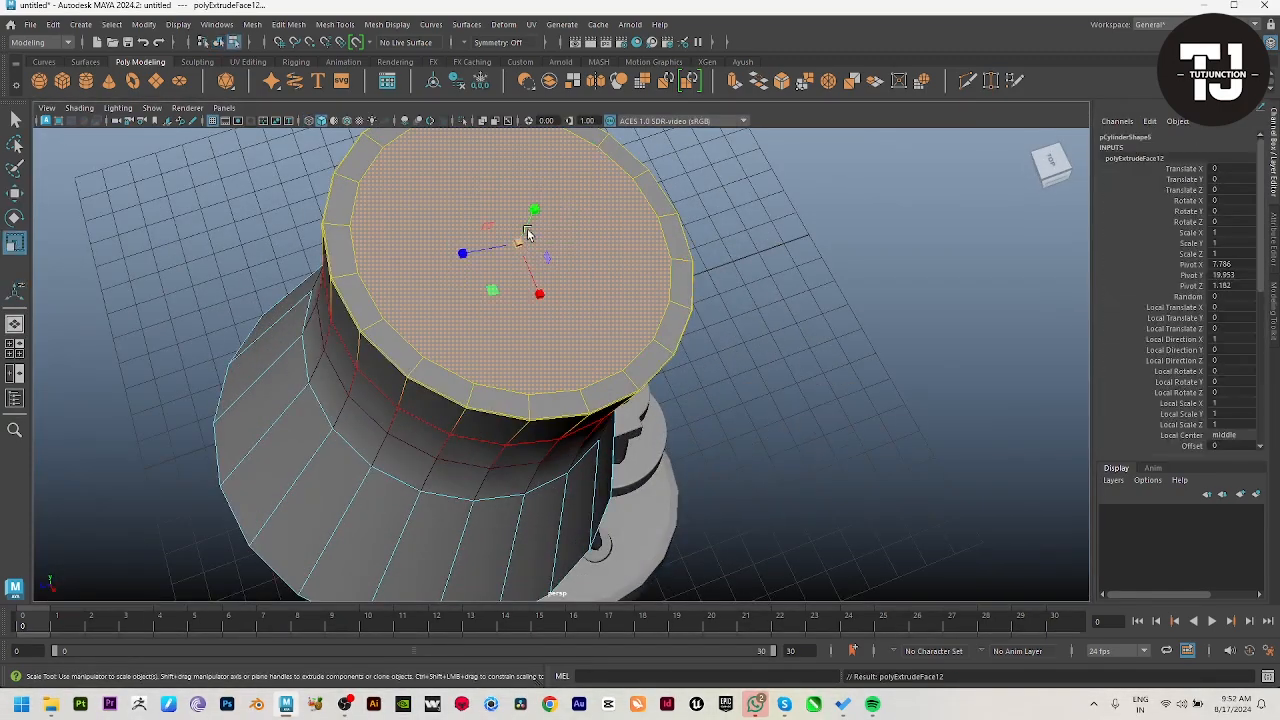
pyautogui.moveTo(518, 244); pyautogui.dragTo(437, 220)
pyautogui.hotkey('ctrl', 'z')
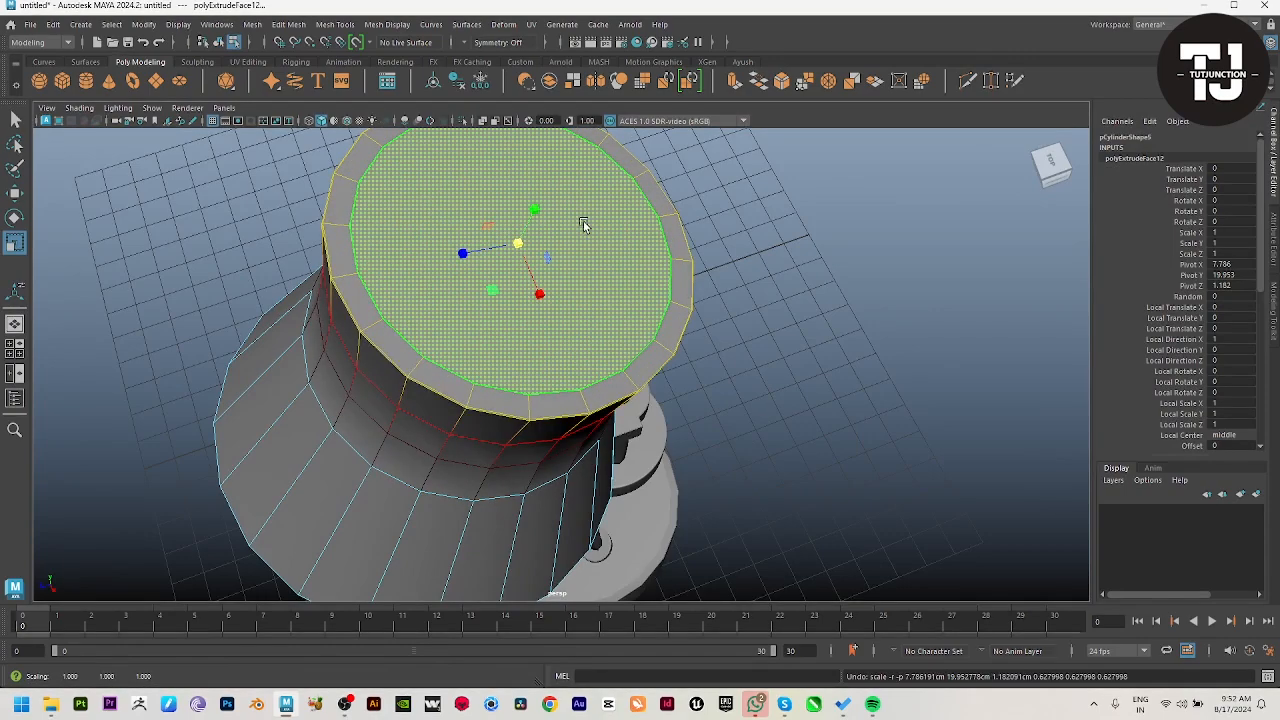
pyautogui.press('b')
pyautogui.moveTo(543, 218); pyautogui.dragTo(397, 206)
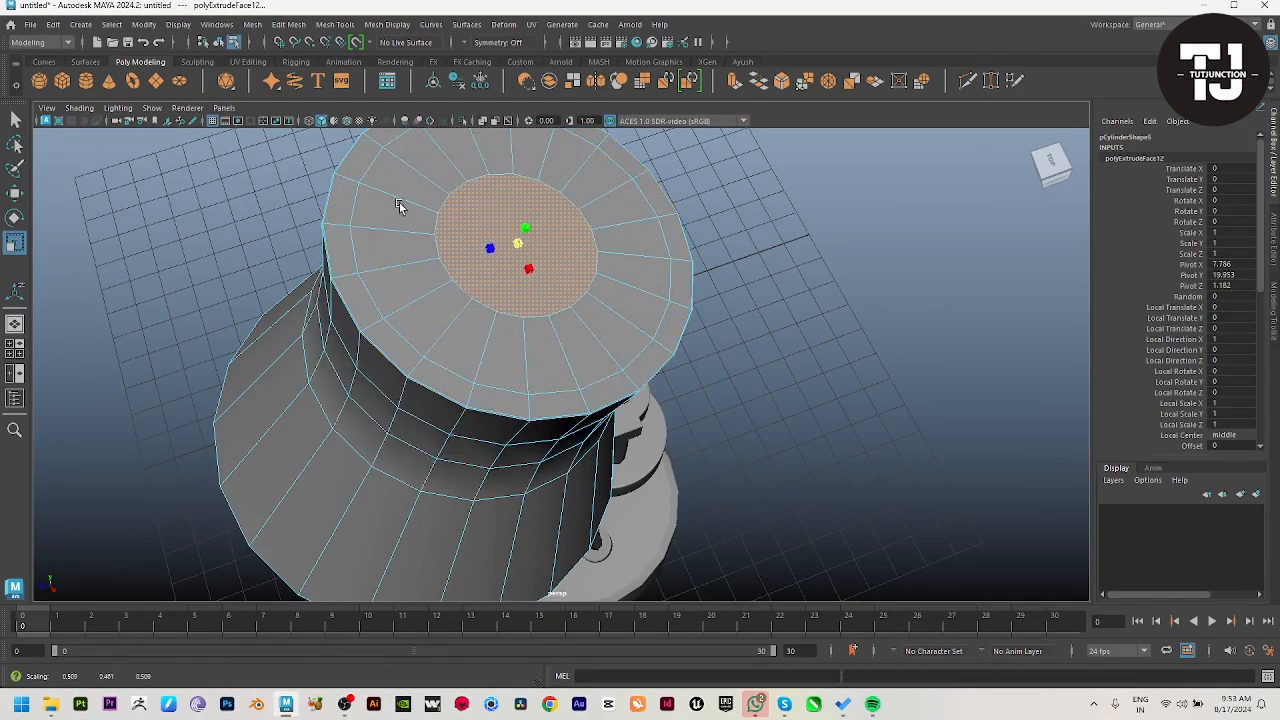
# Step: Extrude the inner top face into a tapered neck with Local Translate Z 1.24 and Local Scale 0.5
pyautogui.hotkey('ctrl', 'e')
pyautogui.keyDown('alt'); pyautogui.moveTo(650, 183); pyautogui.dragTo(478, 340); pyautogui.keyUp('alt')
pyautogui.click(495, 268)
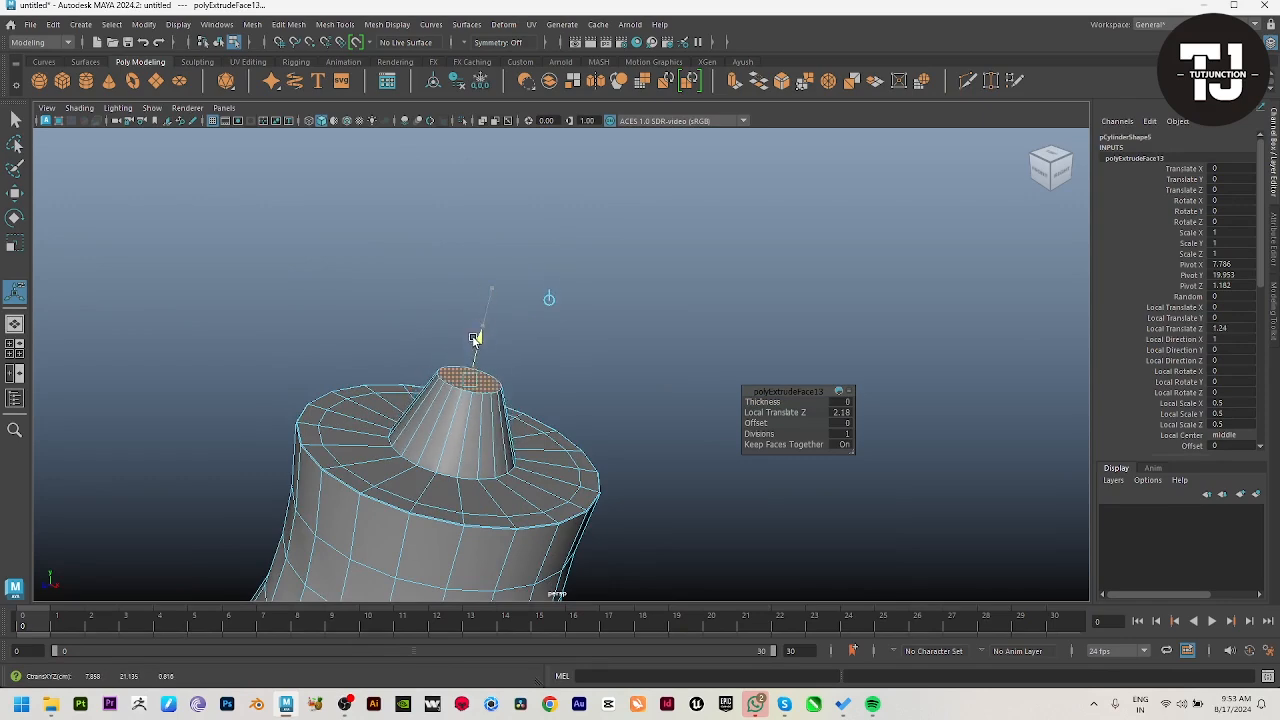
pyautogui.keyDown('alt'); pyautogui.moveTo(554, 425); pyautogui.dragTo(571, 355); pyautogui.keyUp('alt')
pyautogui.press('space')
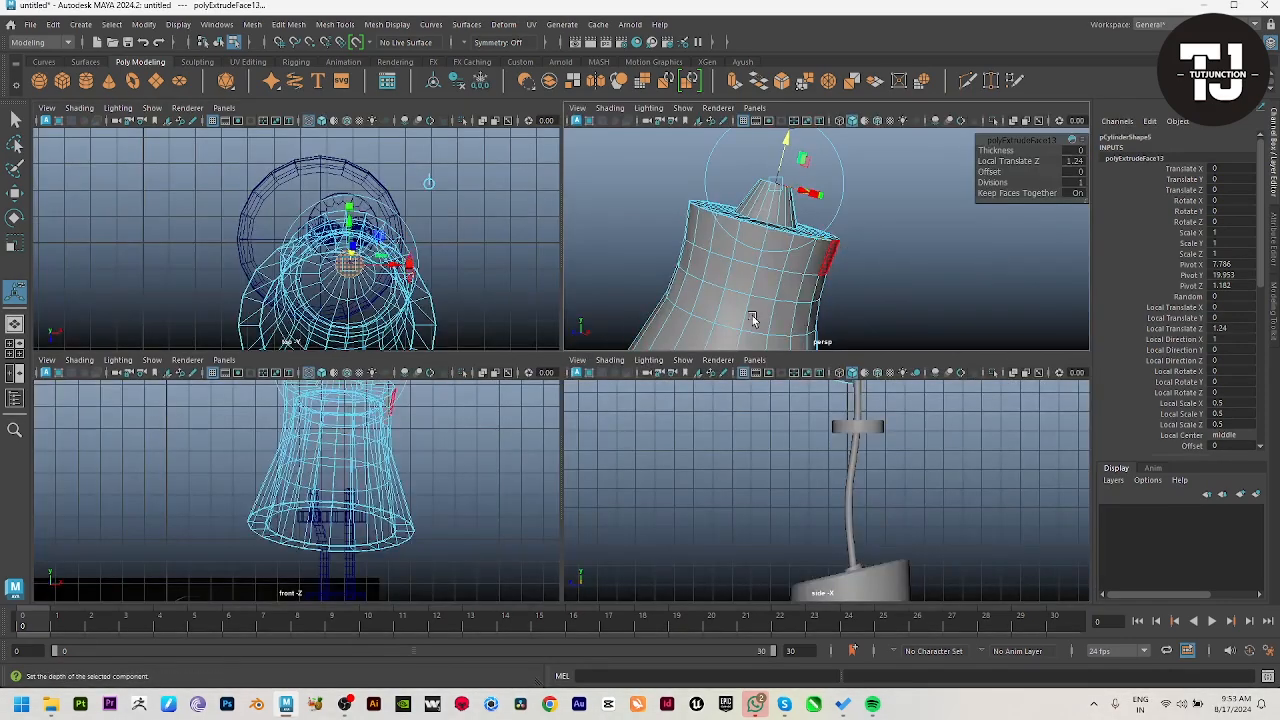
pyautogui.press('space')
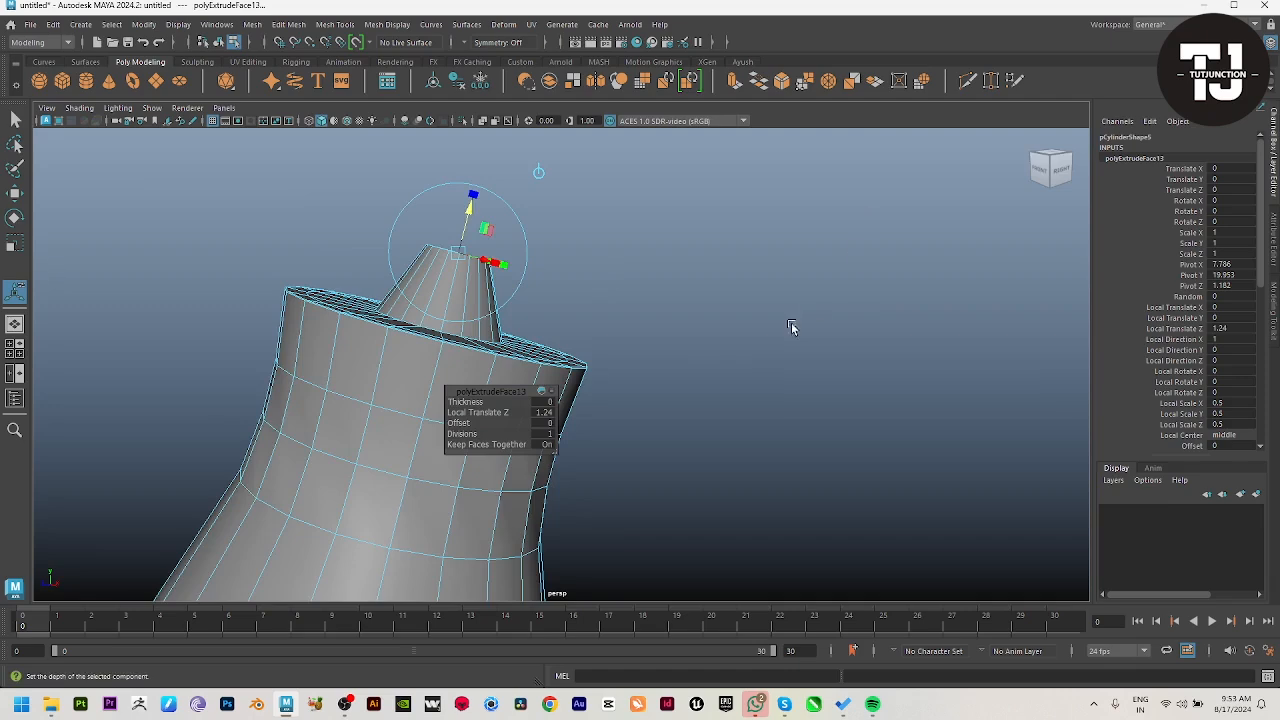
# Step: Recess the neck's top face with successive extrusions: an inset, Local Translate Z of about -0.075, and a Local Scale of about 0.833
pyautogui.keyDown('alt'); pyautogui.moveTo(791, 327); pyautogui.dragTo(614, 389); pyautogui.keyUp('alt')
pyautogui.scroll(5, 317, 397)
pyautogui.keyDown('alt'); pyautogui.moveTo(340, 518); pyautogui.dragTo(431, 429, button='middle'); pyautogui.keyUp('alt')
pyautogui.hotkey('ctrl', 'e')
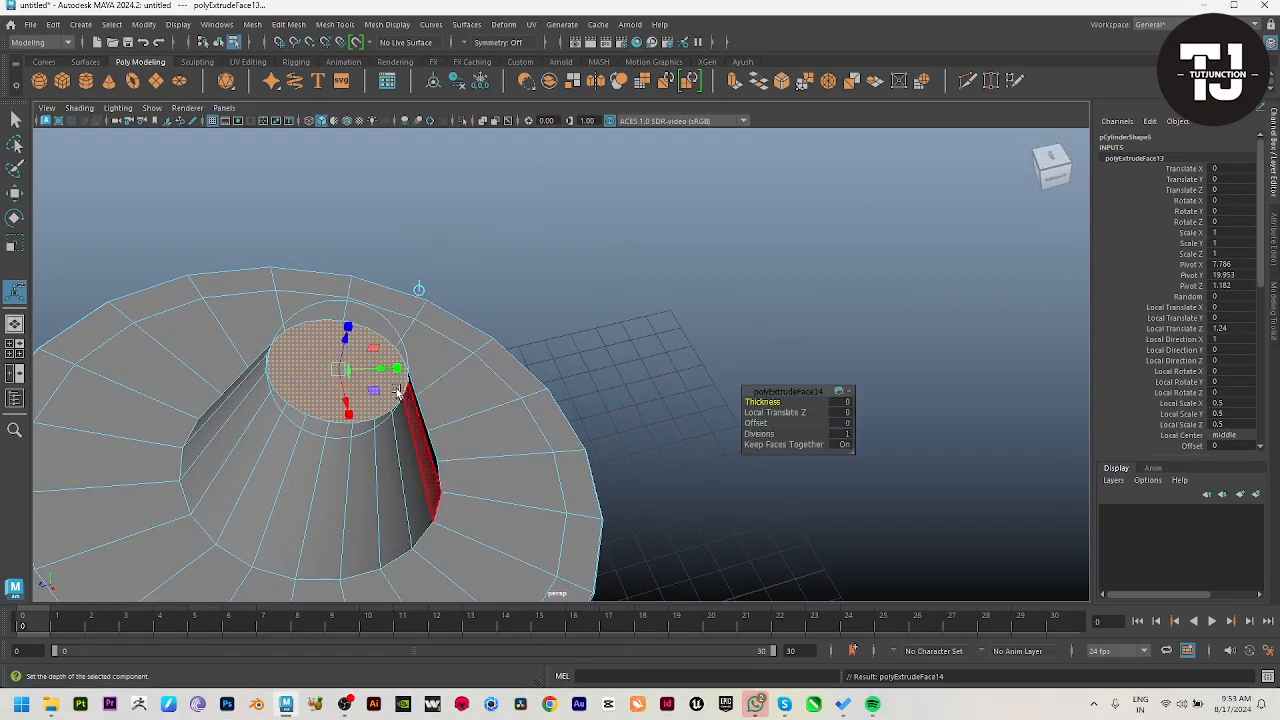
pyautogui.moveTo(345, 372); pyautogui.dragTo(391, 331)
pyautogui.hotkey('ctrl', 'e')
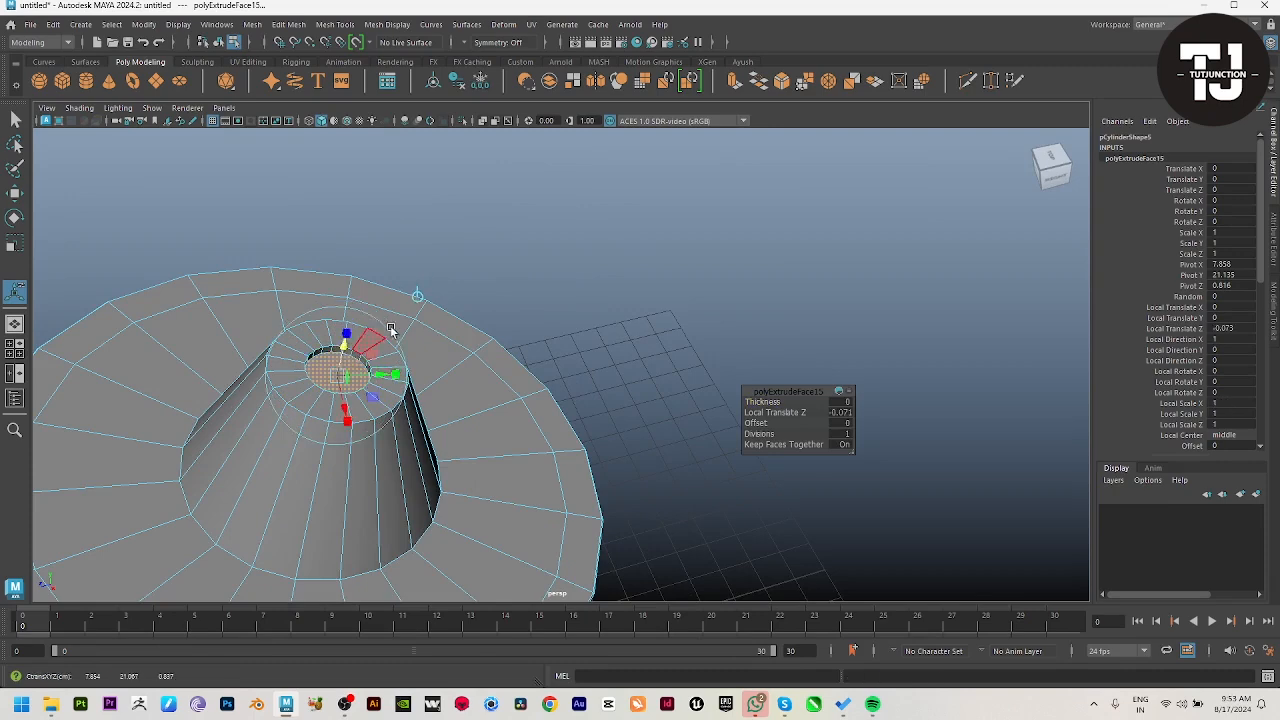
pyautogui.moveTo(345, 376); pyautogui.dragTo(337, 377)
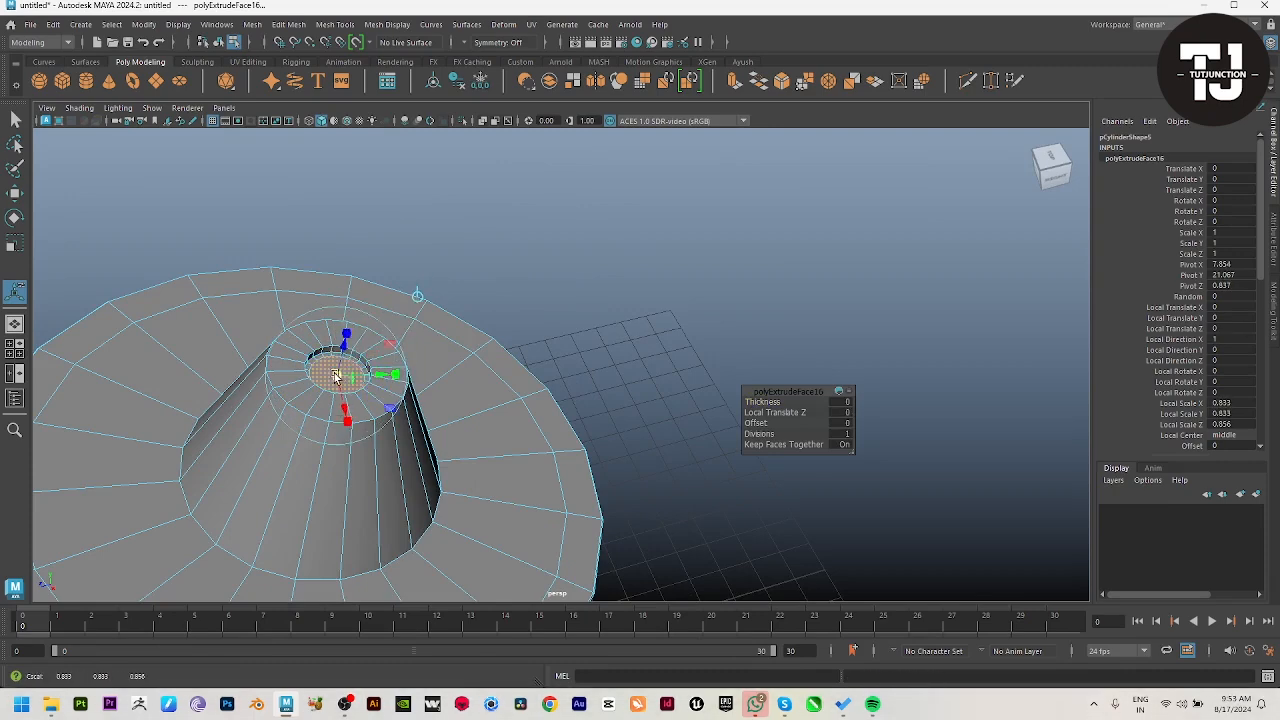
# Step: Bevel the neck's outer top rim and the recess's edge loops with a Fraction of about 0.2
pyautogui.press('w')
pyautogui.moveTo(334, 445); pyautogui.dragTo(440, 422, button='right')
pyautogui.scroll(5, 335, 402)
pyautogui.click(169, 452)
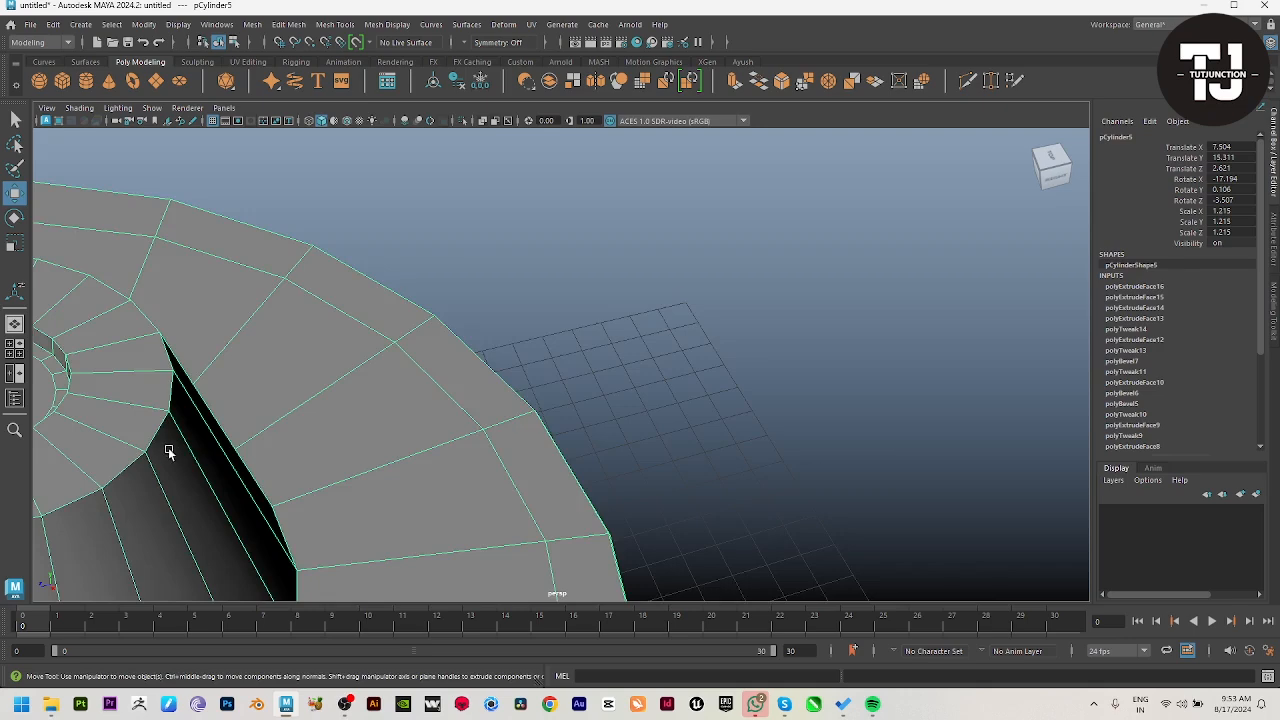
pyautogui.keyDown('alt'); pyautogui.moveTo(169, 452); pyautogui.dragTo(319, 364, button='middle'); pyautogui.keyUp('alt')
pyautogui.moveTo(319, 364); pyautogui.dragTo(317, 312, button='right')
pyautogui.doubleClick(101, 497)
pyautogui.keyDown('alt'); pyautogui.moveTo(336, 346); pyautogui.dragTo(345, 417, button='middle'); pyautogui.keyUp('alt')
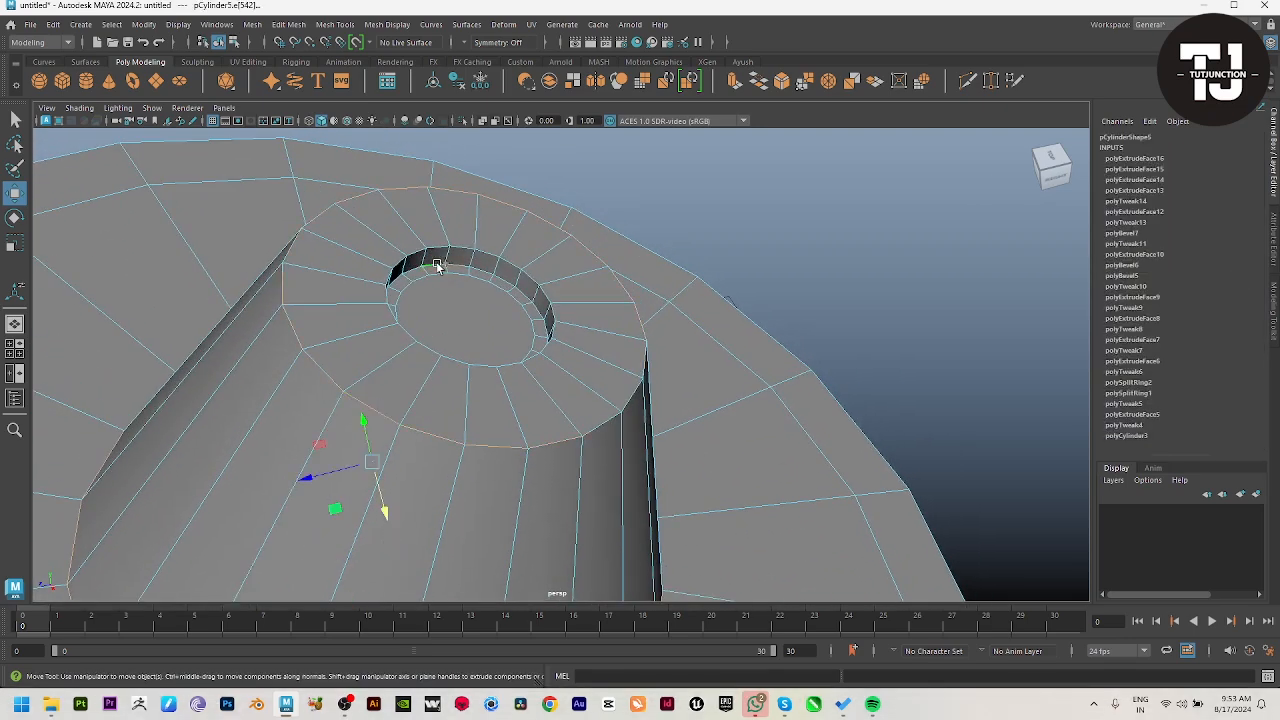
pyautogui.keyDown('shift'); pyautogui.moveTo(437, 247); pyautogui.dragTo(514, 236, button='right'); pyautogui.keyUp('shift')
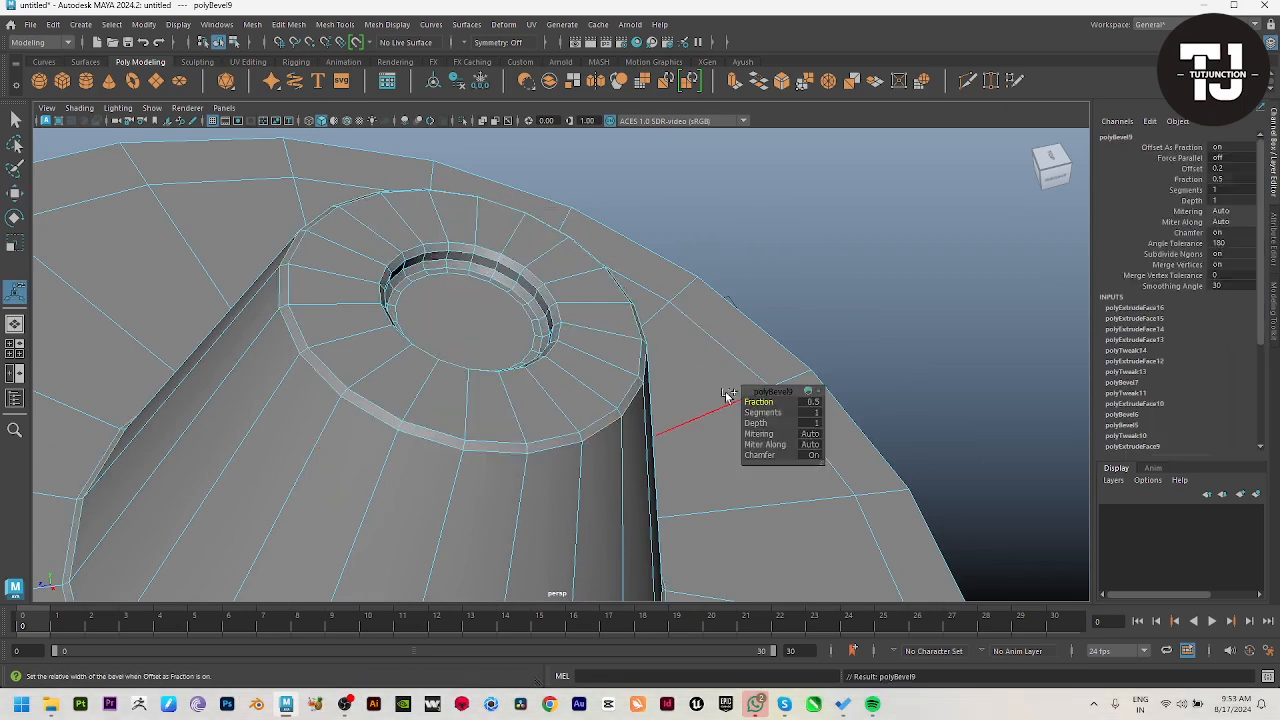
pyautogui.moveTo(757, 398); pyautogui.dragTo(544, 521)
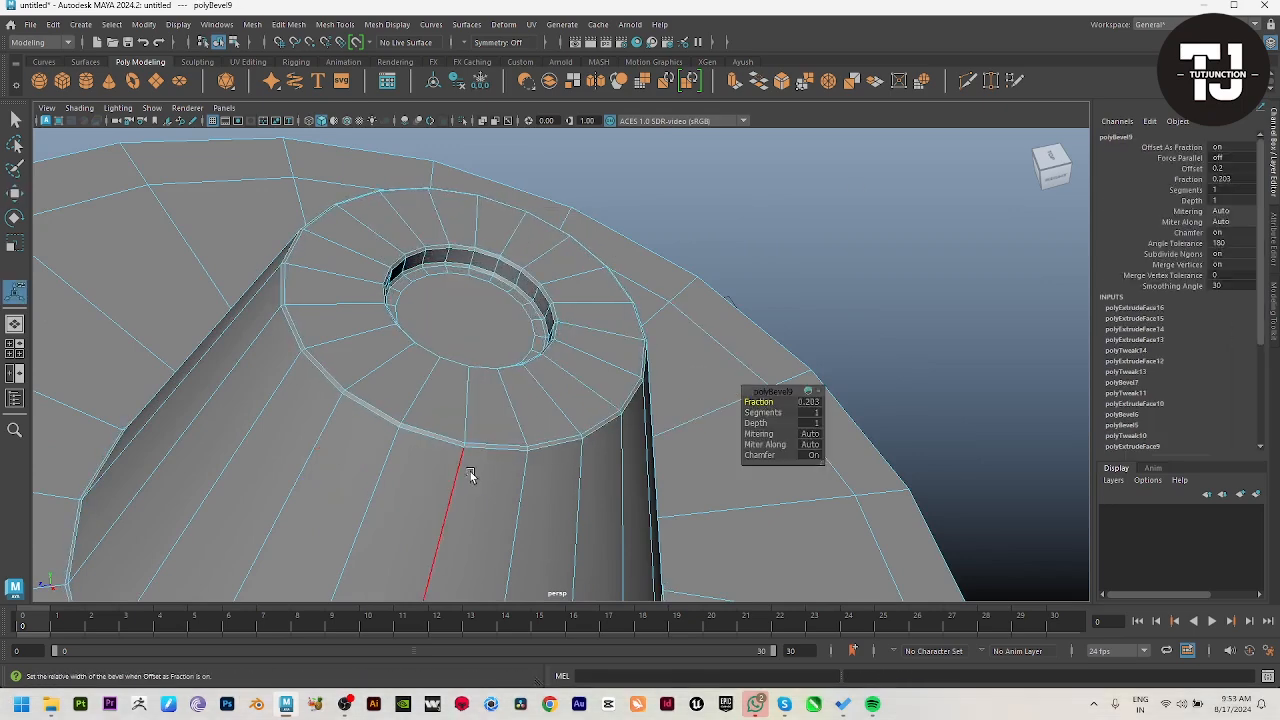
pyautogui.press('q')
# Step: Preview the shade in smooth mesh display, check its shape, and return it to the unsmoothed display
pyautogui.moveTo(470, 475); pyautogui.dragTo(540, 425, button='right')
pyautogui.click(700, 235)
pyautogui.scroll(-10, 443, 340)
pyautogui.keyDown('alt'); pyautogui.moveTo(443, 340); pyautogui.dragTo(380, 350); pyautogui.keyUp('alt')
pyautogui.click(609, 361)
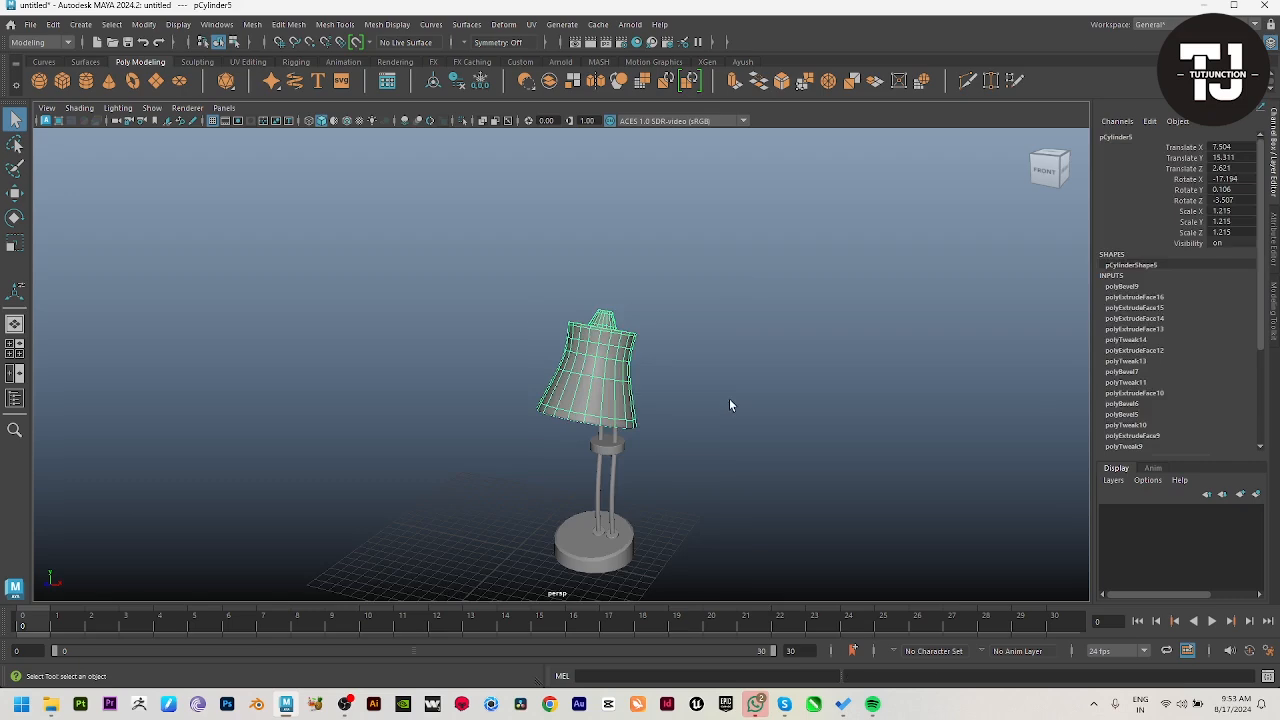
pyautogui.press('3')
pyautogui.click(729, 398)
pyautogui.scroll(8, 740, 410)
pyautogui.keyDown('alt'); pyautogui.moveTo(791, 454); pyautogui.dragTo(706, 420); pyautogui.keyUp('alt')
pyautogui.click(640, 390)
pyautogui.press('1')
pyautogui.moveTo(540, 365); pyautogui.dragTo(510, 285, button='right')
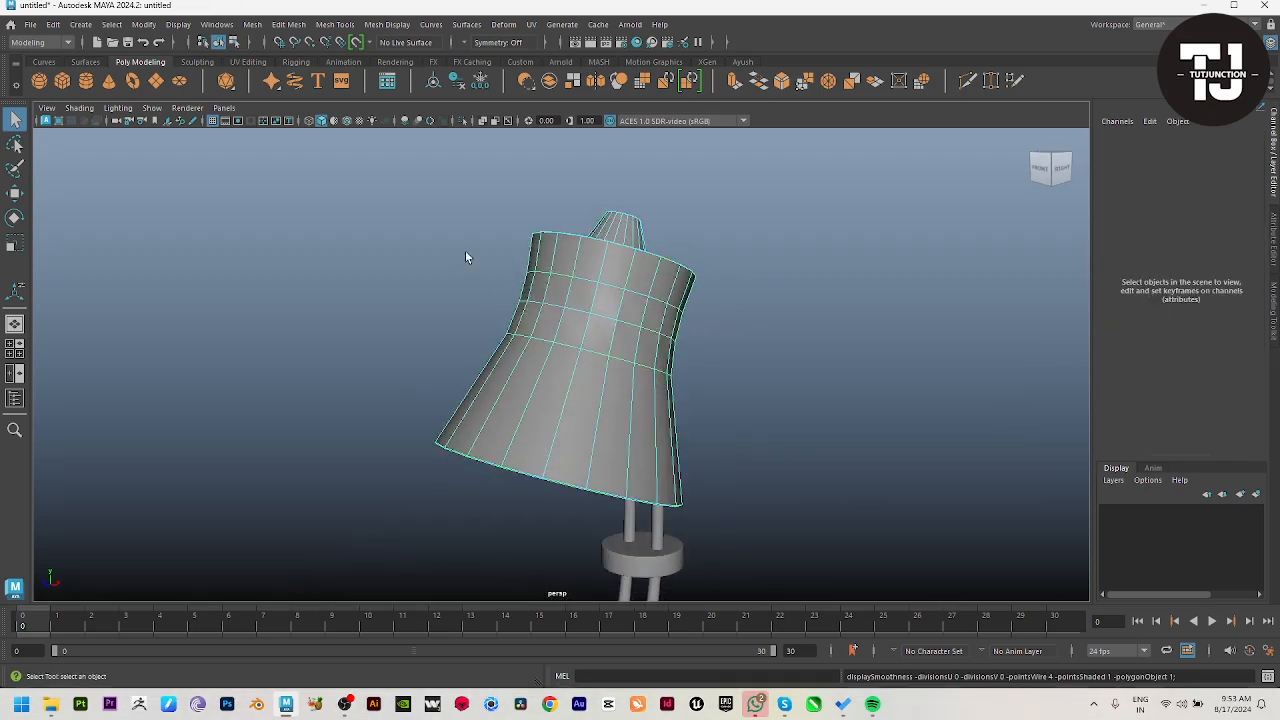
# Step: Apply Soften Edge to the lamp shade and deselect it
pyautogui.click(617, 240)
pyautogui.click(467, 24)
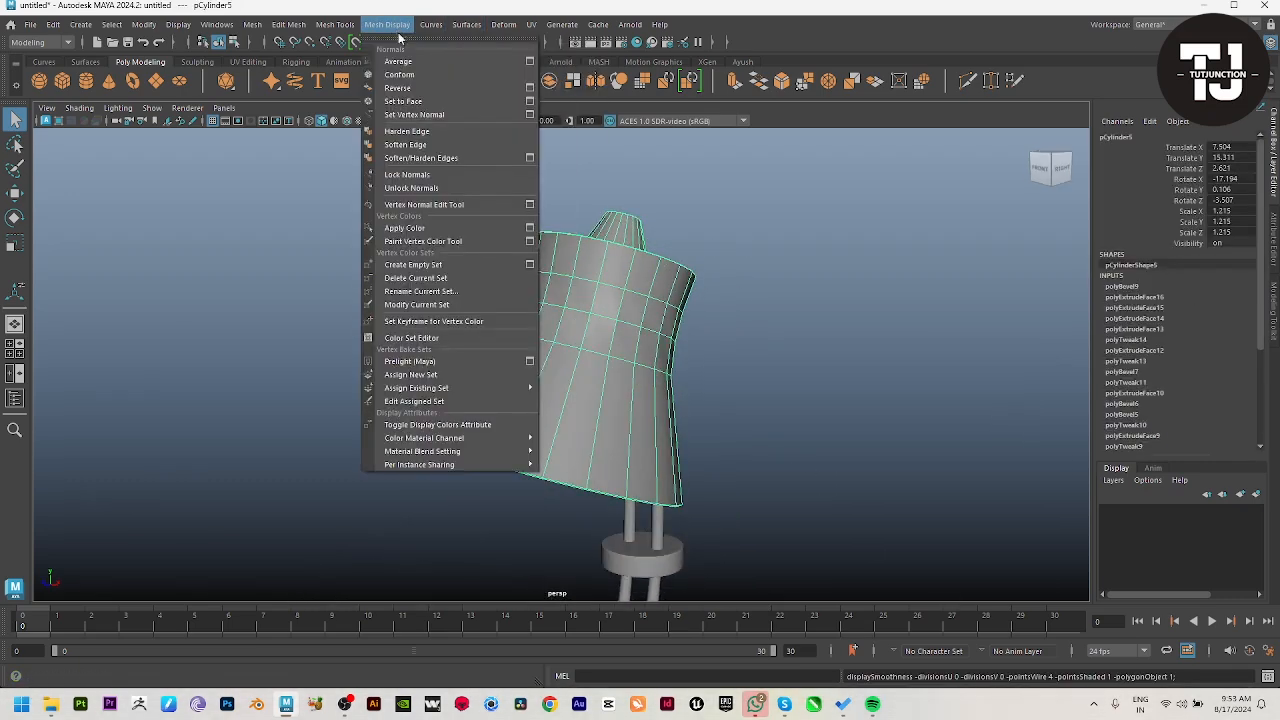
pyautogui.click(430, 143)
pyautogui.click(838, 386)
pyautogui.scroll(-4, 534, 387)
pyautogui.keyDown('alt'); pyautogui.moveTo(534, 387); pyautogui.dragTo(579, 457); pyautogui.keyUp('alt')
pyautogui.scroll(-4, 606, 460)
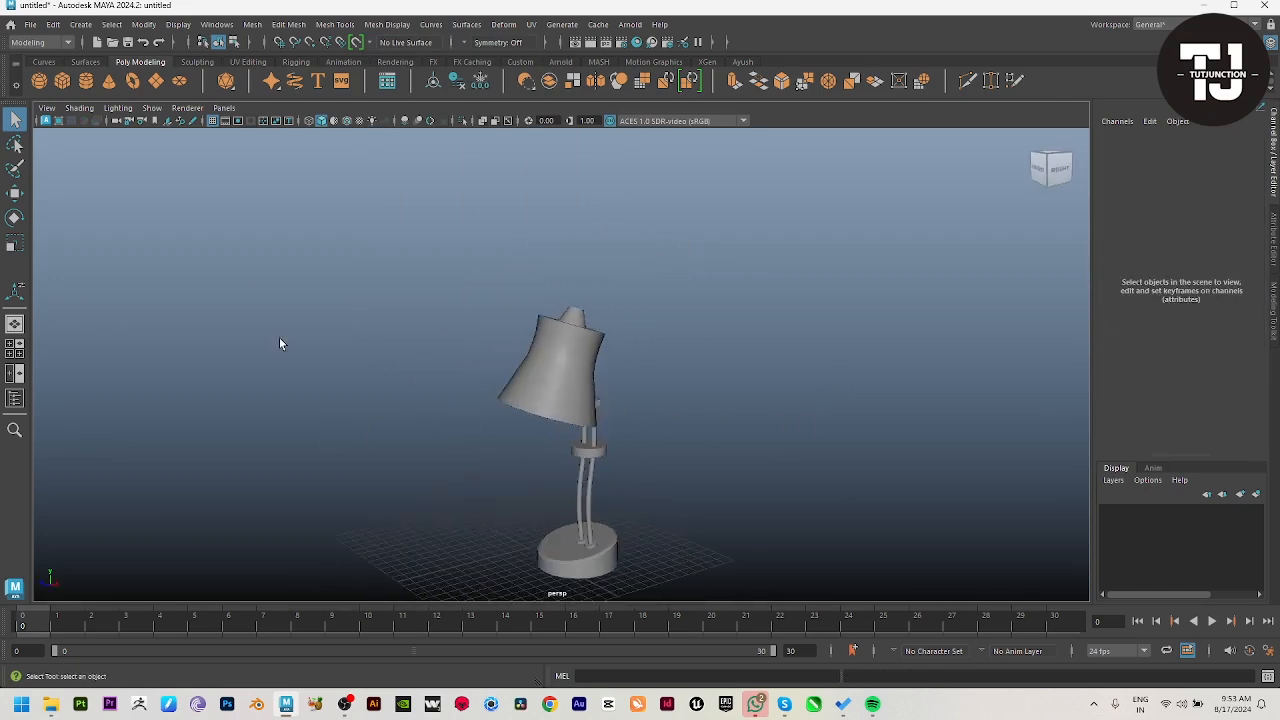
# Step: Examine the whole lamp in the side view and compare it with the reference image in the front view
pyautogui.click(48, 64)
pyautogui.press('space')
pyautogui.press('space')
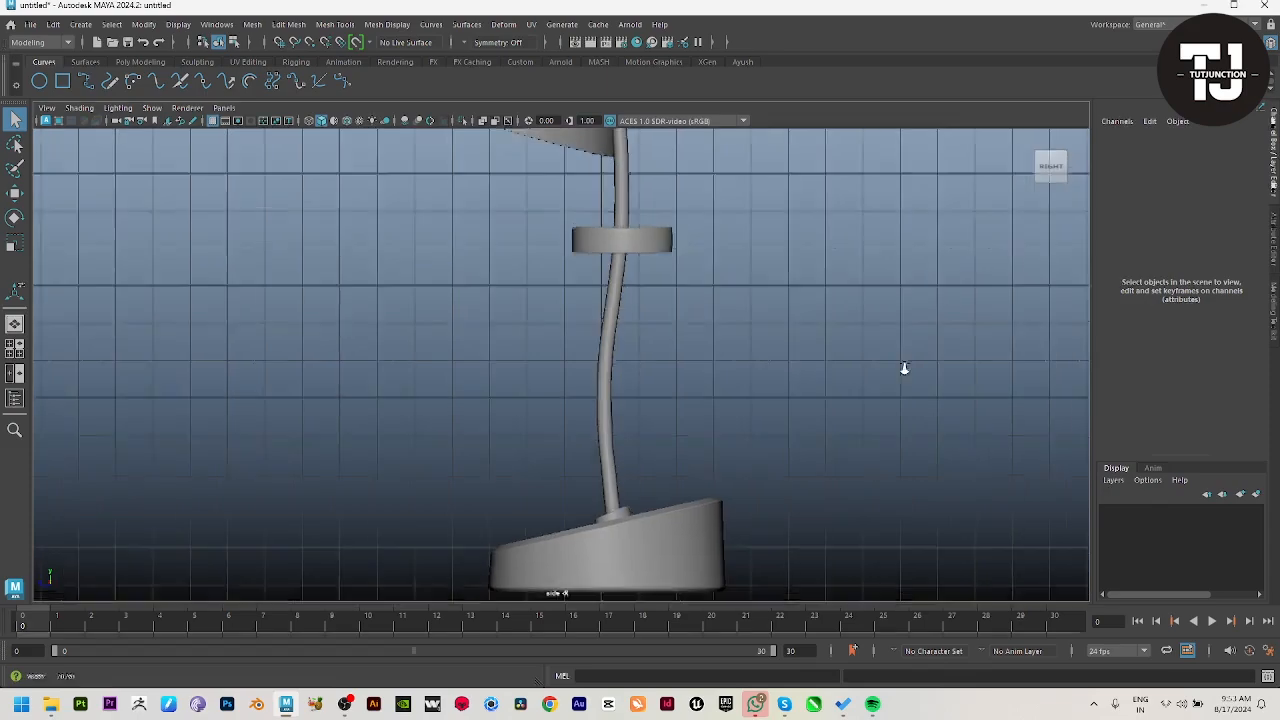
pyautogui.scroll(-3, 890, 362)
pyautogui.keyDown('alt'); pyautogui.moveTo(660, 255); pyautogui.dragTo(652, 362, button='middle'); pyautogui.keyUp('alt')
pyautogui.scroll(-3, 600, 350)
pyautogui.press('space')
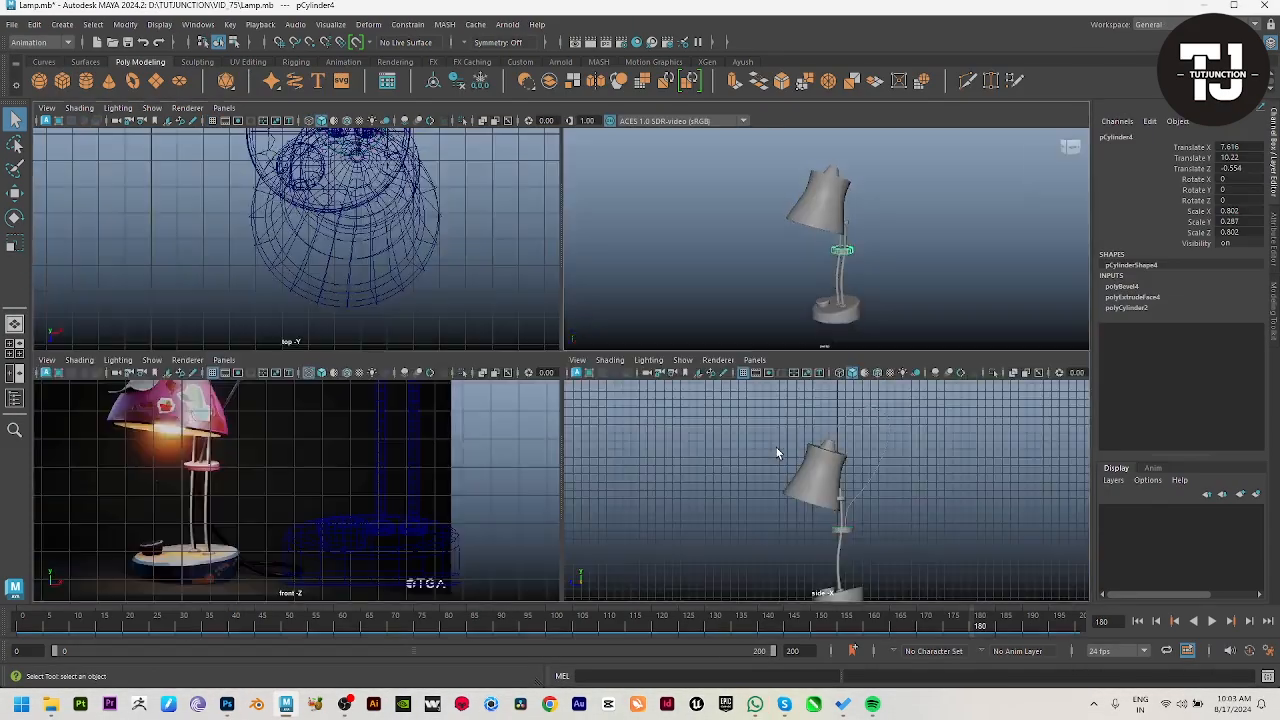
pyautogui.press('space')
pyautogui.scroll(-2, 798, 450)
pyautogui.click(666, 434)
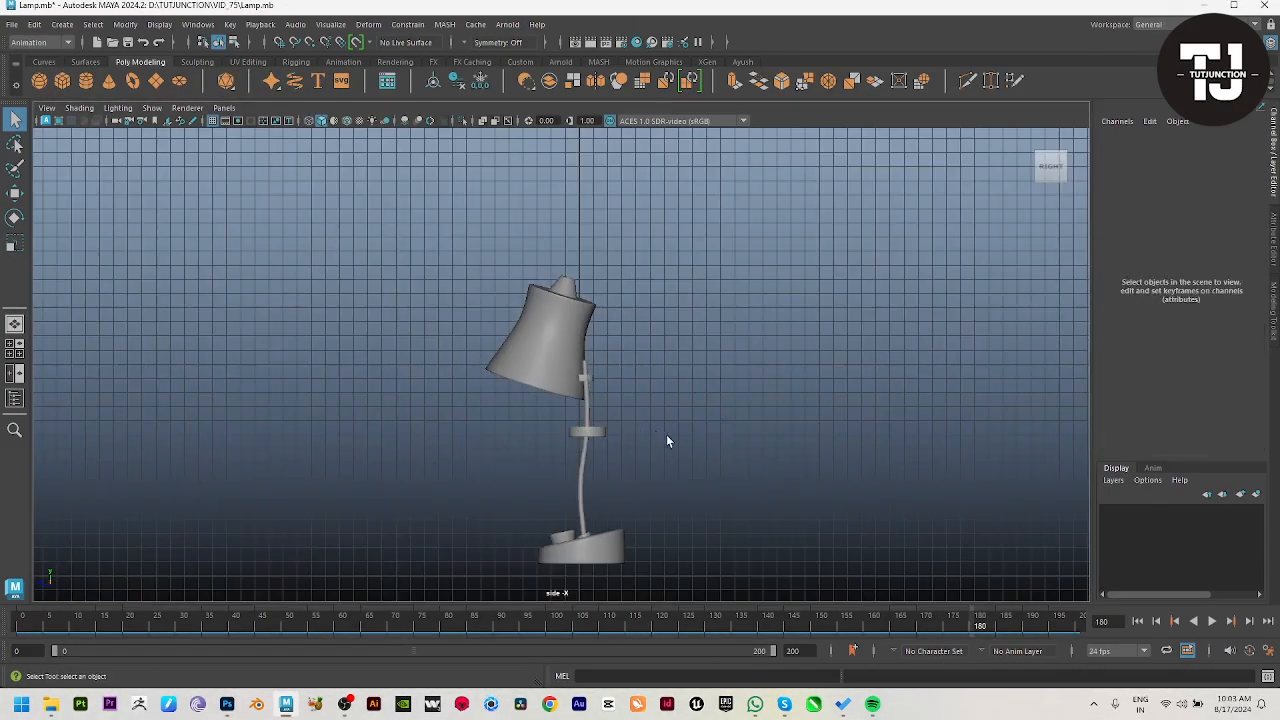
# Step: Draw an EP curve for the cable in the side view, looping from the shade's neck past the middle ring to the base's rear
pyautogui.scroll(1, 666, 434)
pyautogui.keyDown('alt'); pyautogui.moveTo(666, 434); pyautogui.dragTo(264, 154); pyautogui.keyUp('alt')
pyautogui.click(52, 61)
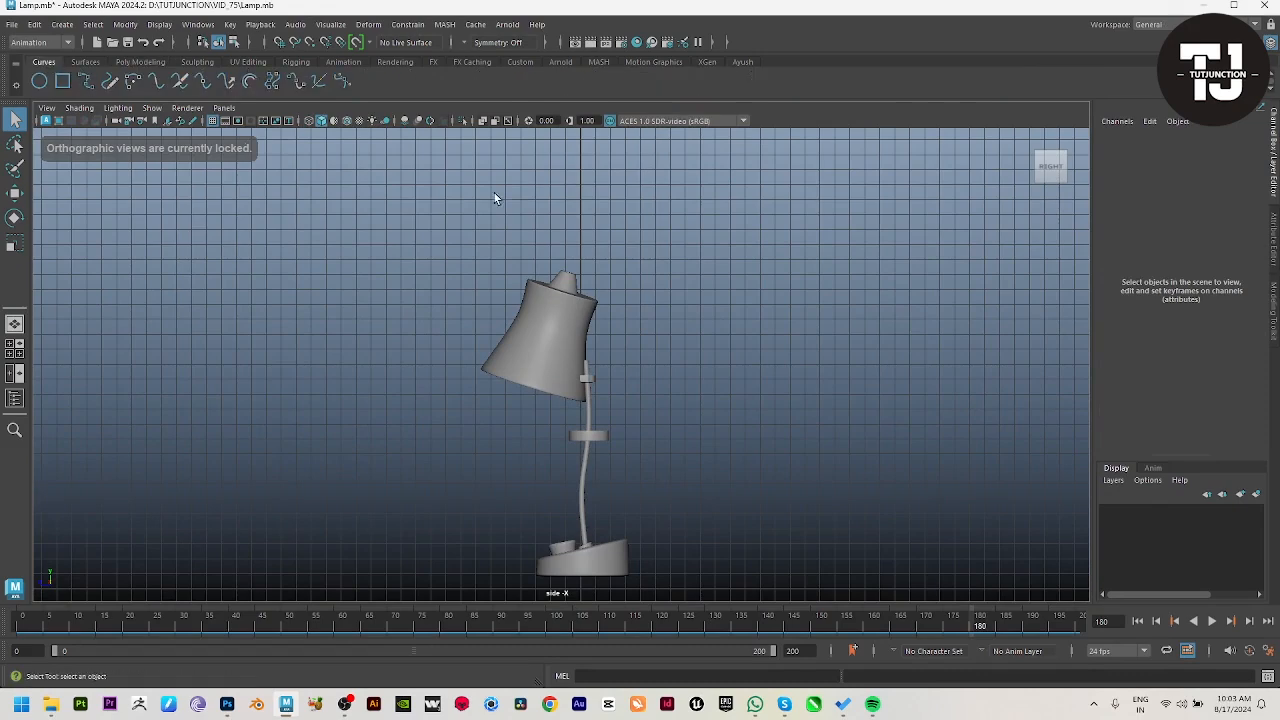
pyautogui.click(564, 273)
pyautogui.click(632, 210)
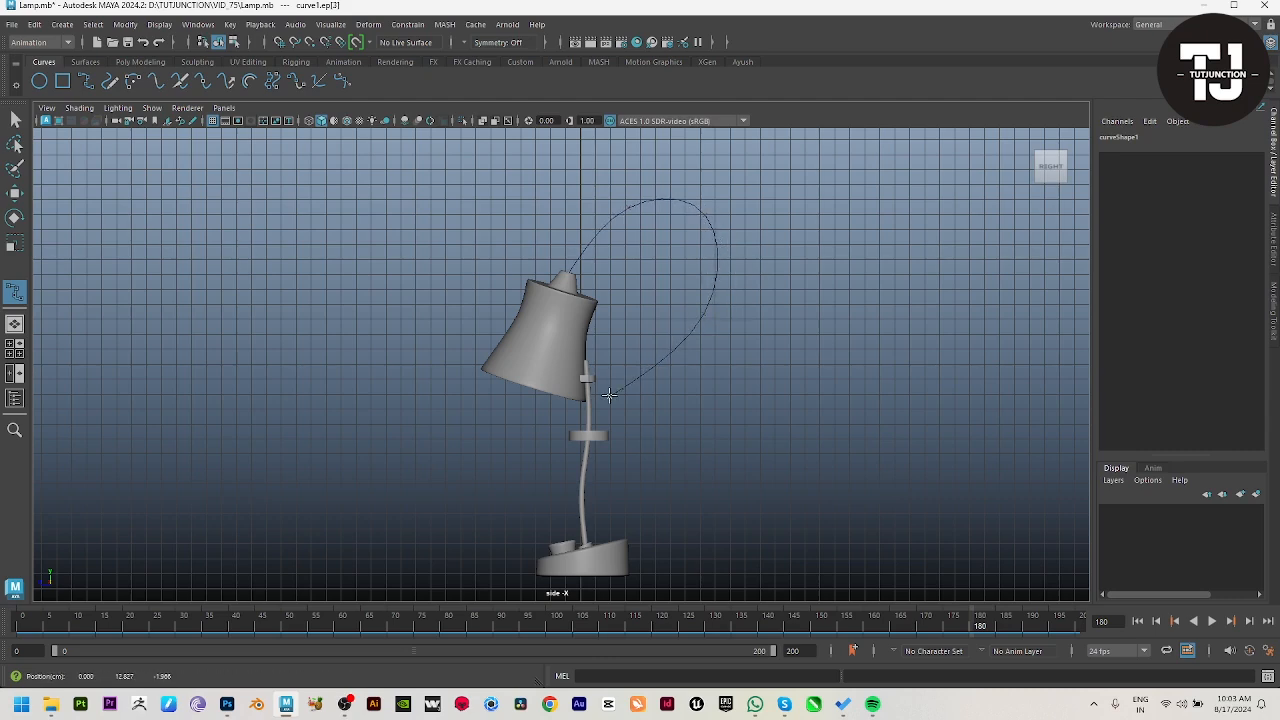
pyautogui.moveTo(609, 396); pyautogui.dragTo(593, 437)
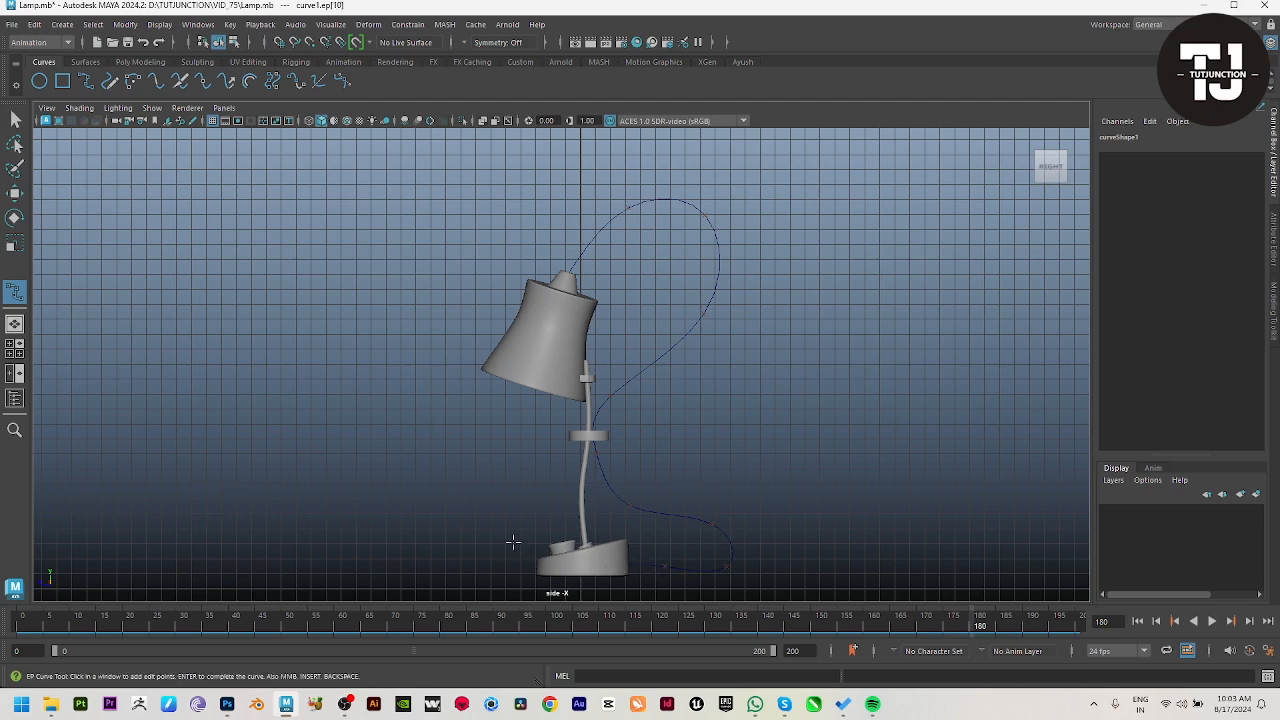
# Step: Complete the cable curve and move it along X to about 7.85, centring it on the lamp
pyautogui.press('space')
pyautogui.press('space')
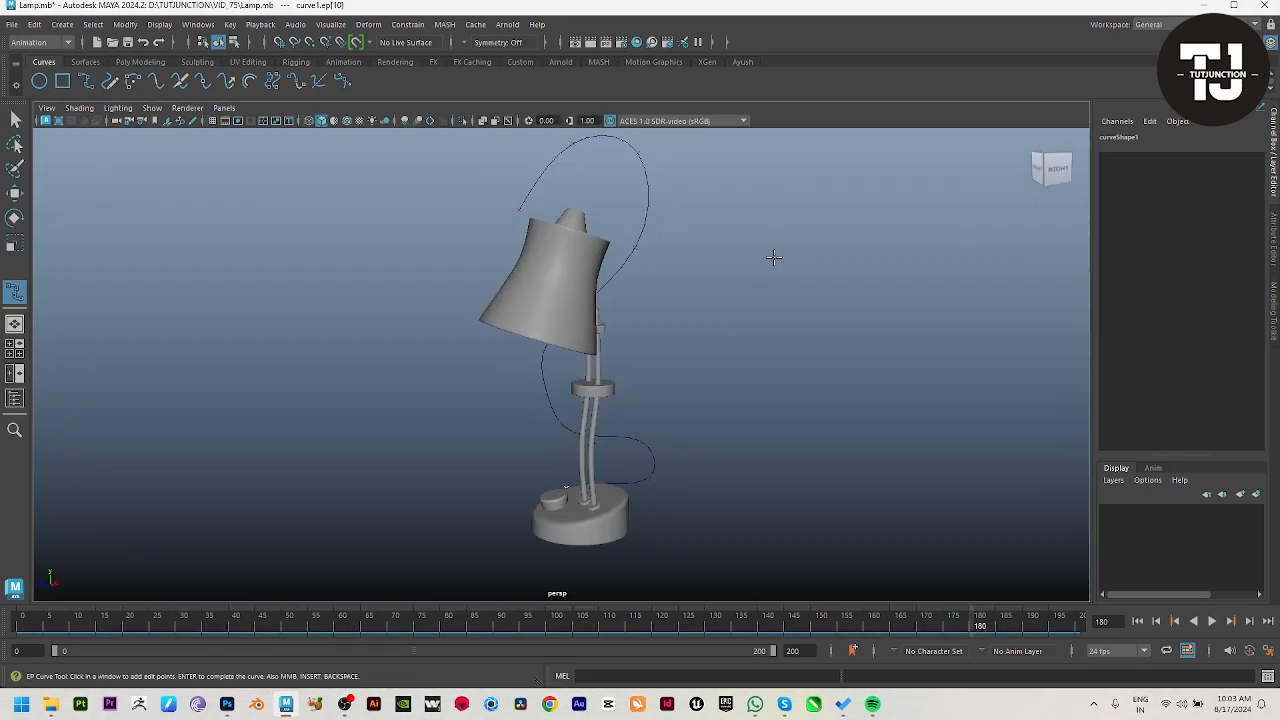
pyautogui.keyDown('alt'); pyautogui.moveTo(699, 311); pyautogui.dragTo(791, 411); pyautogui.keyUp('alt')
pyautogui.press('w')
pyautogui.scroll(-2, 785, 415)
pyautogui.moveTo(590, 496); pyautogui.dragTo(643, 497)
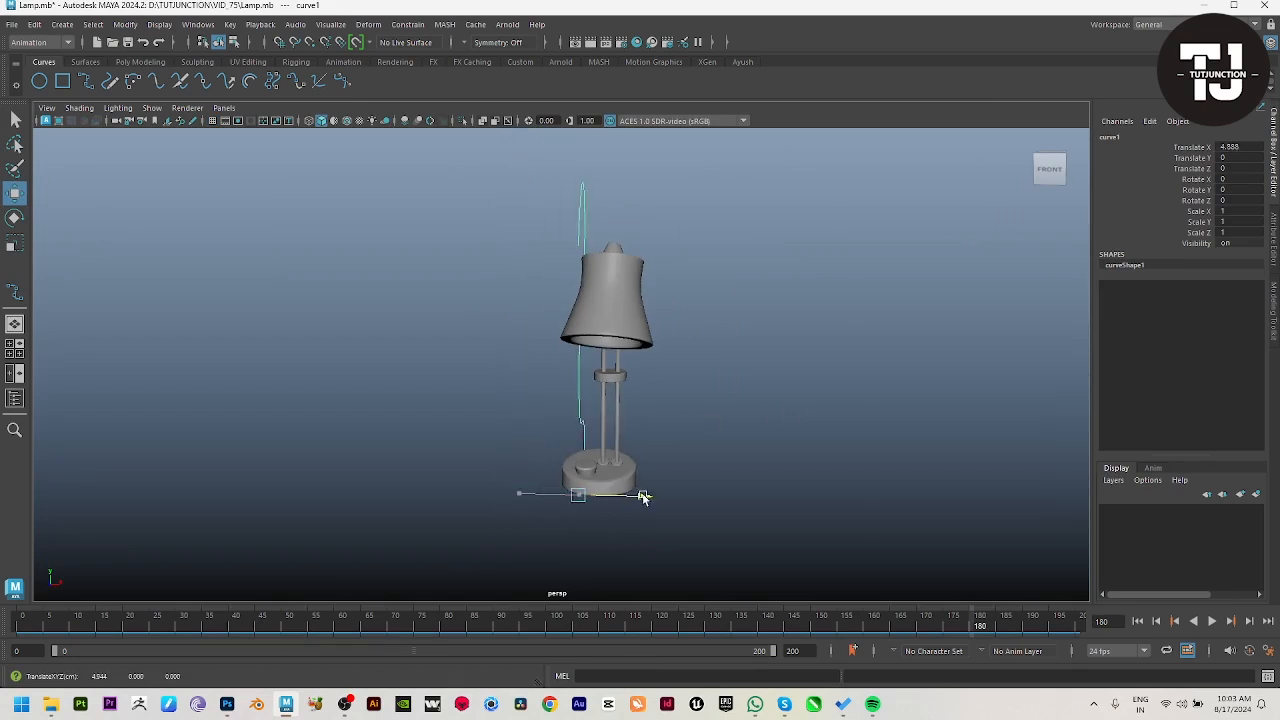
pyautogui.keyDown('alt'); pyautogui.moveTo(732, 494); pyautogui.dragTo(727, 553); pyautogui.keyUp('alt')
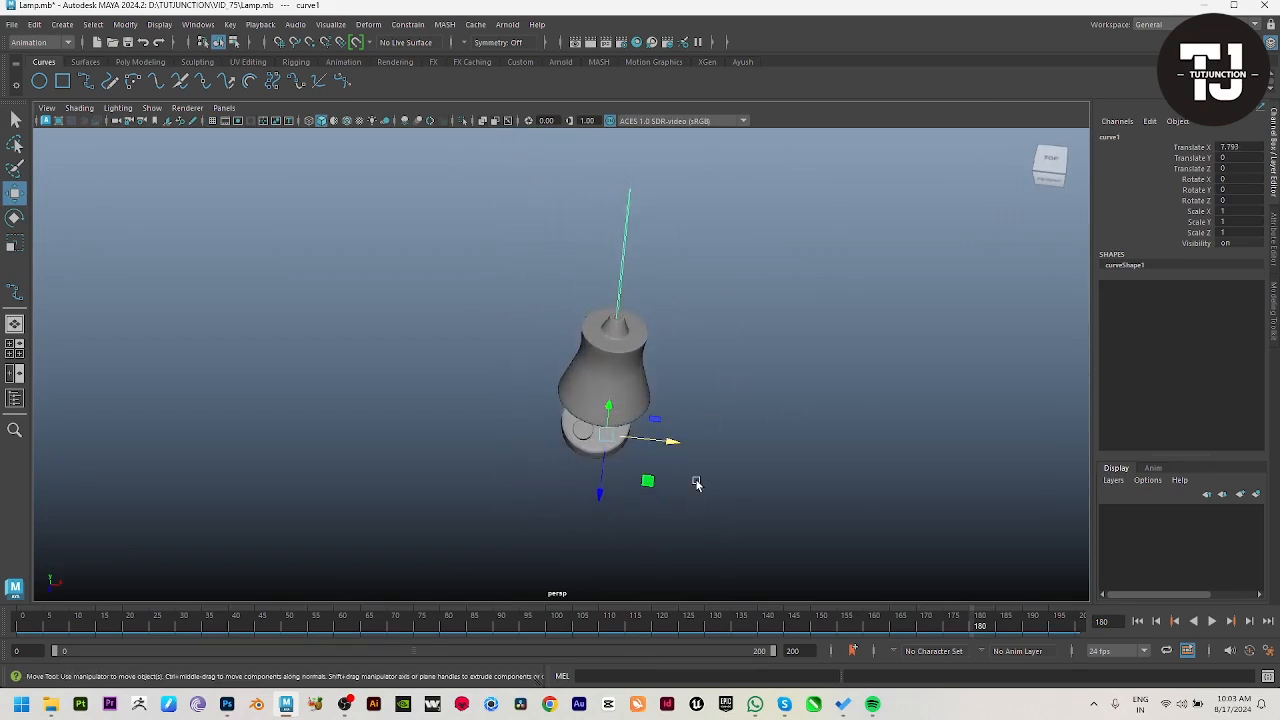
pyautogui.moveTo(673, 448); pyautogui.dragTo(631, 423)
# Step: Move the cable curve's lower loop edit point sideways along X, away from the base's centre
pyautogui.moveTo(624, 474); pyautogui.dragTo(622, 457, button='right')
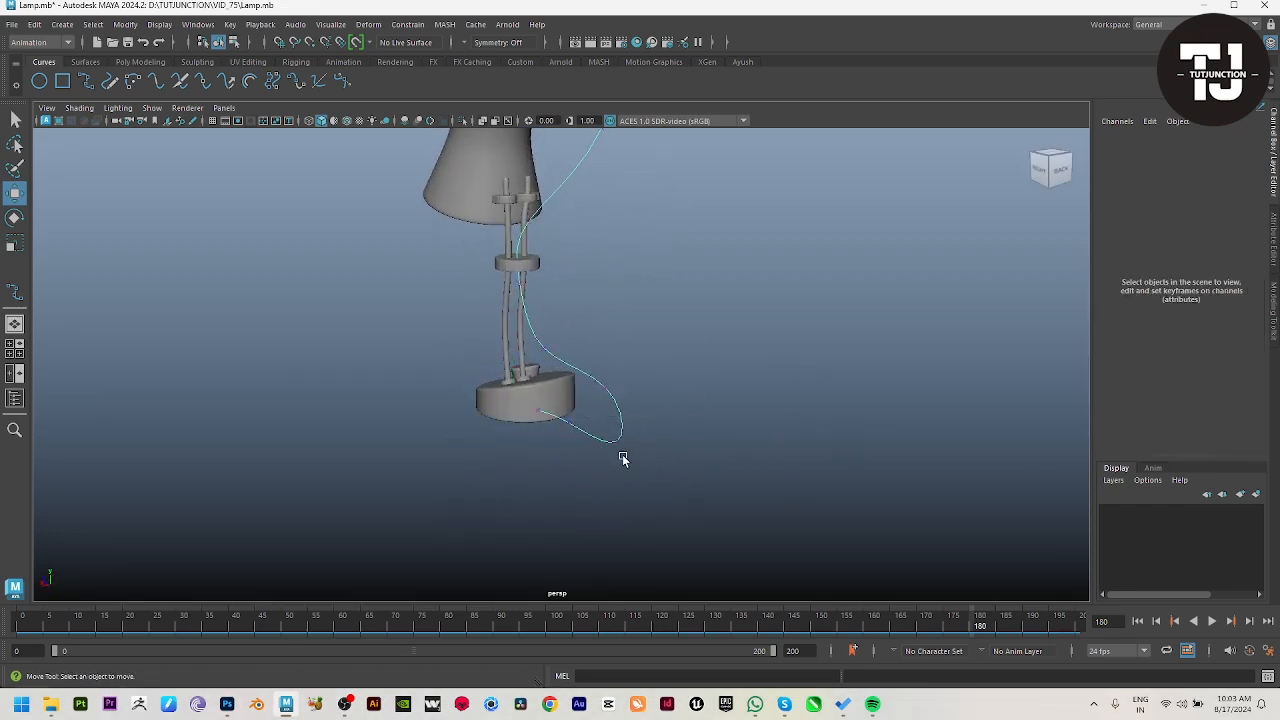
pyautogui.keyDown('alt'); pyautogui.moveTo(622, 457); pyautogui.dragTo(560, 470); pyautogui.keyUp('alt')
pyautogui.click(557, 458)
pyautogui.moveTo(473, 447); pyautogui.dragTo(553, 452)
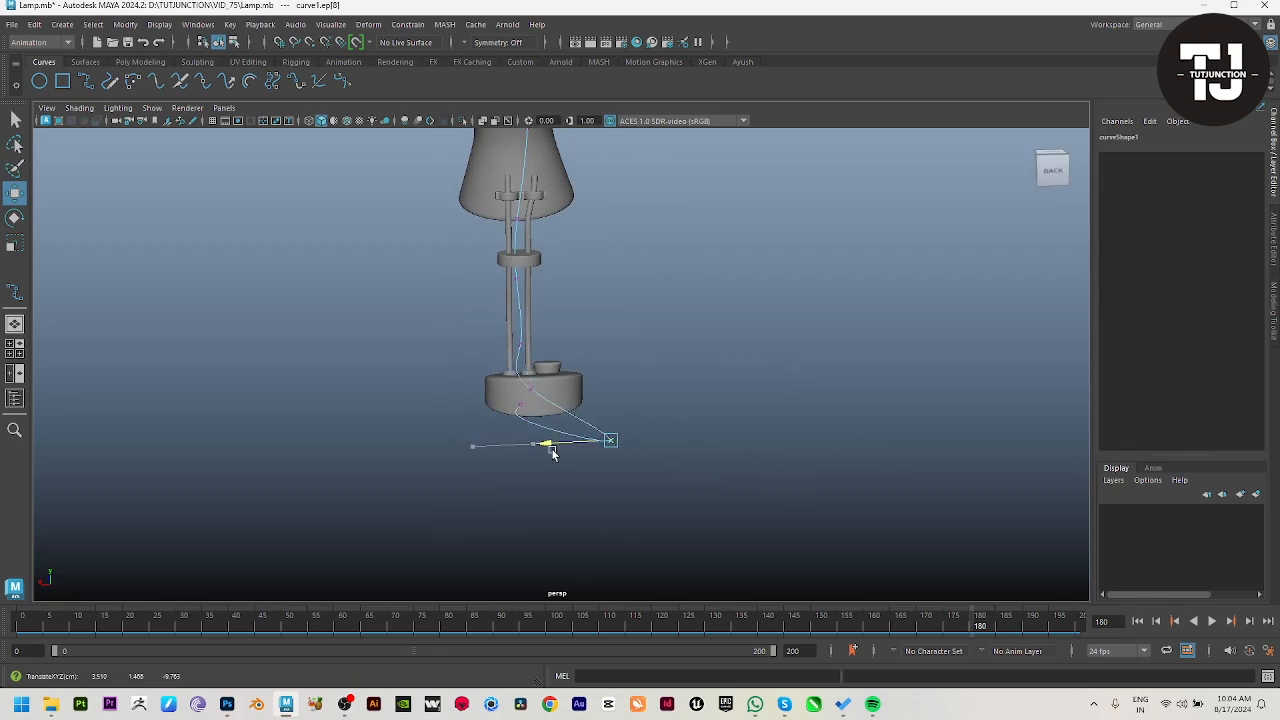
pyautogui.click(533, 393)
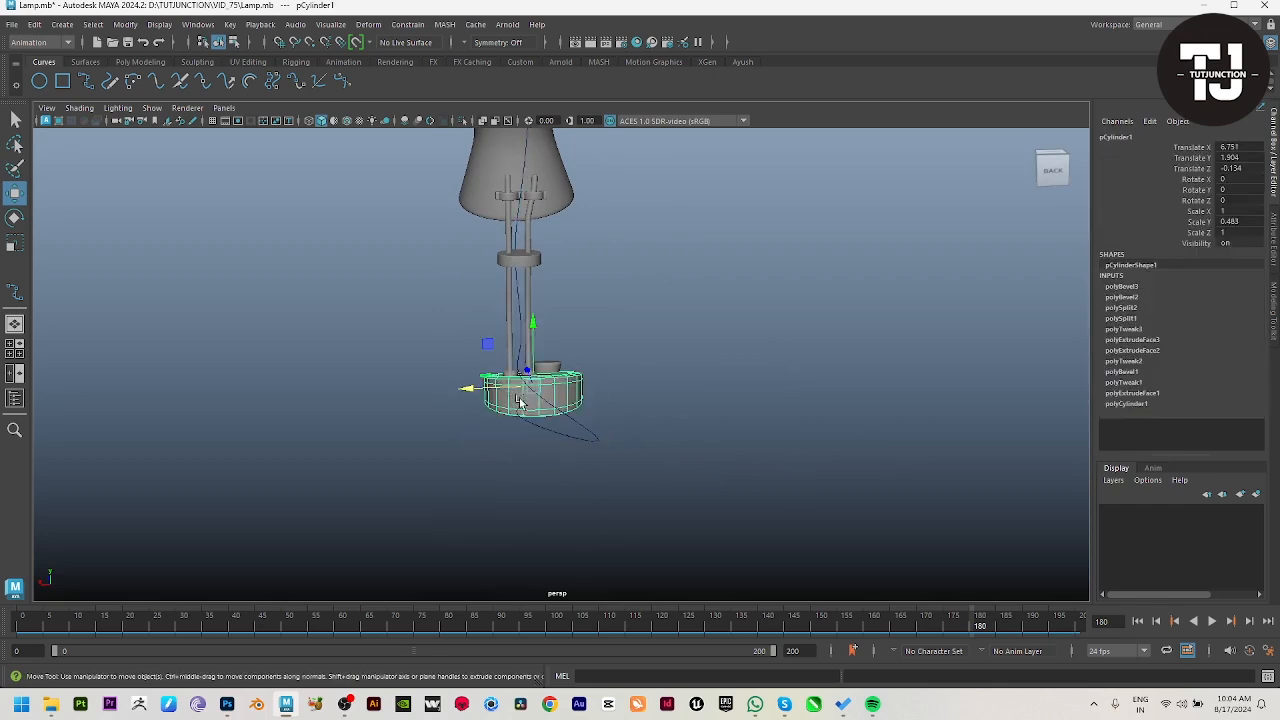
pyautogui.hotkey('ctrl', 'z')
pyautogui.keyDown('alt'); pyautogui.moveTo(506, 534); pyautogui.dragTo(647, 358); pyautogui.keyUp('alt')
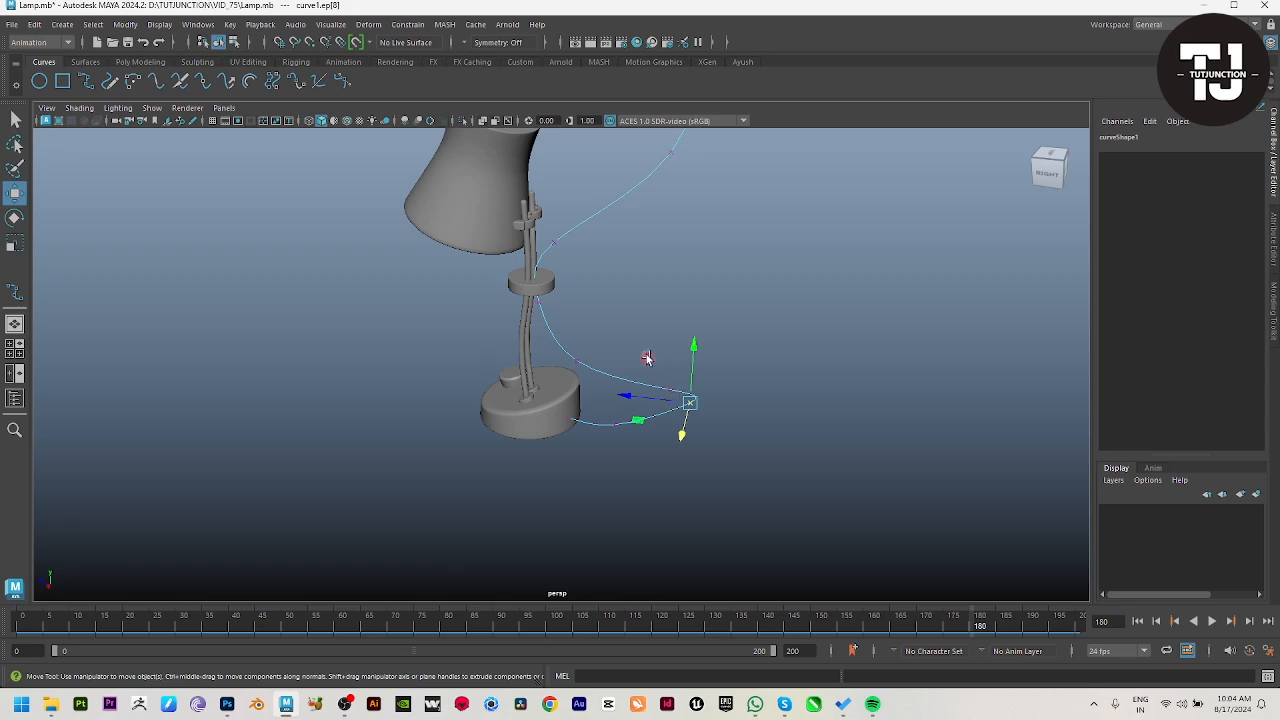
# Step: Shift and lower the neighbouring edit points so the cable's lower loop lies flat behind the base
pyautogui.keyDown('alt'); pyautogui.moveTo(682, 410); pyautogui.dragTo(588, 440); pyautogui.keyUp('alt')
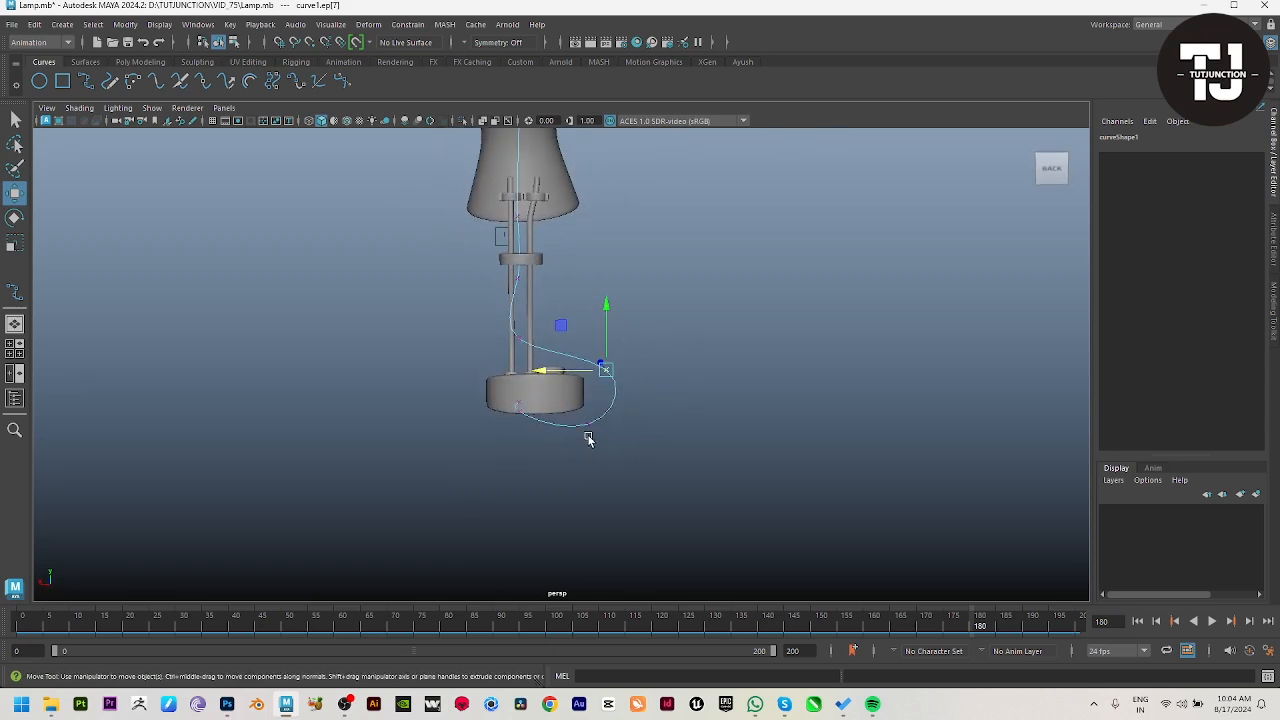
pyautogui.moveTo(603, 322); pyautogui.dragTo(607, 352)
pyautogui.keyDown('alt'); pyautogui.moveTo(597, 424); pyautogui.dragTo(703, 462); pyautogui.keyUp('alt')
pyautogui.moveTo(637, 373); pyautogui.dragTo(594, 429)
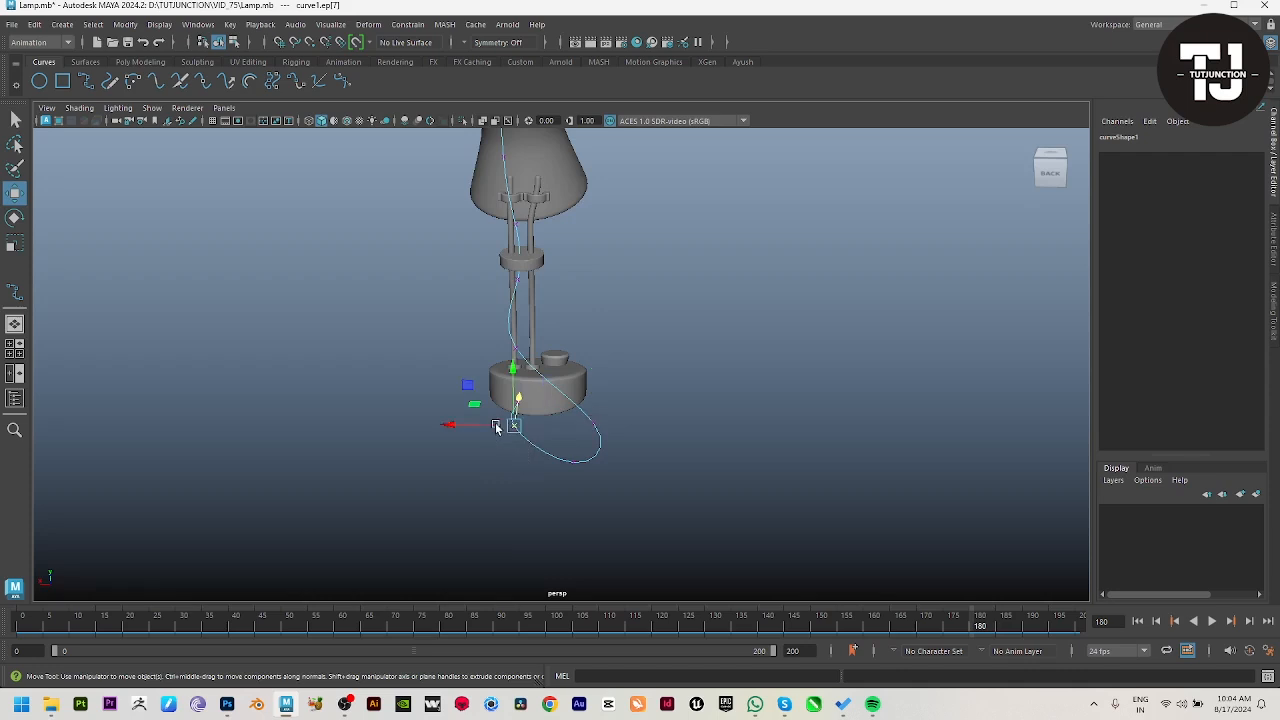
pyautogui.keyDown('alt'); pyautogui.moveTo(497, 427); pyautogui.dragTo(680, 446); pyautogui.keyUp('alt')
pyautogui.moveTo(580, 417); pyautogui.dragTo(717, 441)
pyautogui.click(632, 459)
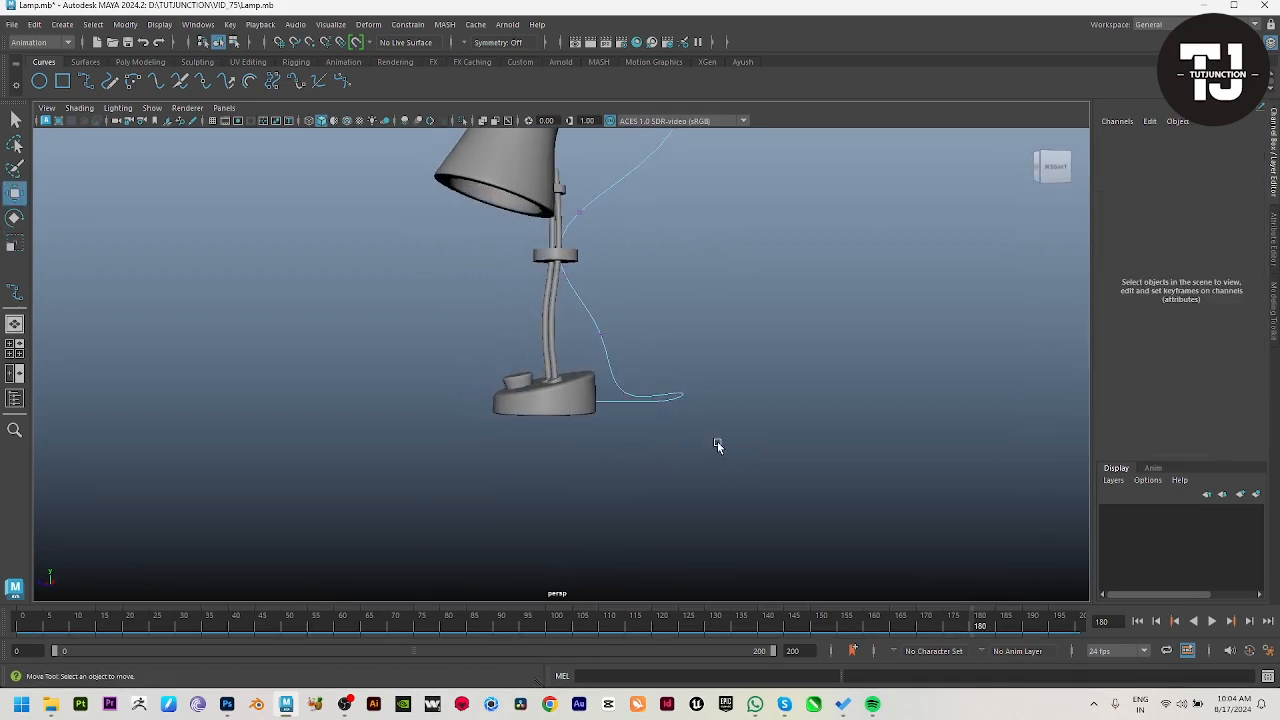
# Step: Move the cable's edit points around and below the middle ring closer to the rods
pyautogui.moveTo(580, 308); pyautogui.dragTo(511, 334)
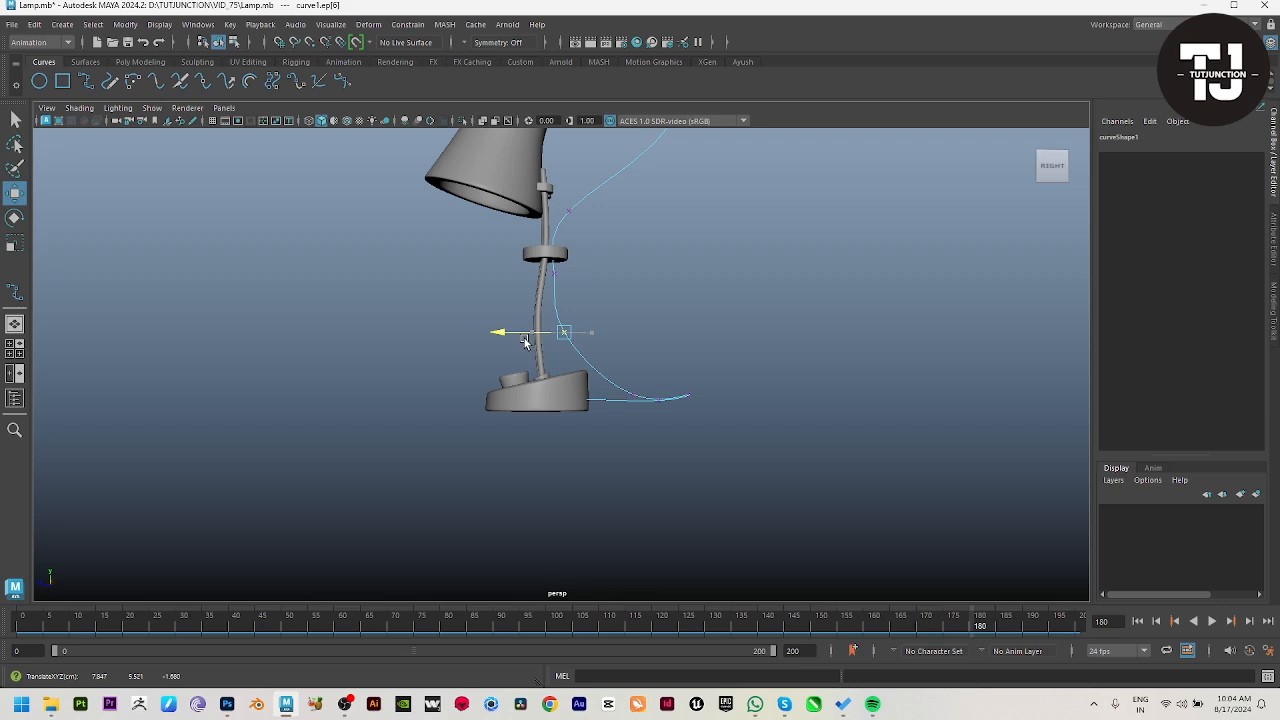
pyautogui.moveTo(568, 280); pyautogui.dragTo(507, 278)
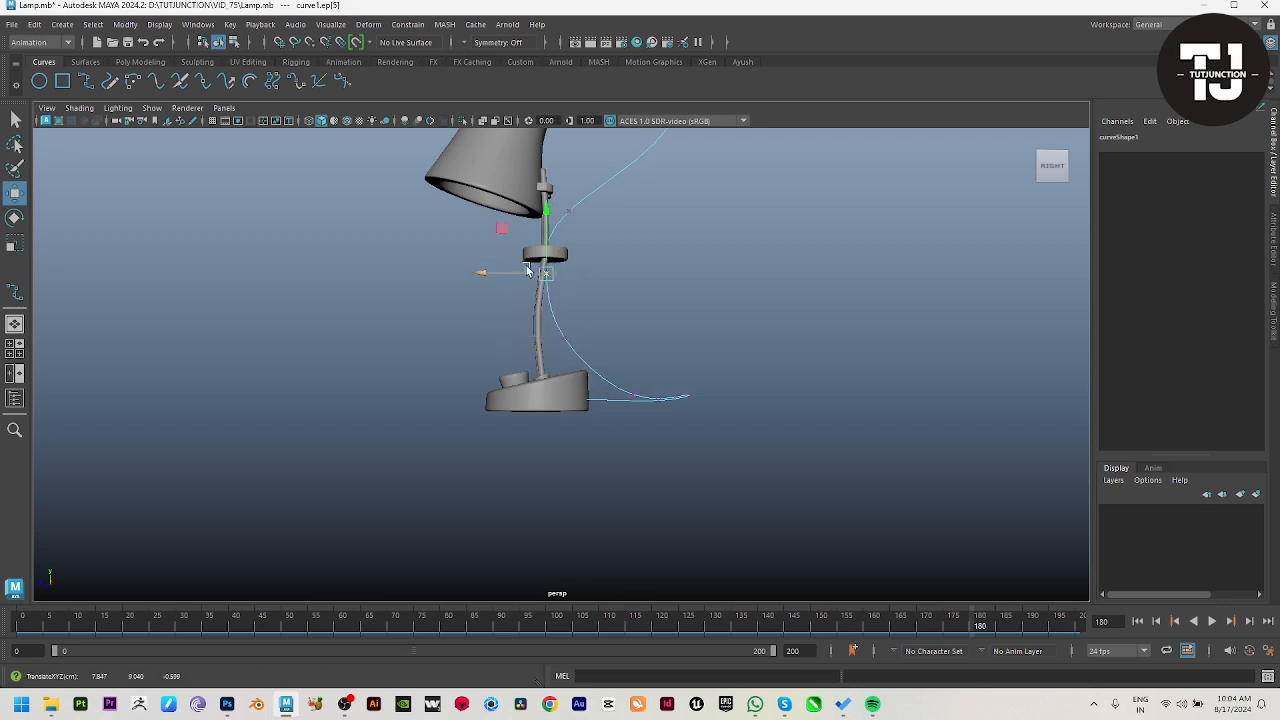
pyautogui.moveTo(600, 321); pyautogui.dragTo(499, 240)
pyautogui.moveTo(543, 323); pyautogui.dragTo(596, 370)
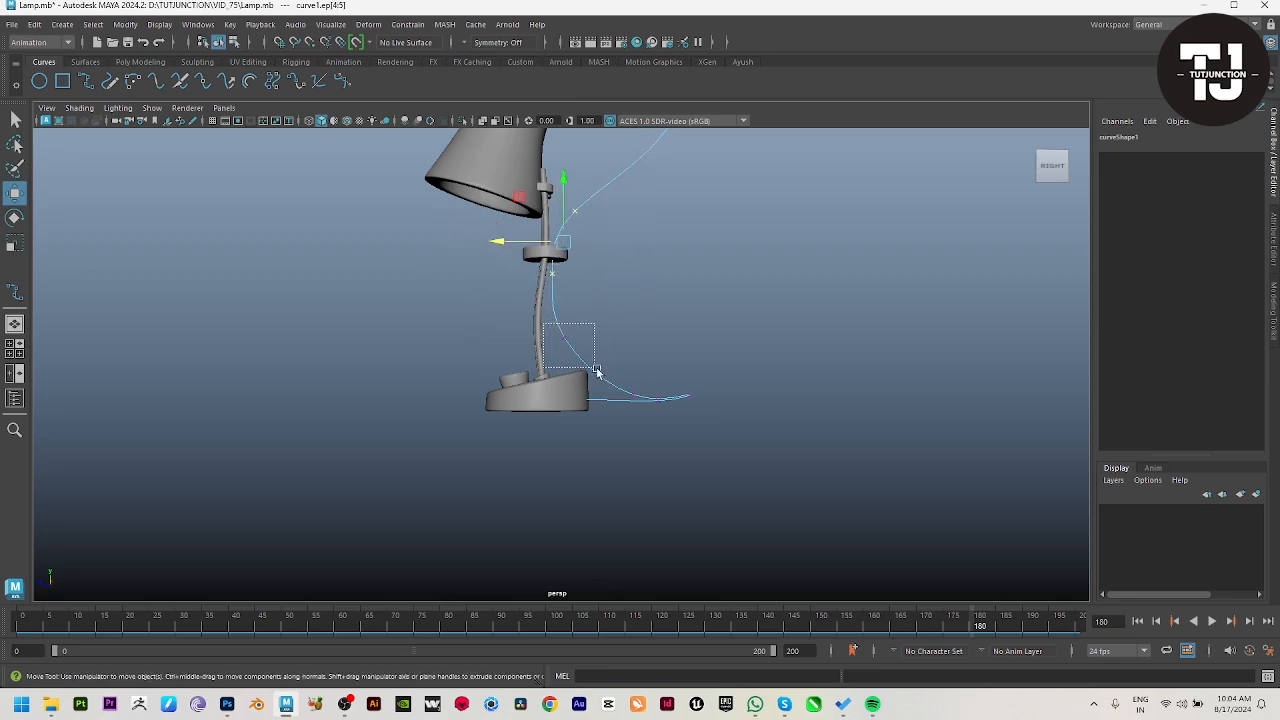
pyautogui.moveTo(530, 341); pyautogui.dragTo(536, 341)
# Step: Raise the cable curve's end point slightly on the back of the base
pyautogui.click(642, 368)
pyautogui.keyDown('alt'); pyautogui.moveTo(655, 385); pyautogui.dragTo(616, 420); pyautogui.keyUp('alt')
pyautogui.scroll(3, 614, 470)
pyautogui.moveTo(593, 462); pyautogui.dragTo(549, 440)
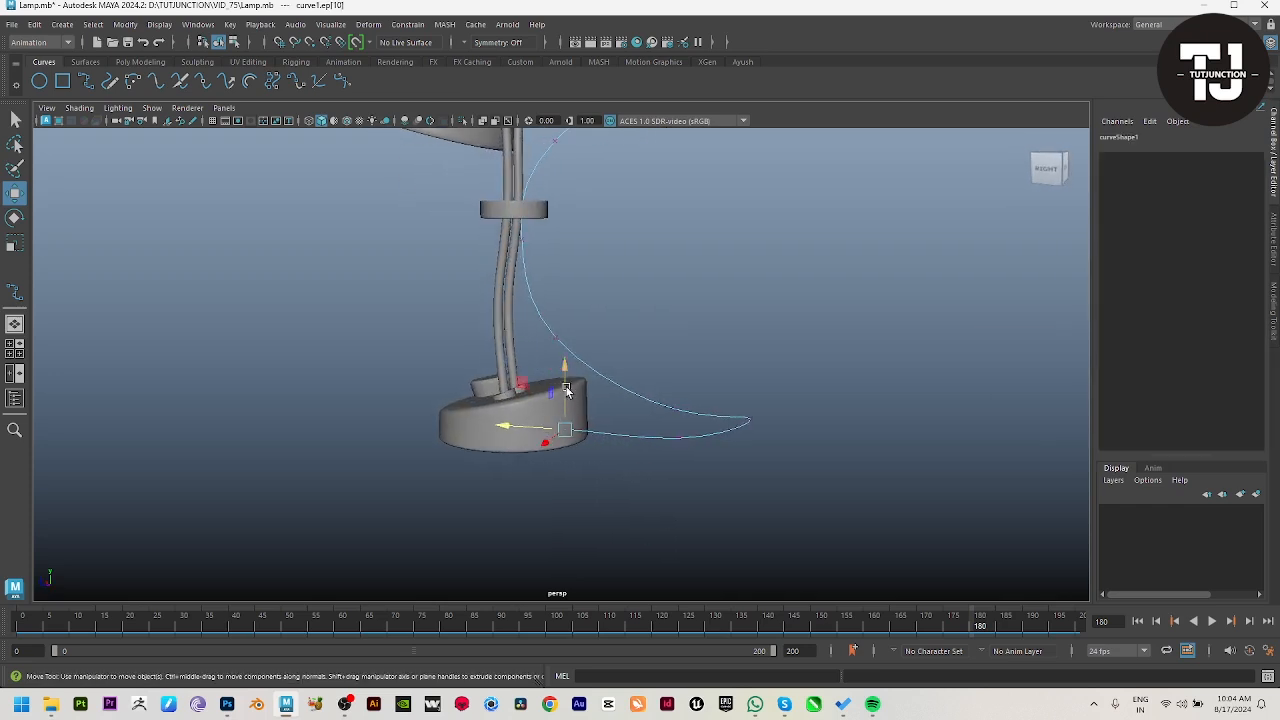
pyautogui.moveTo(566, 383); pyautogui.dragTo(566, 370)
pyautogui.keyDown('alt'); pyautogui.moveTo(568, 376); pyautogui.dragTo(586, 440); pyautogui.keyUp('alt')
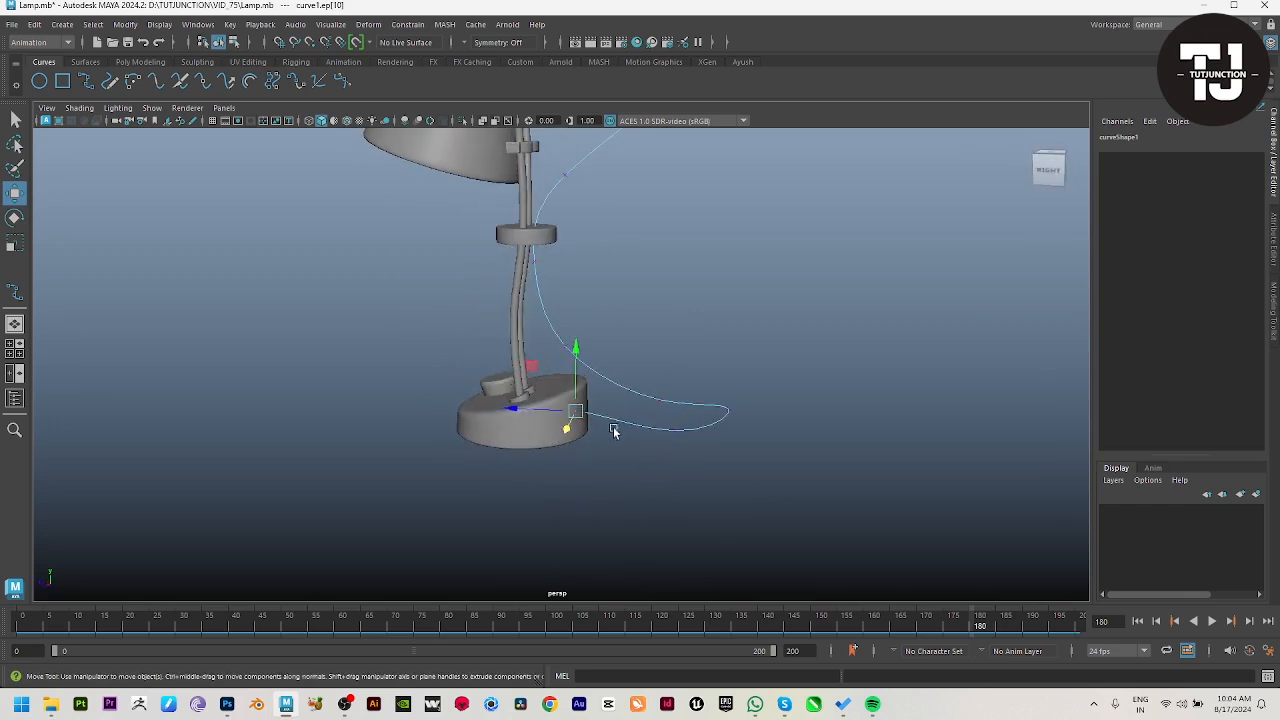
pyautogui.moveTo(614, 430); pyautogui.dragTo(660, 388, button='right')
# Step: Select the whole cable curve and create a sweep mesh along it
pyautogui.click(640, 523)
pyautogui.keyDown('alt'); pyautogui.moveTo(650, 466); pyautogui.dragTo(709, 370); pyautogui.keyUp('alt')
pyautogui.click(602, 355)
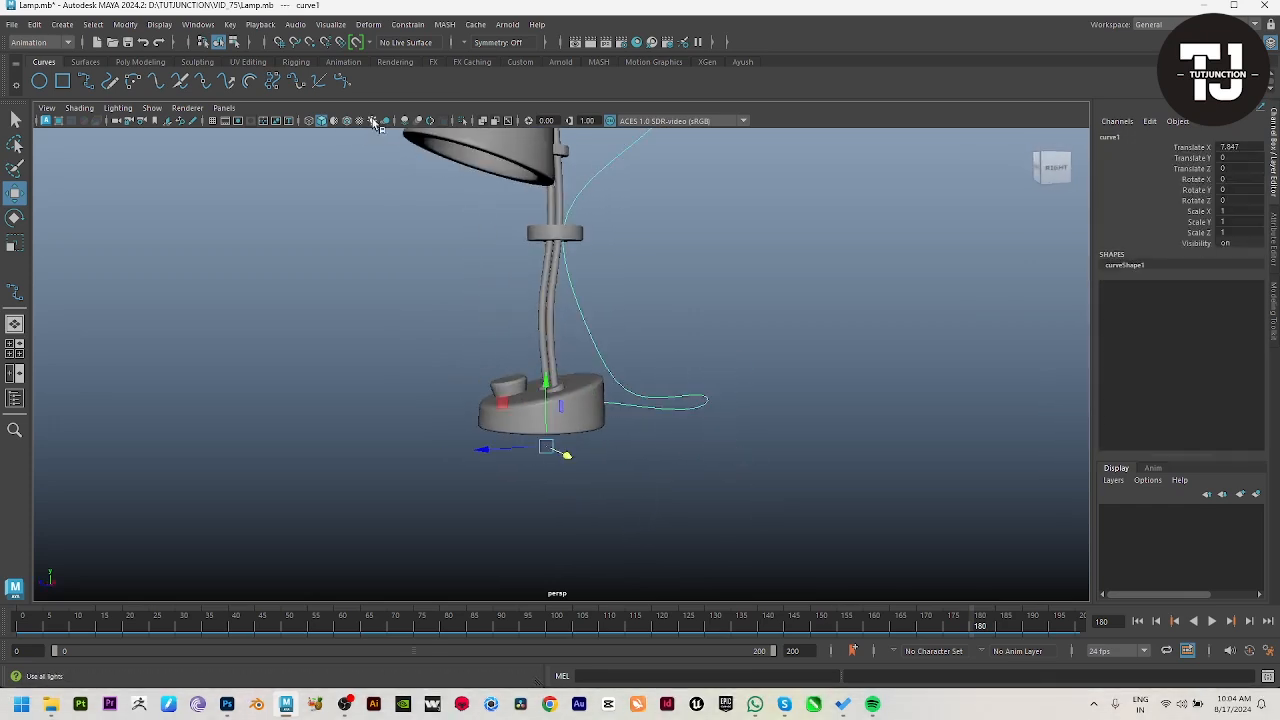
pyautogui.click(145, 62)
pyautogui.click(296, 82)
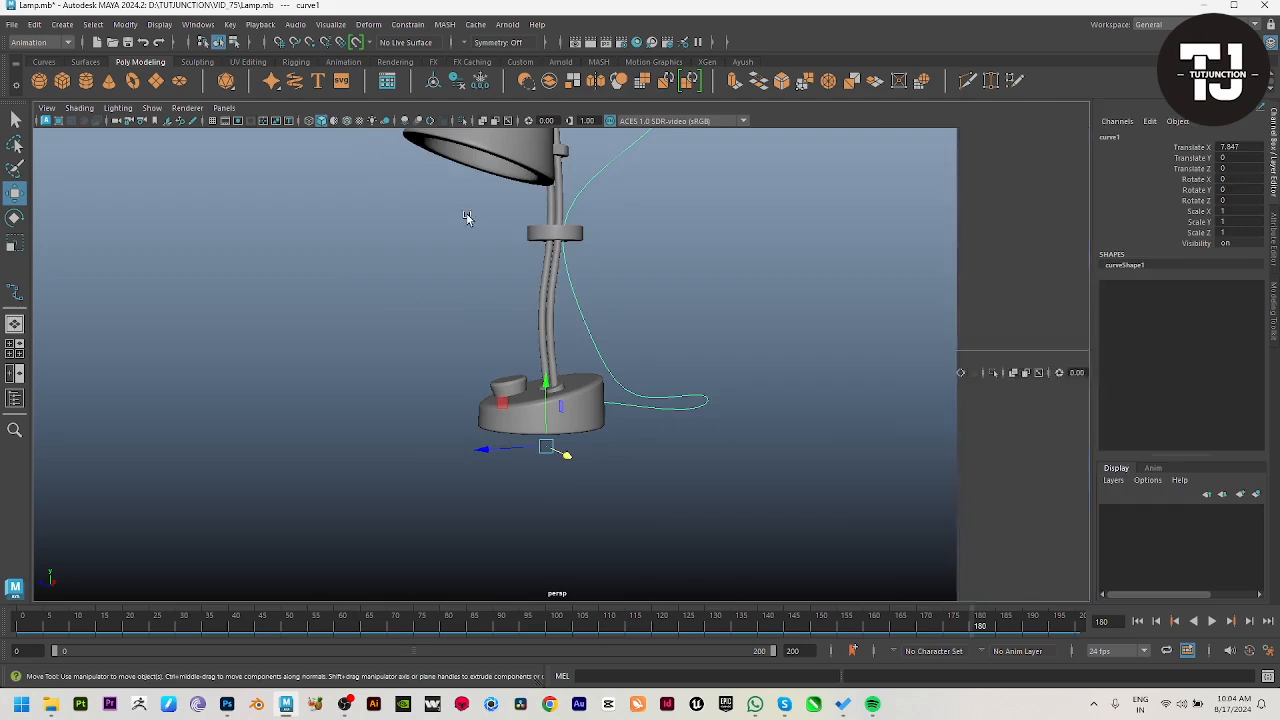
pyautogui.keyDown('alt'); pyautogui.moveTo(726, 394); pyautogui.dragTo(716, 394, button='right'); pyautogui.keyUp('alt')
pyautogui.keyDown('alt'); pyautogui.moveTo(716, 394); pyautogui.dragTo(742, 394); pyautogui.keyUp('alt')
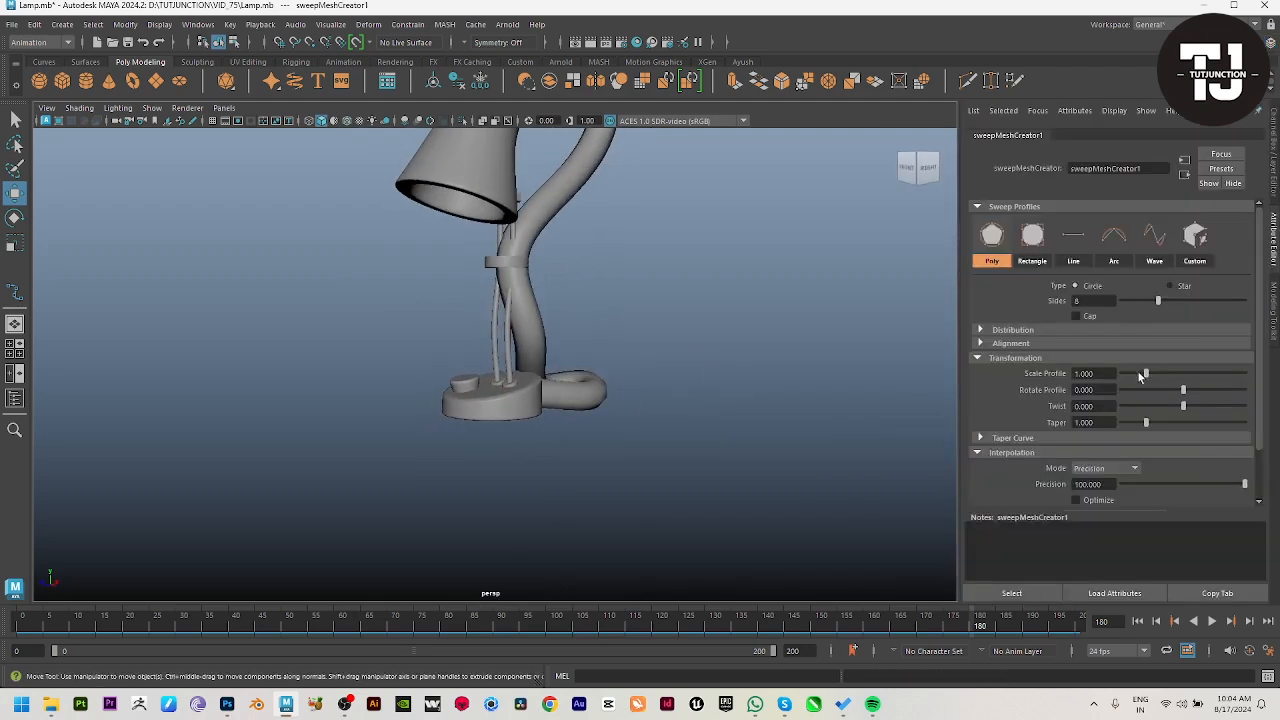
# Step: Reduce the cable sweep's scale profile to 0.165 and deselect the cable
pyautogui.moveTo(1141, 374); pyautogui.dragTo(1125, 373)
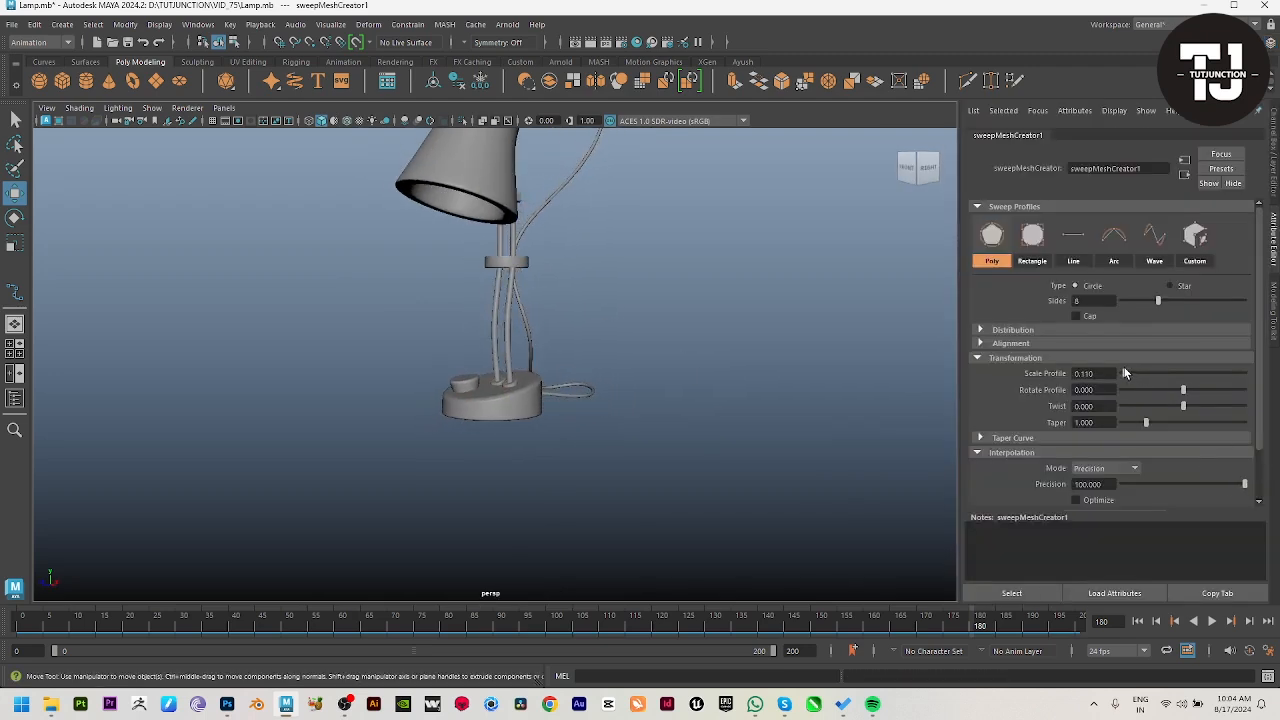
pyautogui.keyDown('alt'); pyautogui.moveTo(748, 397); pyautogui.dragTo(566, 447); pyautogui.keyUp('alt')
pyautogui.keyDown('alt'); pyautogui.moveTo(566, 447); pyautogui.dragTo(1090, 592, button='right'); pyautogui.keyUp('alt')
pyautogui.keyDown('alt'); pyautogui.moveTo(603, 466); pyautogui.dragTo(537, 483, button='right'); pyautogui.keyUp('alt')
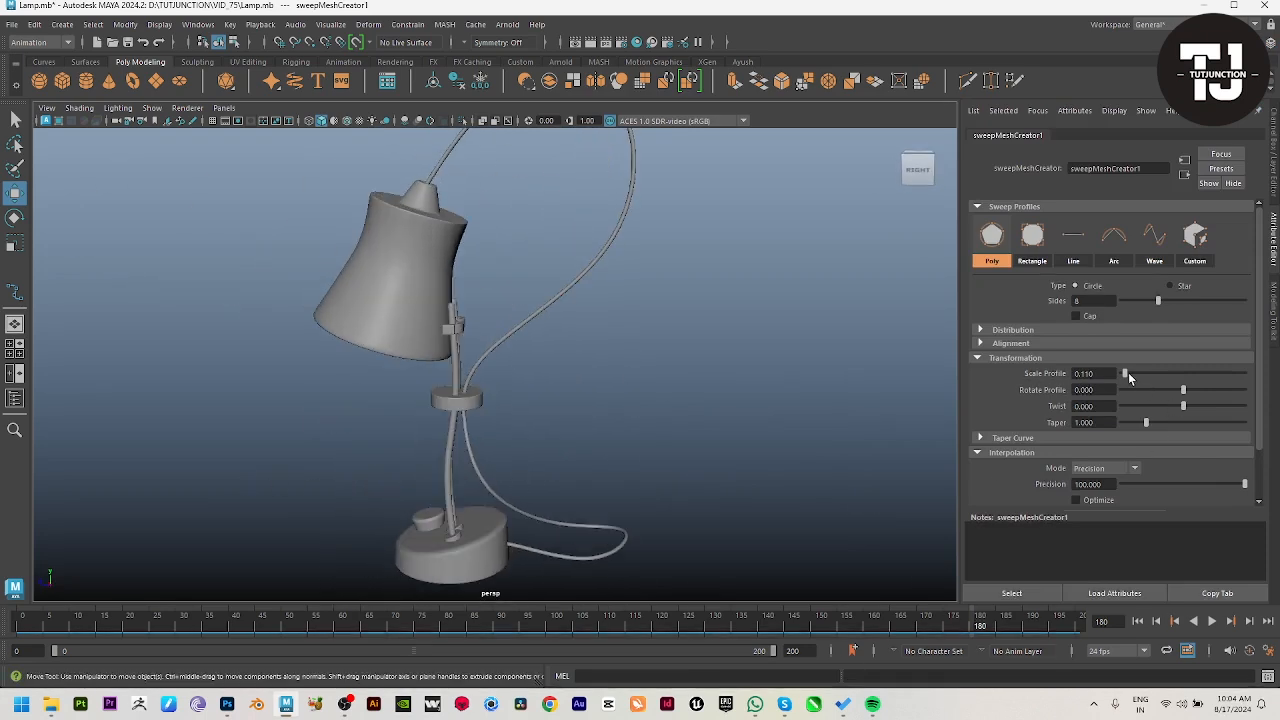
pyautogui.moveTo(1127, 374); pyautogui.dragTo(1126, 375)
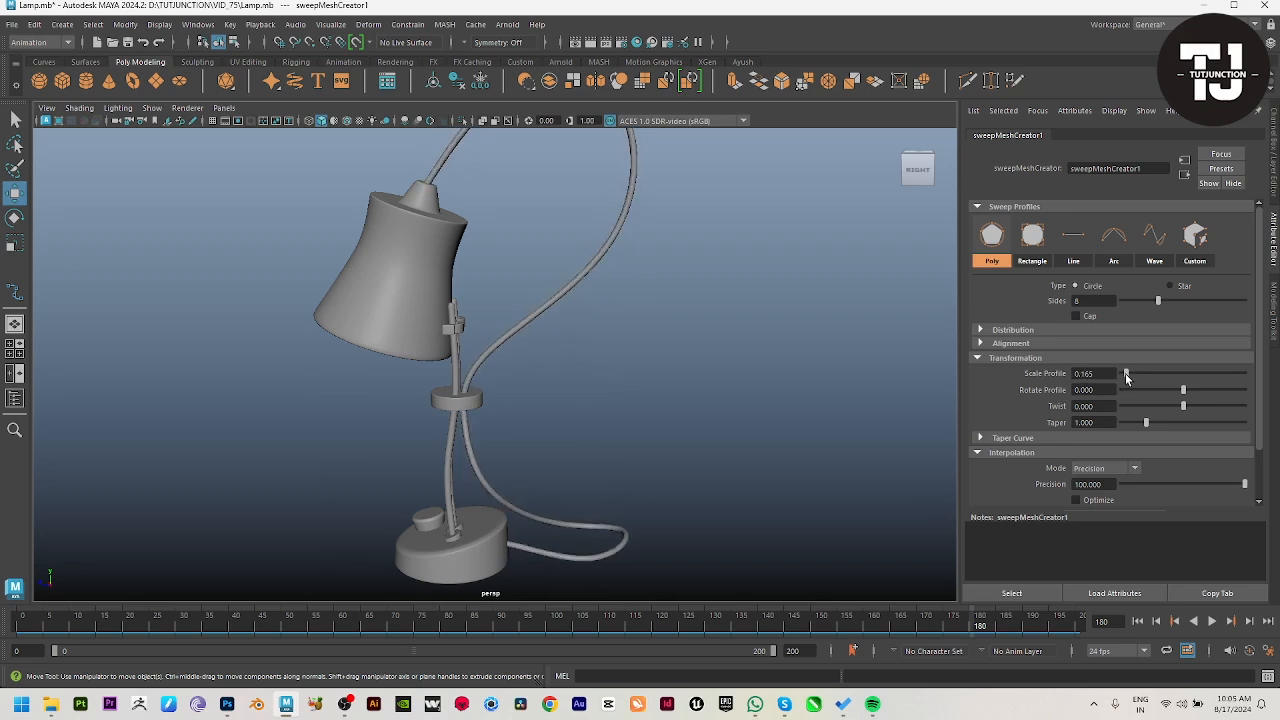
pyautogui.click(822, 448)
pyautogui.keyDown('alt'); pyautogui.moveTo(822, 448); pyautogui.dragTo(580, 446, button='right'); pyautogui.keyUp('alt')
pyautogui.keyDown('alt'); pyautogui.moveTo(580, 446); pyautogui.dragTo(609, 411); pyautogui.keyUp('alt')
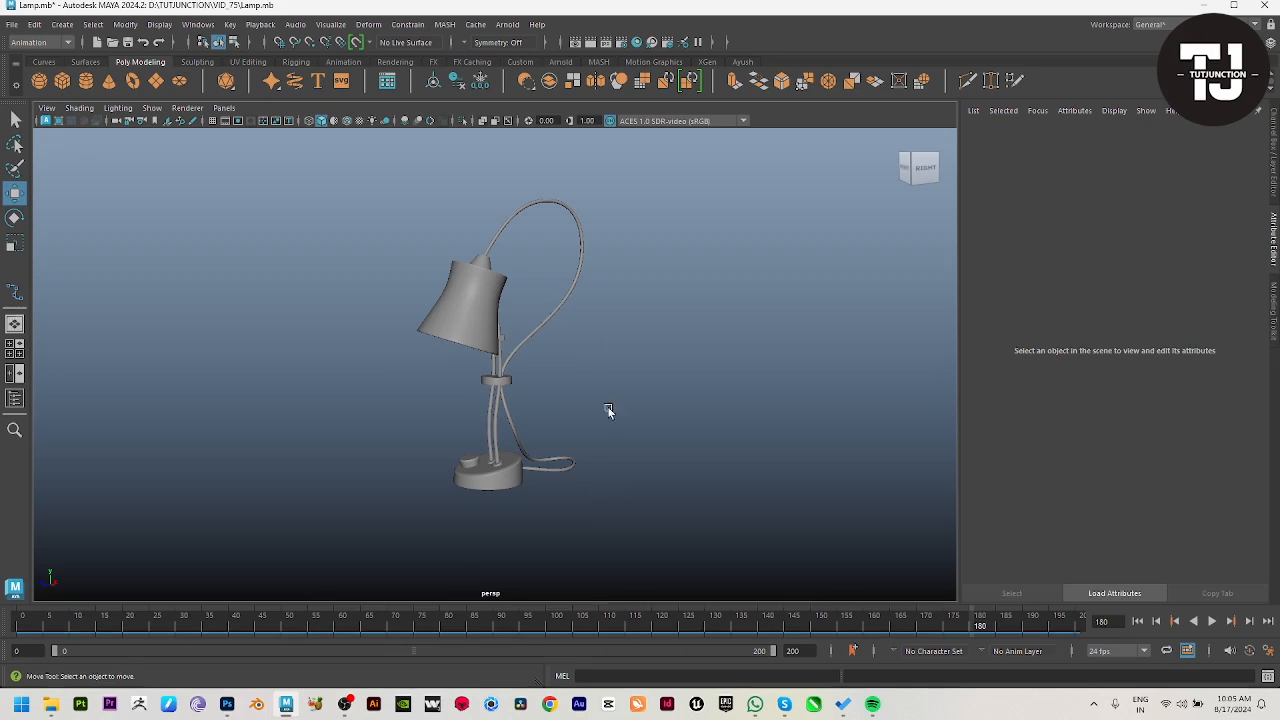
# Step: Draw a polygon sphere of about 1.016 radius at the lamp's base in the top view and raise it to just below the shade
pyautogui.keyDown('alt'); pyautogui.moveTo(561, 352); pyautogui.dragTo(623, 420); pyautogui.keyUp('alt')
pyautogui.keyDown('alt'); pyautogui.moveTo(645, 435); pyautogui.dragTo(735, 478); pyautogui.keyUp('alt')
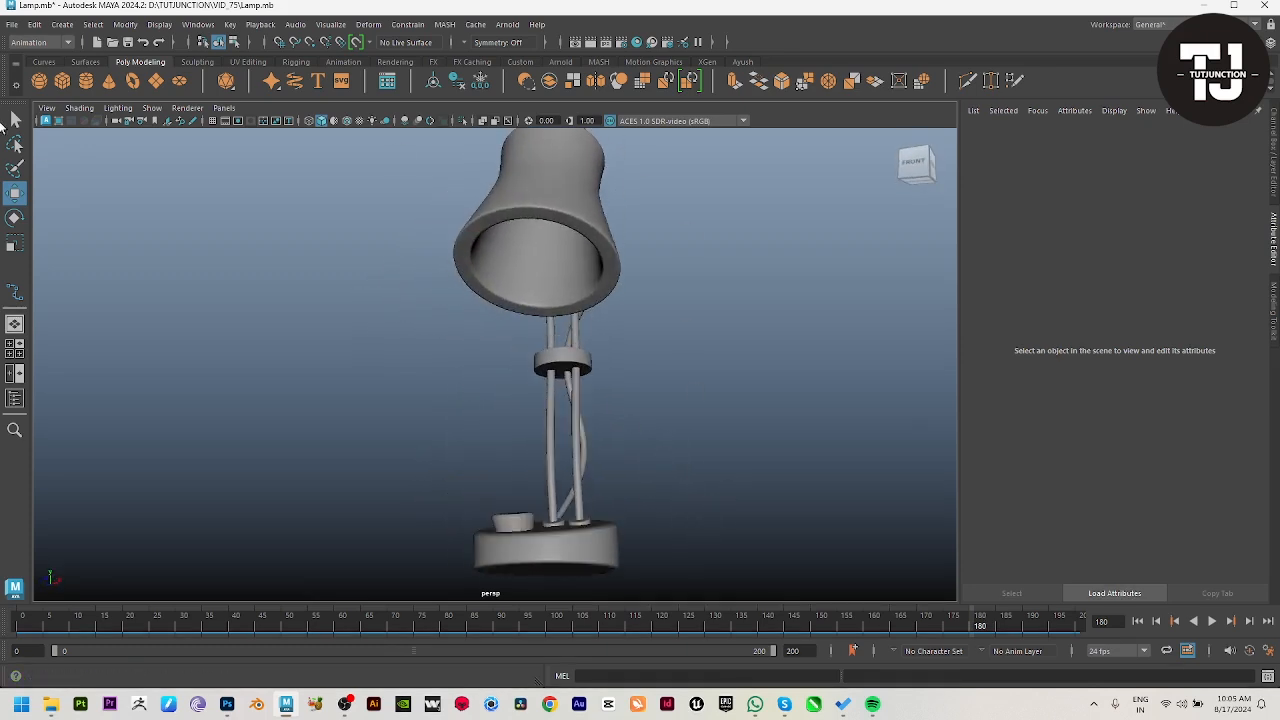
pyautogui.click(41, 82)
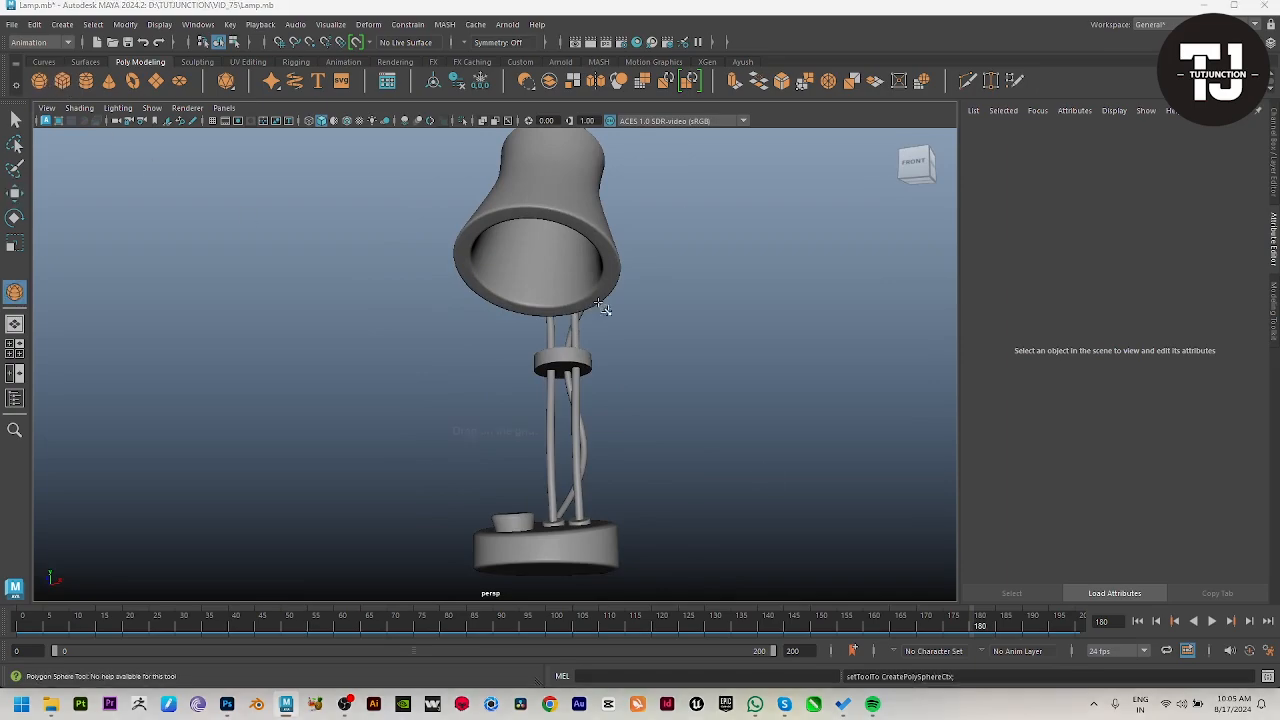
pyautogui.press('space')
pyautogui.press('space')
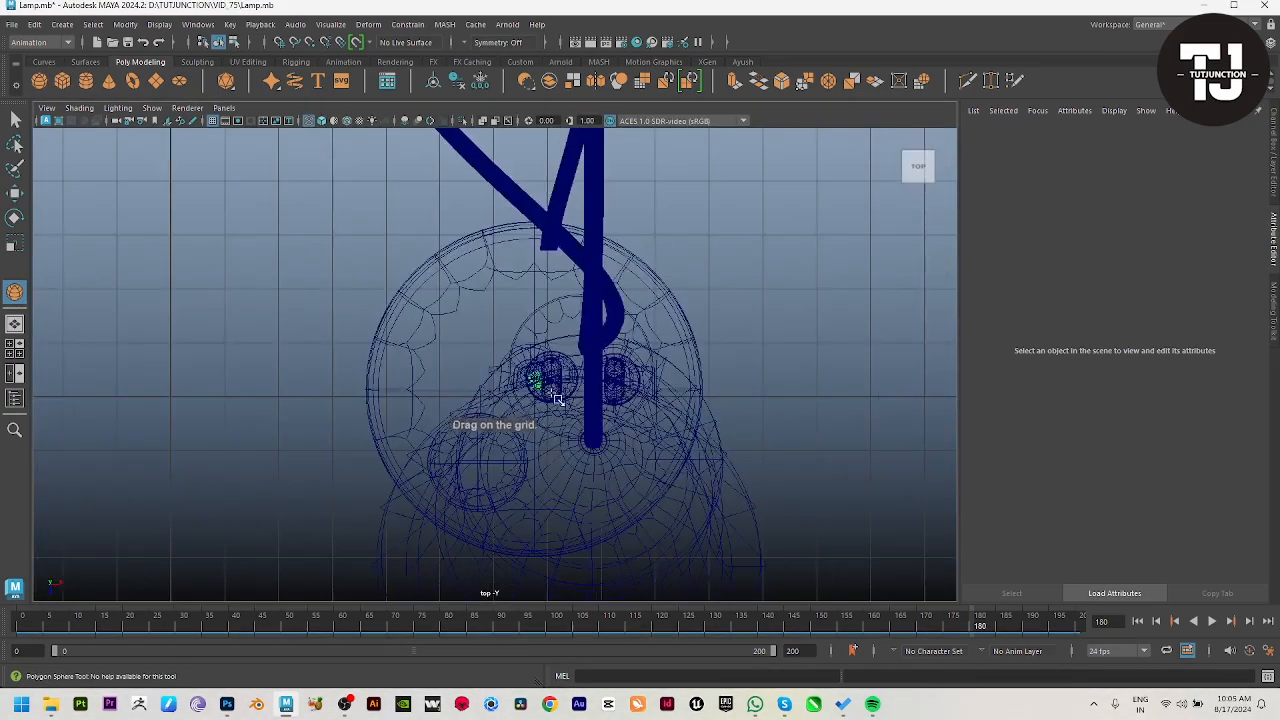
pyautogui.moveTo(557, 399); pyautogui.dragTo(590, 432)
pyautogui.press('space')
pyautogui.press('space')
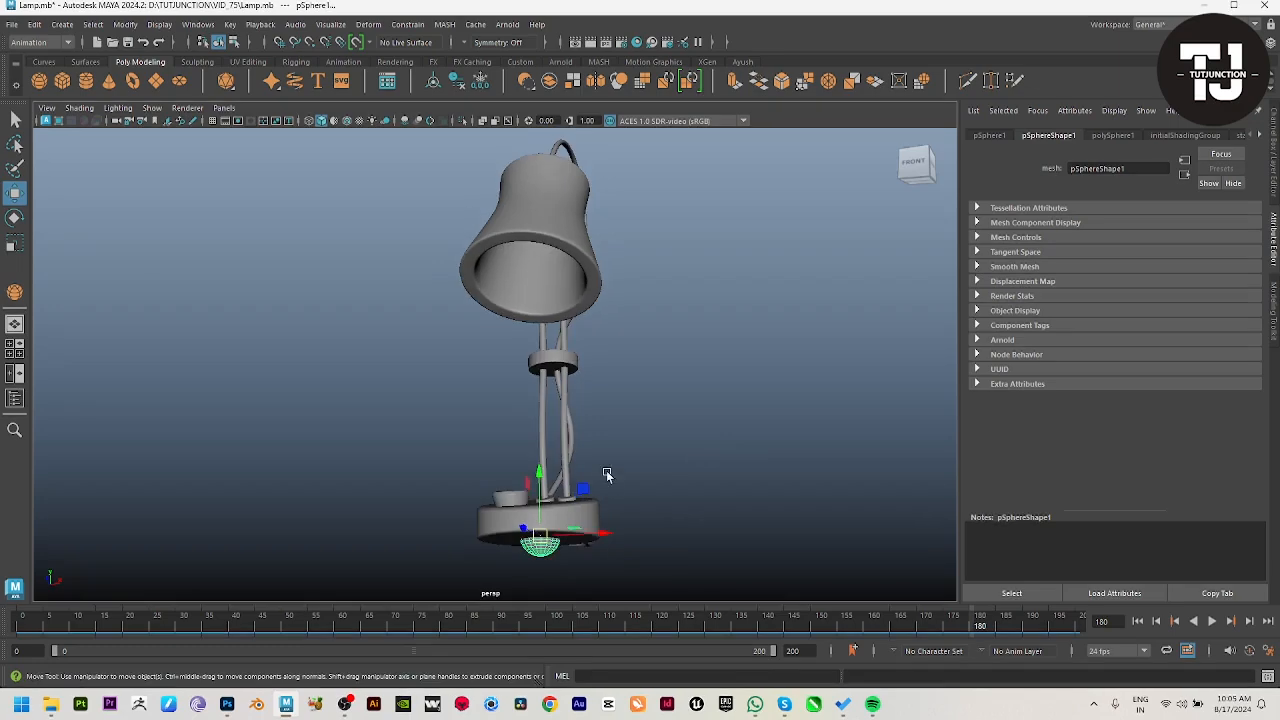
pyautogui.keyDown('alt'); pyautogui.moveTo(607, 475); pyautogui.dragTo(533, 497); pyautogui.keyUp('alt')
pyautogui.keyDown('alt'); pyautogui.moveTo(545, 333); pyautogui.dragTo(603, 508, button='right'); pyautogui.keyUp('alt')
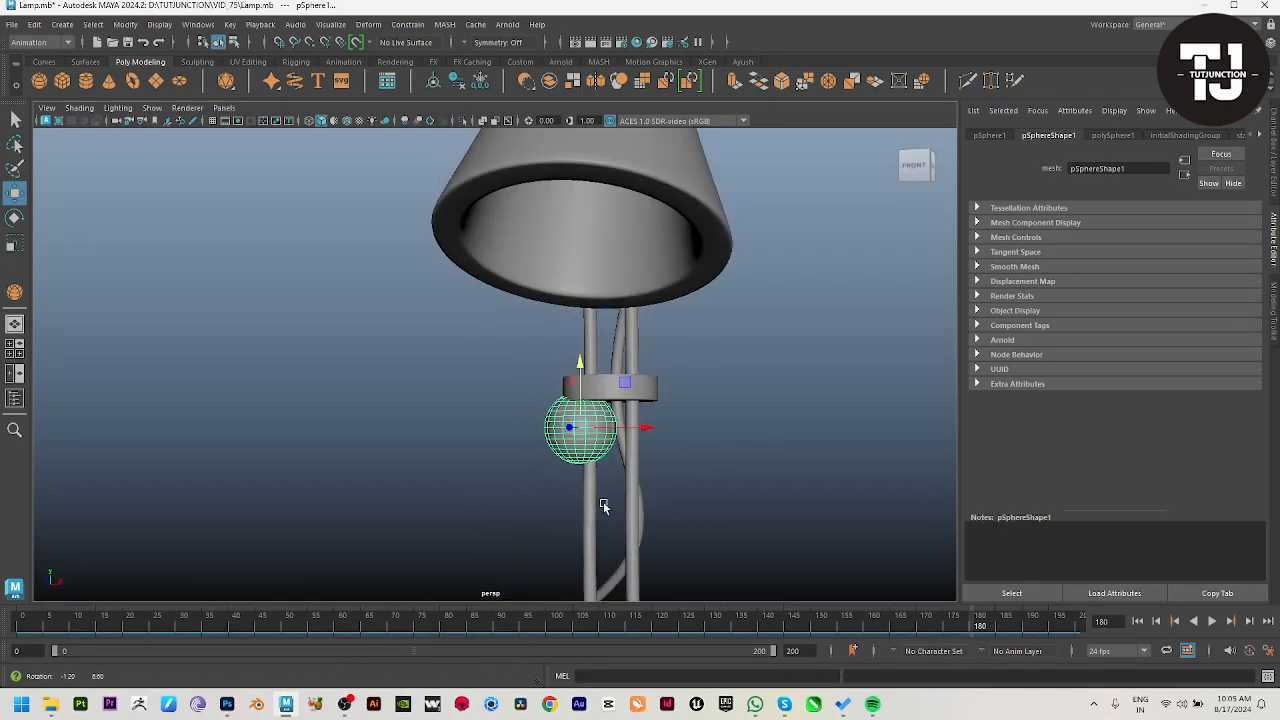
# Step: Pull the sphere's top vertices upward with a reduced soft-selection falloff to form an egg shape
pyautogui.keyDown('alt'); pyautogui.moveTo(585, 438); pyautogui.dragTo(497, 500); pyautogui.keyUp('alt')
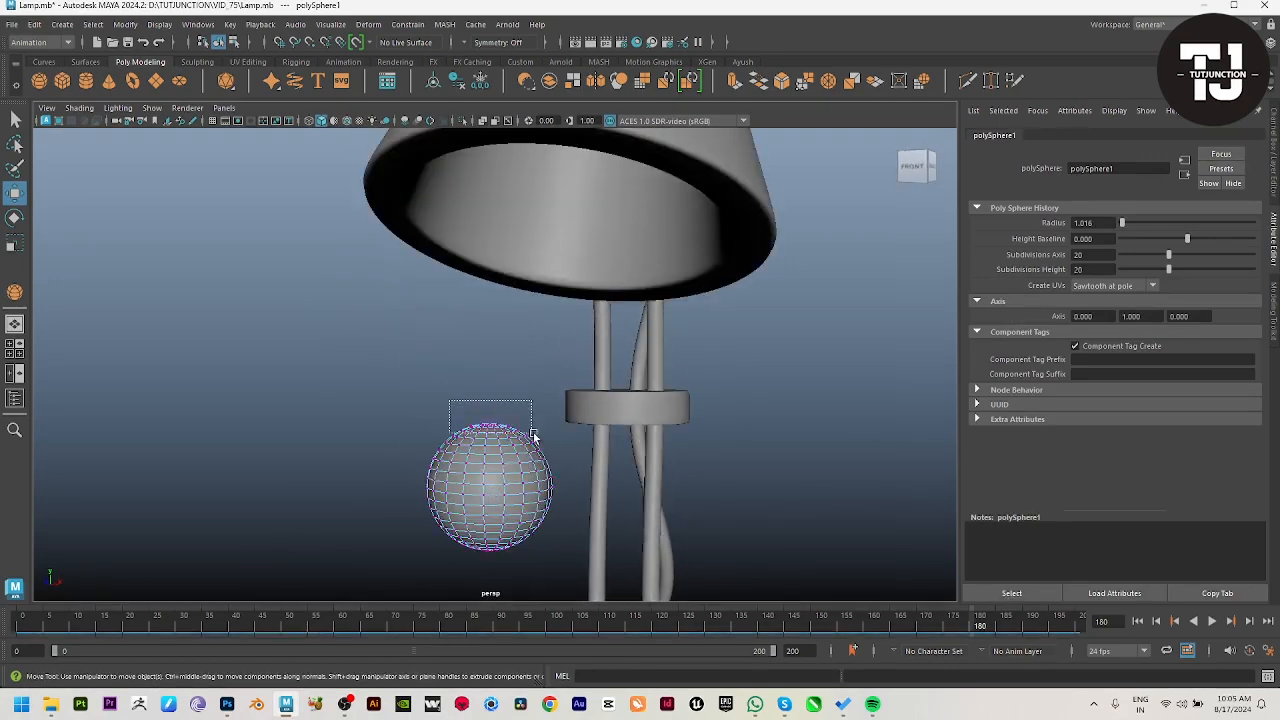
pyautogui.moveTo(548, 432); pyautogui.dragTo(547, 432)
pyautogui.press('b')
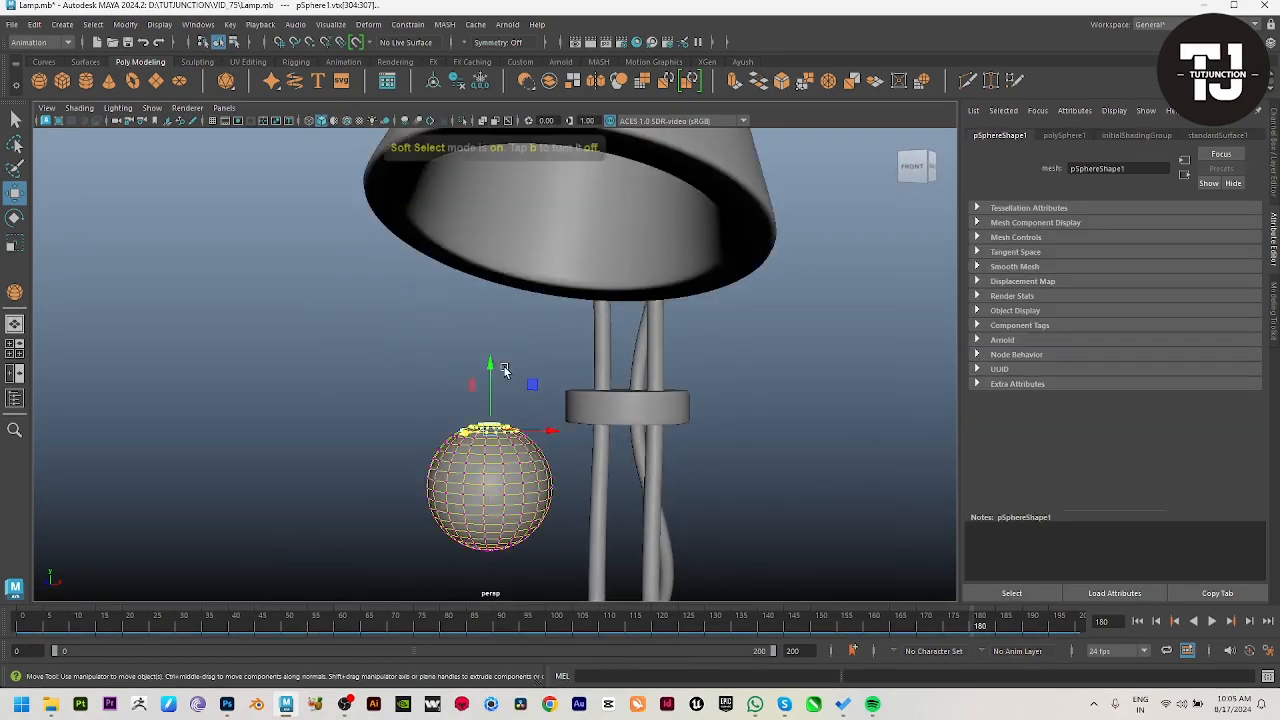
pyautogui.moveTo(495, 370); pyautogui.dragTo(62, 374, button='middle')
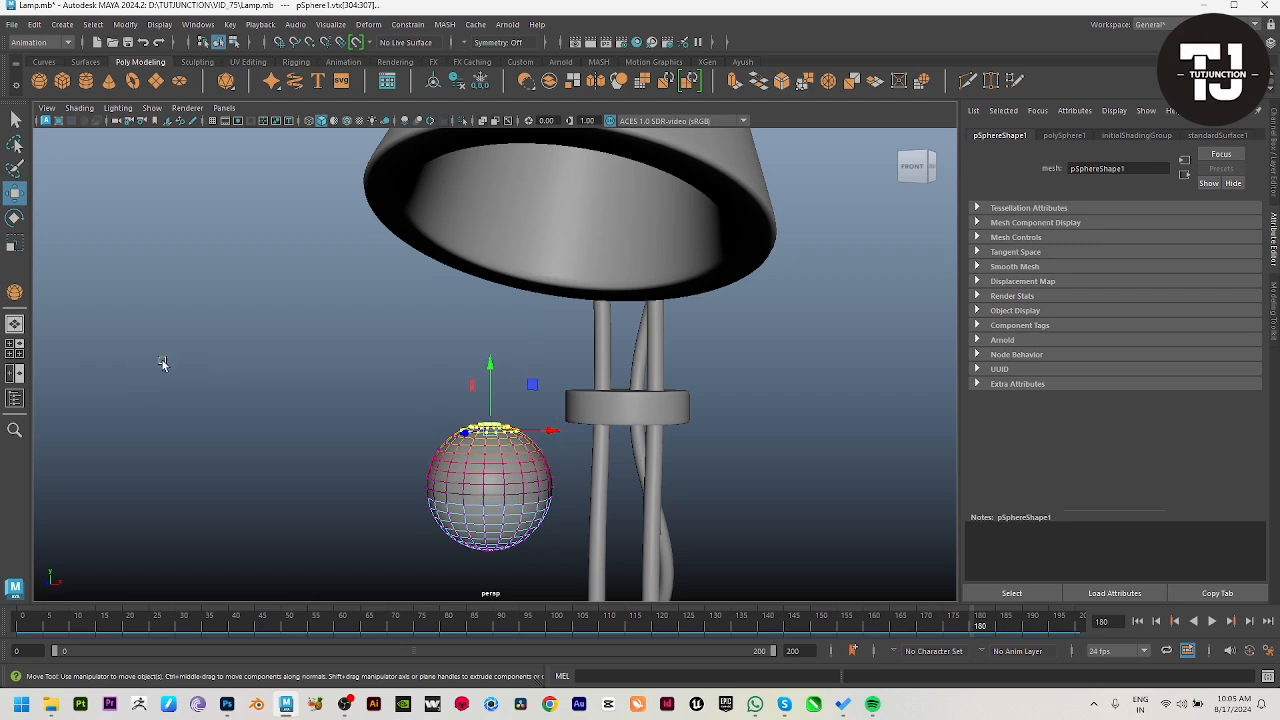
pyautogui.moveTo(491, 363); pyautogui.dragTo(500, 334)
# Step: Scale in the vertex rings above the sphere's middle with soft selection to form the bulb's neck
pyautogui.moveTo(621, 442); pyautogui.dragTo(621, 442)
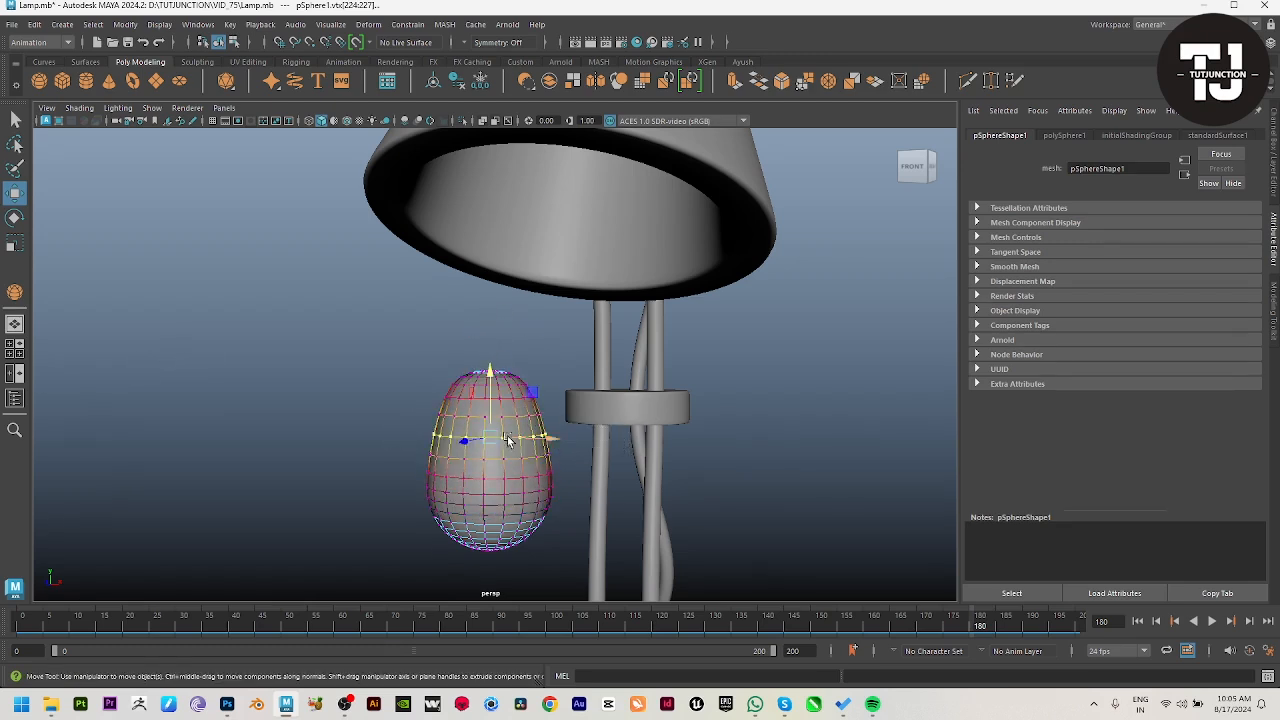
pyautogui.press('r')
pyautogui.press('f')
pyautogui.moveTo(493, 367); pyautogui.dragTo(308, 349)
pyautogui.keyDown('alt'); pyautogui.moveTo(824, 451); pyautogui.dragTo(463, 440, button='right'); pyautogui.keyUp('alt')
pyautogui.keyDown('alt'); pyautogui.moveTo(463, 440); pyautogui.dragTo(519, 405); pyautogui.keyUp('alt')
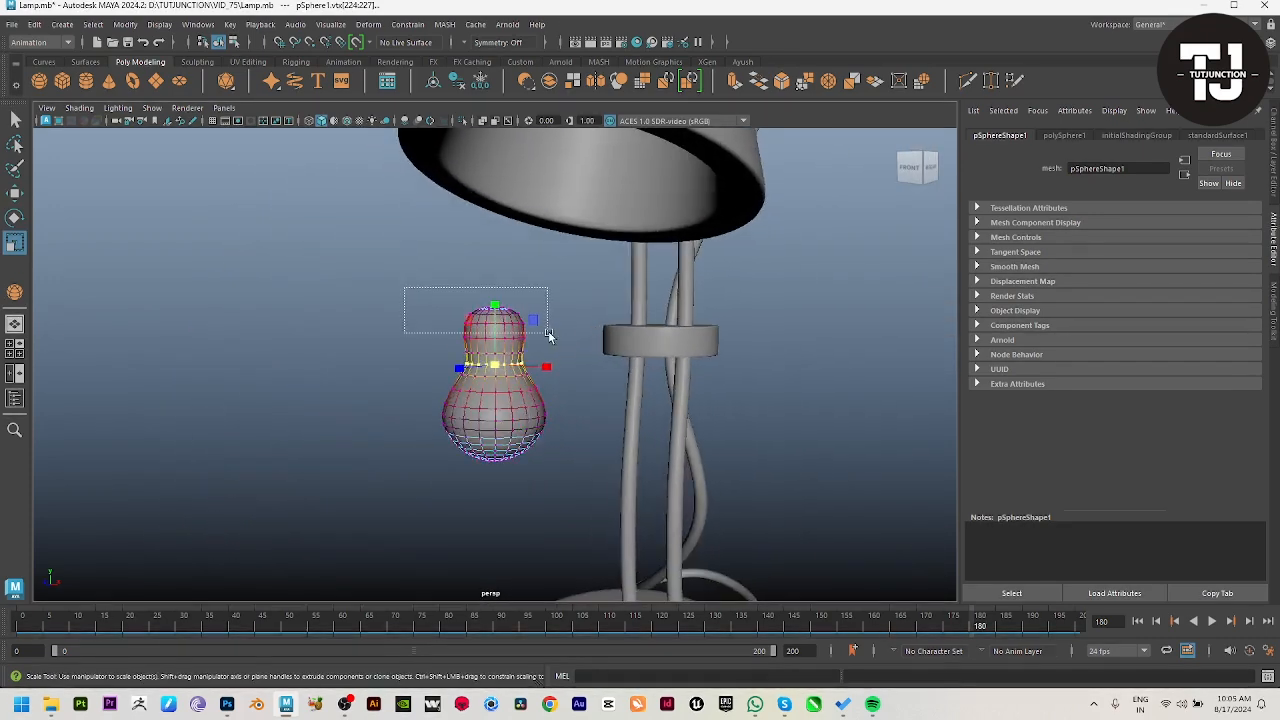
# Step: Narrow and slightly lower the bulb's top vertices, adjust the height of its bottom vertices, and return to object mode
pyautogui.moveTo(548, 335); pyautogui.dragTo(548, 335)
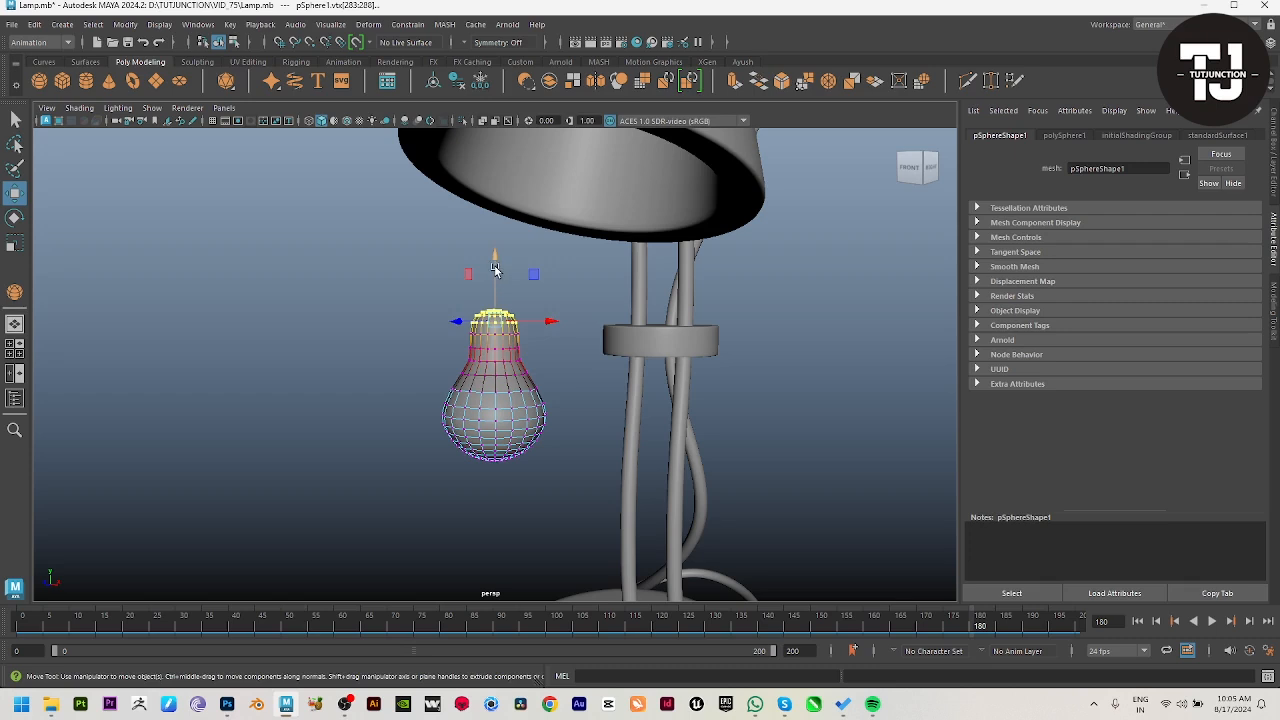
pyautogui.moveTo(495, 270); pyautogui.dragTo(498, 287)
pyautogui.moveTo(466, 460); pyautogui.dragTo(522, 455)
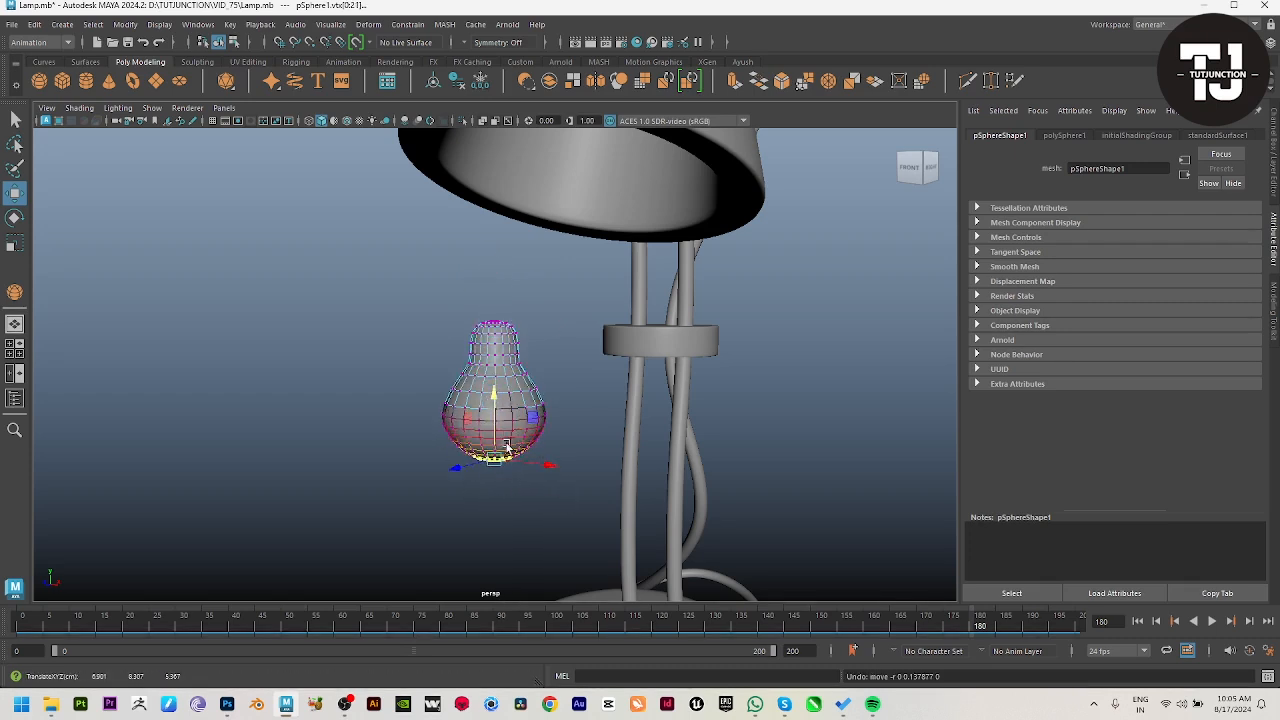
pyautogui.moveTo(502, 462); pyautogui.dragTo(506, 418)
pyautogui.press('w')
pyautogui.press('F8')
pyautogui.click(342, 437)
pyautogui.scroll(-4, 430, 445)
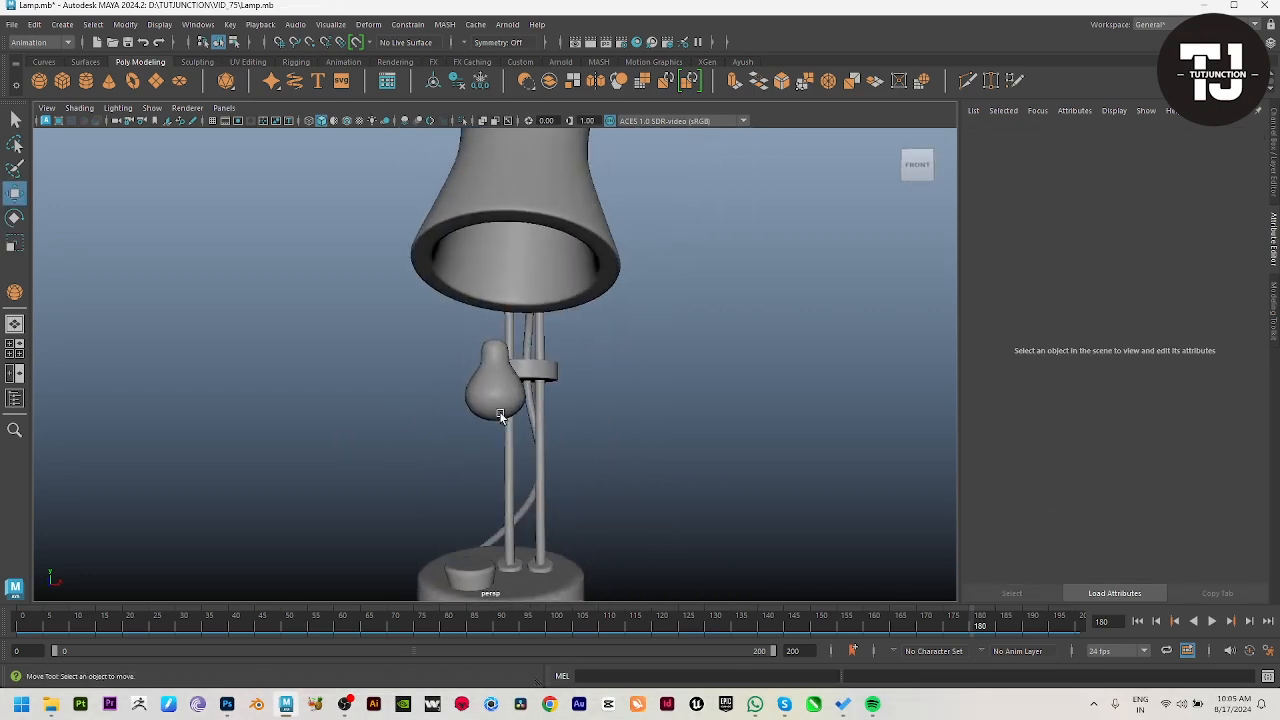
# Step: Select the bulb and raise it to the level of the shade's opening
pyautogui.click(500, 398)
pyautogui.moveTo(497, 343); pyautogui.dragTo(522, 206)
pyautogui.keyDown('alt'); pyautogui.moveTo(546, 230); pyautogui.dragTo(600, 224); pyautogui.keyUp('alt')
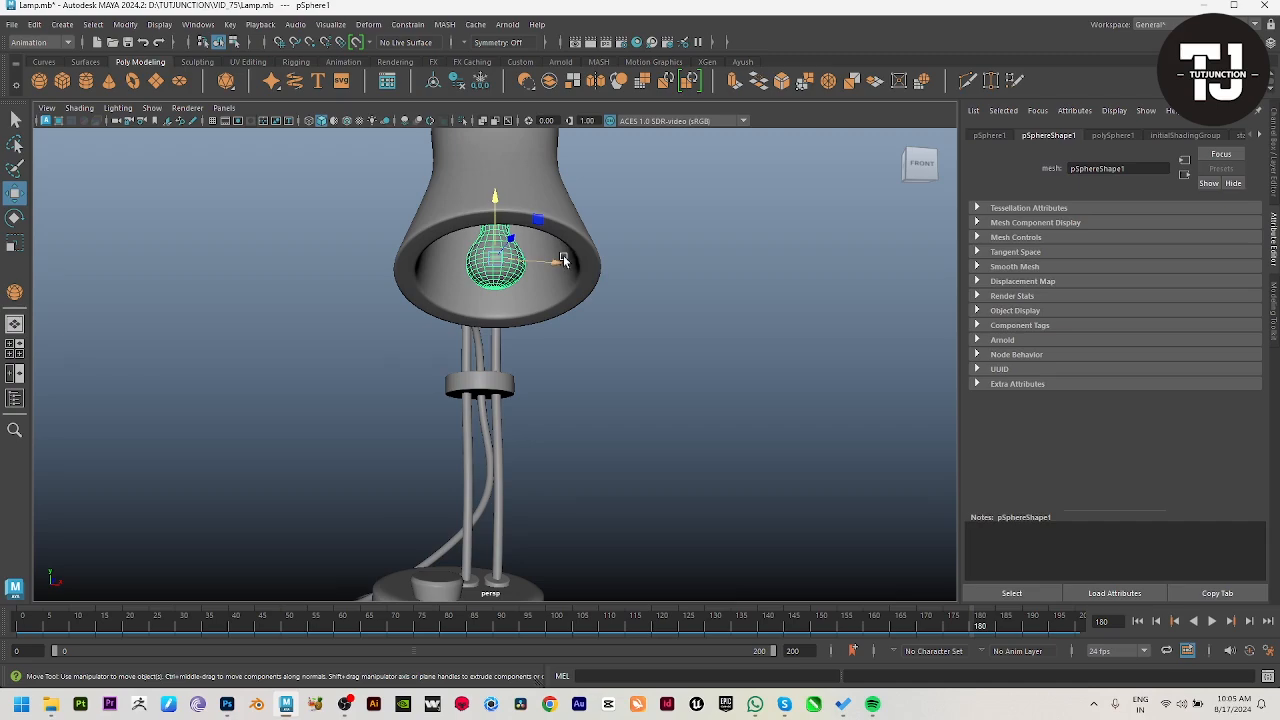
# Step: Centre the bulb sideways under the shade in the shaded front view
pyautogui.press('space')
pyautogui.keyDown('alt'); pyautogui.moveTo(594, 291); pyautogui.dragTo(569, 516); pyautogui.keyUp('alt')
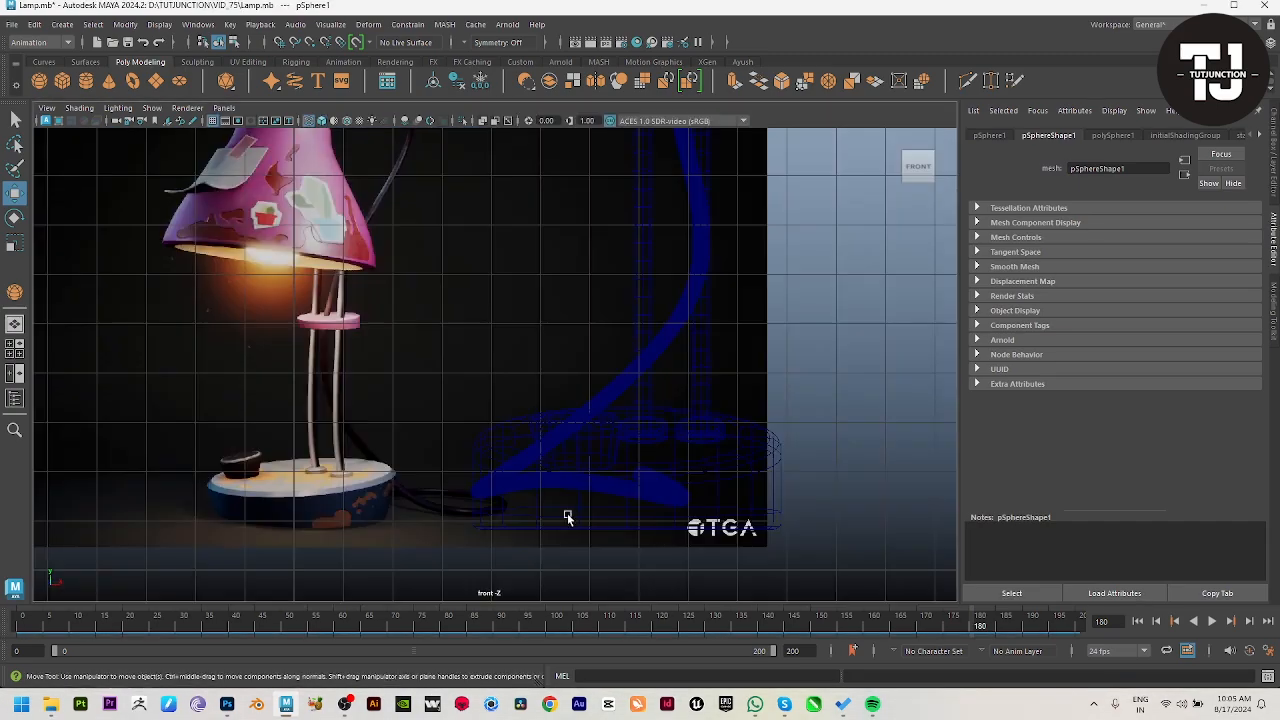
pyautogui.press('space')
pyautogui.moveTo(790, 464); pyautogui.dragTo(810, 461)
pyautogui.press('space')
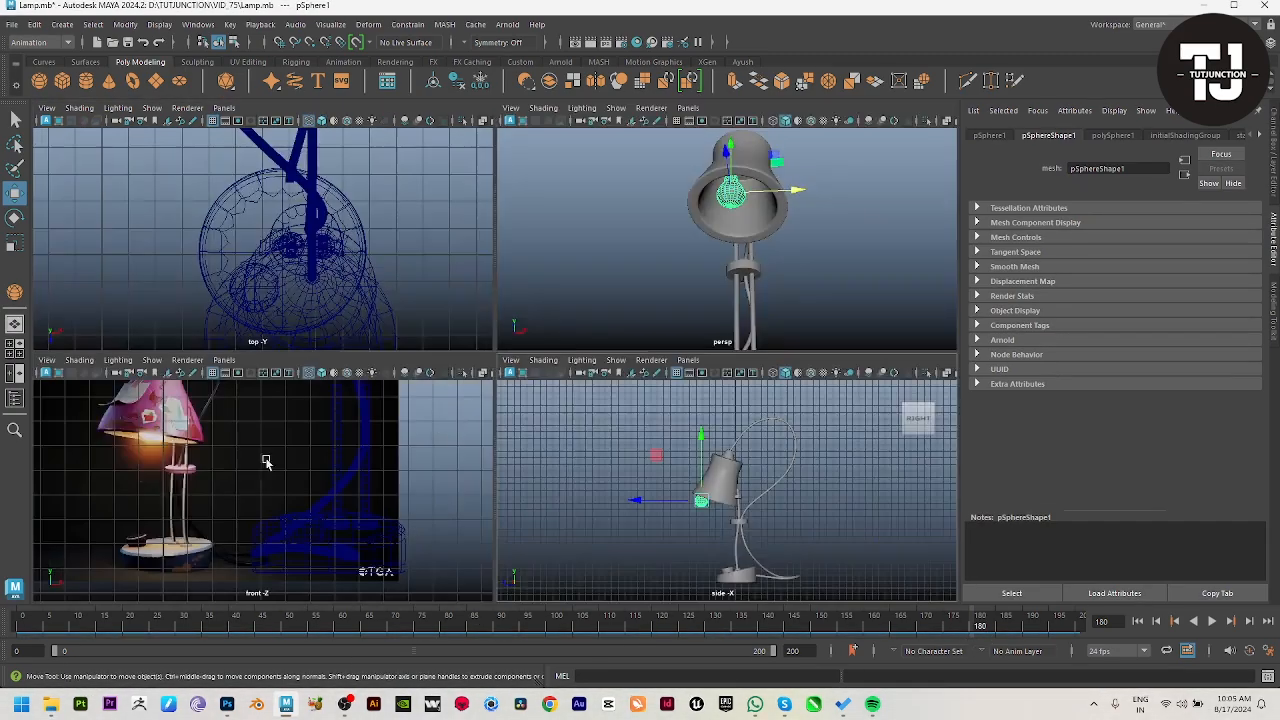
pyautogui.press('space')
pyautogui.press('f')
pyautogui.press('5')
pyautogui.keyDown('alt'); pyautogui.moveTo(724, 431); pyautogui.dragTo(169, 387, button='right'); pyautogui.keyUp('alt')
pyautogui.moveTo(555, 370); pyautogui.dragTo(560, 369)
pyautogui.press('space')
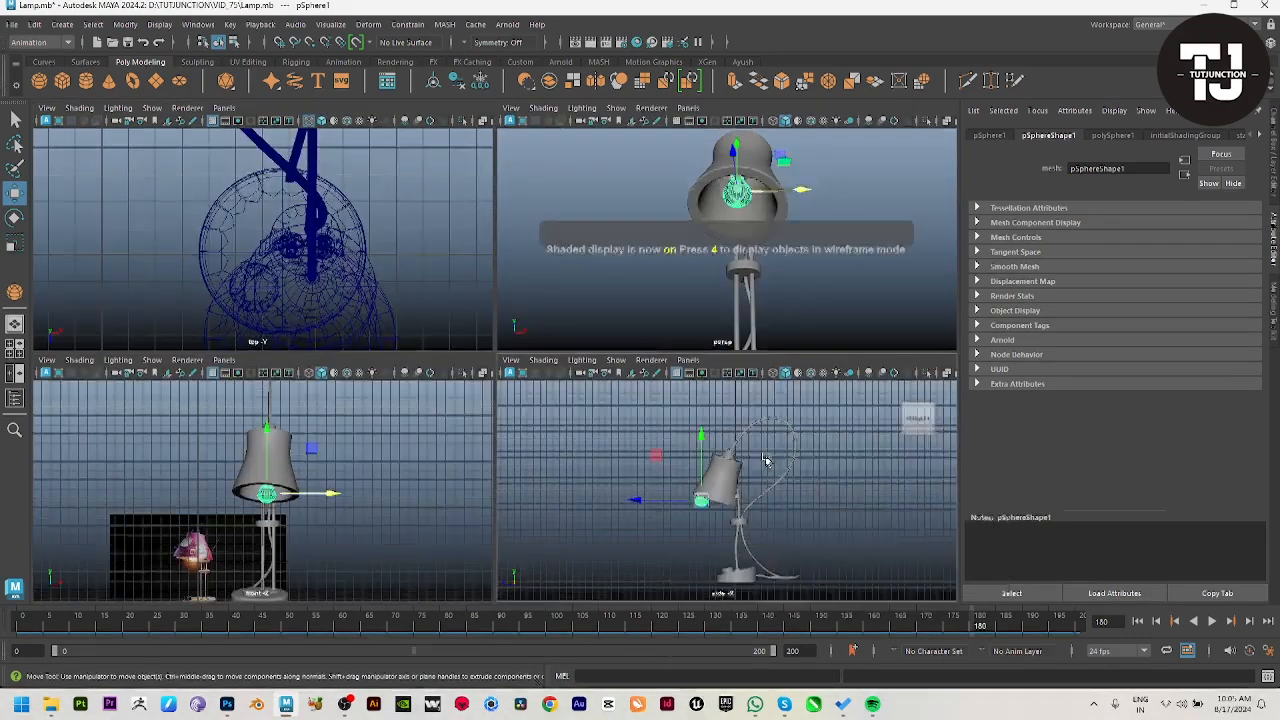
# Step: Move the bulb back under the shade in the wireframe side view and rotate it to match the shade's tilt
pyautogui.press('space')
pyautogui.scroll(5, 437, 400)
pyautogui.press('4')
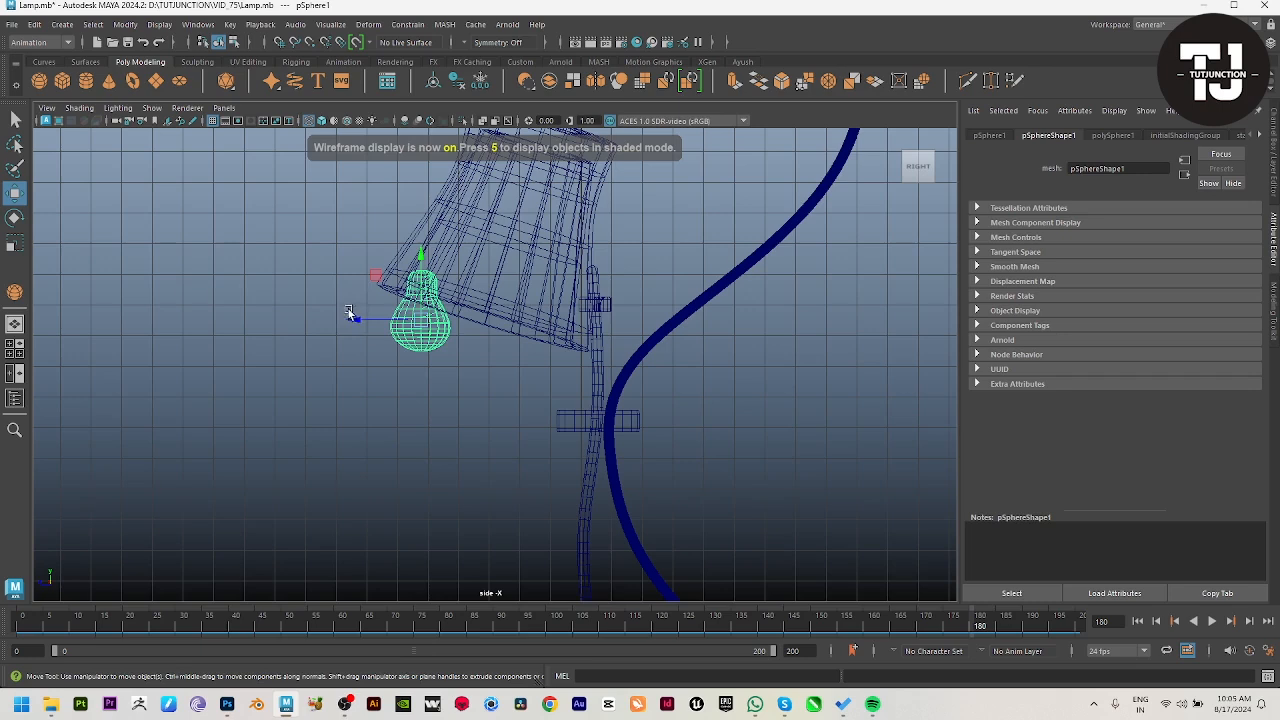
pyautogui.moveTo(350, 319); pyautogui.dragTo(418, 330)
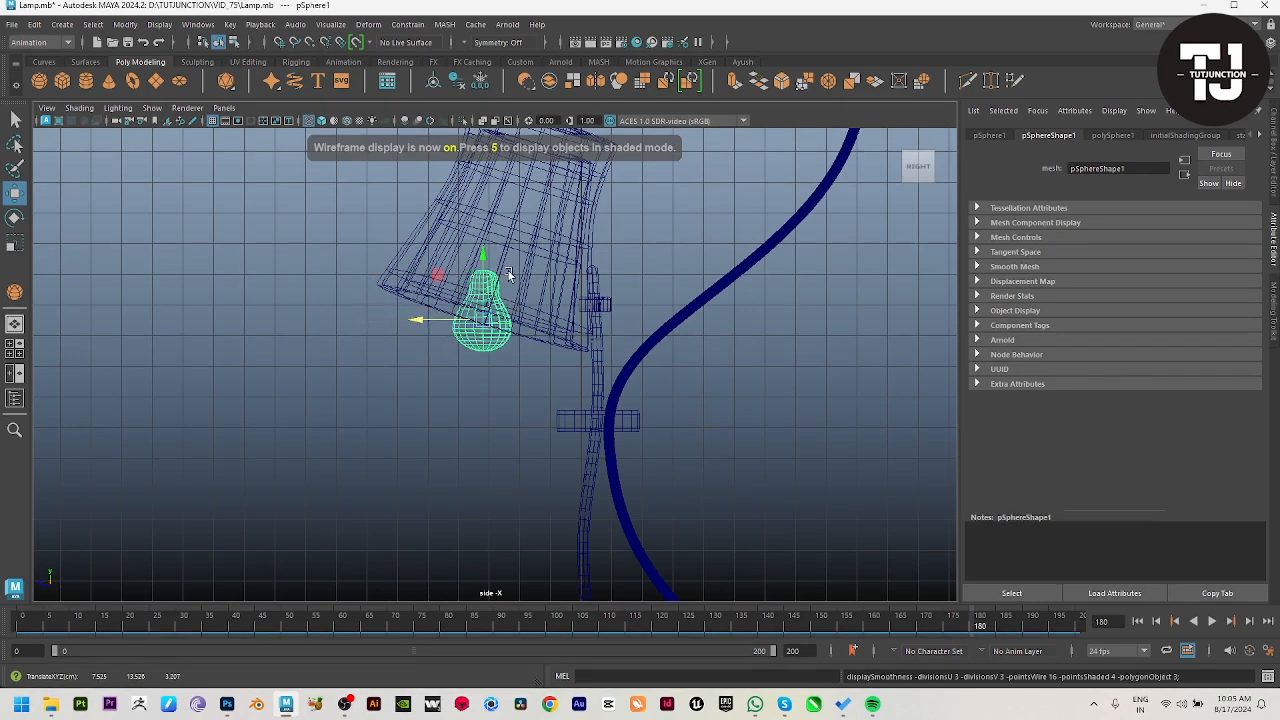
pyautogui.press('e')
pyautogui.press('w')
pyautogui.press('e')
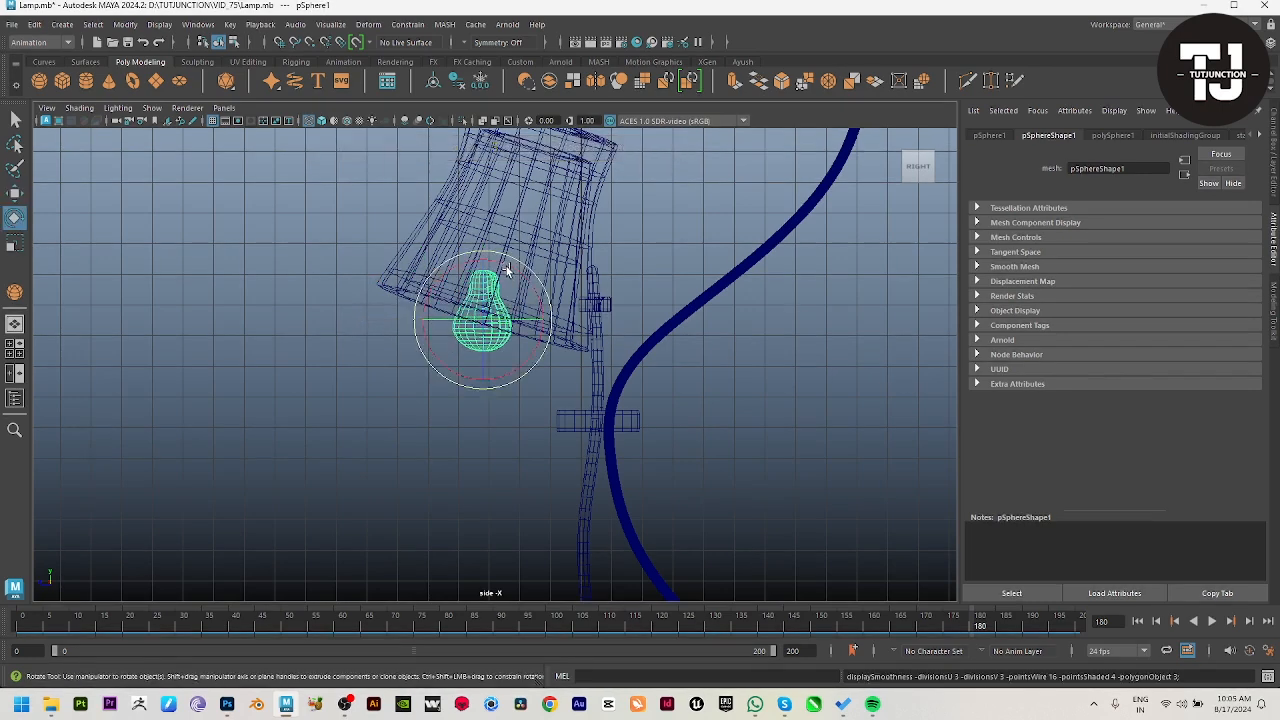
pyautogui.moveTo(508, 270); pyautogui.dragTo(524, 281)
# Step: Raise the bulb deeper into the shade, shift it backward to sit centrally inside, and deselect it
pyautogui.press('space')
pyautogui.press('space')
pyautogui.press('w')
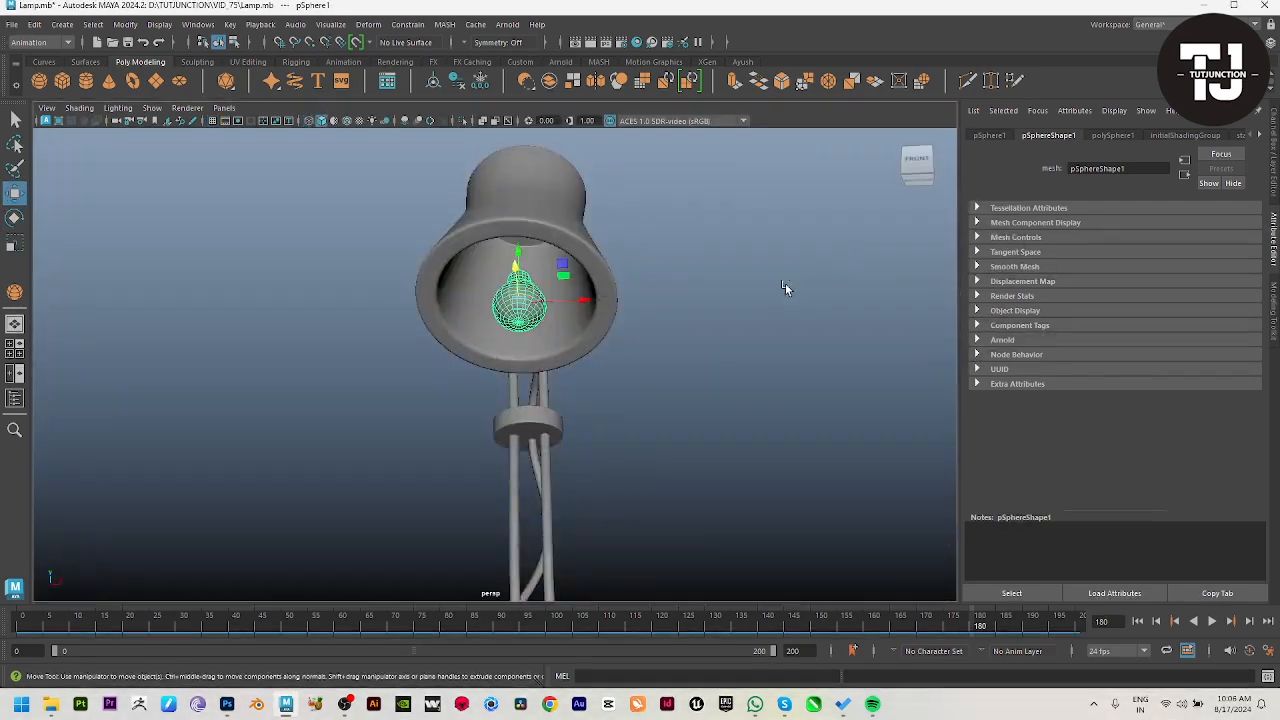
pyautogui.moveTo(511, 243); pyautogui.dragTo(525, 210)
pyautogui.keyDown('alt'); pyautogui.moveTo(600, 275); pyautogui.dragTo(496, 262); pyautogui.keyUp('alt')
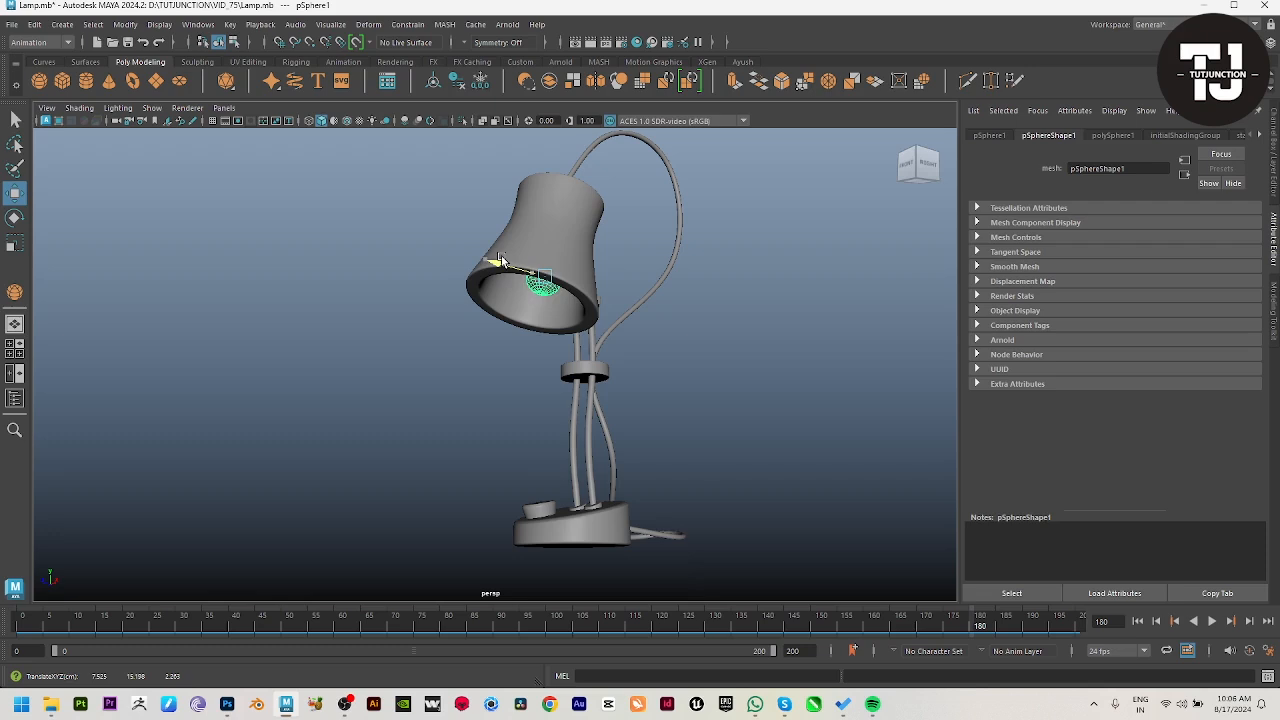
pyautogui.keyDown('alt'); pyautogui.moveTo(560, 290); pyautogui.dragTo(606, 296); pyautogui.keyUp('alt')
pyautogui.click(846, 389)
# Step: Frame the whole lamp in perspective, select all its parts and create a turntable animation
pyautogui.scroll(-5, 740, 400)
pyautogui.keyDown('alt'); pyautogui.moveTo(528, 413); pyautogui.dragTo(589, 529); pyautogui.keyUp('alt')
pyautogui.keyDown('alt'); pyautogui.moveTo(589, 526); pyautogui.dragTo(640, 469, button='right'); pyautogui.keyUp('alt')
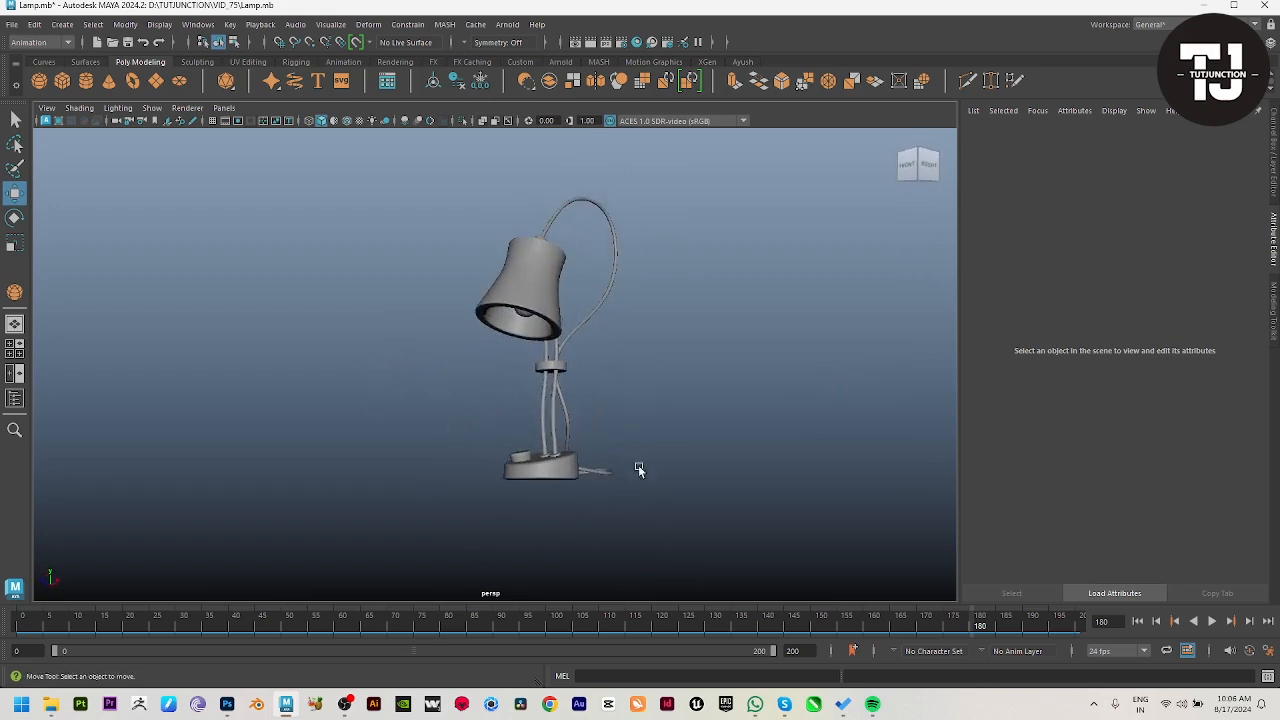
pyautogui.keyDown('alt'); pyautogui.moveTo(640, 469); pyautogui.dragTo(619, 526, button='middle'); pyautogui.keyUp('alt')
pyautogui.keyDown('alt'); pyautogui.moveTo(619, 526); pyautogui.dragTo(600, 514); pyautogui.keyUp('alt')
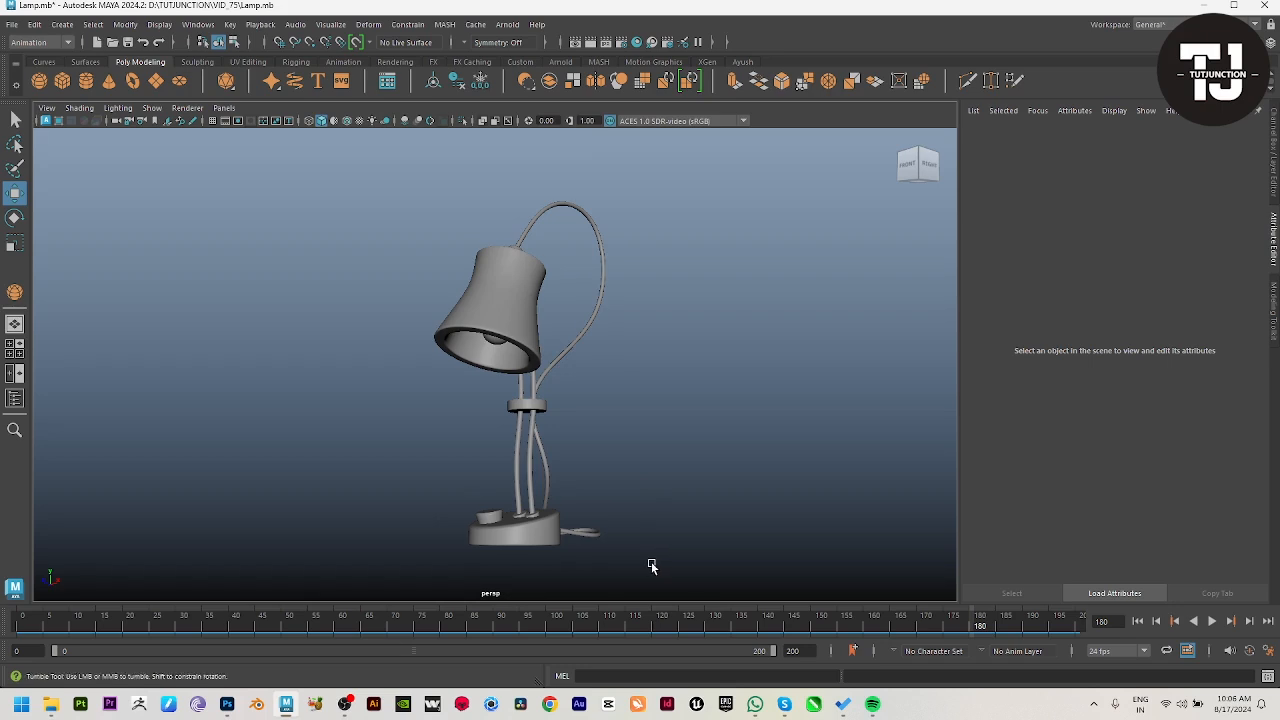
pyautogui.moveTo(674, 576); pyautogui.dragTo(223, 170)
pyautogui.click(38, 47)
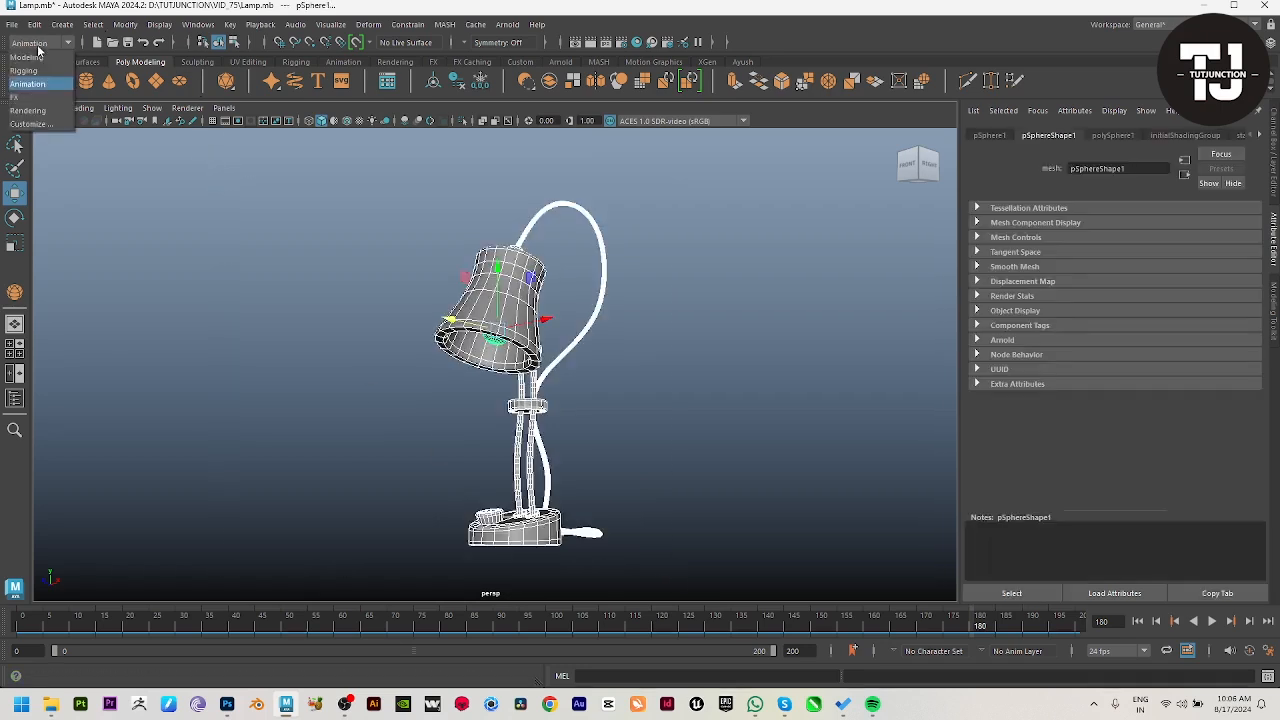
pyautogui.click(38, 47)
pyautogui.click(360, 76)
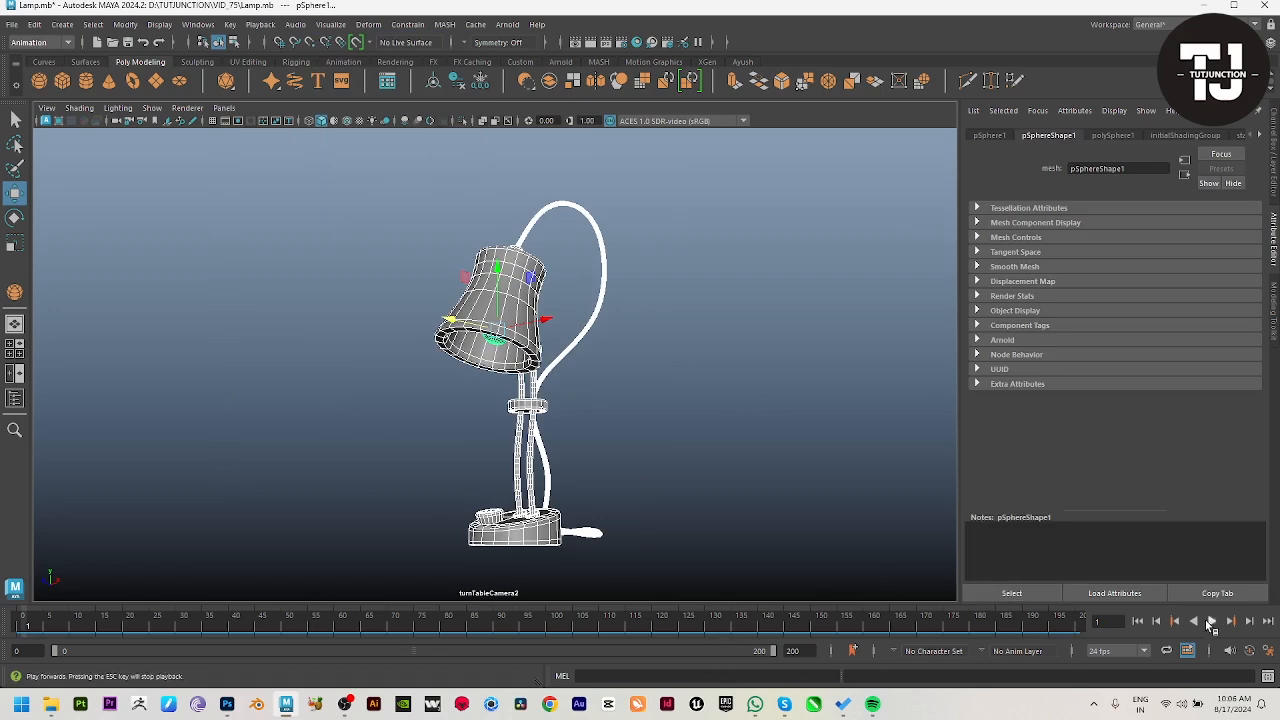
# Step: Deselect the lamp and play its turntable animation in full-screen view
pyautogui.click(593, 421)
pyautogui.hotkey('ctrl', 'space')
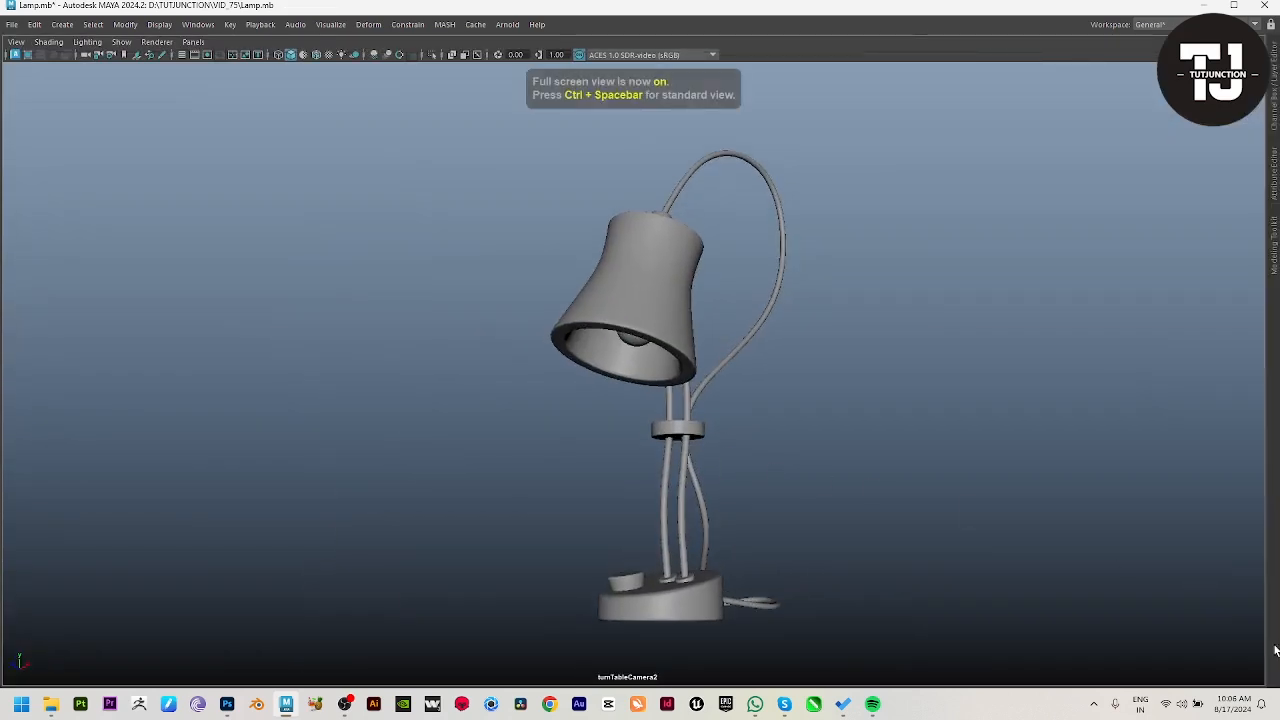
pyautogui.hotkey('alt', 'v')
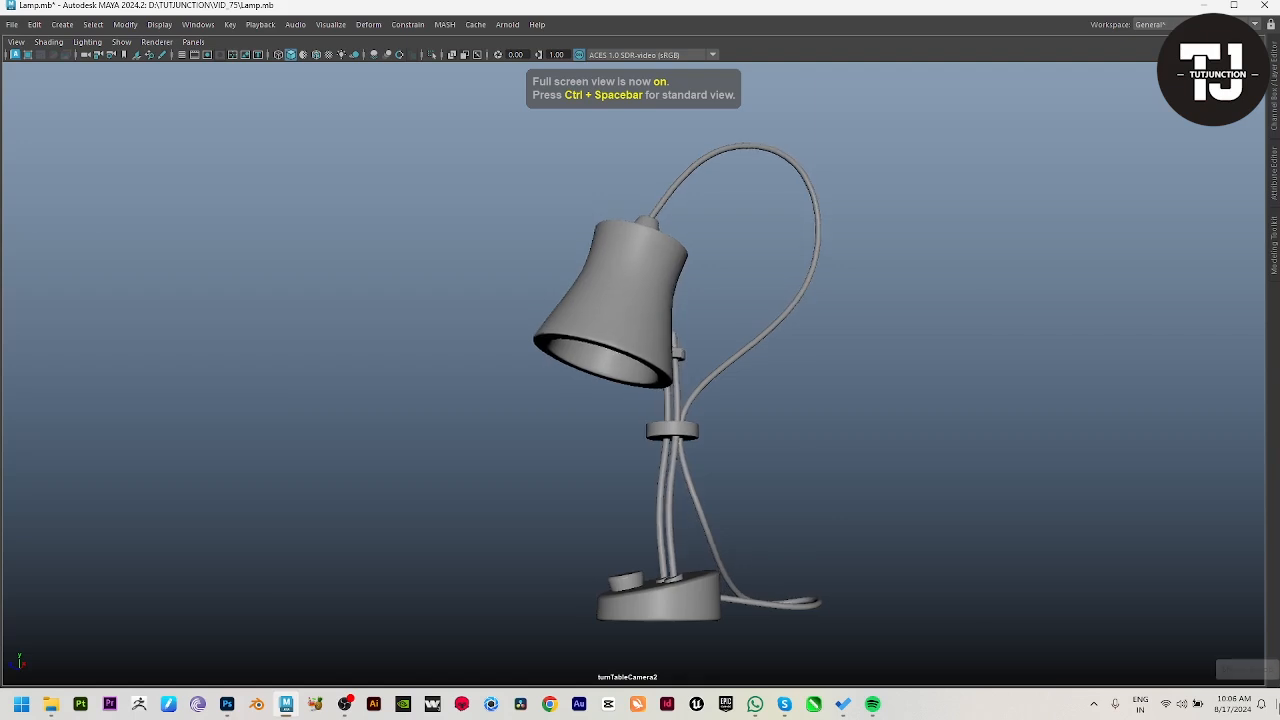